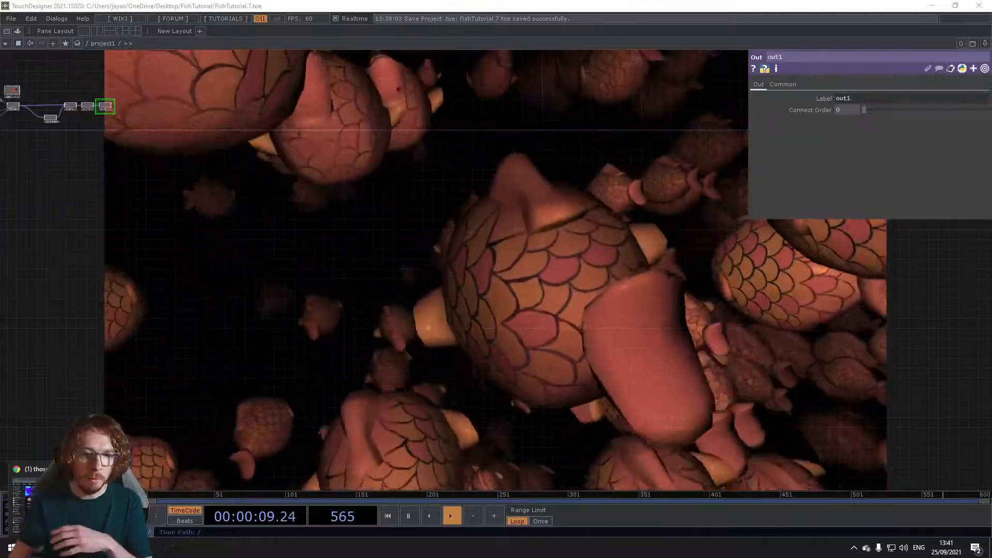
Step: Switch to Chrome to look over the YouTube video "TouchDesigner Boids Flocking Tutorial" and its description, and return to TouchDesigner
left_click(65, 505)
left_click(94, 5)
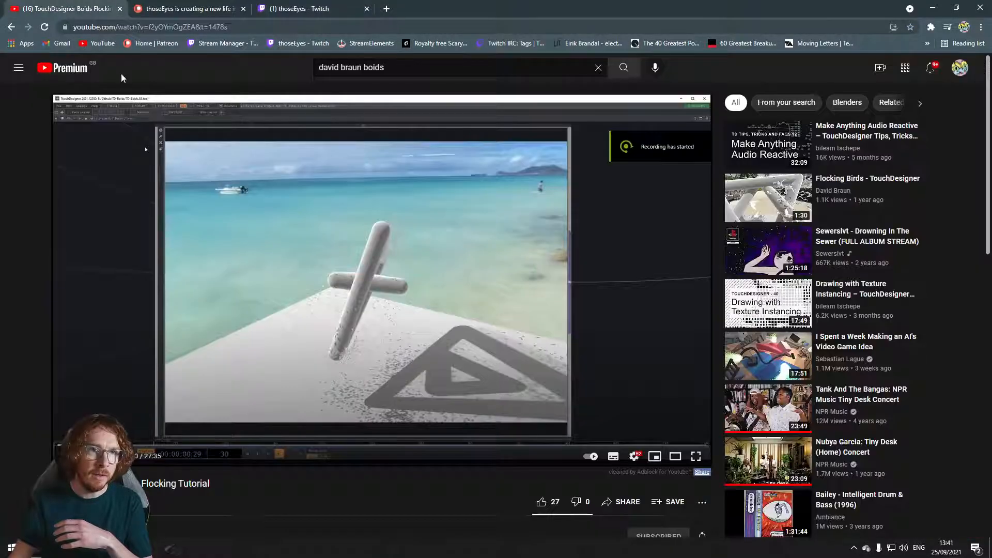
scroll(206, 424, "down", 3)
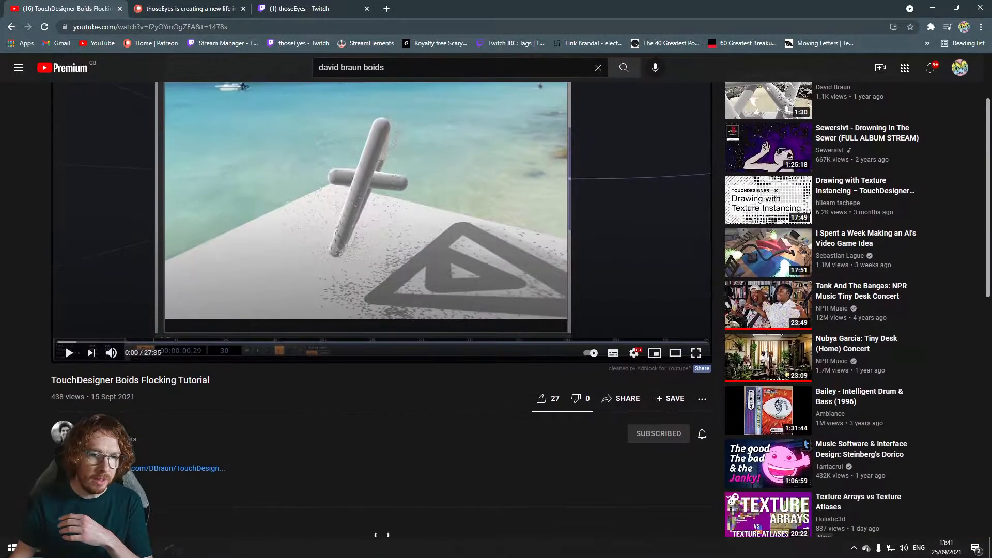
scroll(206, 427, "up", 3)
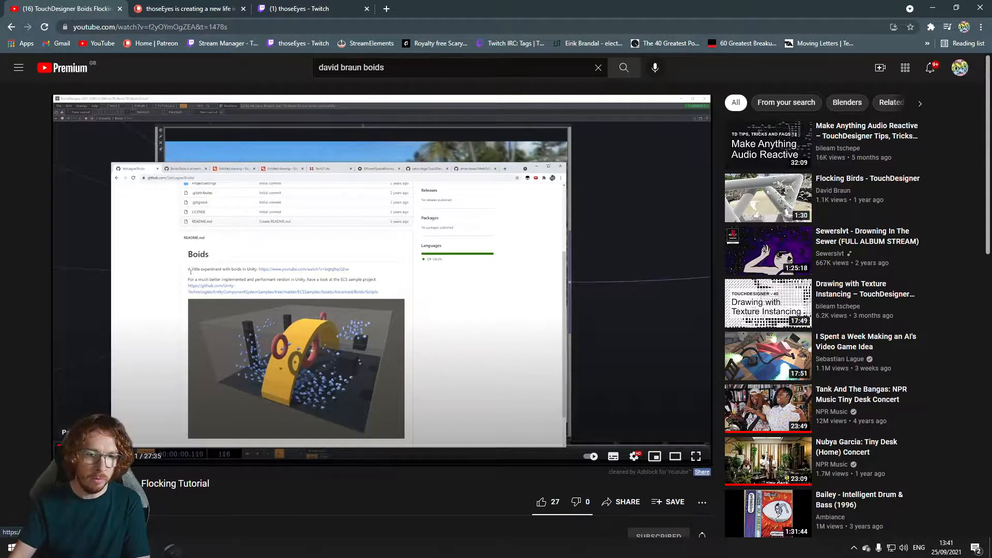
scroll(155, 444, "down", 3)
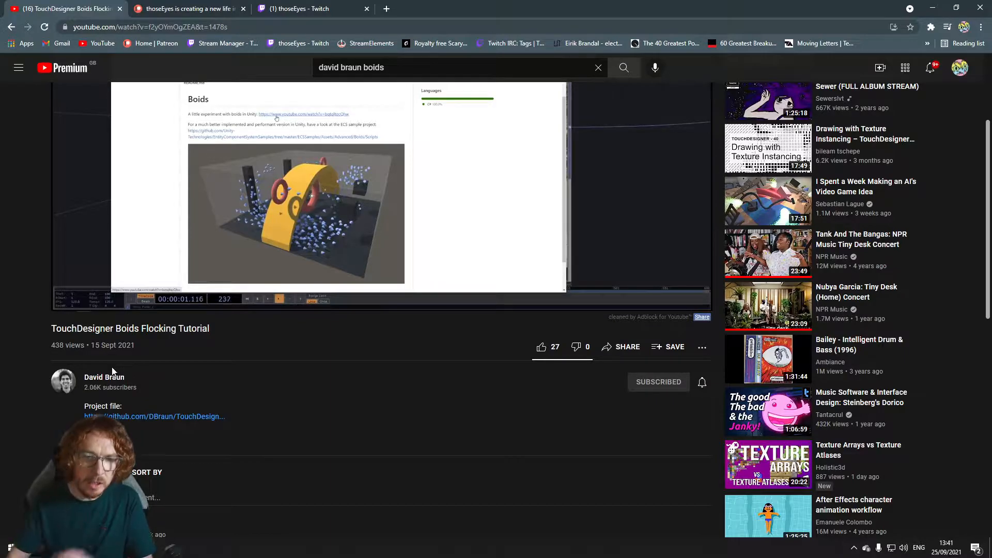
mouse_move(68, 307)
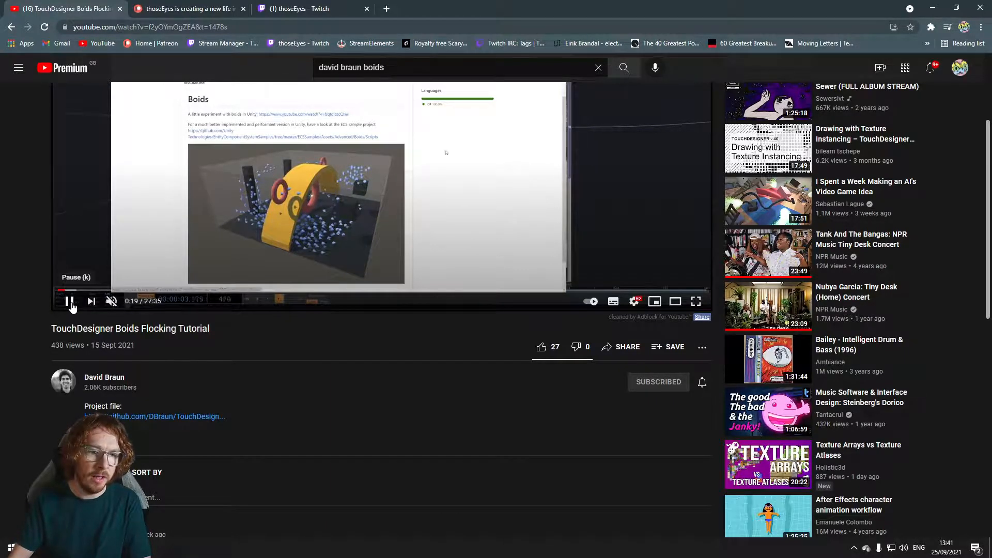
key("alt+Tab")
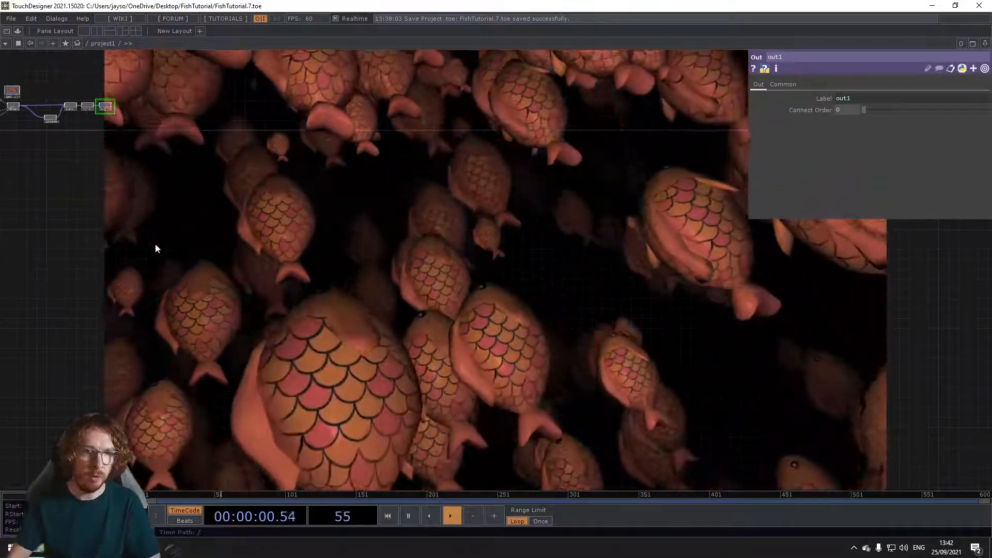
Step: Examine the finished project's Nvidia Flex setup, from the actor, solver and force nodes to the CHOP chain producing the rotation
left_click_drag(155, 244, 526, 317)
left_click_drag(202, 296, 104, 262)
scroll(281, 379, "up", 4)
scroll(167, 313, "up", 5)
left_click_drag(217, 272, 149, 298)
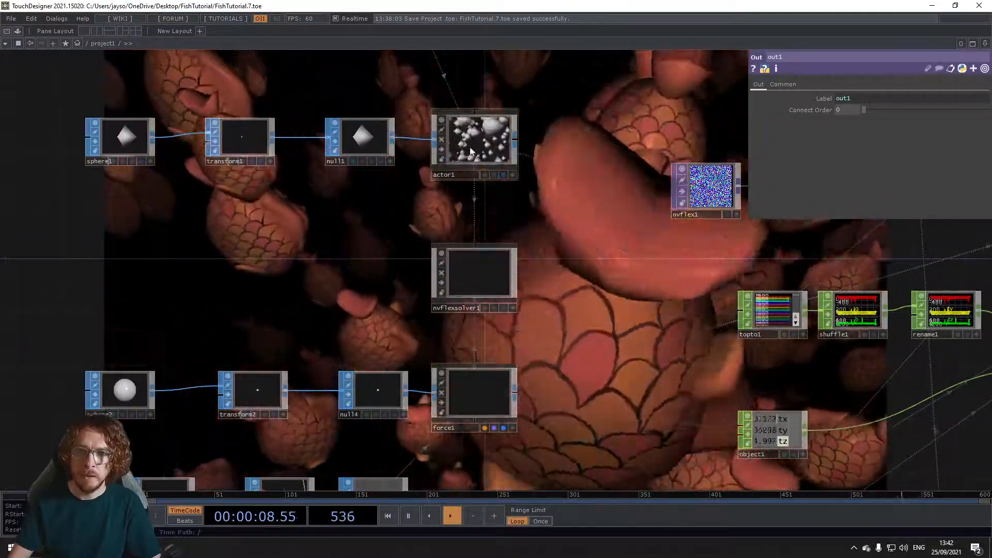
left_click_drag(348, 241, 330, 327)
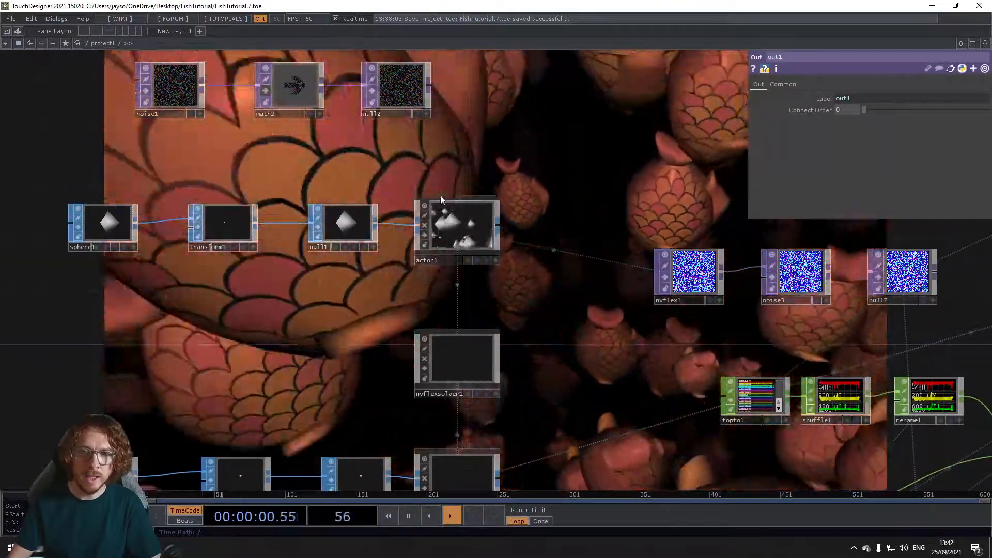
left_click_drag(510, 211, 499, 129)
left_click_drag(510, 353, 491, 246)
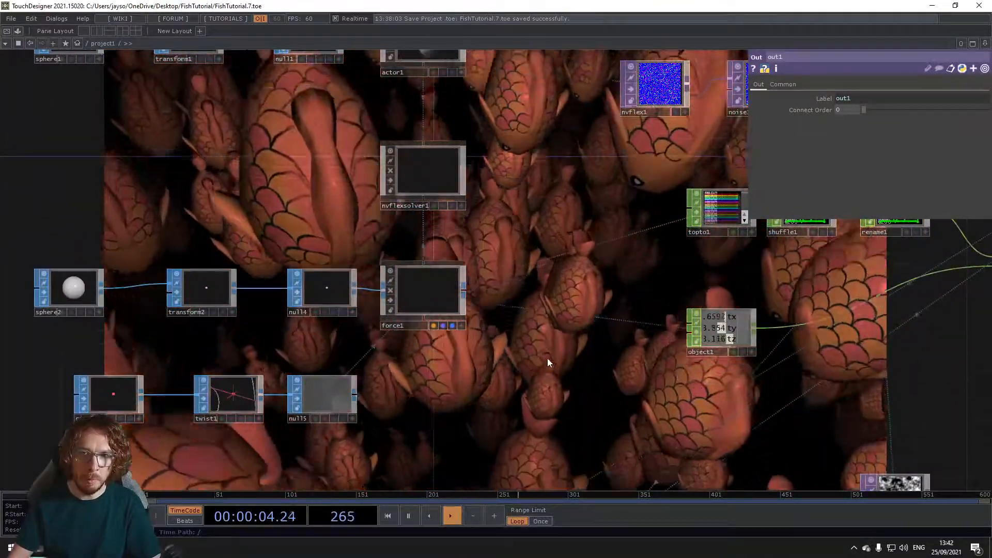
left_click_drag(547, 358, 517, 376)
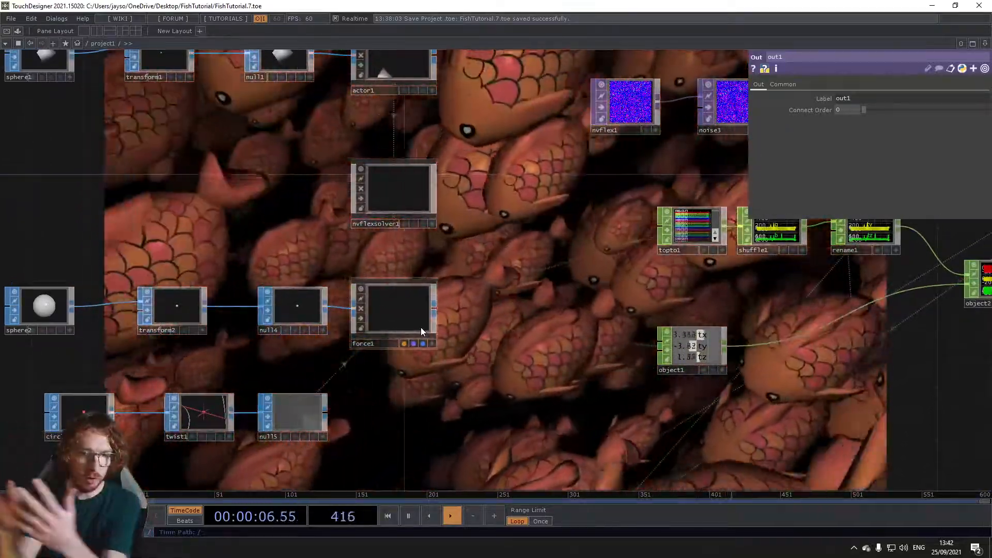
left_click_drag(470, 267, 303, 269)
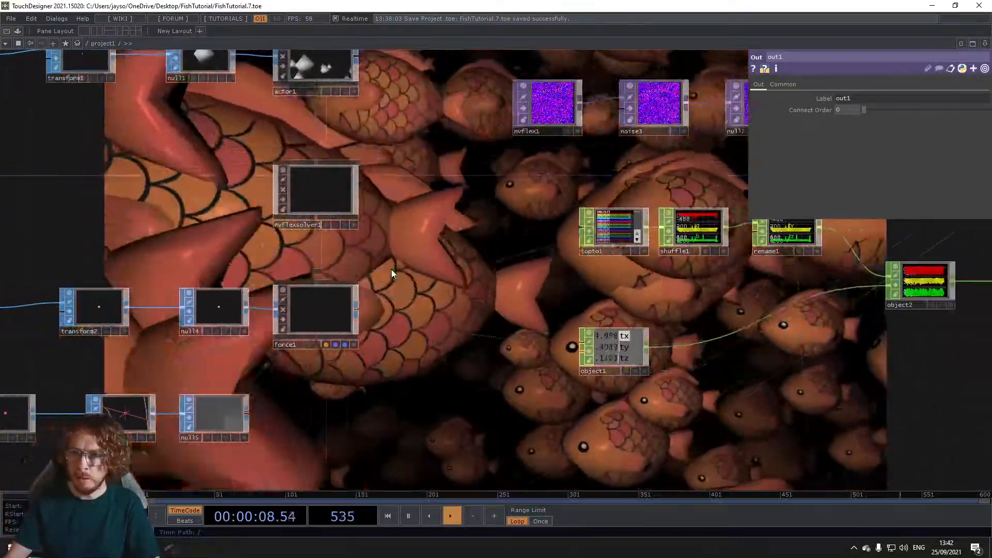
left_click_drag(551, 281, 321, 283)
left_click_drag(505, 334, 371, 339)
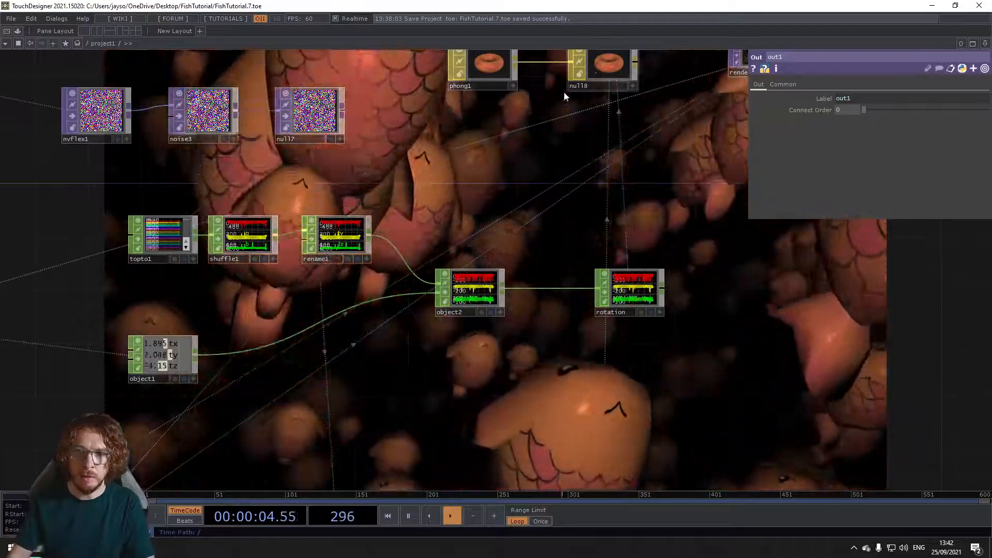
Step: Examine the imported fish model, its texture and the Phong material nodes that feed the instanced geometry
scroll(563, 132, "down", 6)
left_click_drag(600, 147, 484, 303)
scroll(322, 174, "up", 3)
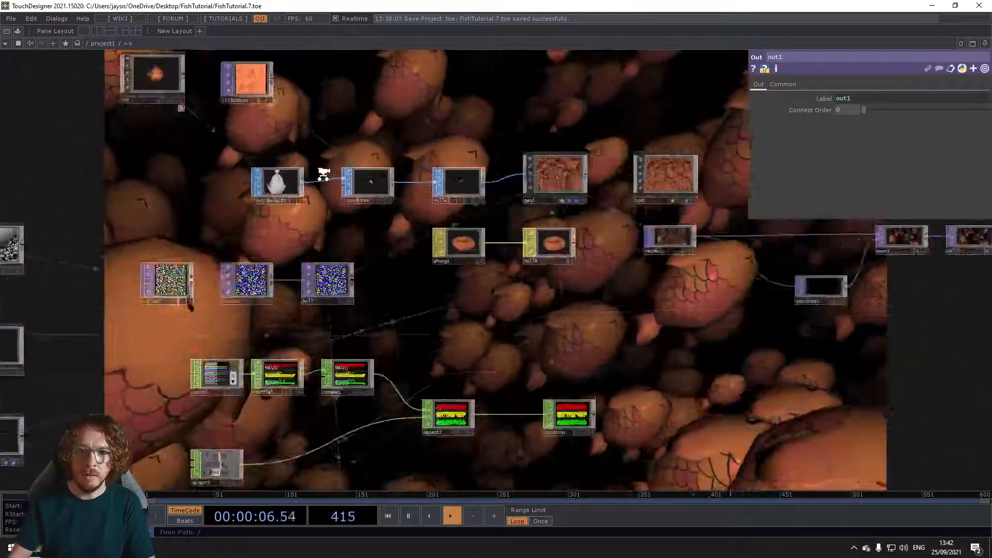
scroll(322, 174, "up", 4)
left_click_drag(302, 138, 379, 188)
left_click_drag(237, 174, 303, 285)
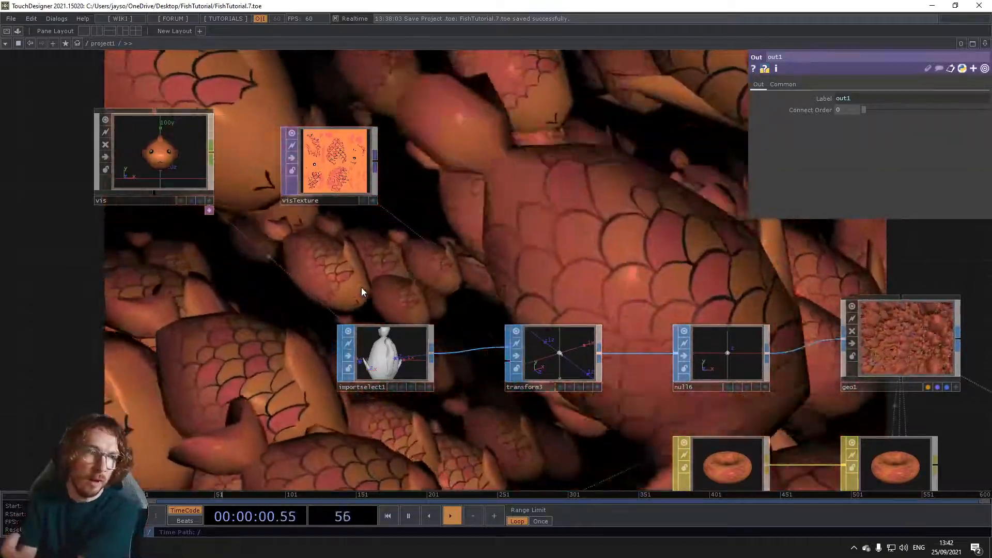
scroll(652, 310, "down", 6)
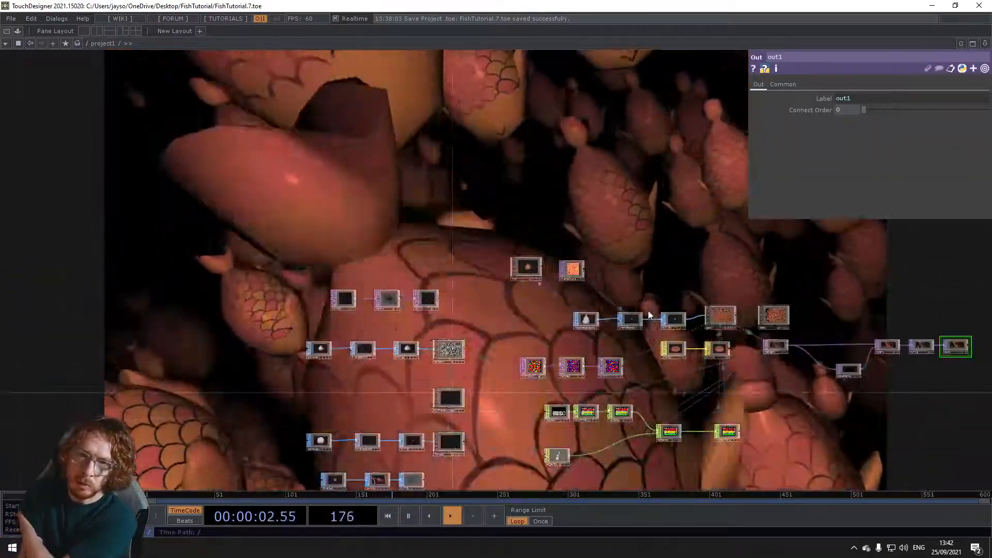
left_click_drag(784, 363, 728, 278)
left_click_drag(730, 357, 652, 266)
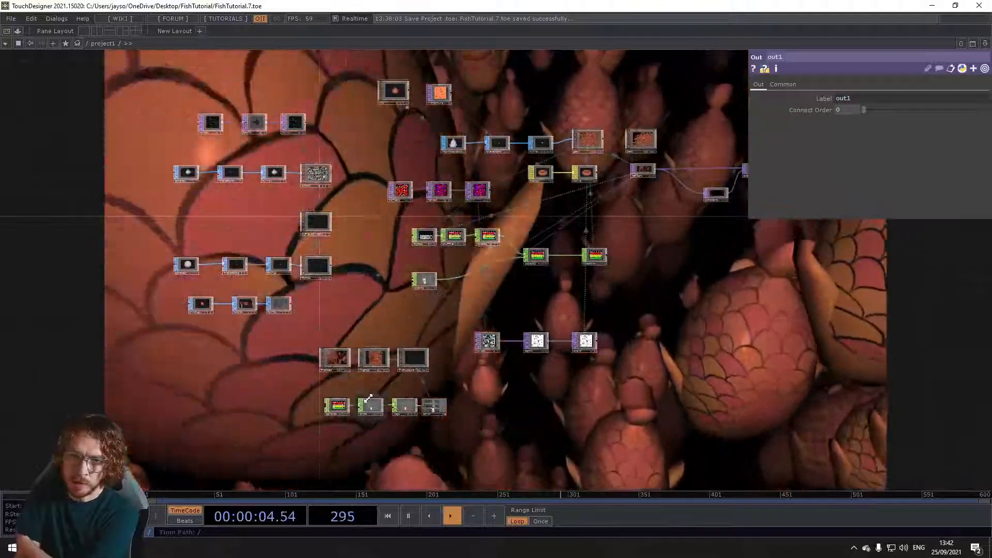
Step: Examine the scale texture chain and the output chain from the render through the Over composite to the final output
scroll(367, 400, "up", 5)
scroll(366, 402, "down", 5)
left_click_drag(578, 406, 395, 393)
scroll(432, 340, "up", 5)
scroll(379, 339, "down", 2)
left_click_drag(574, 156, 548, 284)
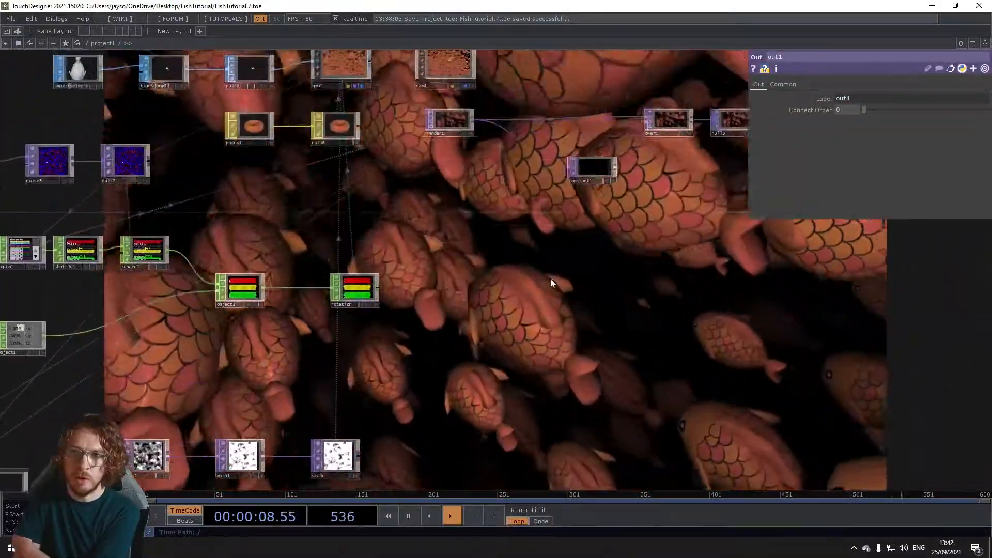
scroll(545, 283, "down", 2)
left_click_drag(587, 197, 456, 287)
scroll(453, 285, "up", 5)
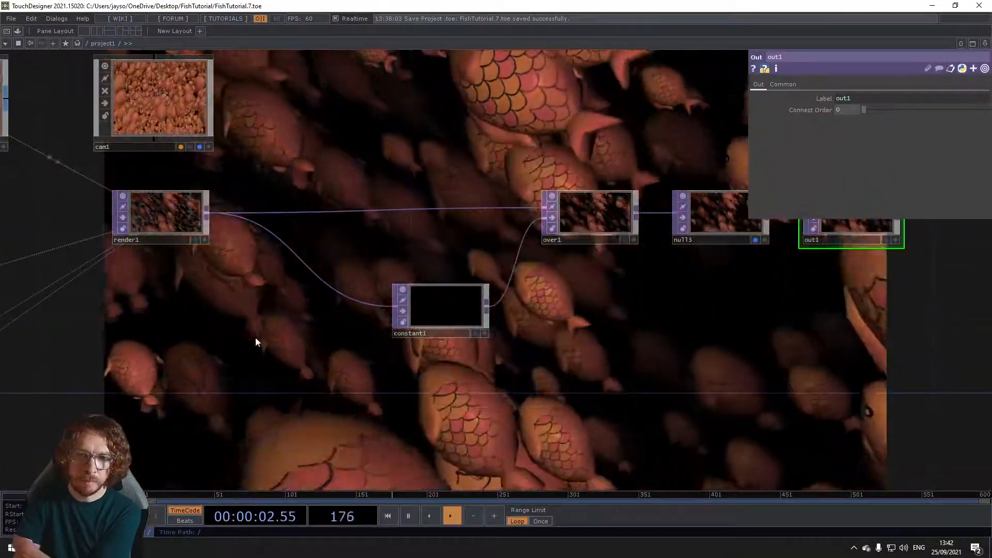
left_click_drag(202, 328, 335, 335)
scroll(334, 335, "down", 4)
left_click_drag(305, 427, 710, 271)
Step: Go up to the root network and add a Container COMP in the empty space below project1
left_click(87, 44)
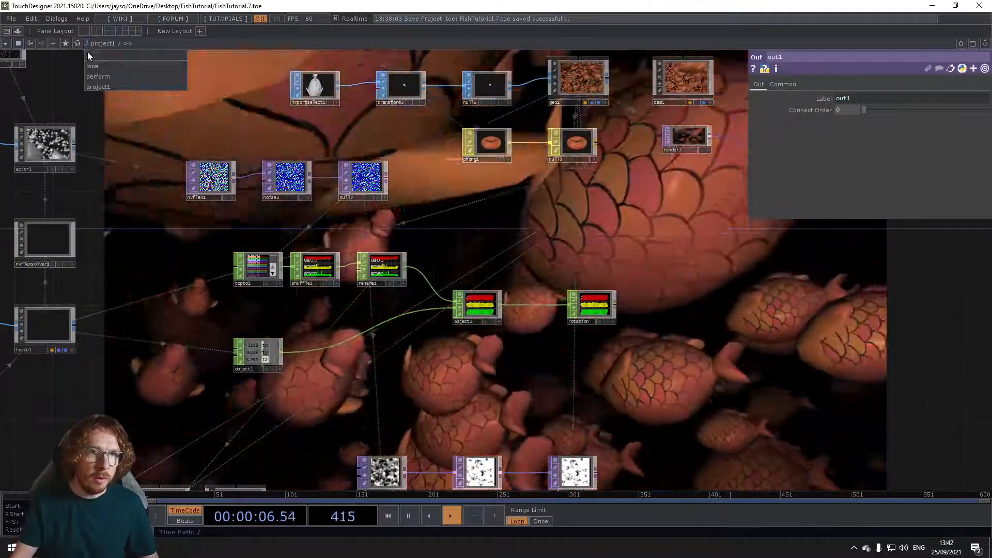
left_click(88, 54)
left_click_drag(637, 314, 594, 173)
scroll(442, 282, "down", 4)
left_click_drag(371, 317, 370, 260)
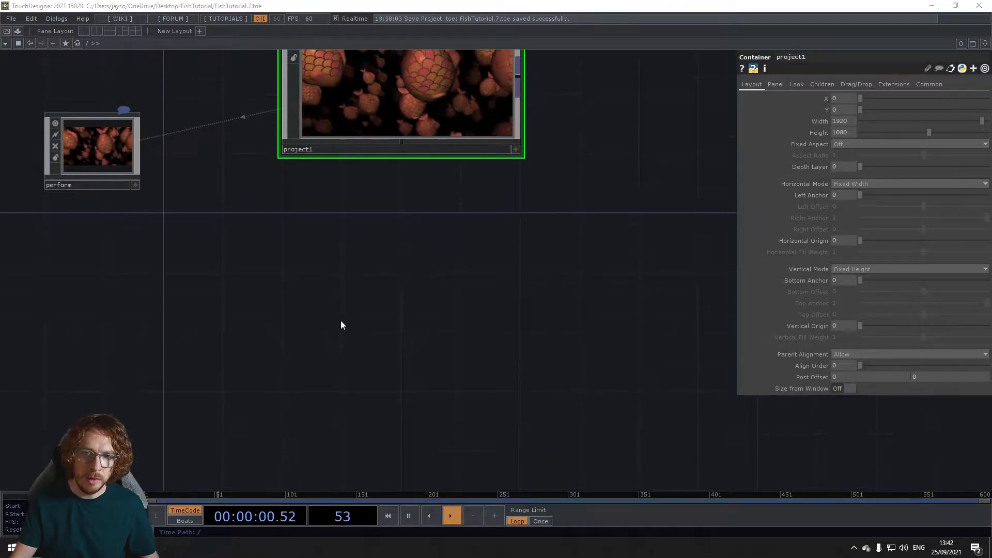
key("Tab")
left_click(182, 196)
type("c")
left_click(241, 226)
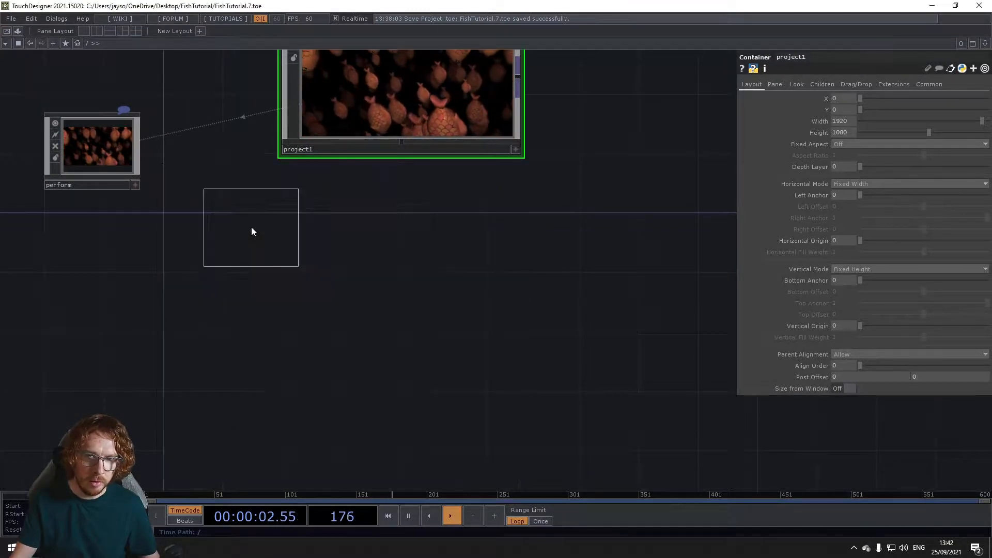
left_click(383, 293)
Step: Set the new container's width to 1920 and height to 1080, and enlarge its node directly beneath project1
type("1920")
key("Tab")
type("1080")
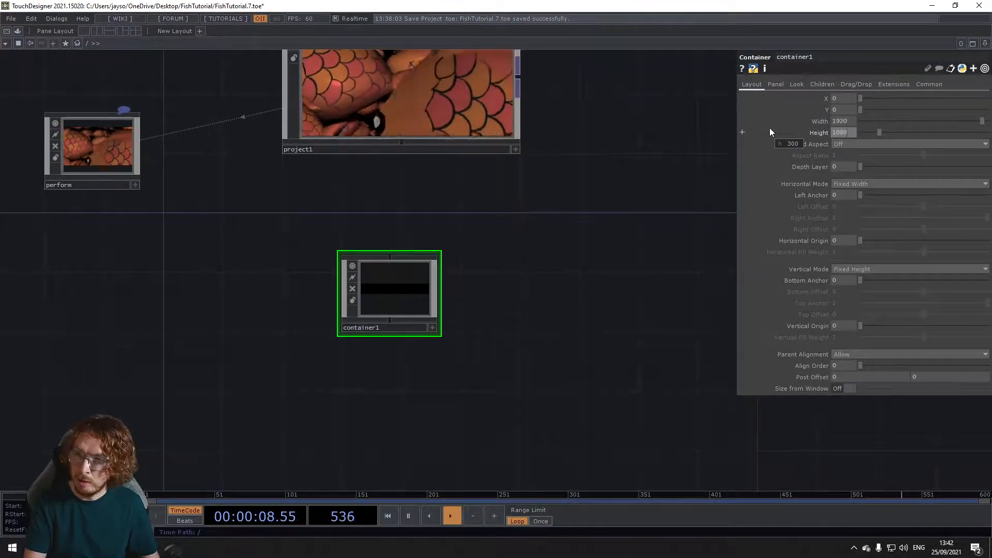
key("Return")
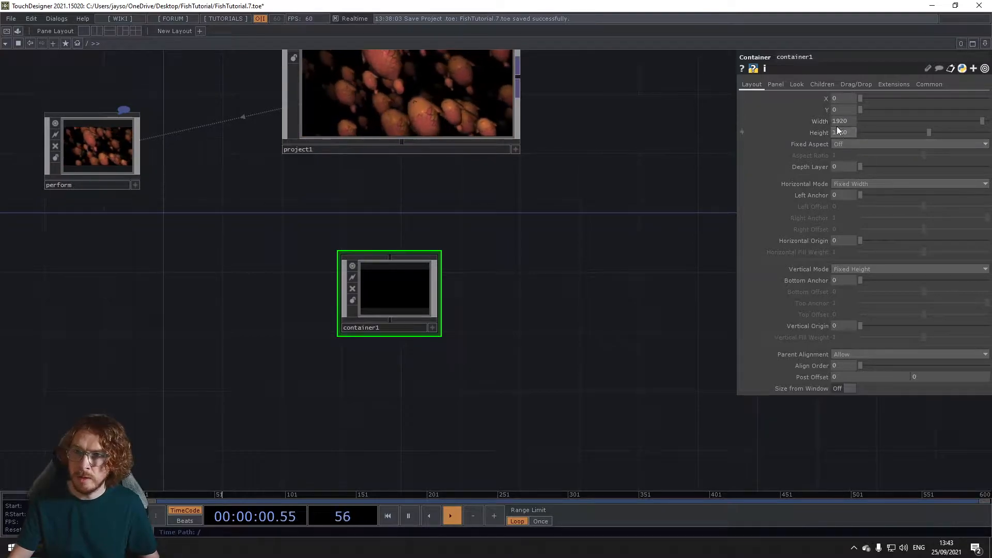
left_click_drag(394, 301, 336, 298)
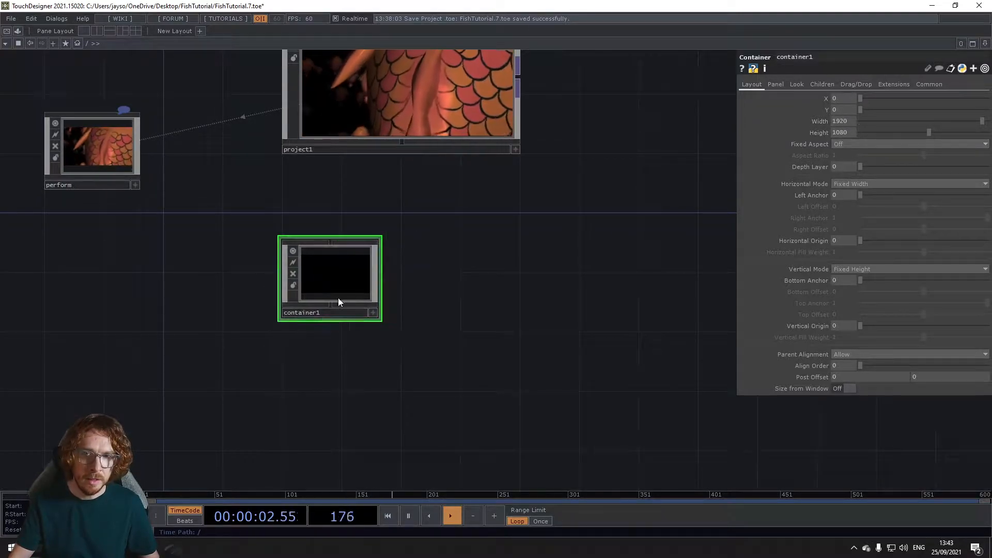
left_click_drag(384, 318, 543, 398)
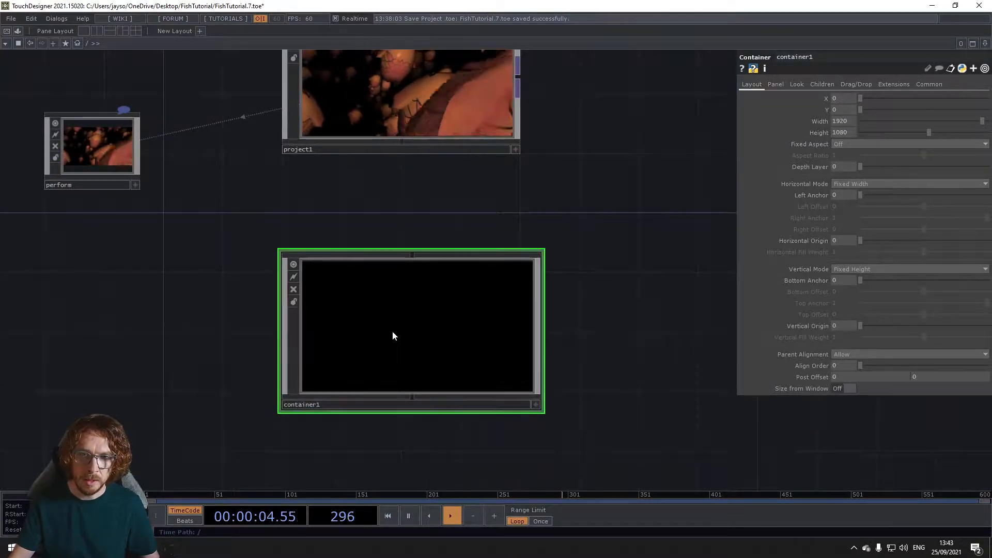
Step: Enter the new container and add a Sphere SOP to its empty network
double_click(392, 334)
left_click_drag(315, 278, 339, 268)
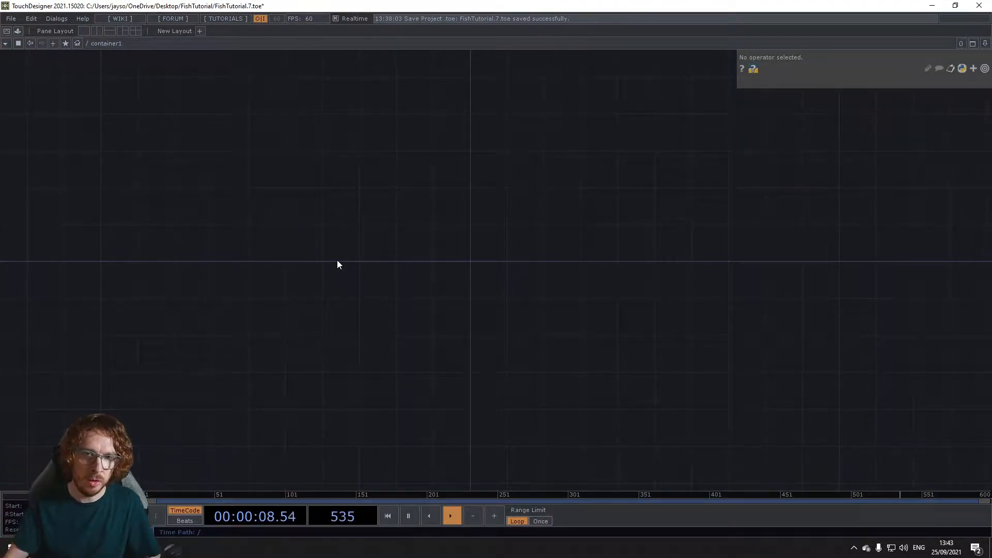
key("Tab")
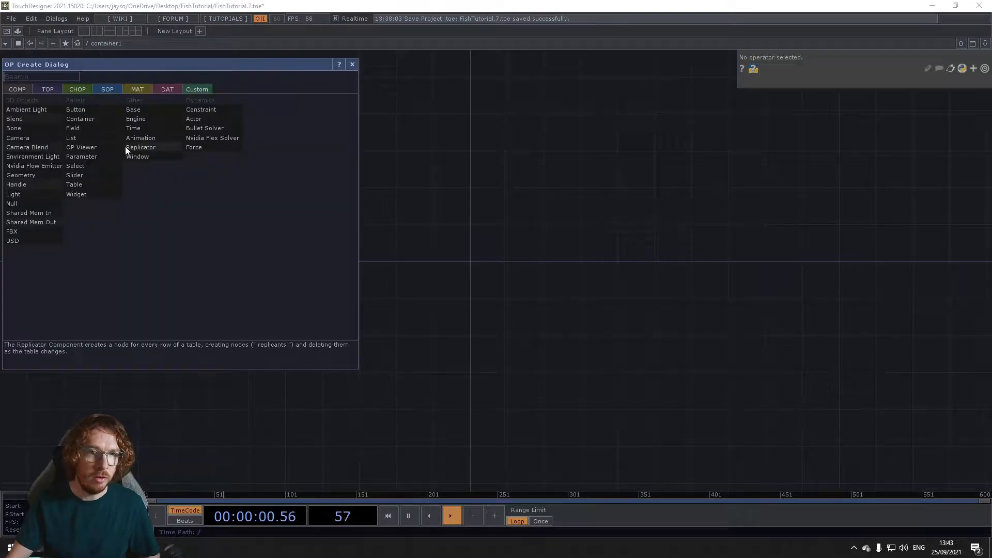
left_click(107, 89)
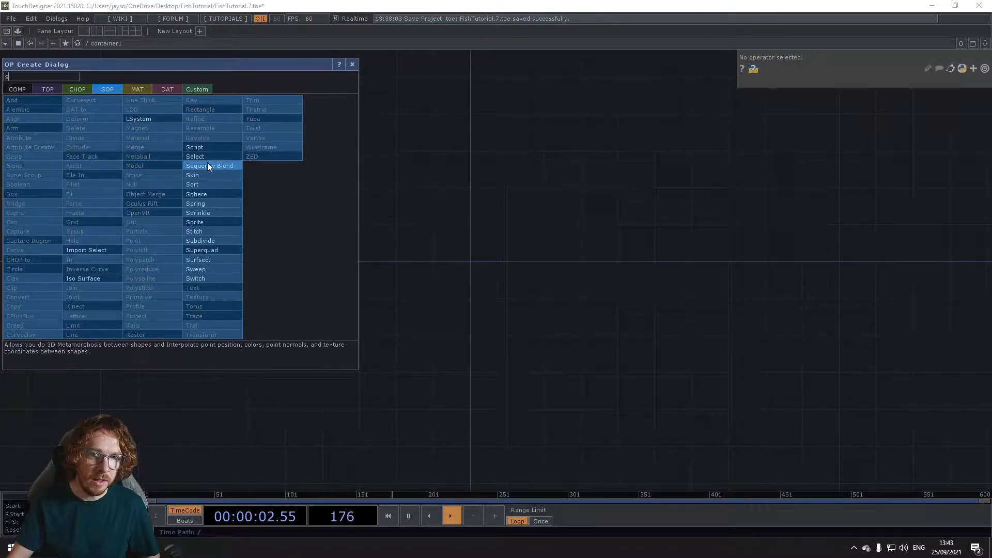
left_click(200, 195)
left_click(230, 217)
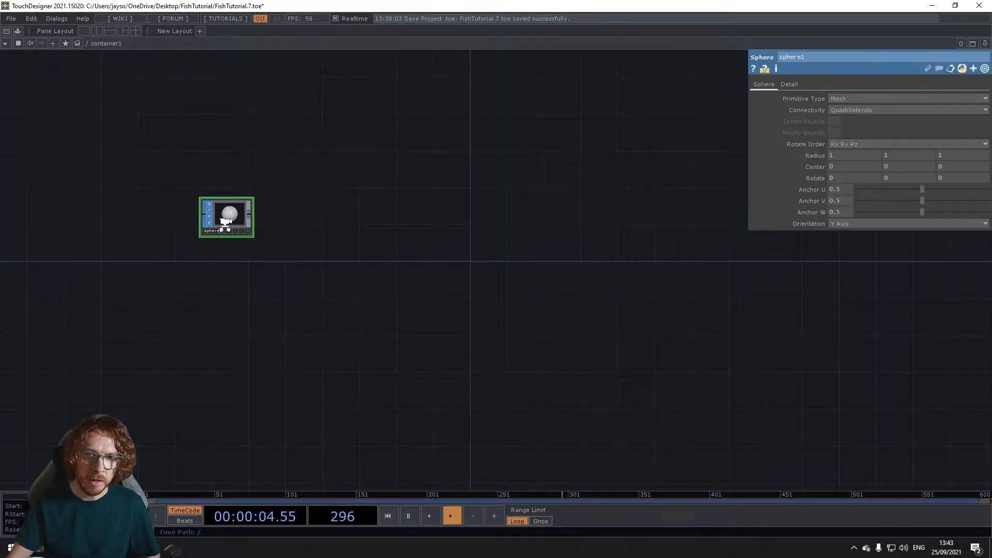
Step: Reduce the sphere's mesh detail to 3 rows and 3 columns
scroll(232, 219, "up", 3)
left_click(789, 85)
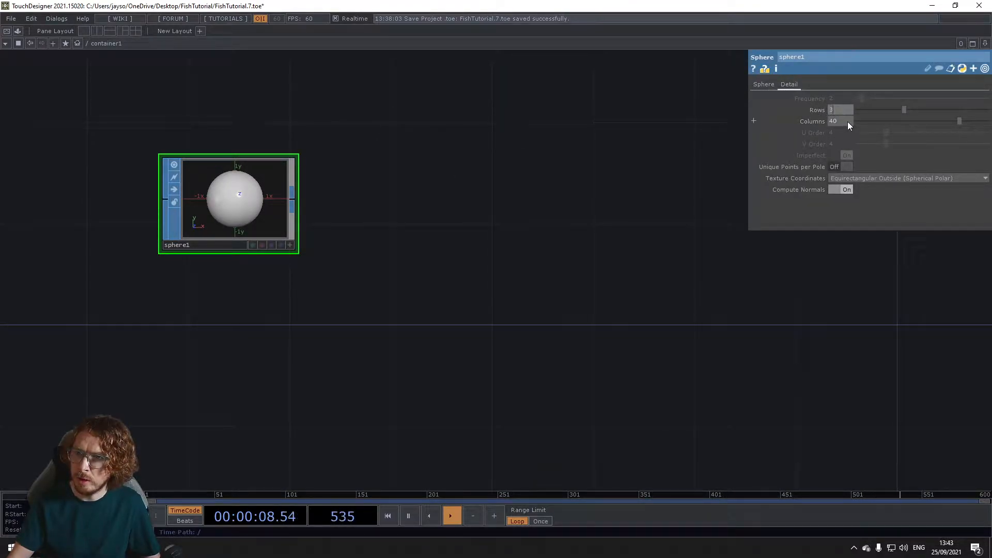
type("3")
key("Return")
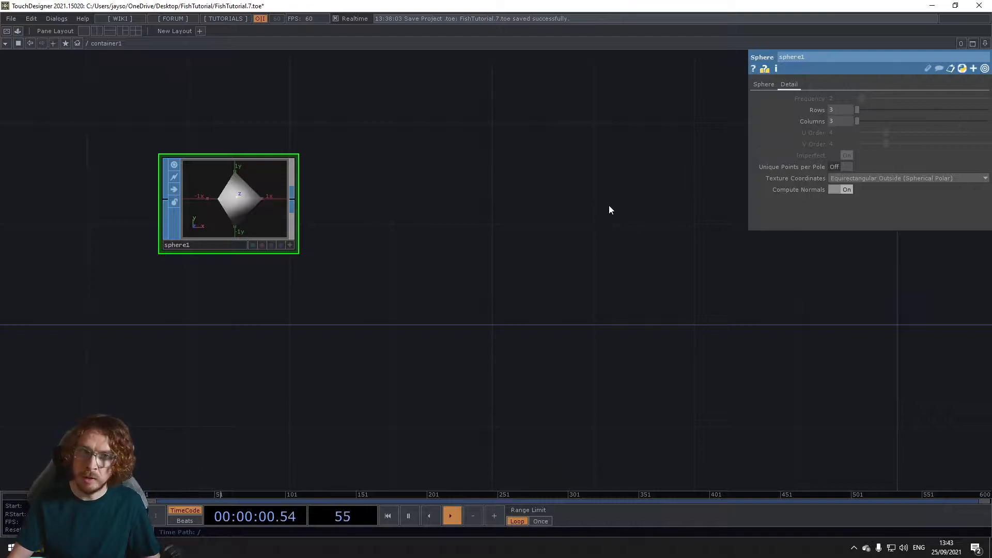
Step: Connect a Transform SOP after the low-detail sphere and set its uniform scale to 0.1
scroll(298, 236, "down", 2)
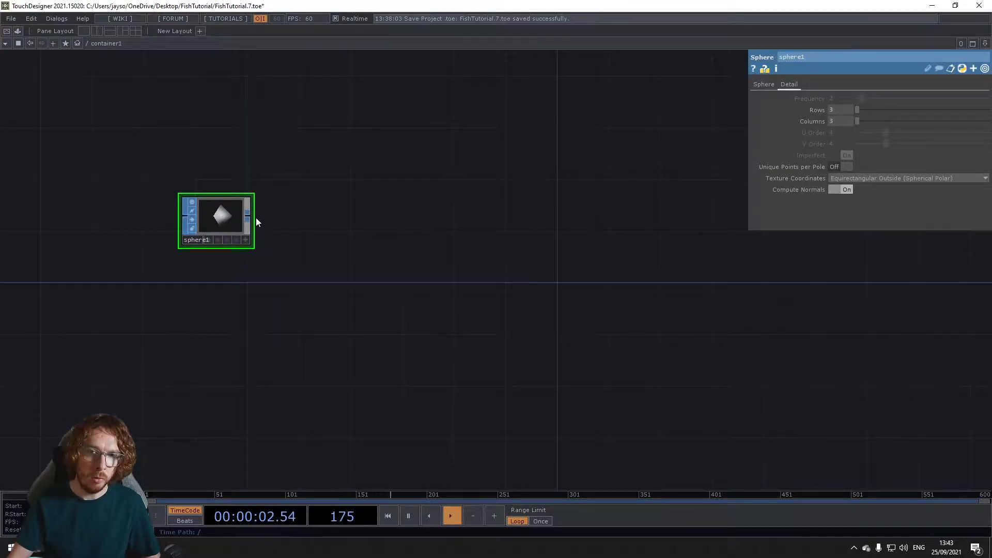
right_click(252, 216)
type("tra")
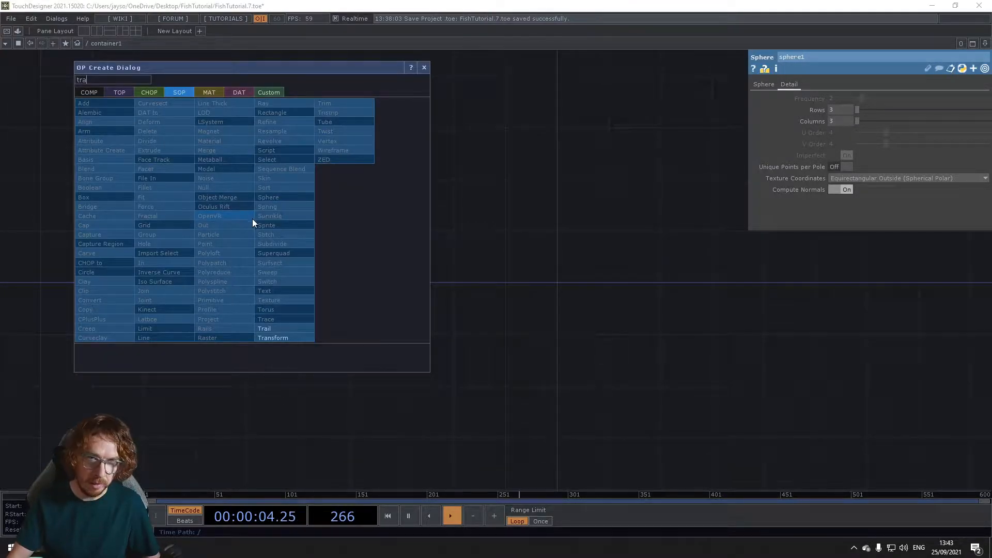
left_click(273, 338)
left_click(328, 220)
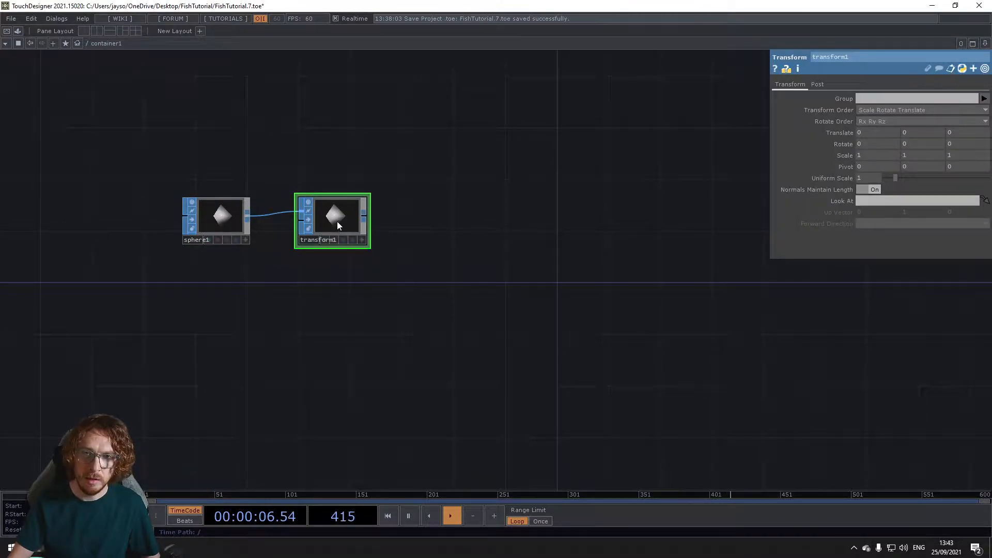
type(".1")
key("Return")
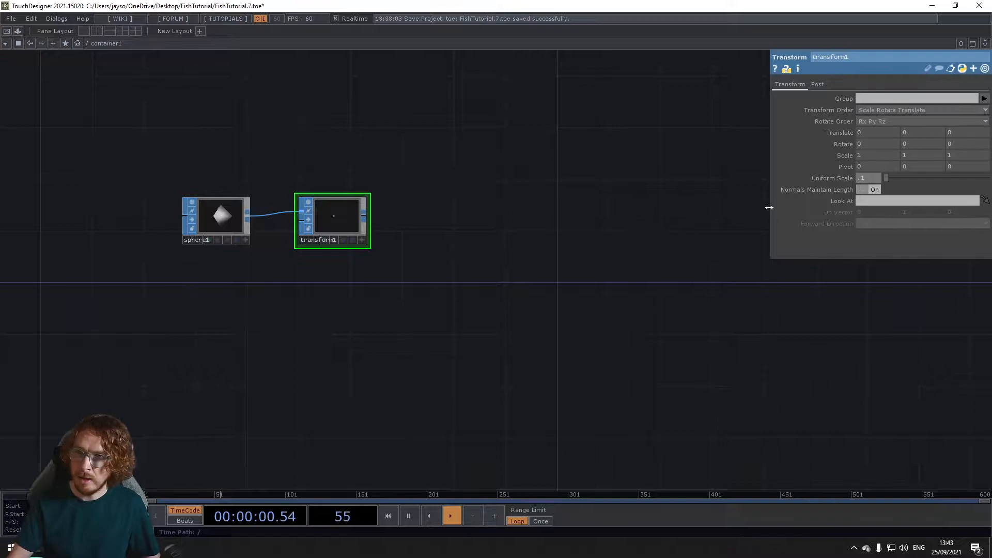
Step: Connect a Null SOP after the transform and place it along the same row
left_click(365, 215)
type("nu")
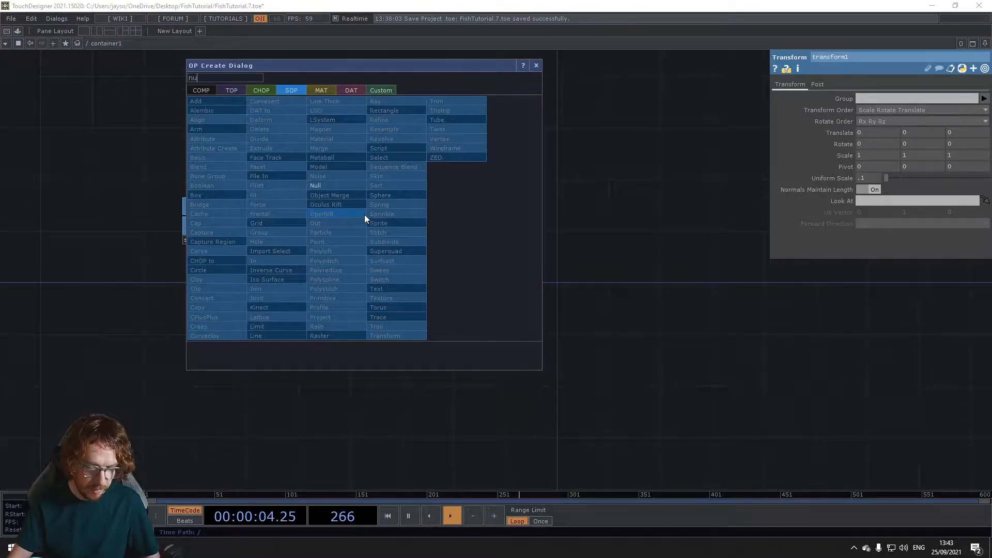
left_click(340, 187)
left_click(481, 220)
Step: Add an Actor component fed by the null's geometry output
left_click(510, 218)
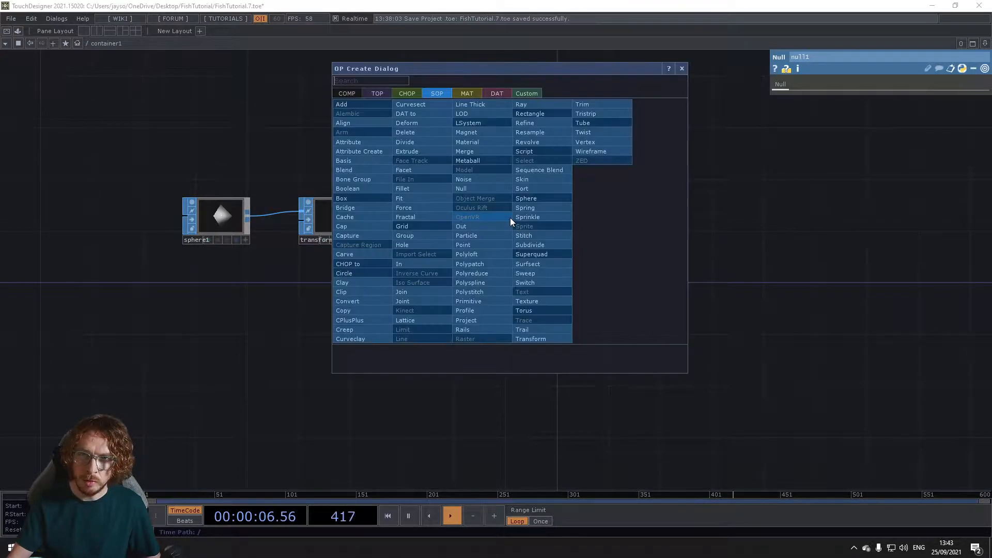
left_click(345, 93)
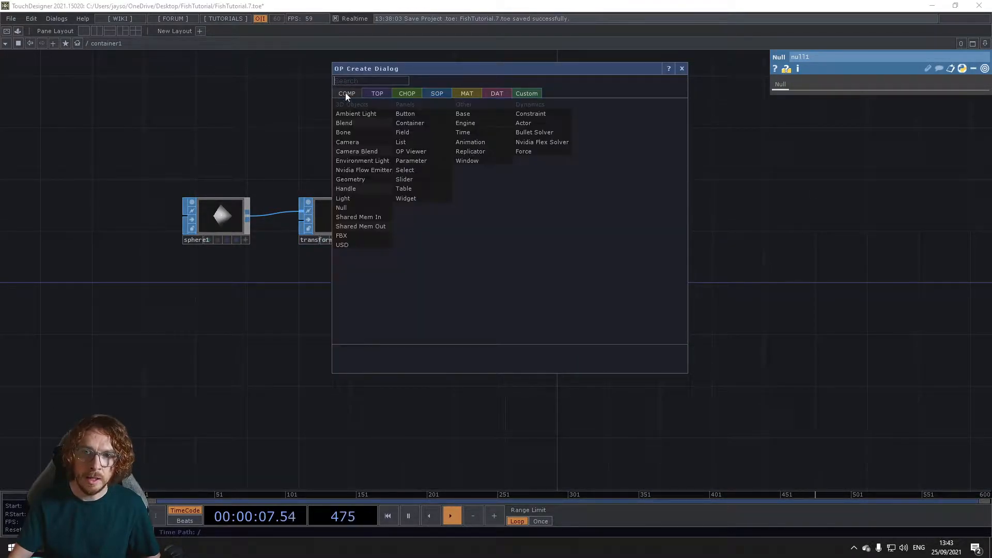
left_click(547, 123)
left_click(625, 217)
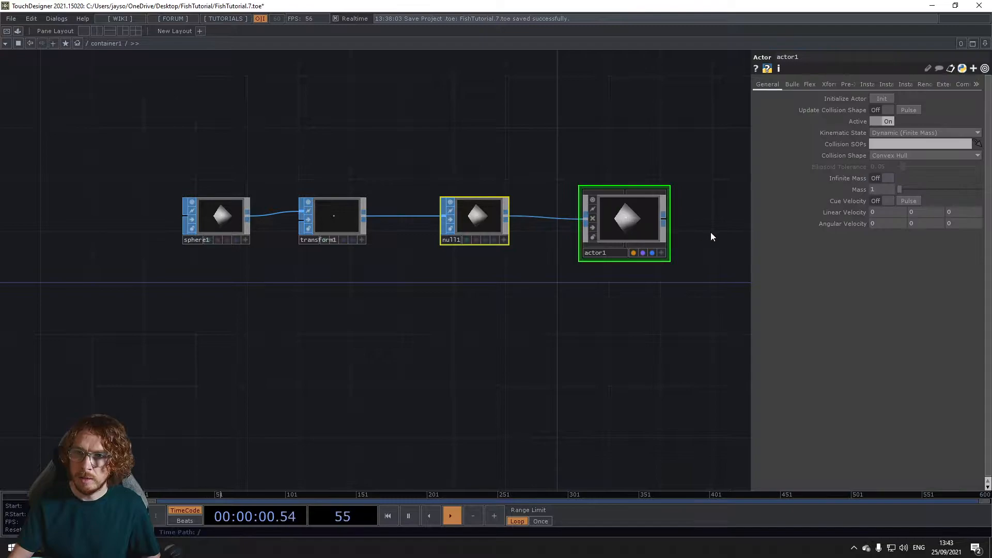
Step: Review the actor's Flex and general parameters and open its instancing settings
left_click_drag(711, 232, 651, 249)
left_click(810, 84)
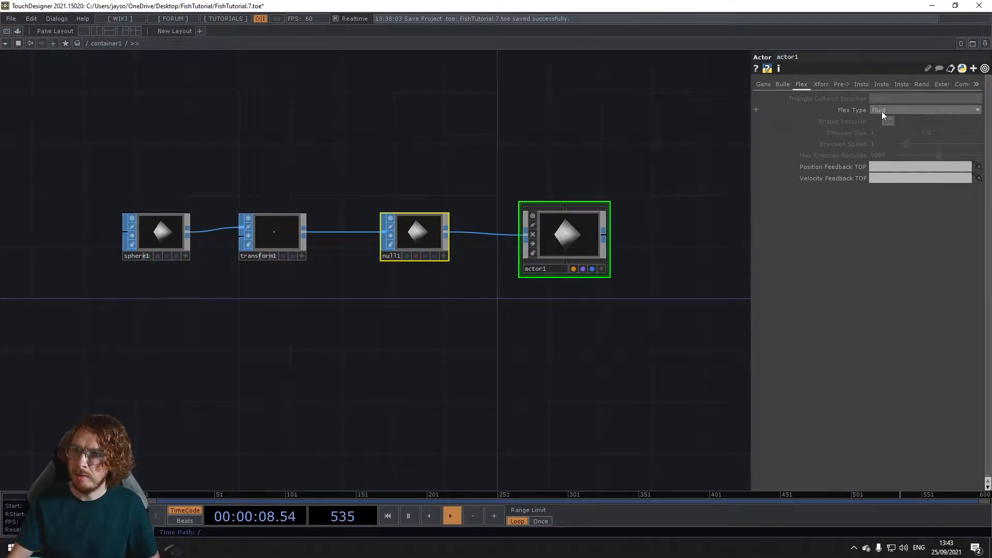
left_click(760, 85)
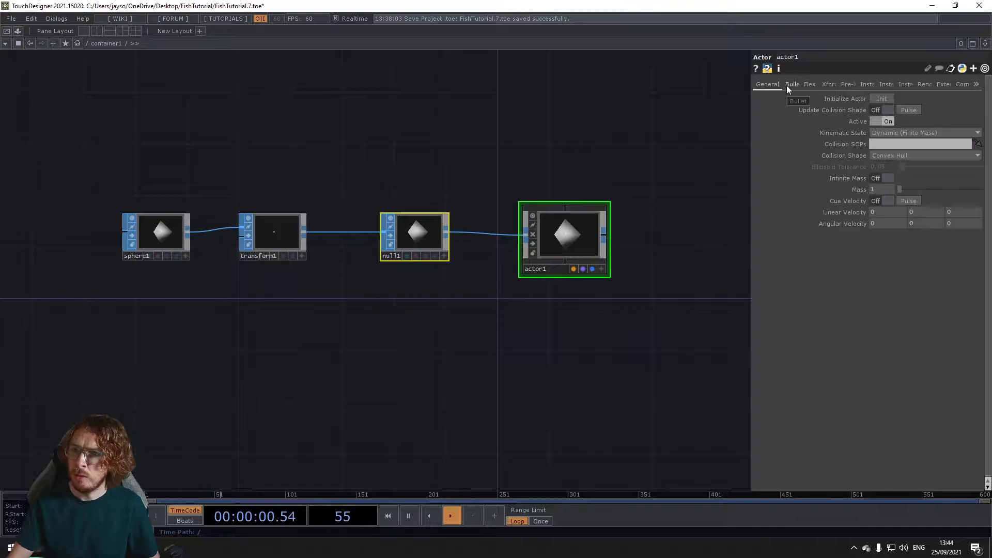
left_click(862, 85)
Step: Add a Noise TOP in the empty space above the geometry chain
left_click_drag(425, 103, 395, 172)
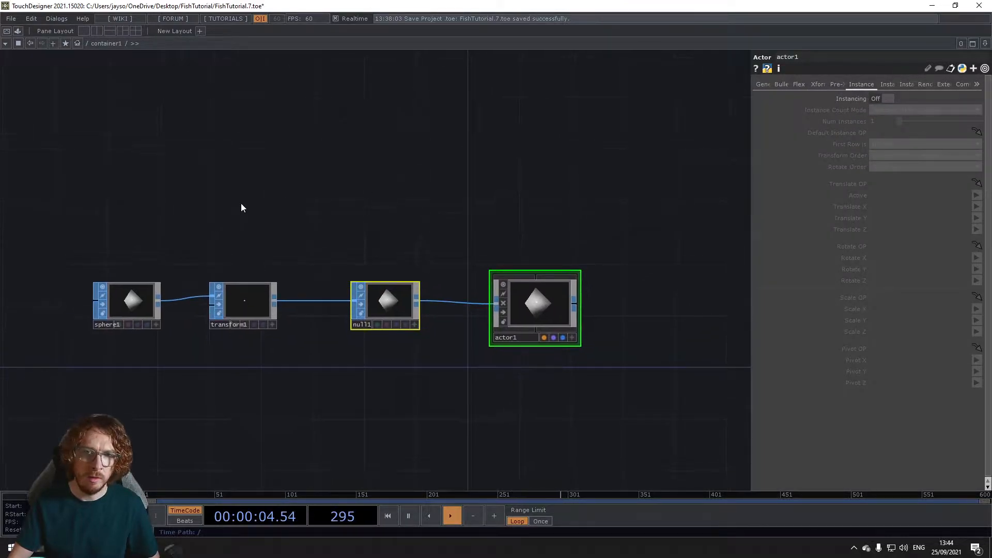
double_click(287, 196)
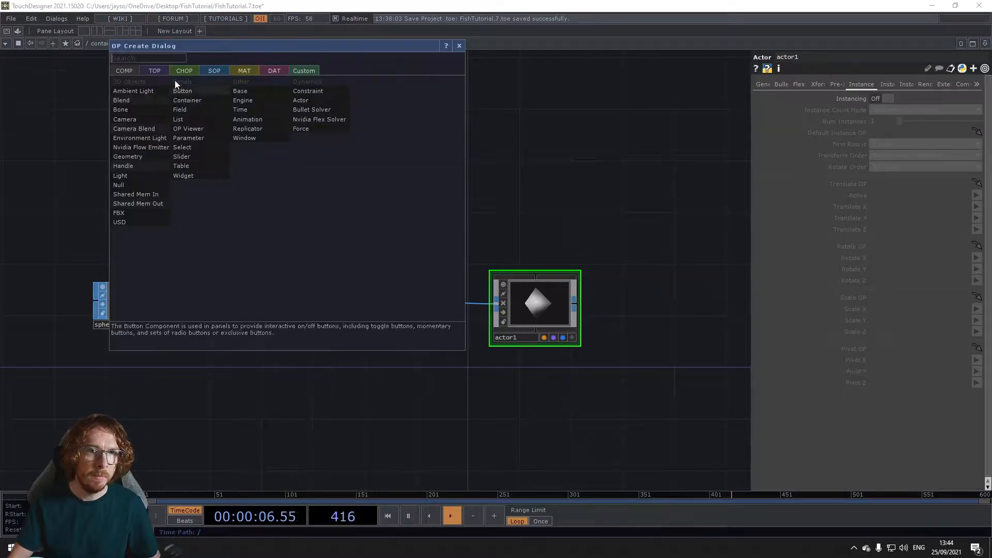
left_click(158, 71)
type("n")
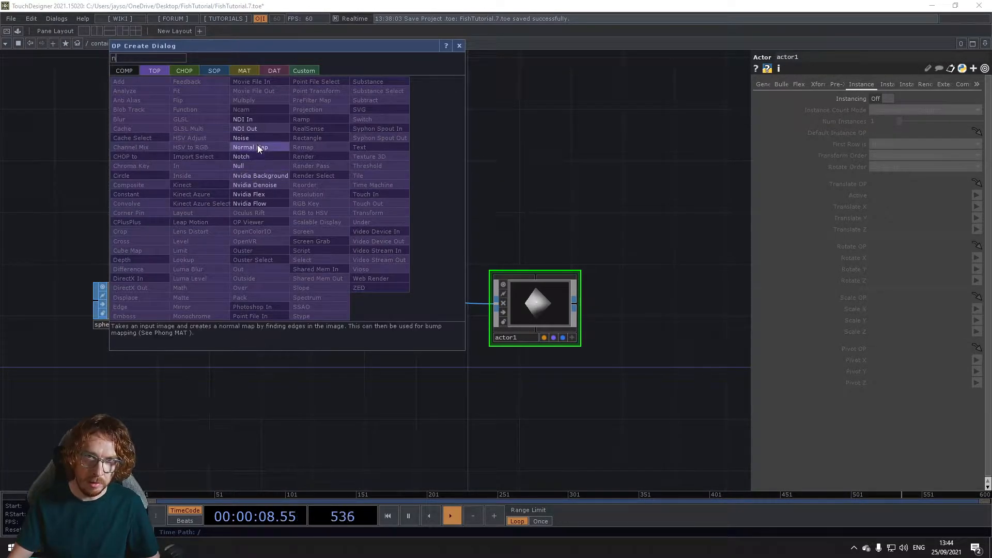
left_click(259, 147)
left_click(260, 194)
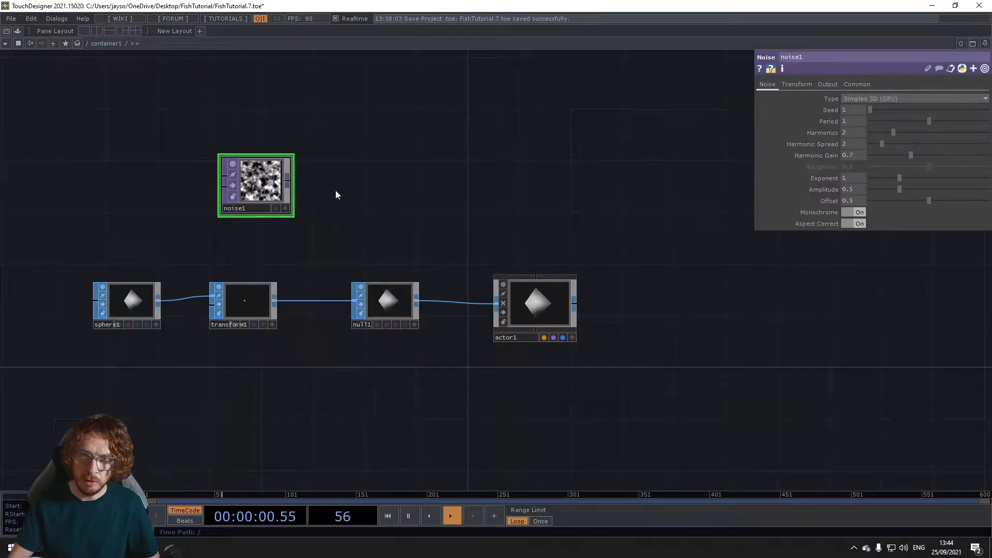
Step: Turn off Monochrome on the noise and set its pixel format to 32-bit float (RGBA)
left_click(863, 83)
left_click(860, 212)
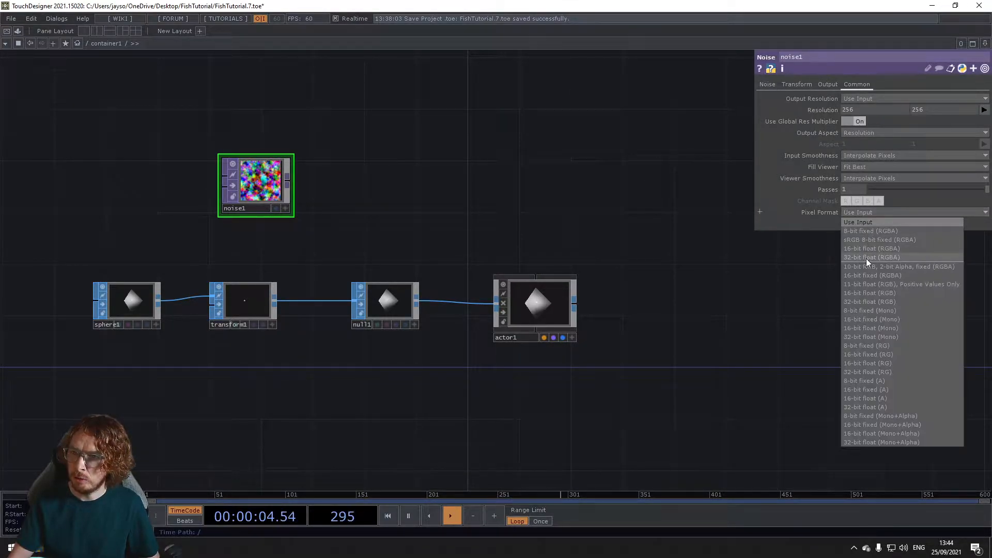
left_click(866, 258)
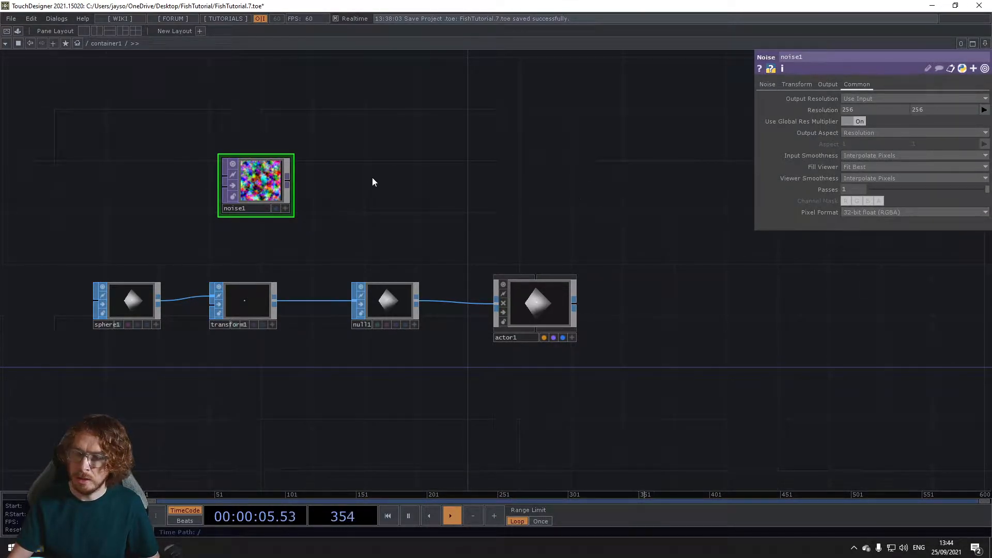
Step: Connect a Null TOP to the noise output and place it in line with the noise node
right_click(291, 180)
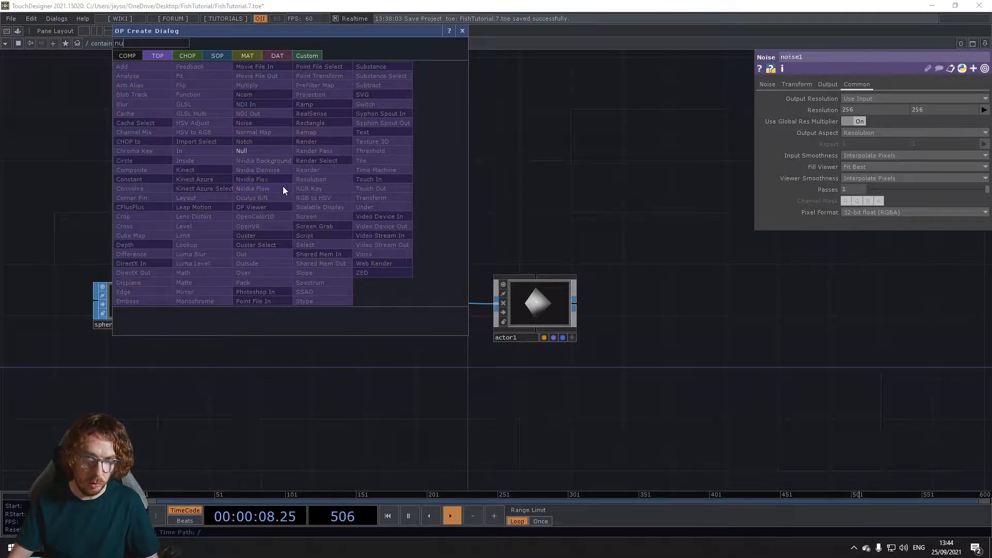
left_click(264, 150)
left_click(411, 185)
Step: Set the noise offset to 0 and move the noise node farther from its null
left_click(247, 188)
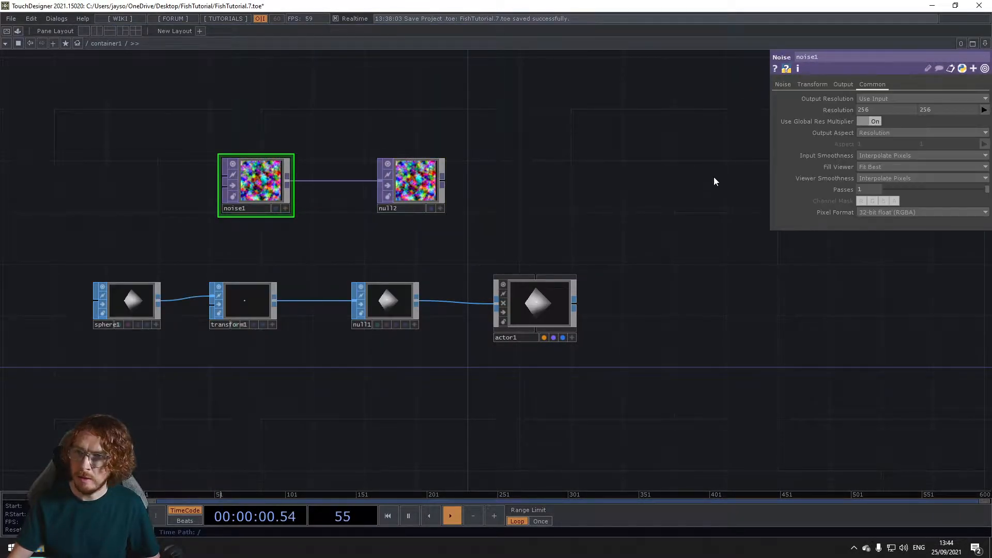
left_click(785, 87)
left_click_drag(873, 203, 753, 201)
type("0")
key("Return")
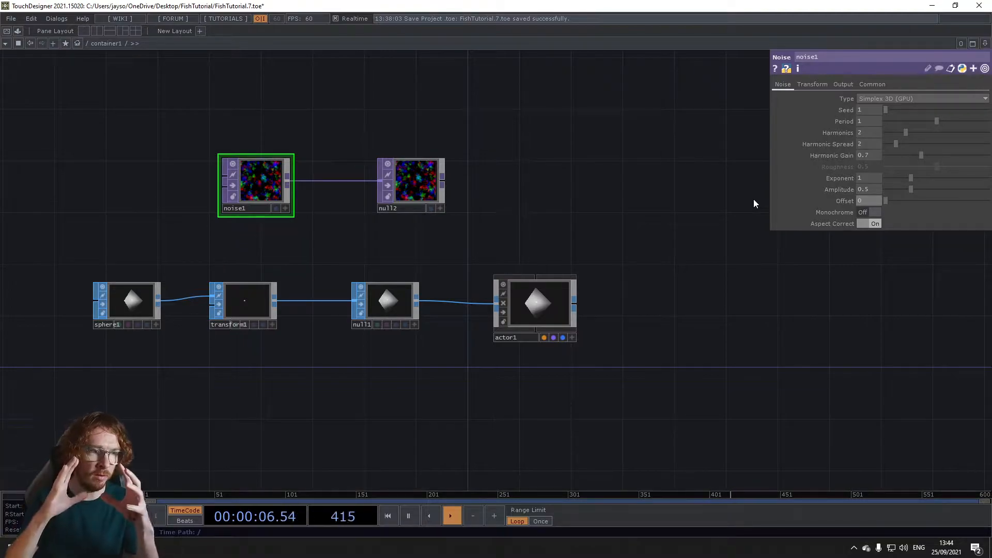
left_click_drag(256, 182, 239, 191)
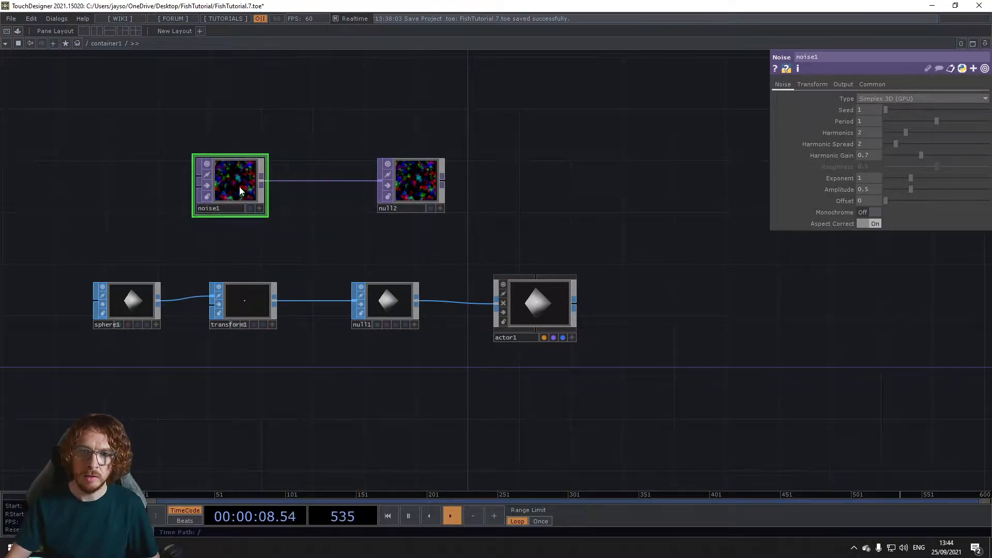
Step: Set the noise resolution to 80 × 80 and check its pixel count in the node information
left_click(873, 84)
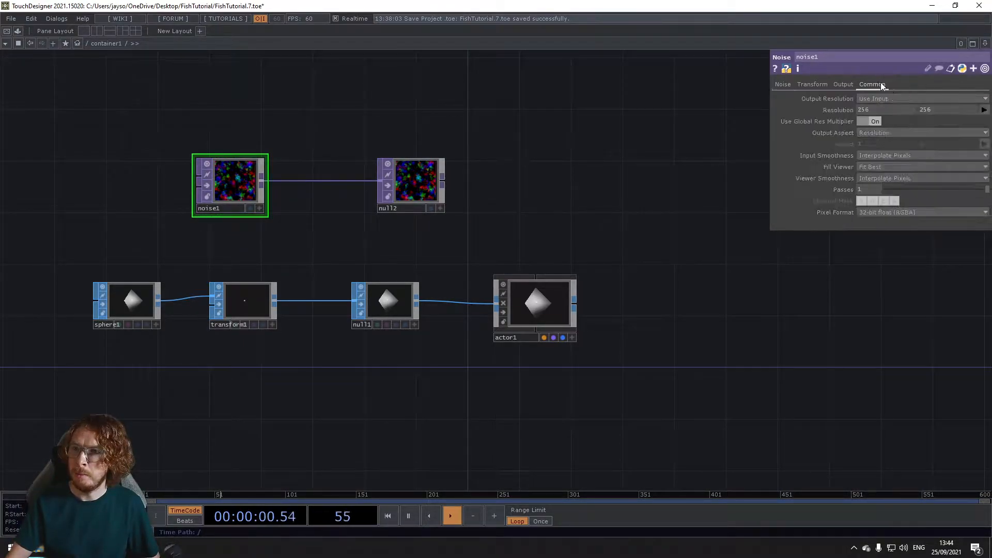
type("80")
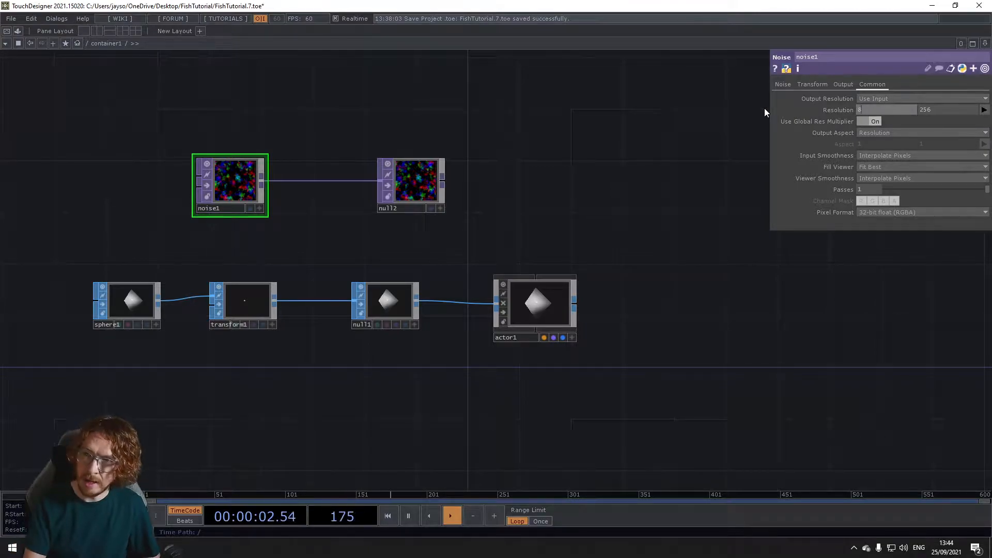
key("Tab")
type("80")
key("Return")
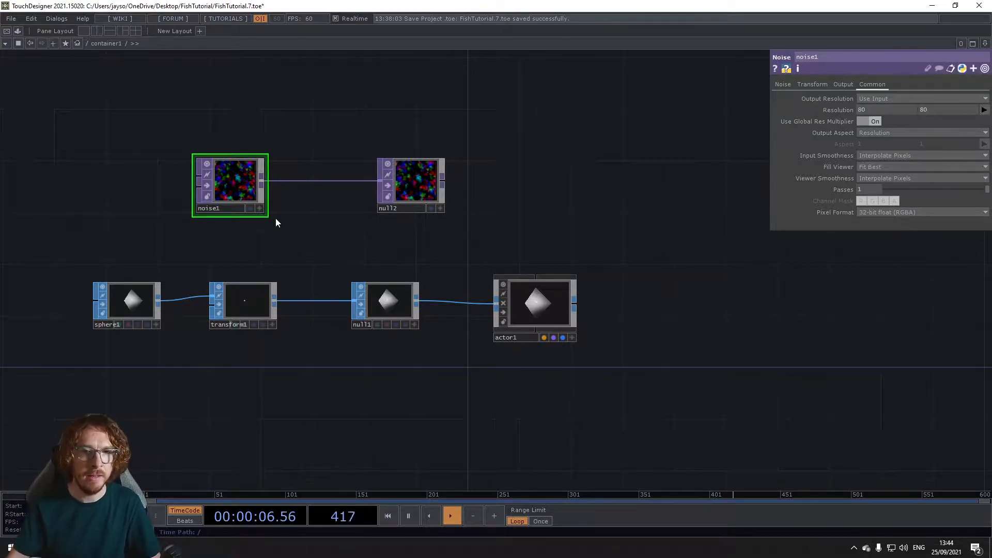
middle_click(233, 178)
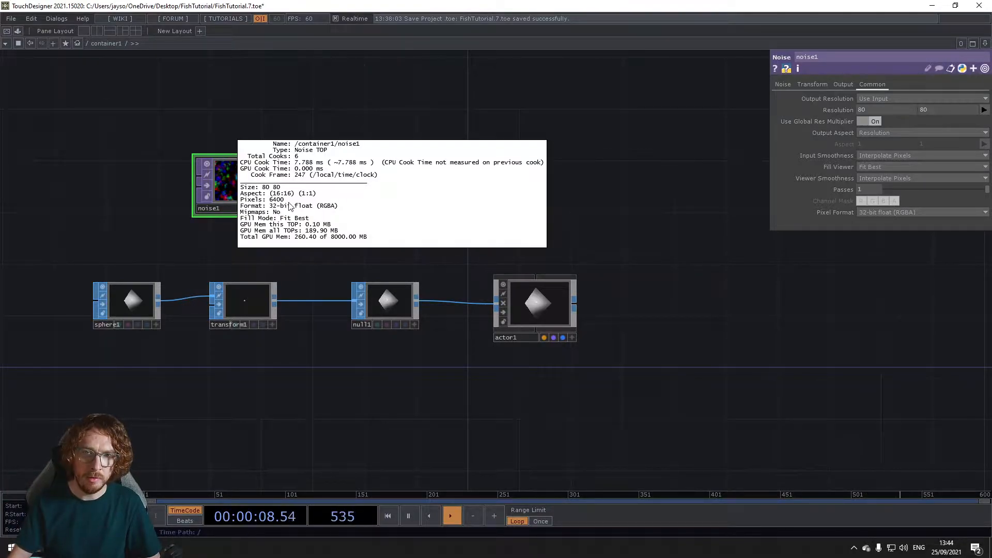
Step: Enable instancing on the actor, assign null2 as its Translate OP, and position null2 directly above the actor
left_click_drag(362, 252, 209, 247)
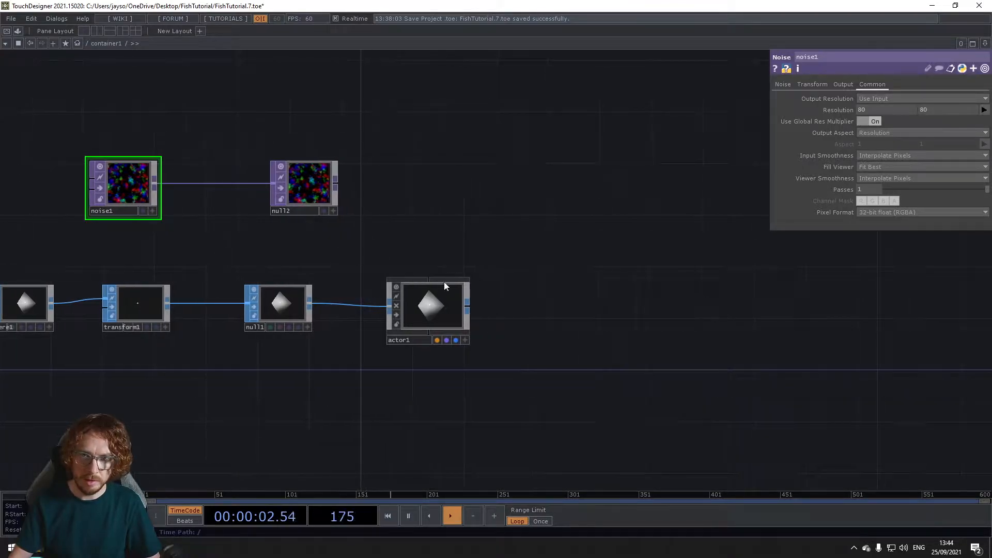
left_click(450, 300)
left_click(883, 102)
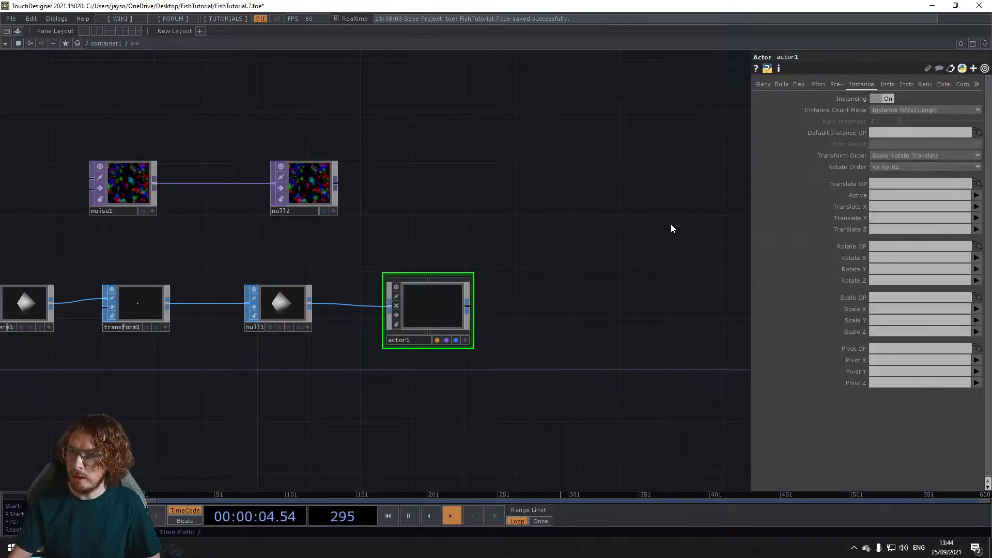
left_click_drag(299, 191, 905, 184)
left_click(448, 332)
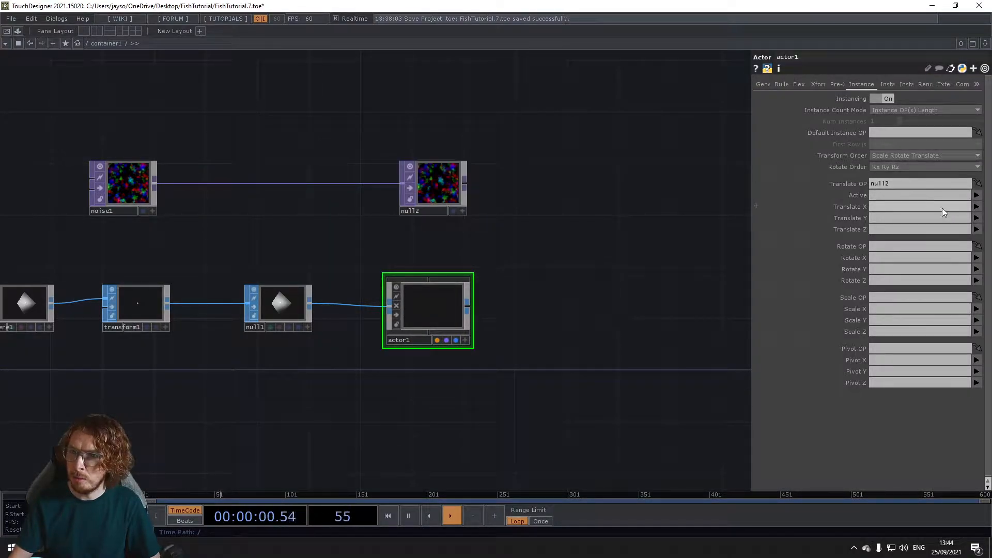
Step: Map the actor's instance Translate X, Y and Z to the r, g and b channels
left_click(940, 206)
type("r")
key("Tab")
type("g")
key("Tab")
type("b")
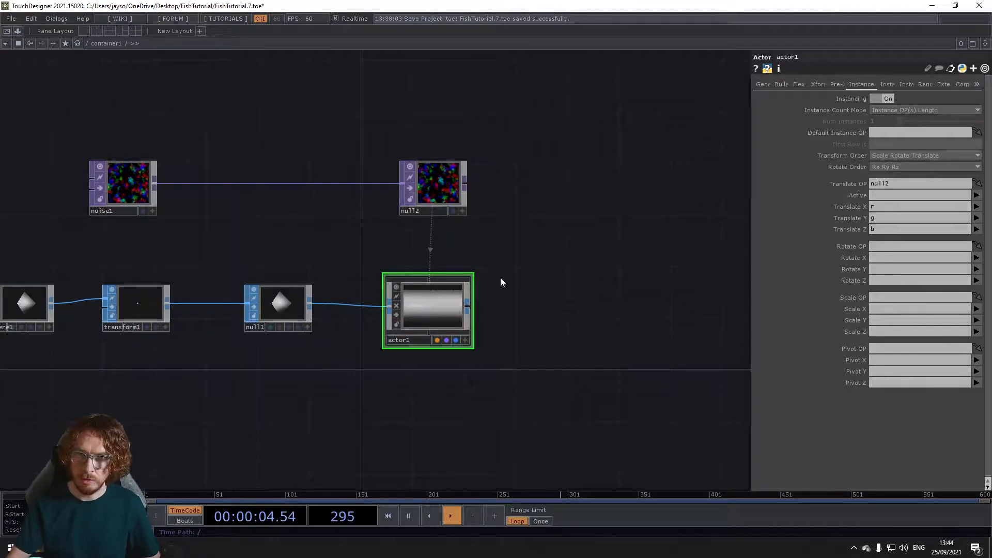
Step: Initialize the actor and inspect the distribution of its instances in the node viewer
left_click(767, 84)
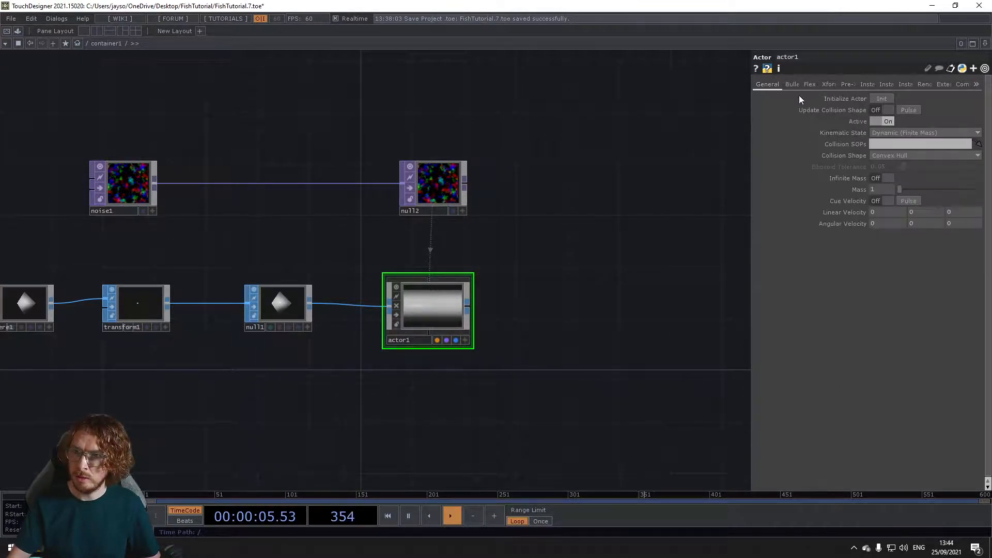
left_click(880, 98)
scroll(429, 323, "up", 5)
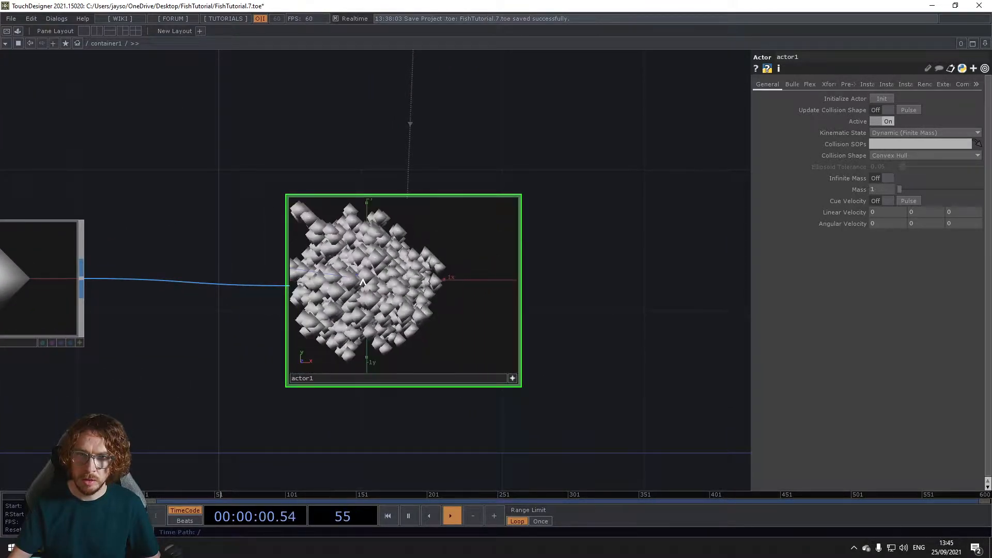
left_click(512, 378)
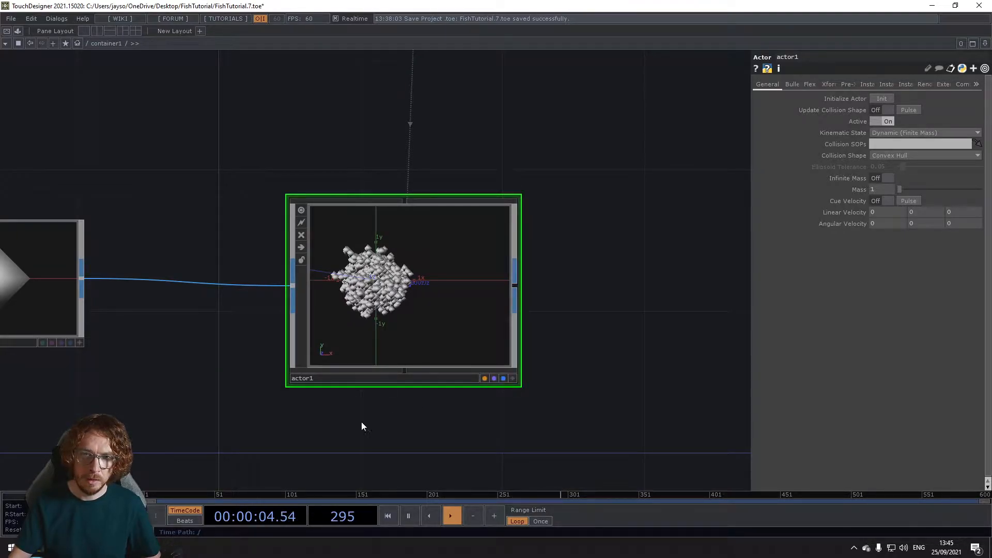
left_click_drag(255, 406, 416, 414)
scroll(408, 408, "down", 2)
scroll(382, 338, "down", 5)
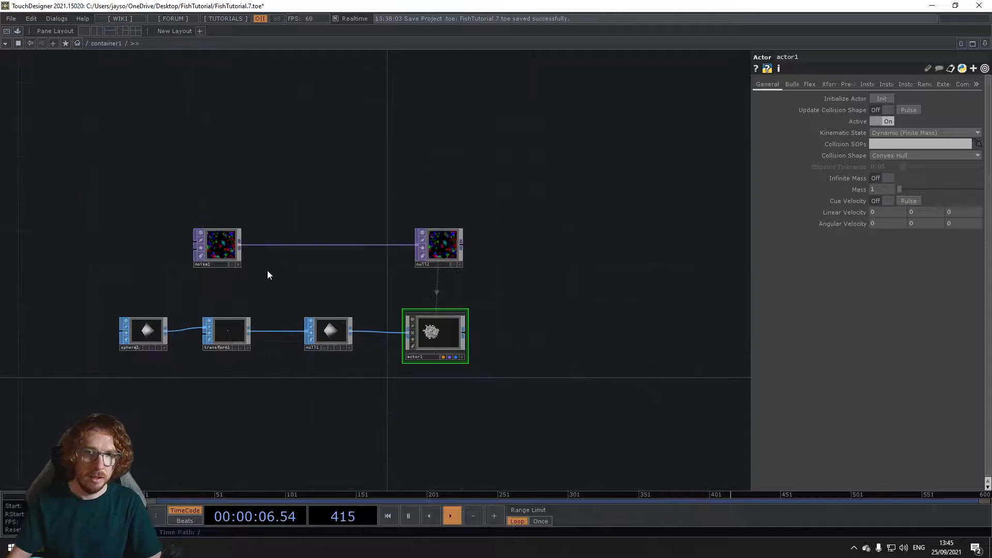
Step: Change the noise type to Random (GPU)
left_click(225, 243)
left_click(768, 84)
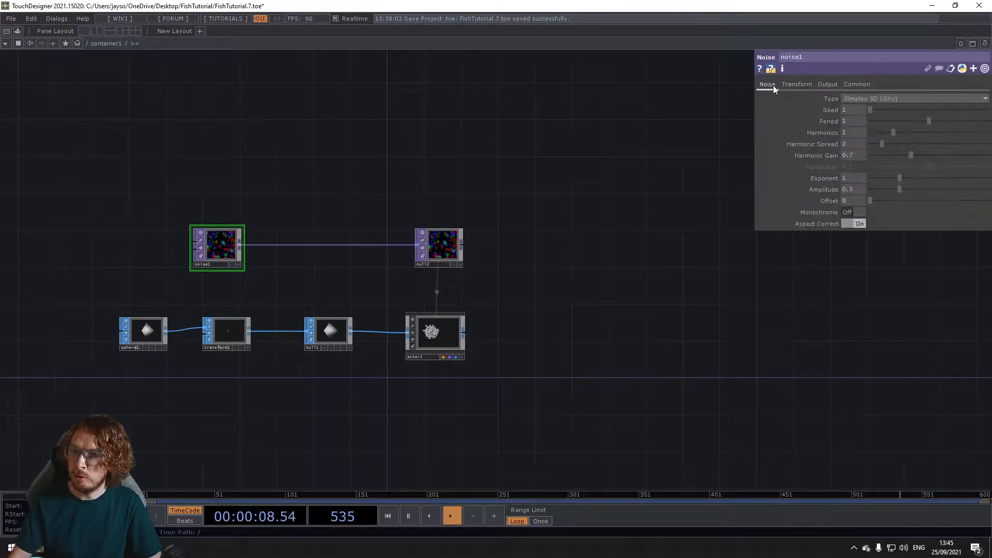
left_click(879, 99)
left_click(869, 161)
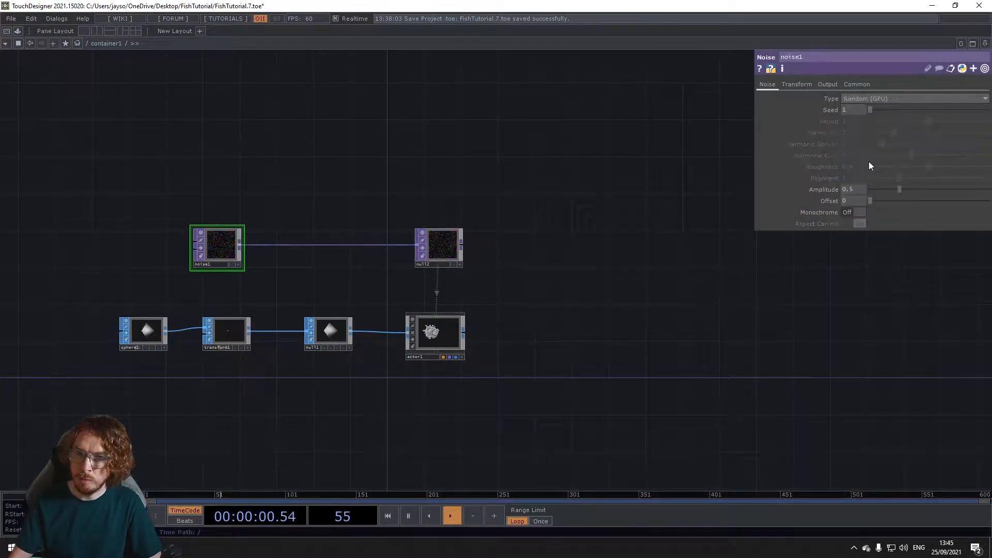
Step: Reinitialize the actor with the random noise and inspect the new arrangement of instances
left_click(451, 337)
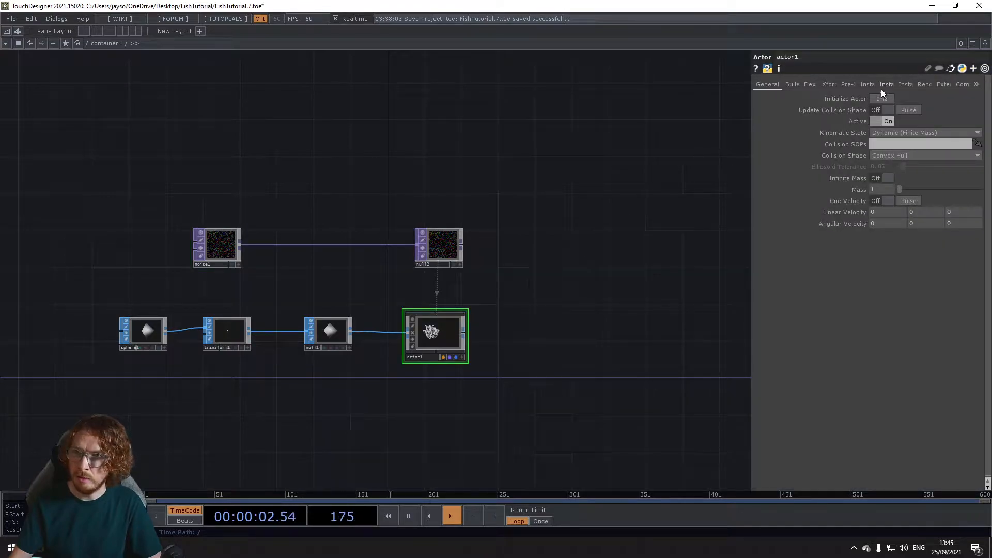
scroll(457, 346, "up", 5)
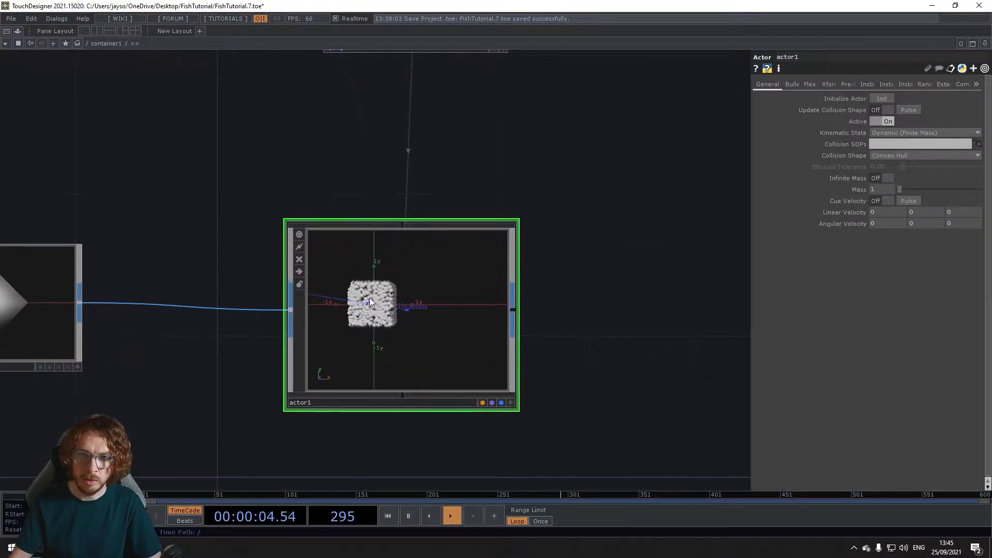
scroll(385, 323, "down", 3)
scroll(361, 305, "up", 4)
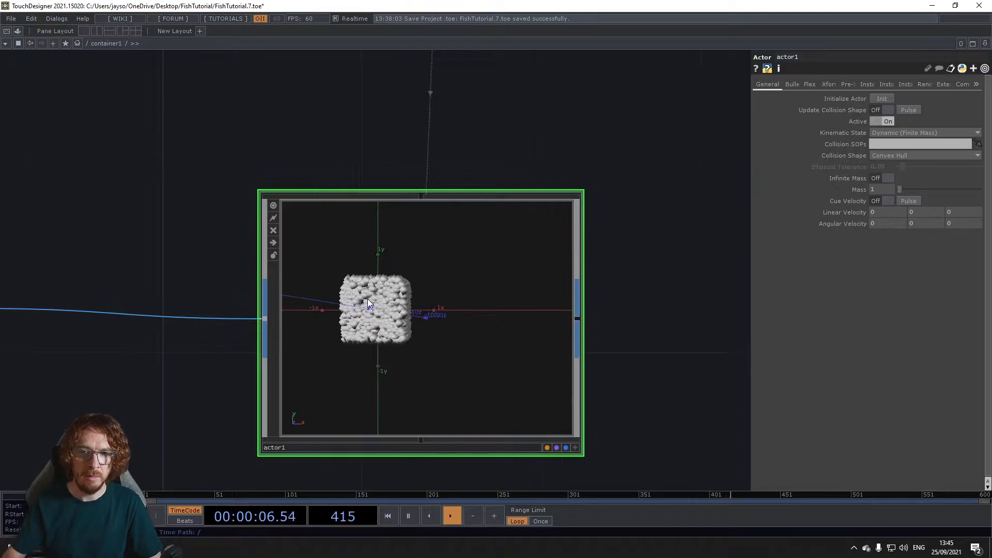
scroll(382, 357, "down", 6)
scroll(376, 405, "down", 1)
left_click_drag(376, 405, 391, 355)
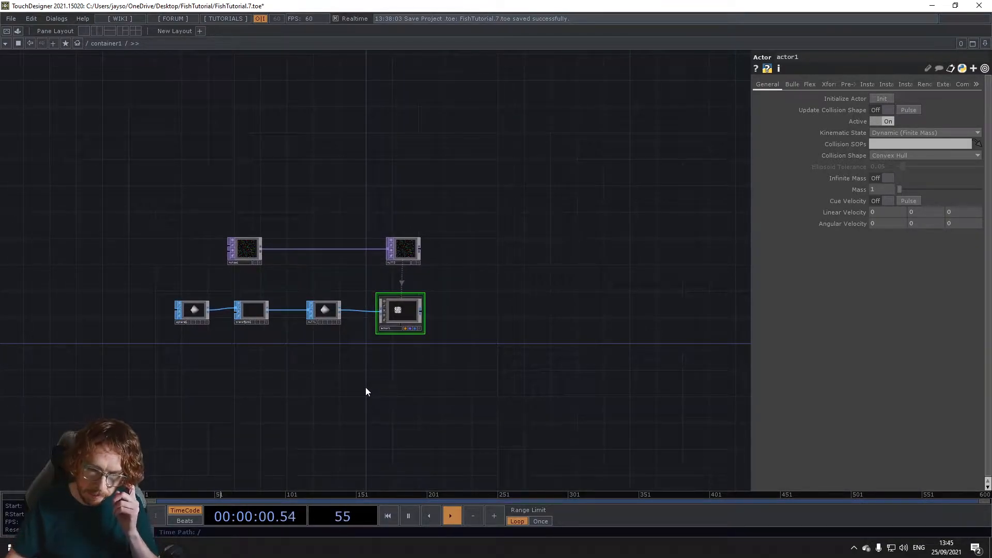
left_click_drag(394, 363, 386, 270)
scroll(392, 372, "up", 3)
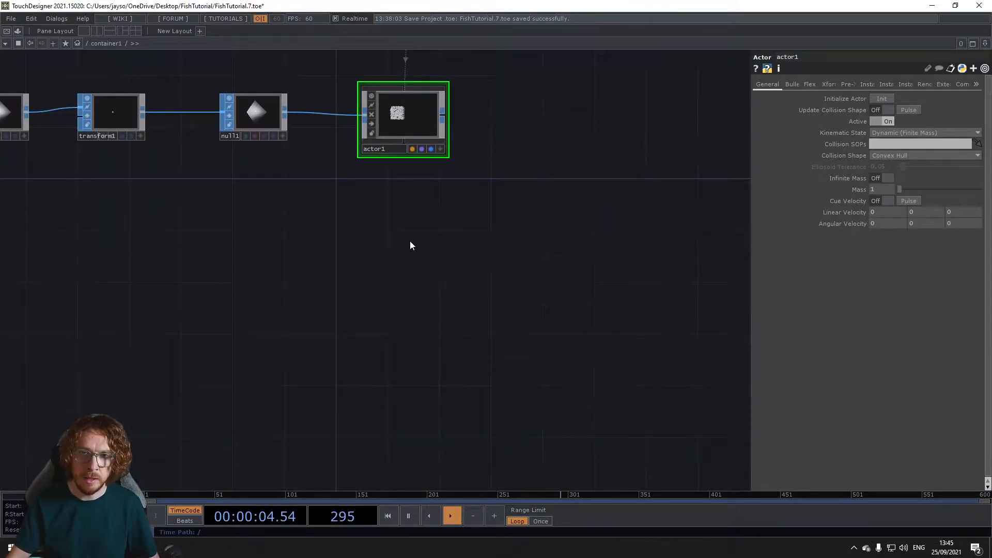
Step: Add an Nvidia Flex Solver COMP below the actor
key("Tab")
left_click(247, 116)
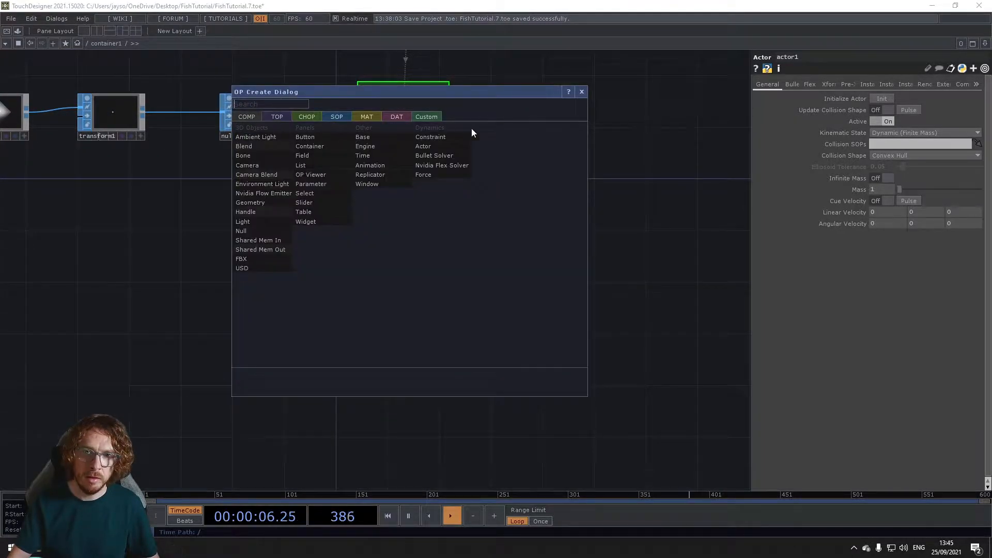
left_click(426, 165)
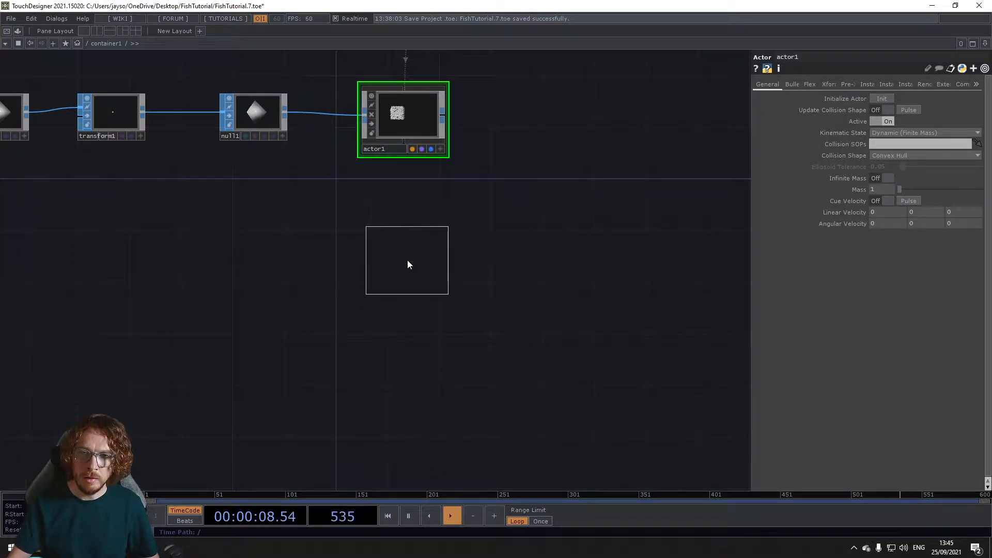
left_click(408, 261)
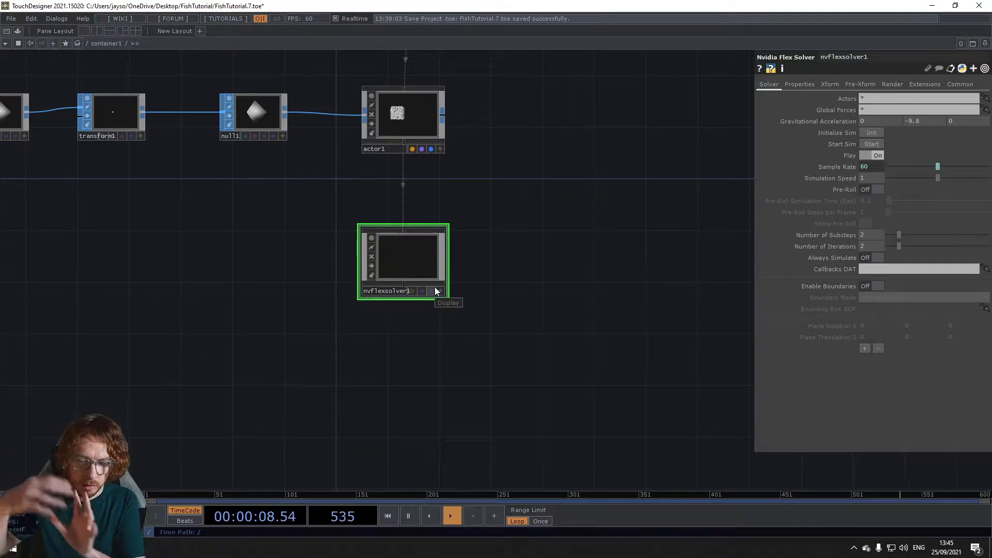
Step: Add a new Sphere SOP in the empty network area below and to the left of the flex solver
left_click_drag(394, 371, 395, 295)
key("Tab")
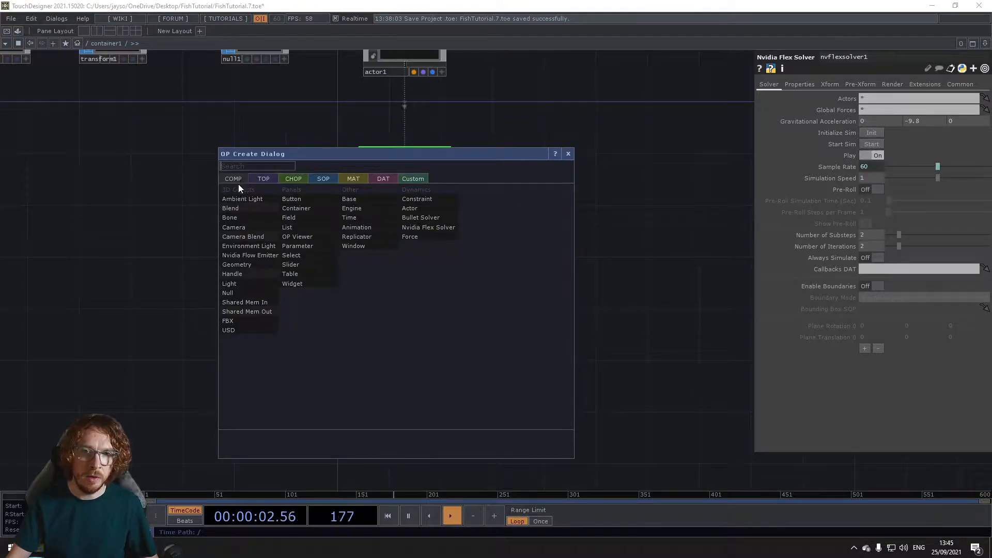
left_click(320, 179)
type("s")
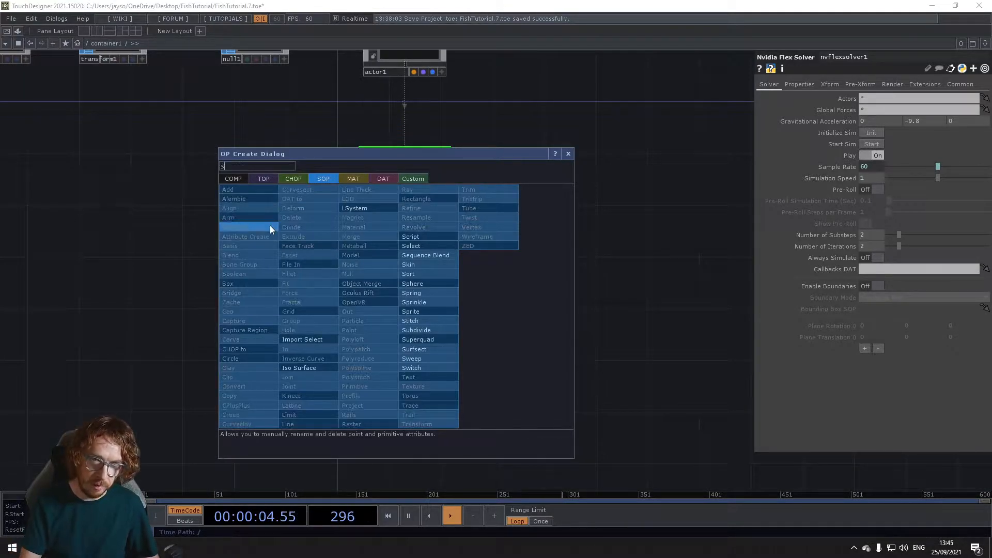
type("p")
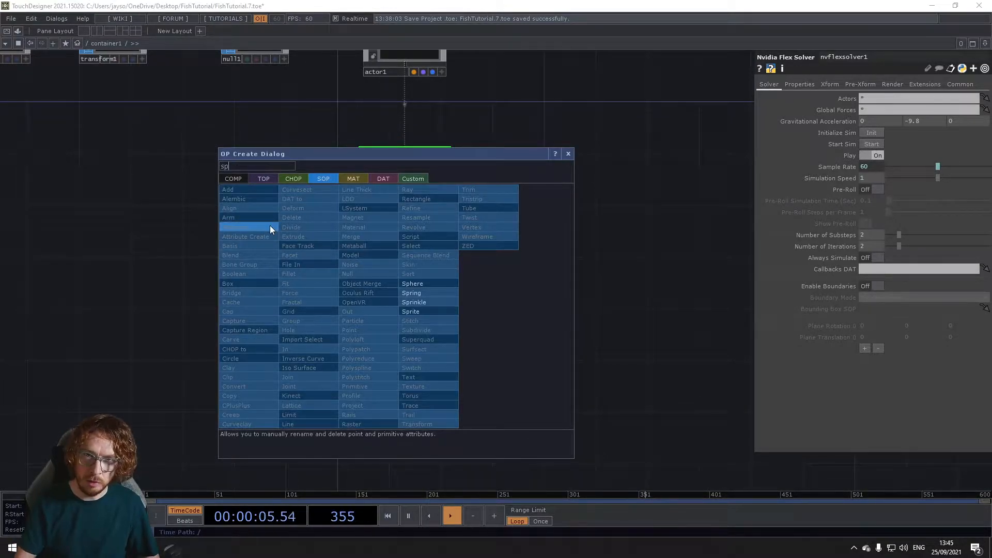
left_click(435, 284)
left_click(49, 335)
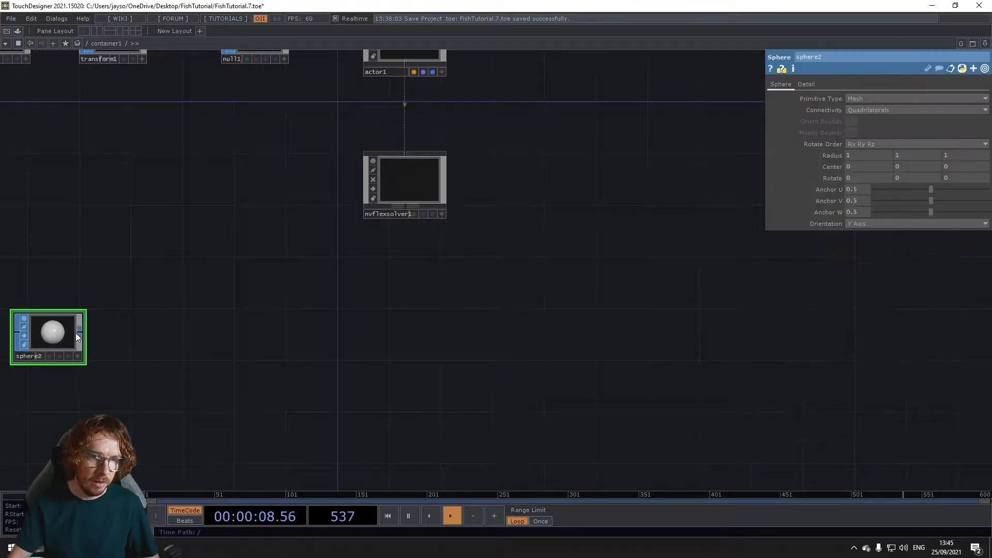
Step: Append a Transform SOP to the new sphere and set its Uniform Scale to 0.2
right_click(81, 332)
type("tr")
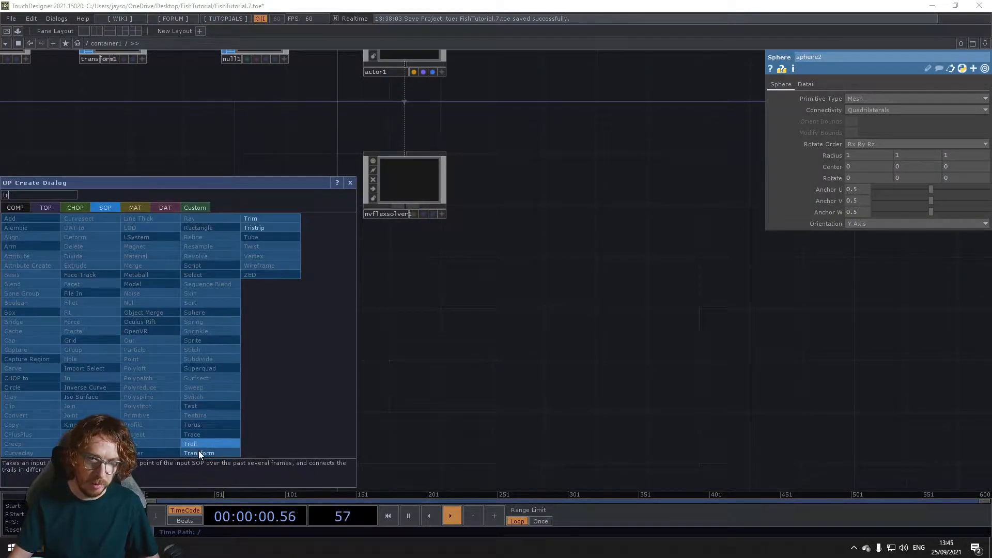
left_click(199, 453)
left_click(190, 333)
left_click(862, 179)
type(".2")
key("Return")
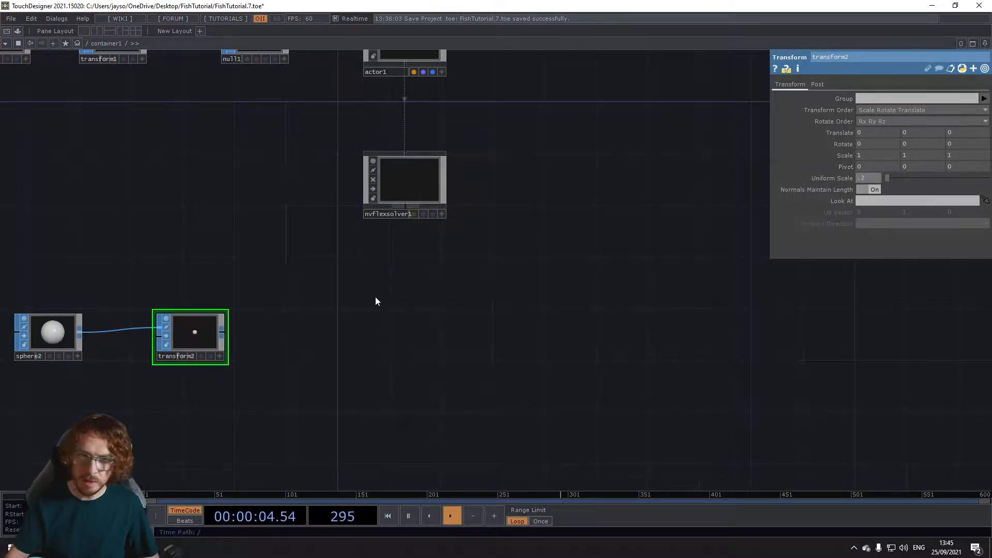
Step: Append a Null SOP to the new sphere's transform
right_click(224, 333)
type("nu")
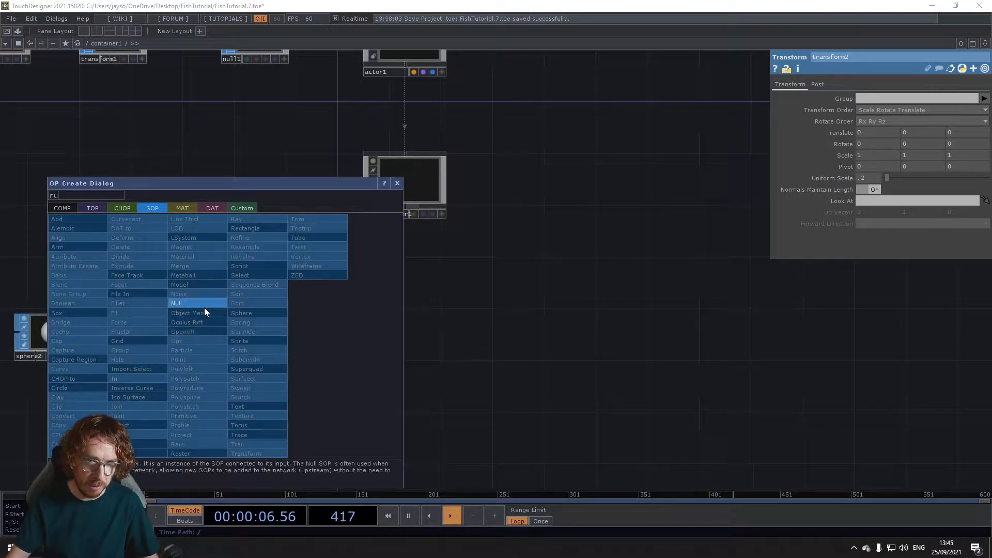
key("Return")
left_click(306, 336)
Step: Add a Force COMP fed by the null of the scaled sphere, placing it below the flex solver
right_click(340, 332)
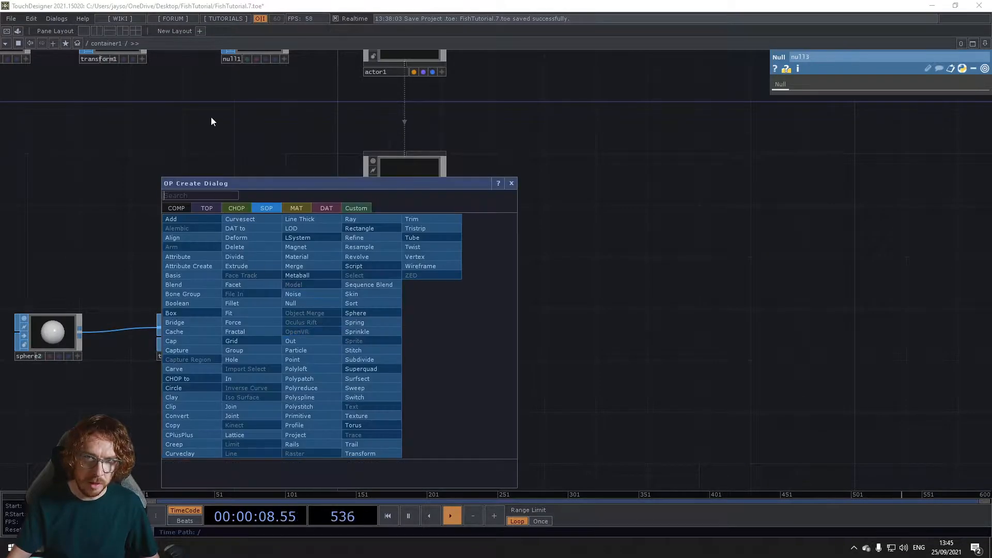
left_click(175, 206)
left_click(355, 265)
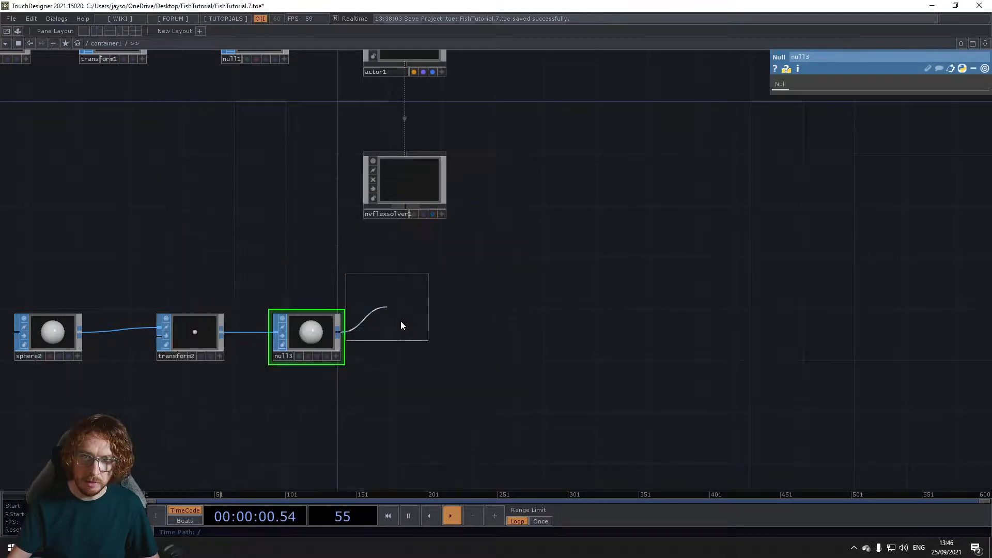
left_click(411, 337)
Step: Rearrange the sphere, transform, null and force nodes into an evenly spaced row with the force beneath the flex solver
left_click_drag(98, 263, 292, 264)
right_click_drag(154, 293, 568, 349)
left_click_drag(513, 344, 488, 348)
right_click_drag(265, 276, 505, 337)
left_click_drag(505, 338, 460, 339)
mouse_move(589, 325)
left_mouse_down()
mouse_move(615, 327)
mouse_move(603, 326)
left_mouse_up()
left_click_drag(559, 302, 453, 271)
Step: Go inside the force, enable the display and render flags on its out1 SOP, and return to the parent network
scroll(515, 325, "up", 3)
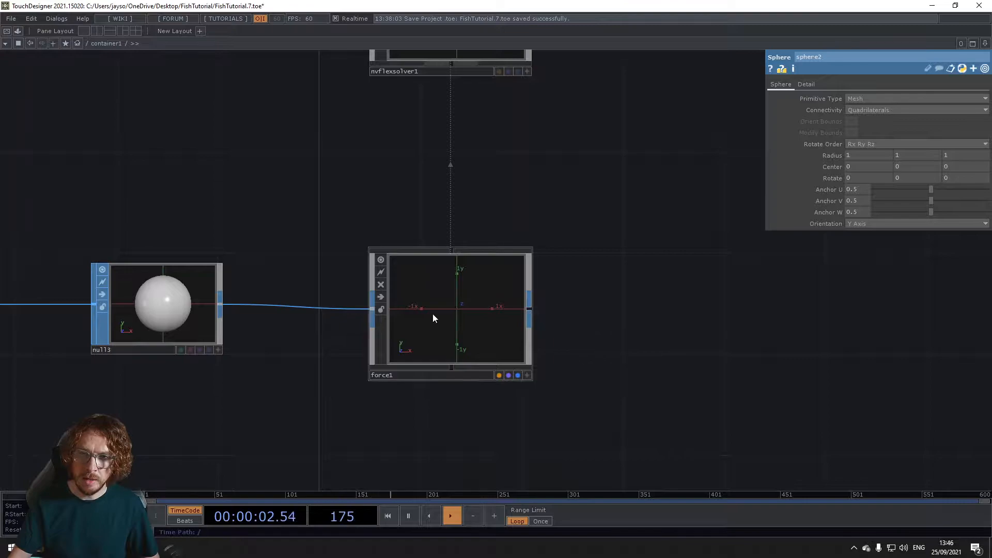
key("i")
left_click(650, 339)
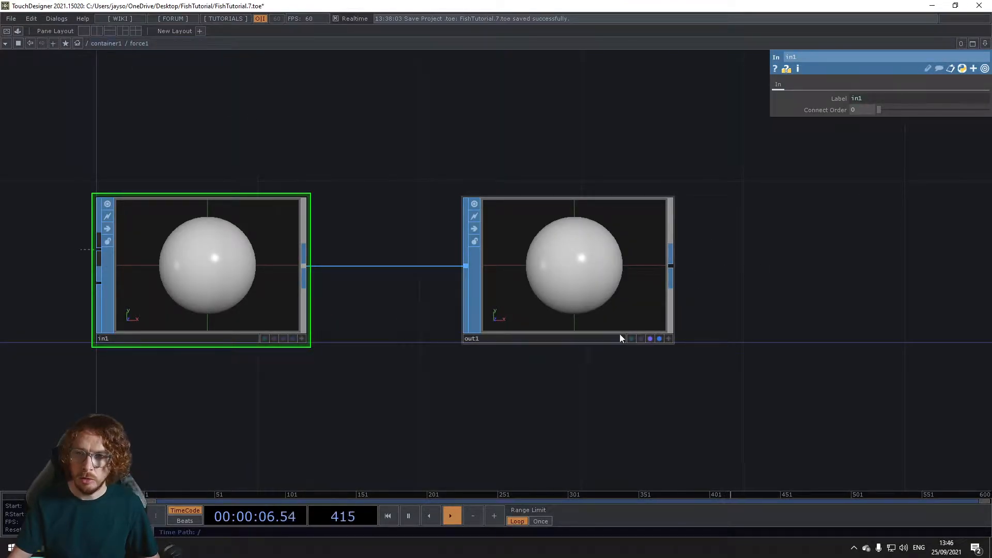
left_click(100, 45)
Step: Split the network pane vertically and turn the new pane into a Geometry Viewer
left_click_drag(494, 264, 487, 333)
left_click_drag(395, 315, 472, 227)
scroll(347, 337, "down", 3)
left_click_drag(444, 336, 367, 365)
left_click_drag(372, 262, 378, 297)
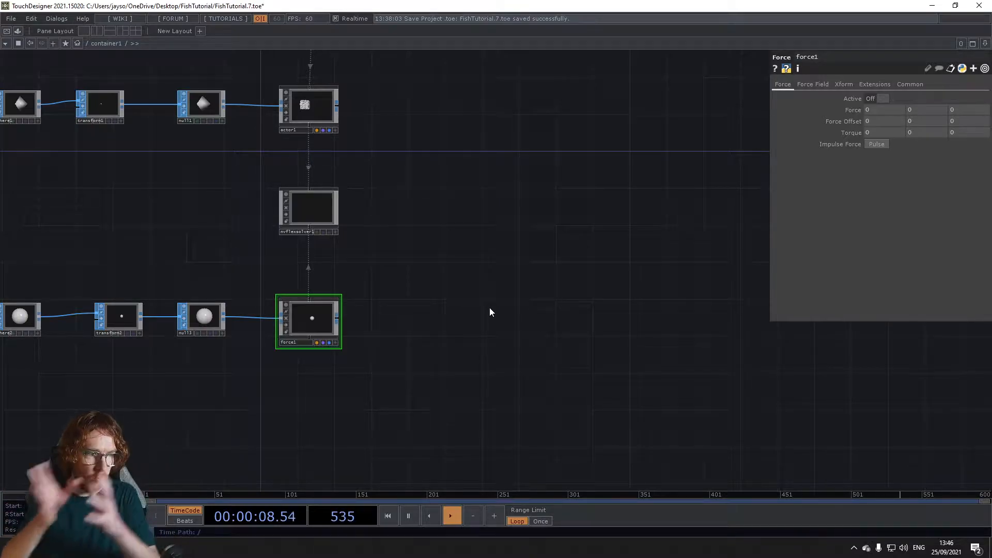
left_click(985, 43)
left_click(906, 64)
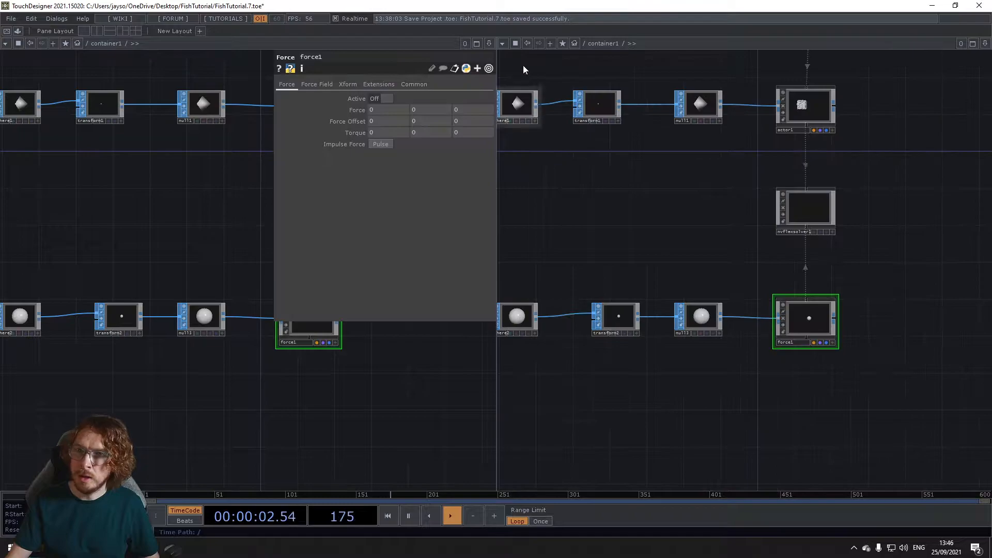
left_click(503, 44)
left_click(533, 77)
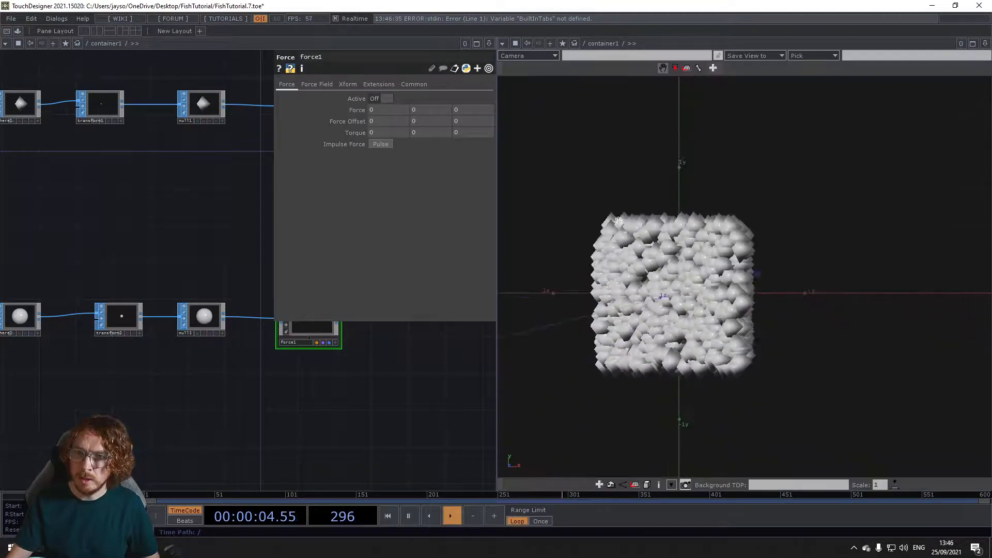
Step: Orbit the geometry viewer to see the instanced cube at an angle and narrow that pane to widen the network
left_click_drag(608, 231, 594, 271)
mouse_move(230, 434)
left_mouse_down()
mouse_move(268, 429)
mouse_move(231, 434)
left_mouse_up()
left_click_drag(496, 394, 680, 393)
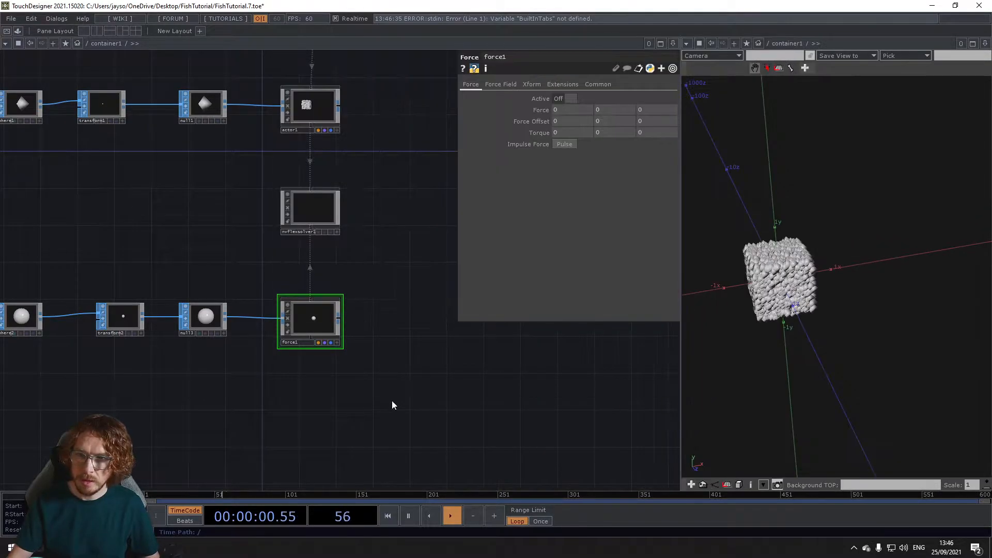
Step: Add a Circle SOP below the force's transform in the network
left_click_drag(181, 403, 269, 386)
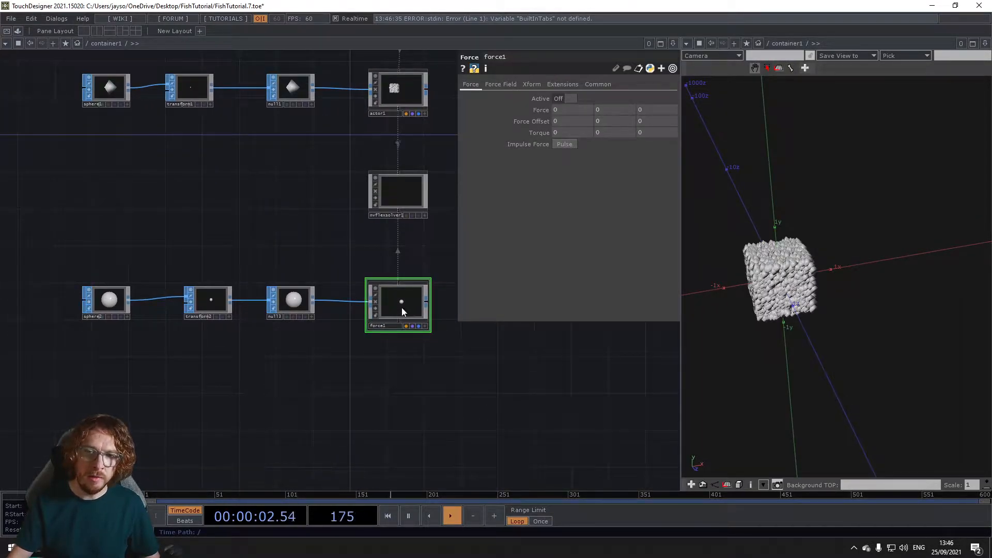
key("Tab")
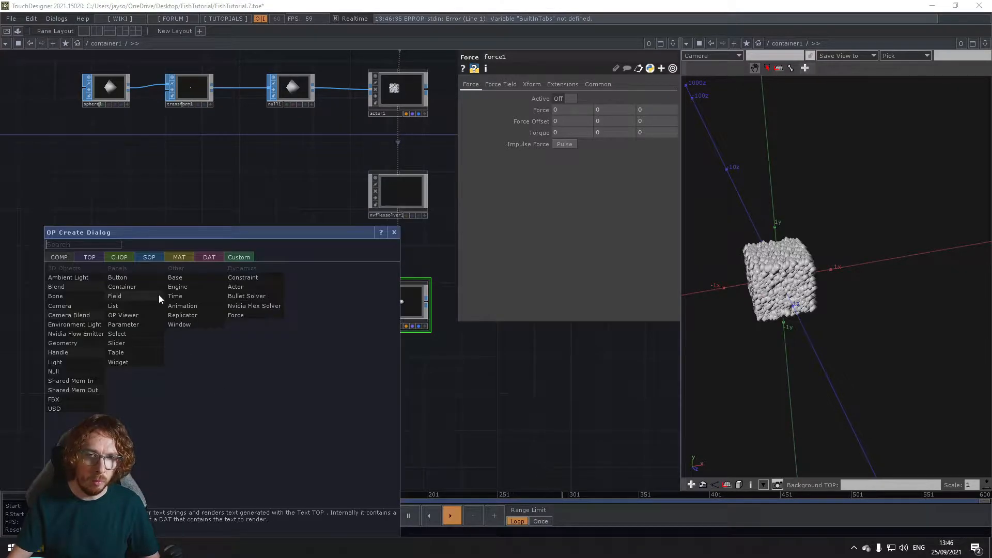
left_click(153, 257)
type("c")
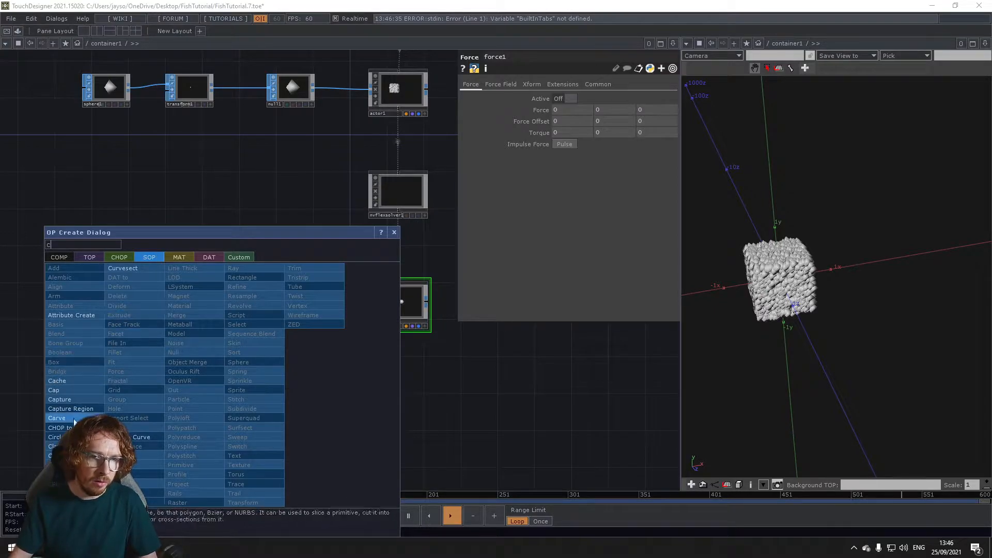
left_click(74, 436)
left_click(205, 382)
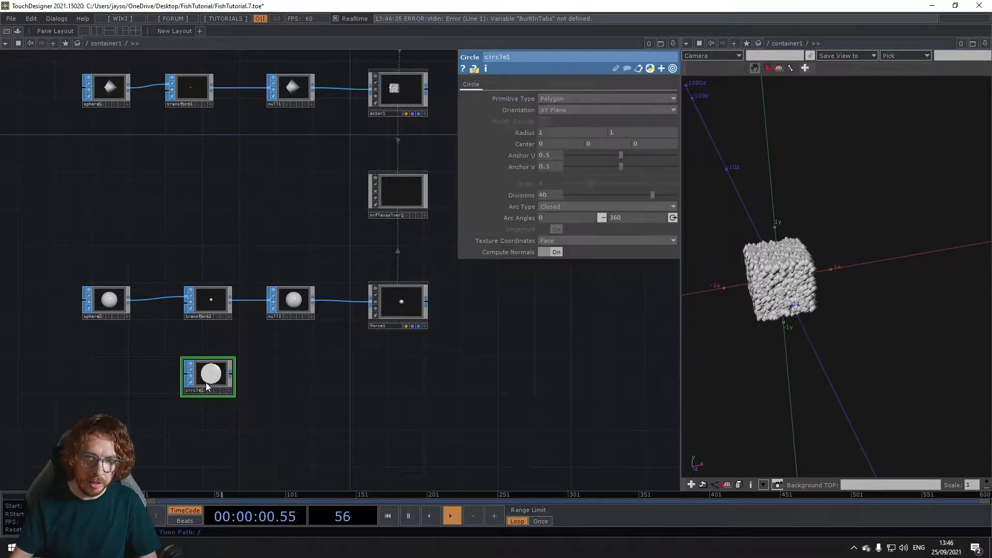
Step: Set the circle's orientation to ZX Plane and both of its radius values to 5
scroll(223, 372, "up", 3)
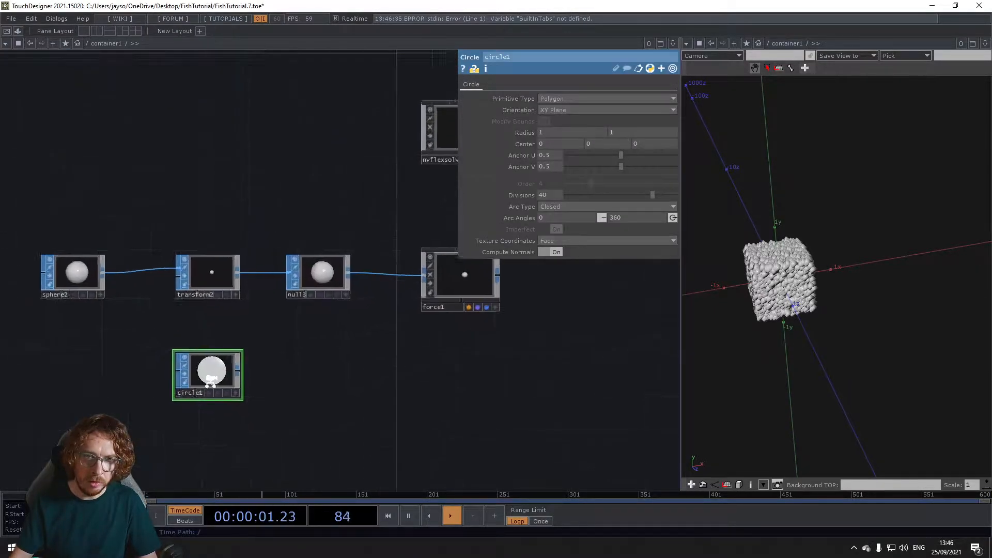
left_click(571, 109)
left_click(556, 133)
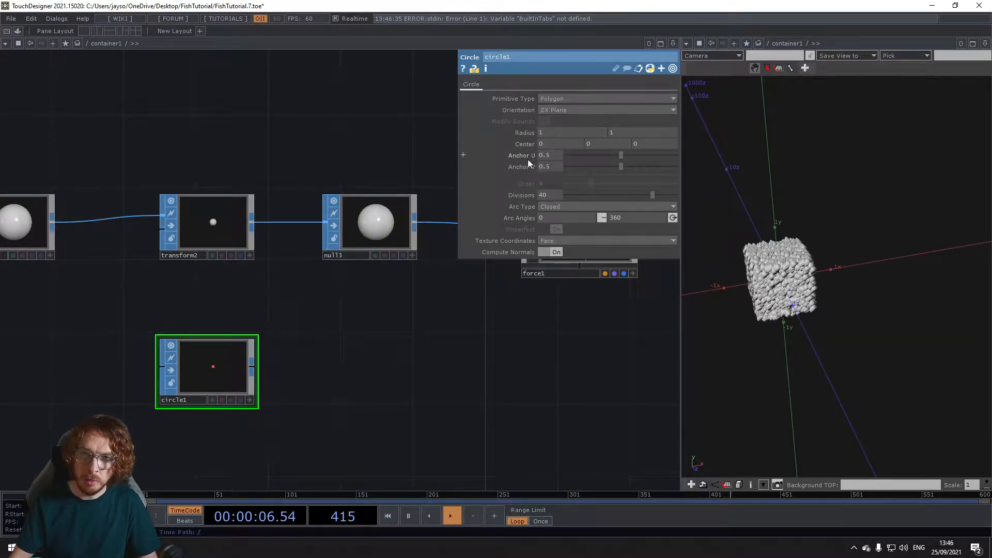
left_click(528, 134)
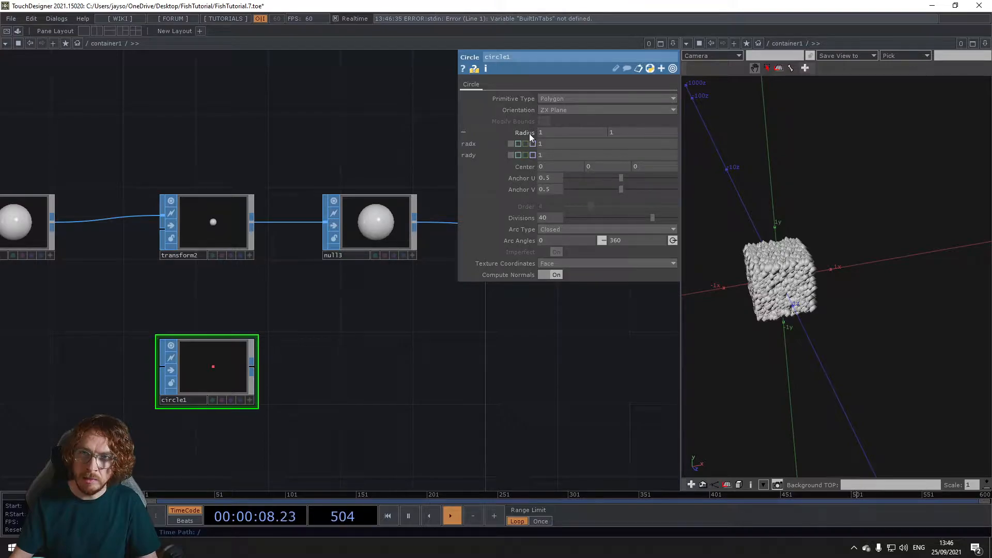
left_click(558, 132)
type("5")
key("Tab")
type("5")
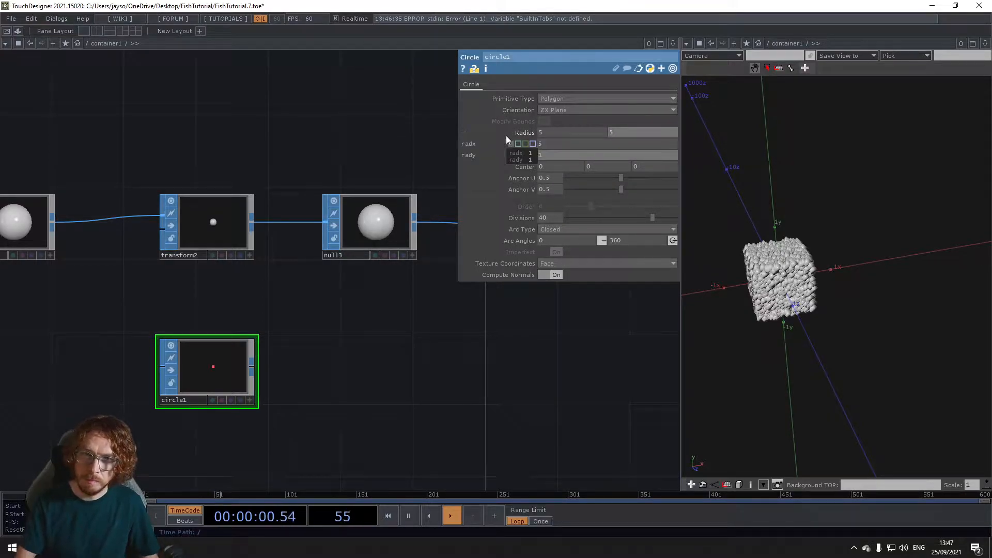
Step: Activate the circle's node viewer and orbit it to check the circle's orientation and size
left_click(249, 400)
left_click_drag(221, 374, 214, 381)
scroll(209, 376, "down", 4)
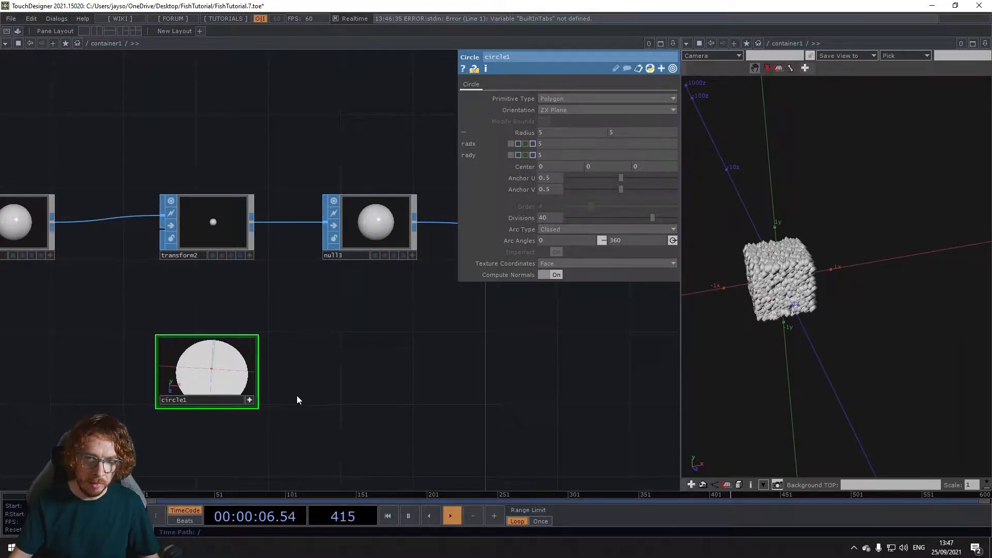
left_click(250, 400)
Step: Append a Null SOP to the circle and move the circle further from it
scroll(309, 396, "down", 3)
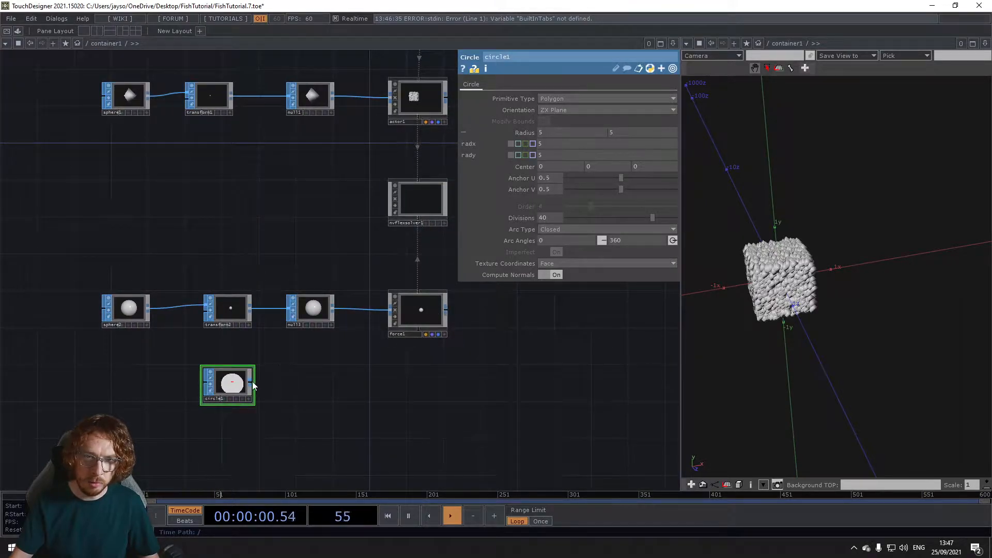
right_click(252, 382)
left_click(249, 379)
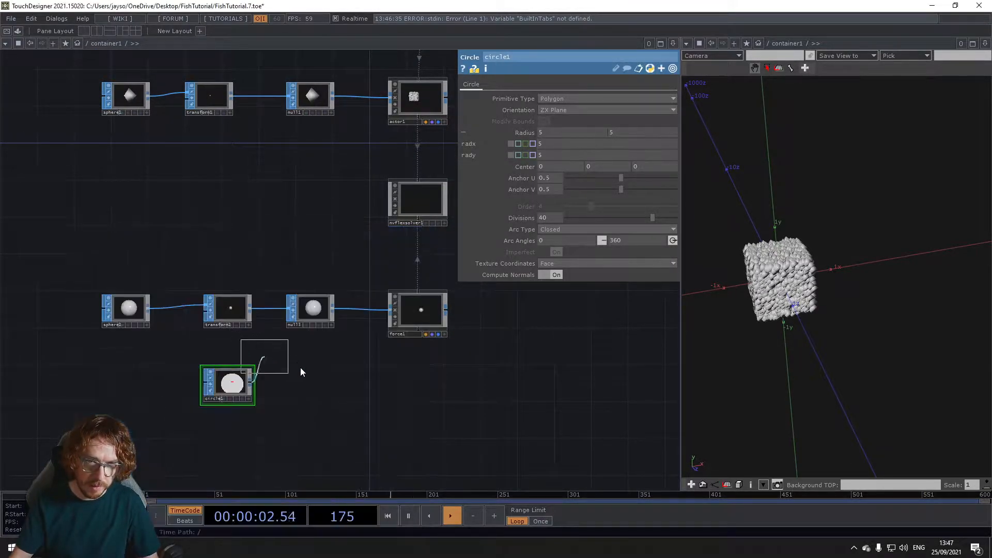
left_click(327, 380)
left_click_drag(230, 383, 174, 383)
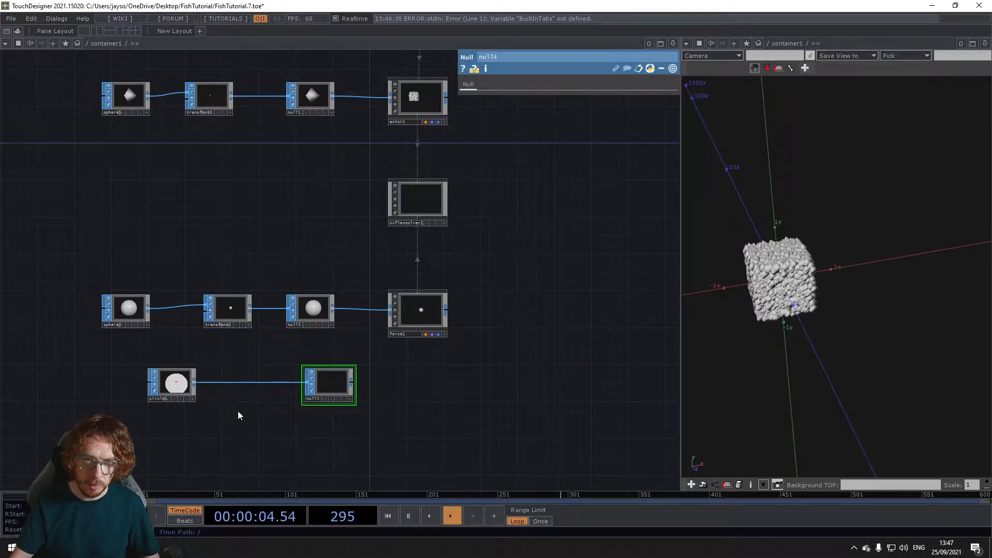
Step: Assign the circle's null as the Path SOP in the force's transform parameters
left_click(406, 317)
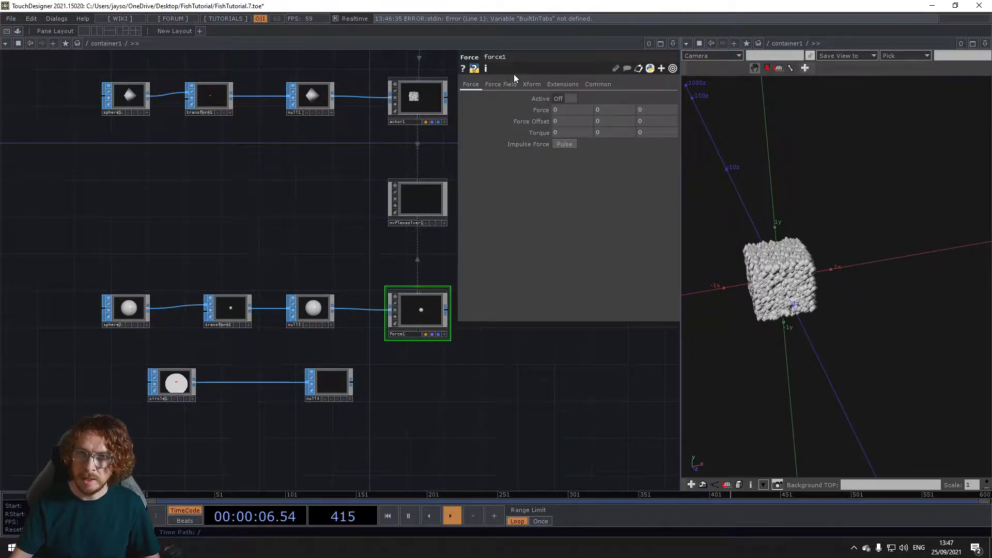
left_click(532, 84)
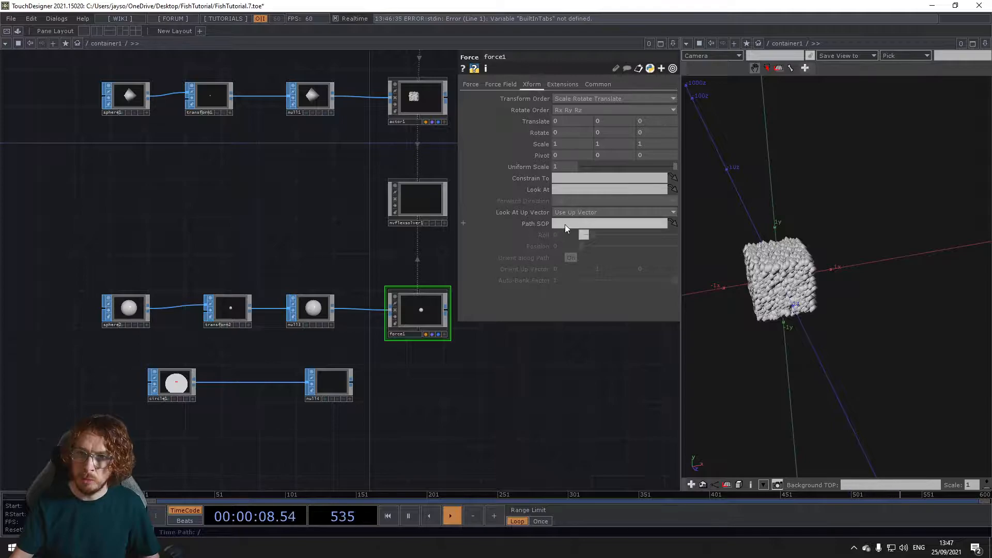
left_click_drag(334, 385, 574, 224)
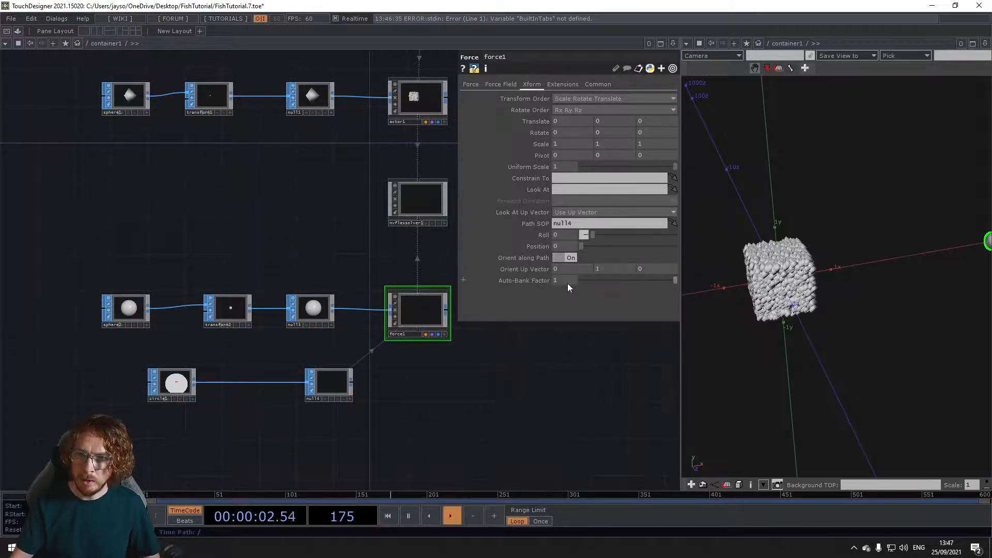
Step: Drive the force's Position along its path with the expression absTime.seconds * .025 and check its motion in the scene
left_click(612, 270)
type(".")
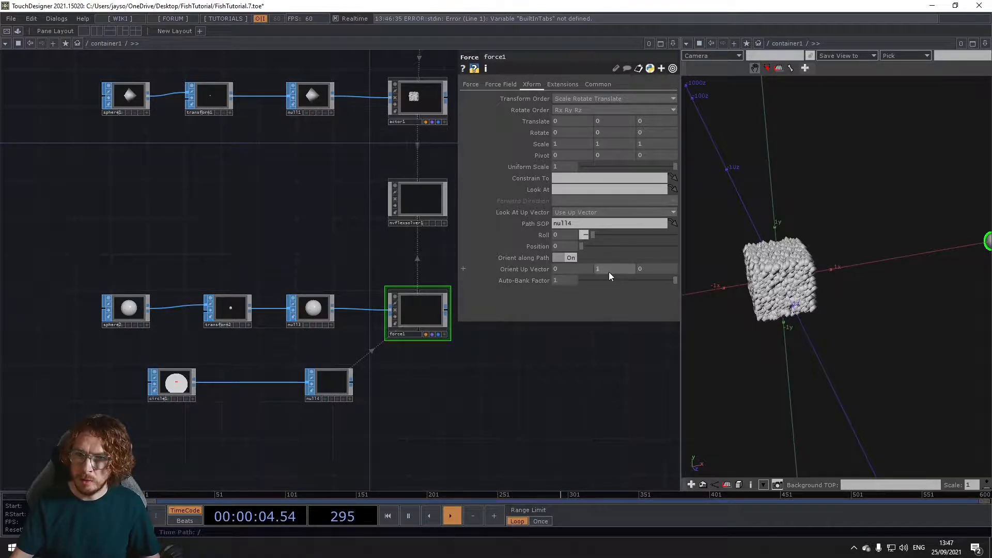
left_click(565, 247)
type("absTime")
type(".se")
type("con")
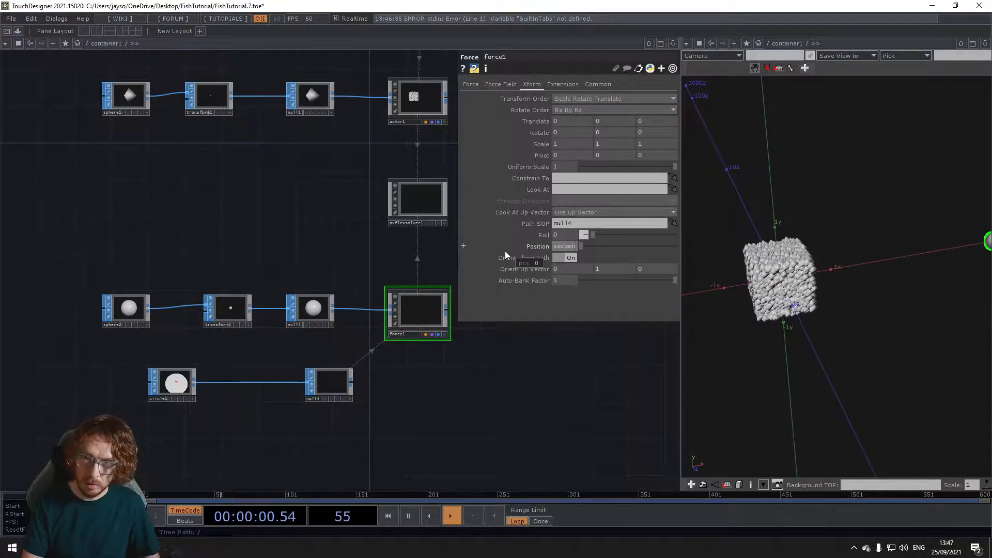
type("ds * .025")
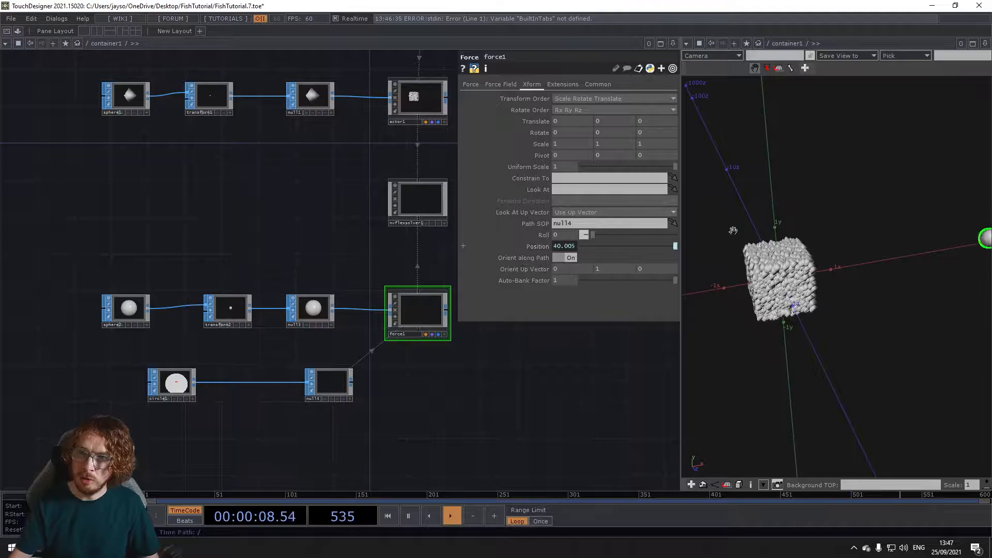
scroll(823, 239, "up", 2)
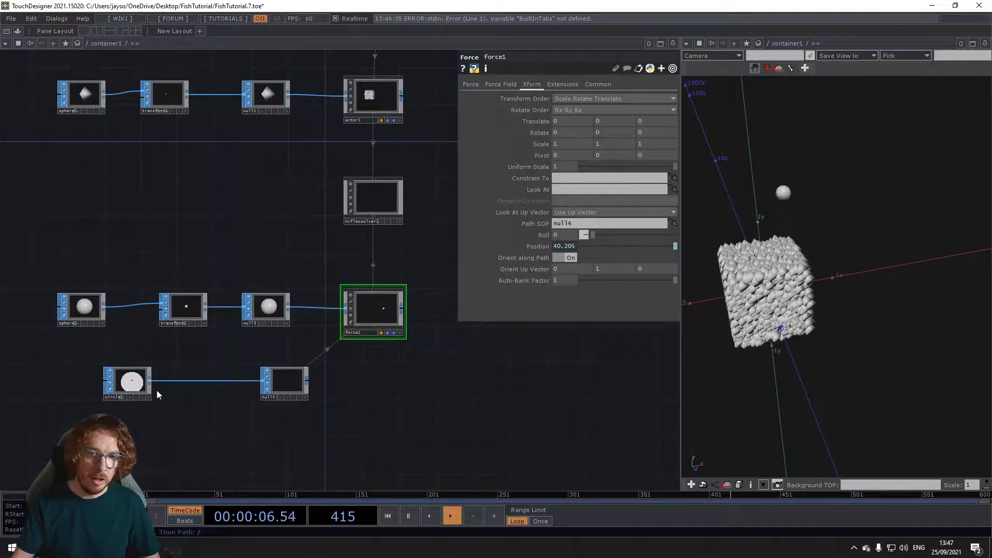
Step: Insert a Twist SOP between the circle and its null, and activate its viewer to orbit the shape
scroll(162, 389, "up", 3)
right_click(214, 374)
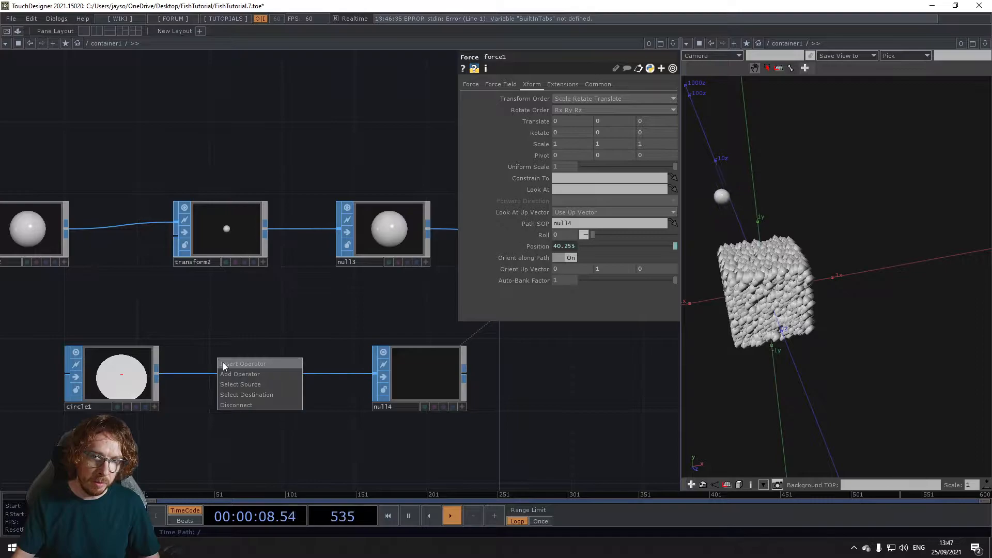
left_click(222, 363)
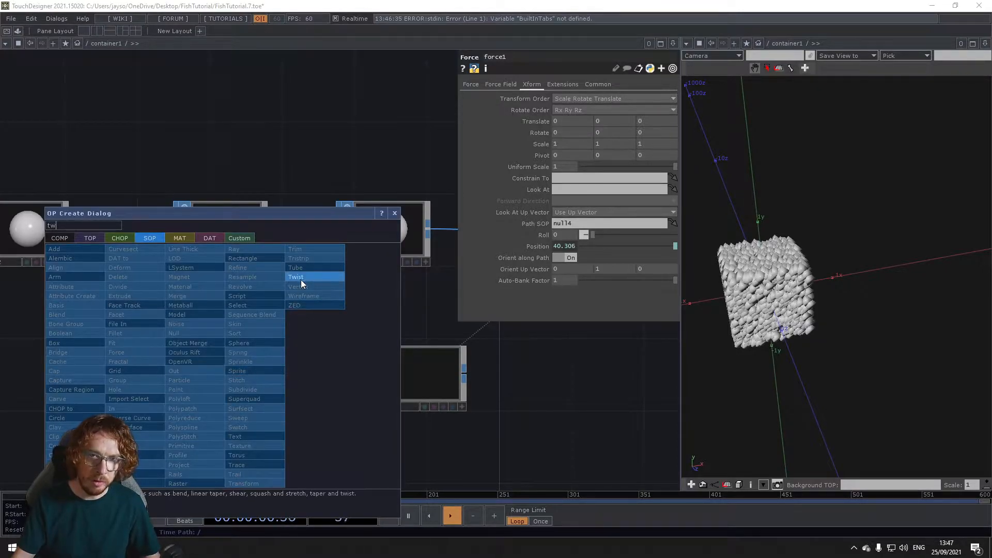
left_click(301, 278)
left_click(265, 380)
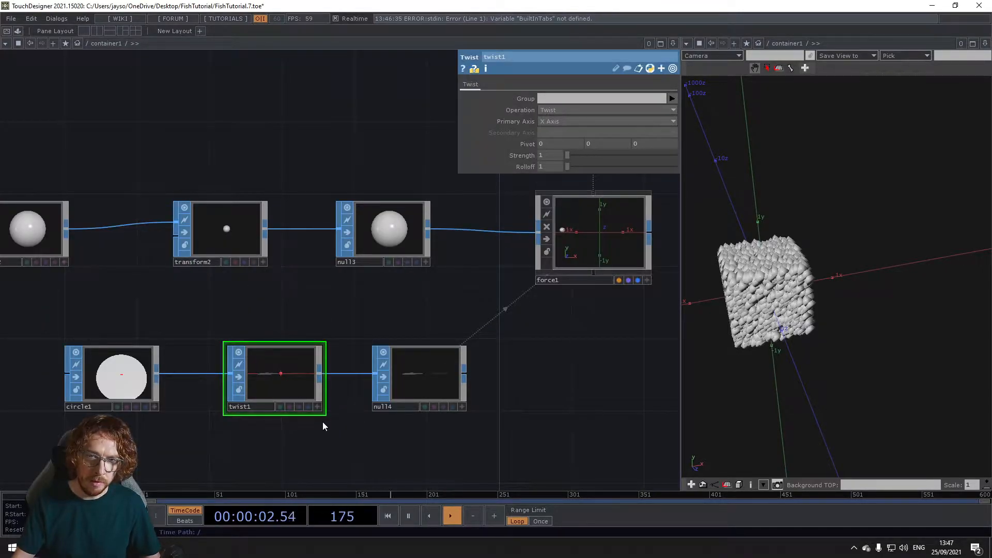
scroll(316, 421, "up", 3)
left_click(324, 399)
left_click_drag(227, 325, 229, 332)
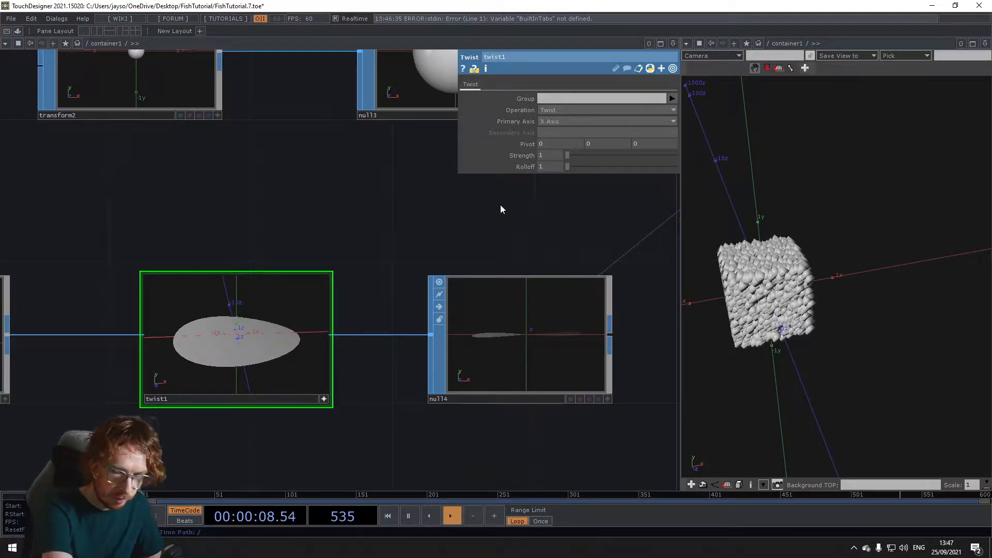
Step: Set the Twist's Primary Axis to Z Axis and its Strength to 32
left_click(553, 121)
left_click(550, 148)
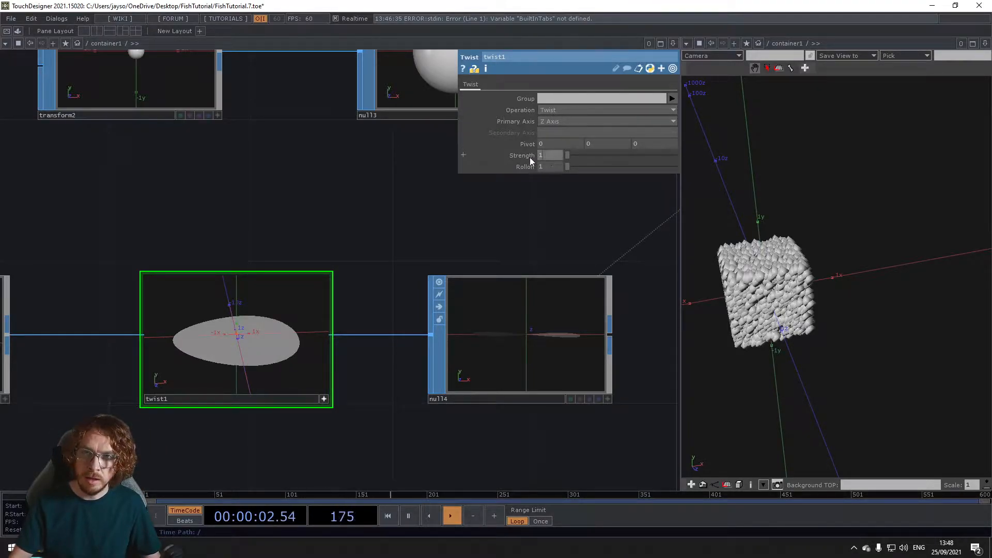
type("25")
key("BackSpace")
key("BackSpace")
type("32")
key("Return")
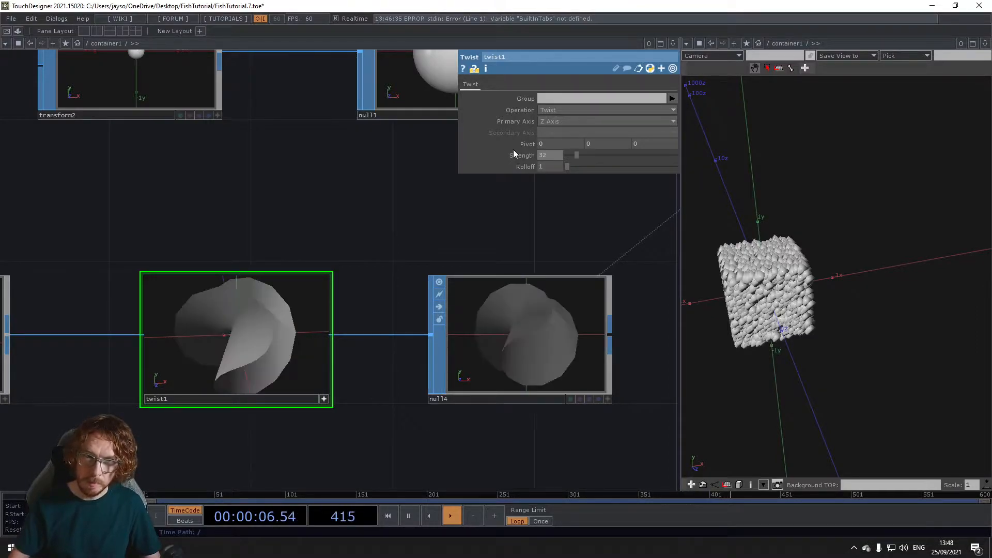
Step: Show the Twist's viewer in wireframe and orbit it to examine the twisted path
left_click_drag(282, 346, 233, 344)
mouse_move(310, 377)
left_mouse_down()
mouse_move(232, 350)
mouse_move(253, 357)
left_mouse_up()
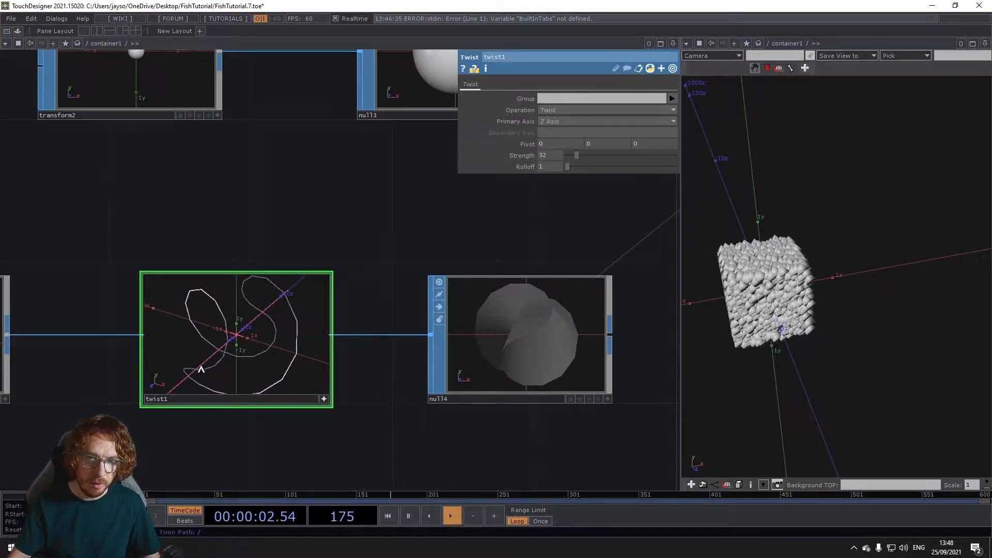
left_click(323, 400)
Step: Set the circle's Divisions to 1000 to smooth the path, and check the force's motion in the scene
left_click_drag(168, 411, 394, 402)
left_click(142, 339)
type("1000")
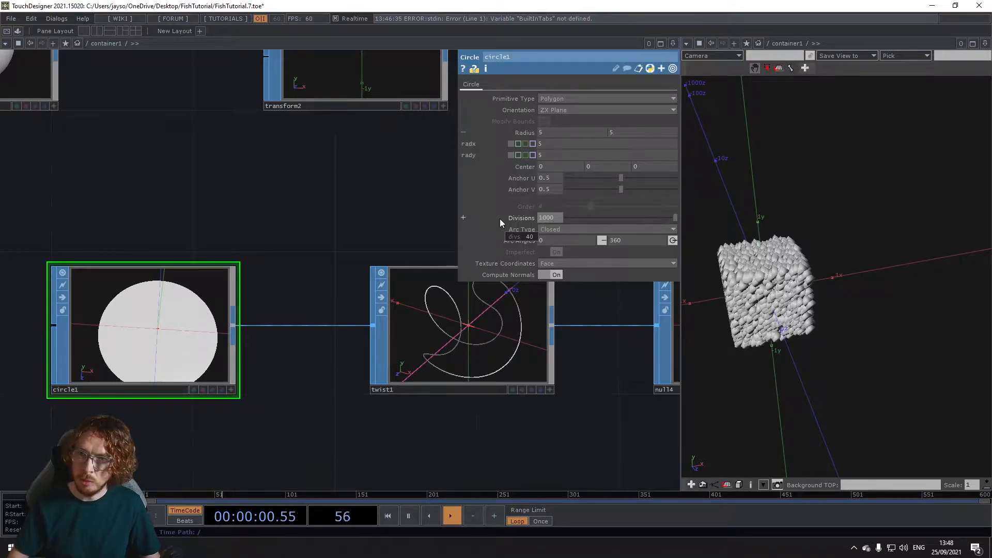
scroll(783, 173, "down", 5)
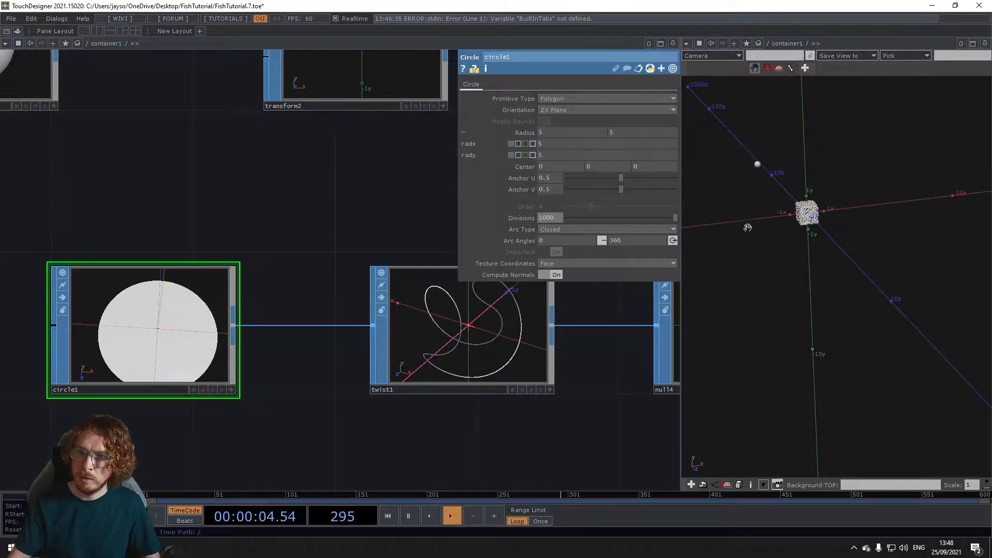
Step: In the force's force field parameters, set Strength to -10 and Radius to 12
left_click_drag(520, 434, 308, 439)
left_click_drag(446, 440, 277, 438)
left_click_drag(390, 432, 140, 452)
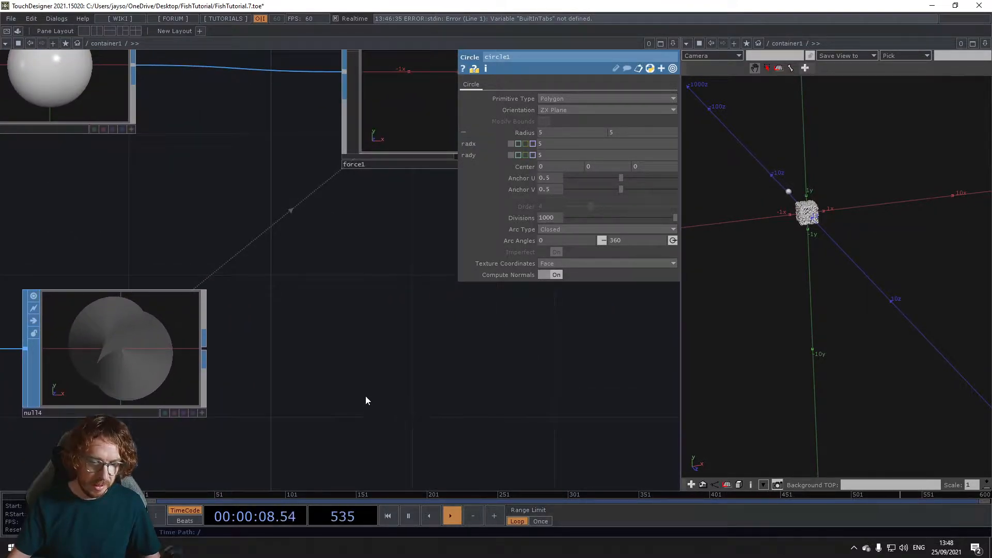
left_click_drag(342, 396, 301, 395)
scroll(301, 395, "down", 4)
left_click_drag(365, 339, 327, 431)
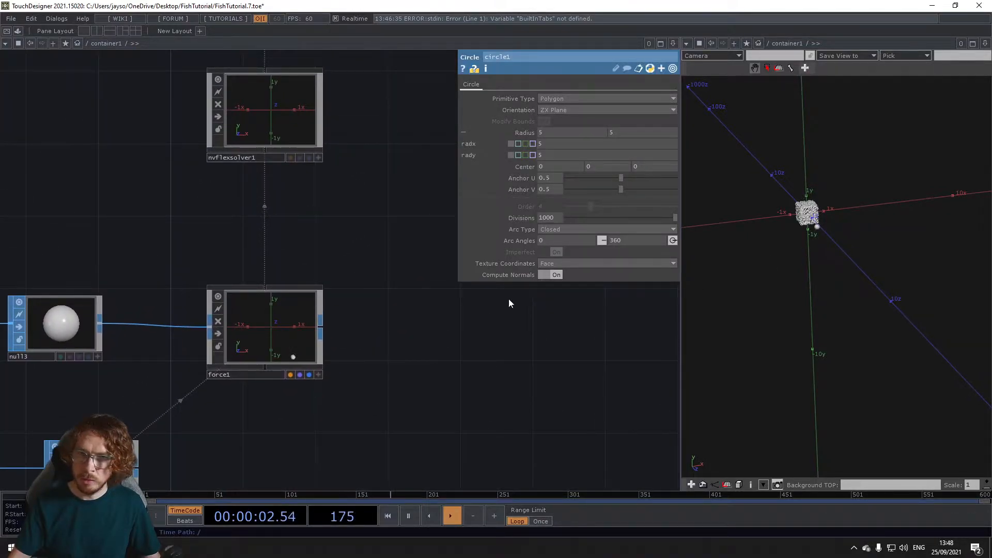
left_click(252, 335)
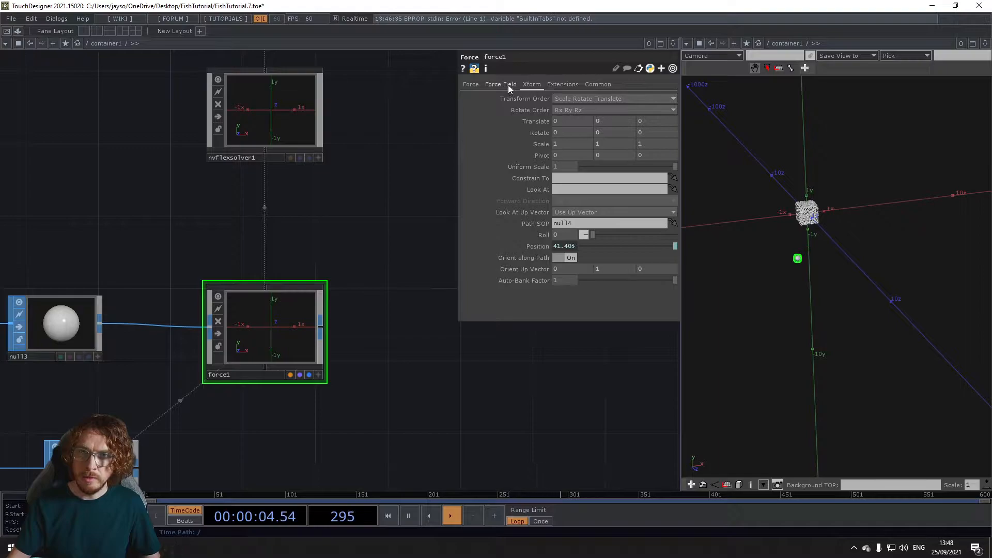
left_click(508, 87)
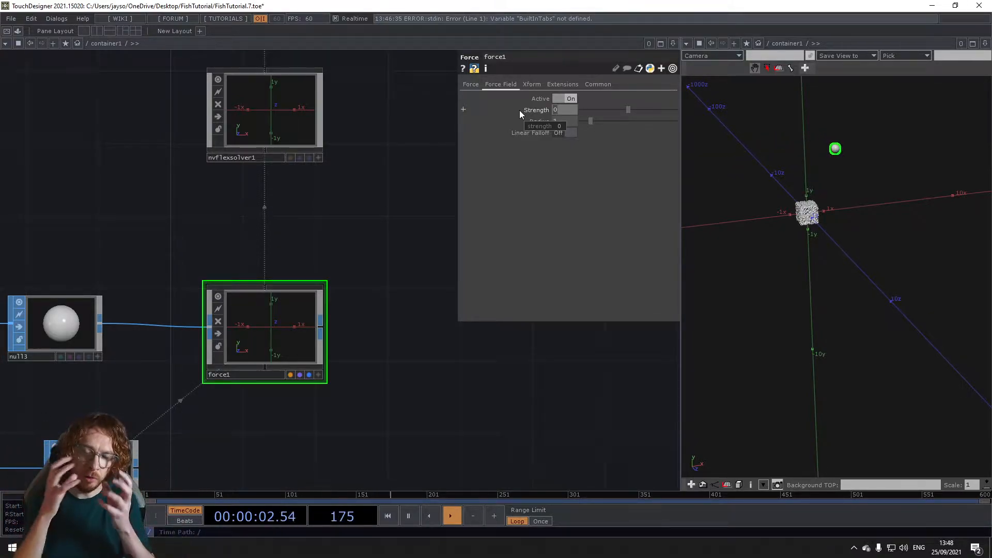
type("-10")
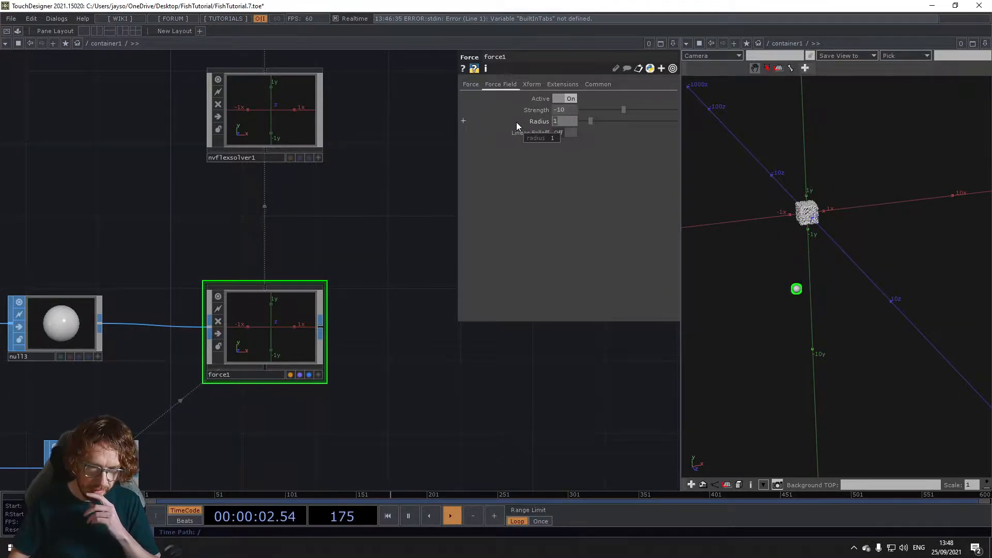
type("2")
key("Return")
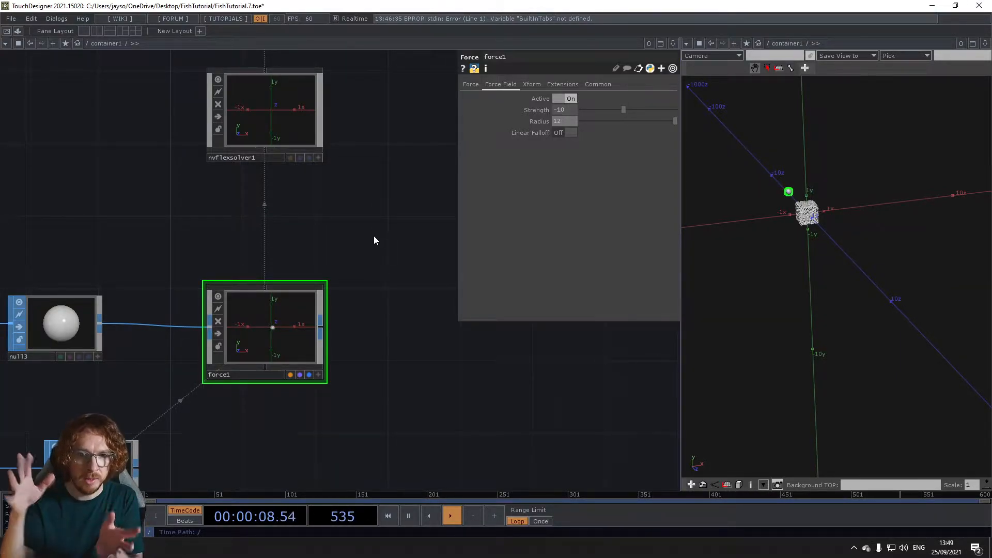
Step: Set the Flex solver's vertical Gravitational Acceleration to 0 and start the simulation
left_click_drag(367, 192, 368, 253)
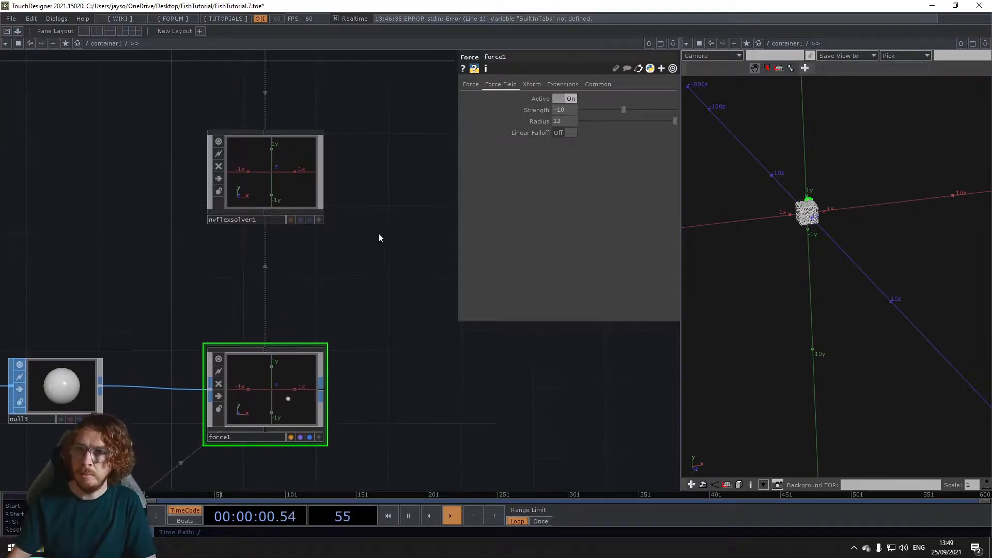
left_click(285, 189)
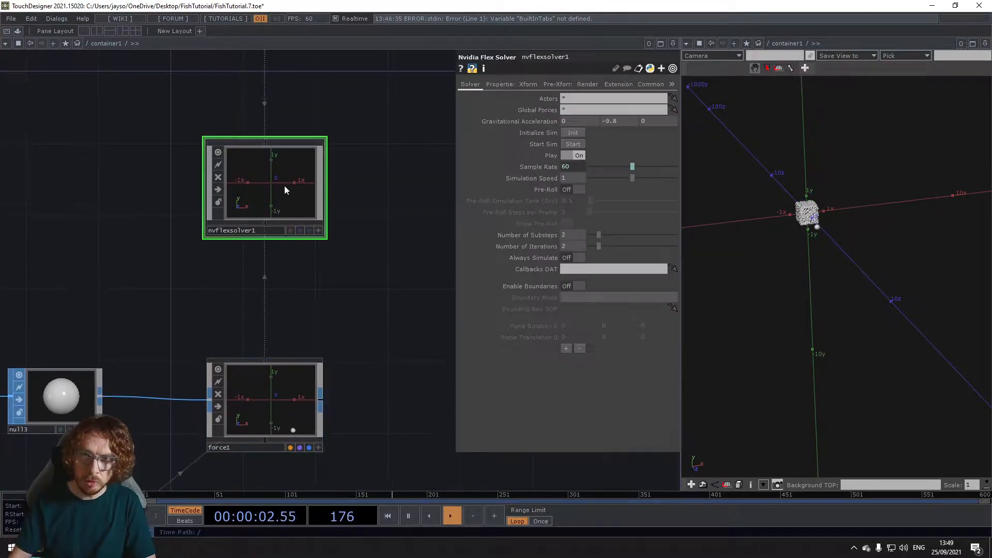
left_click_drag(381, 161, 376, 247)
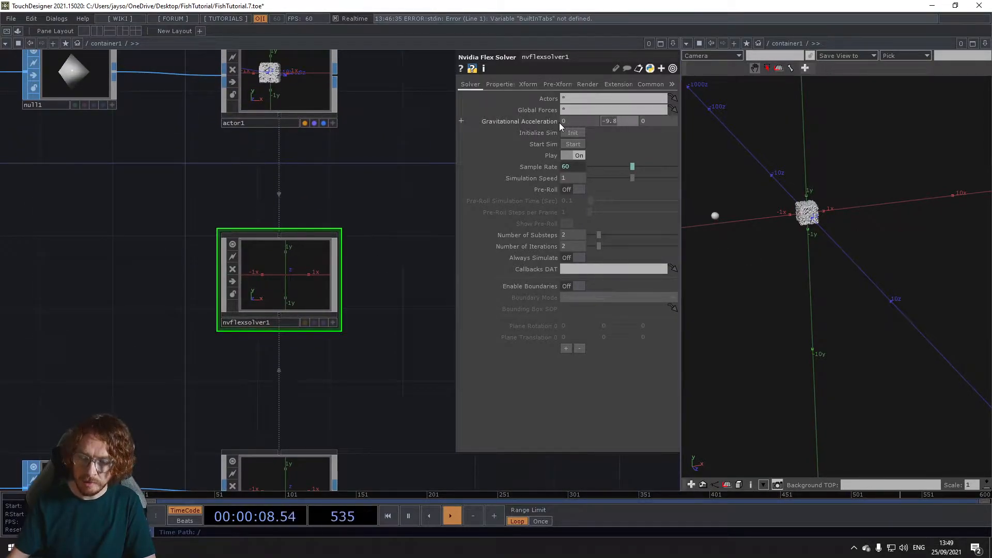
type("0")
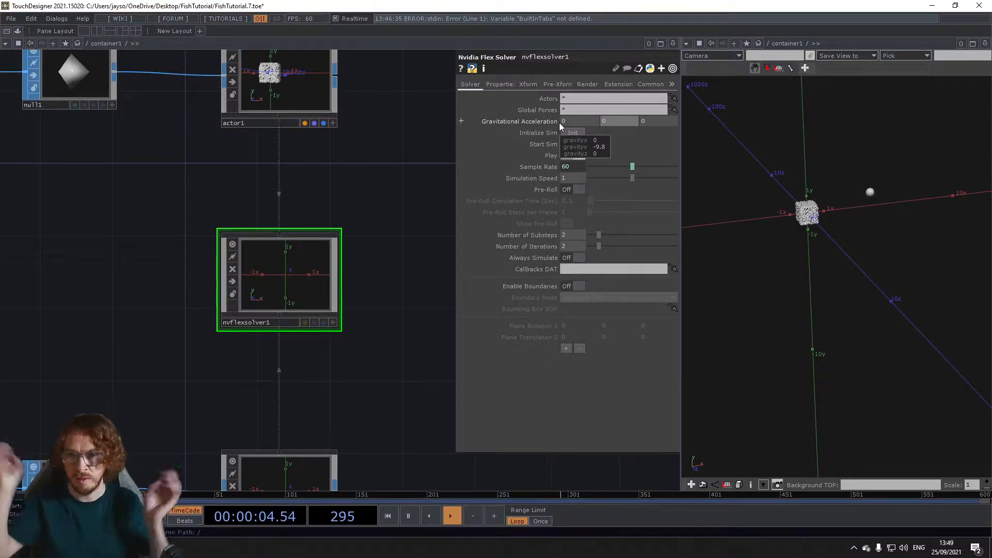
left_click(574, 145)
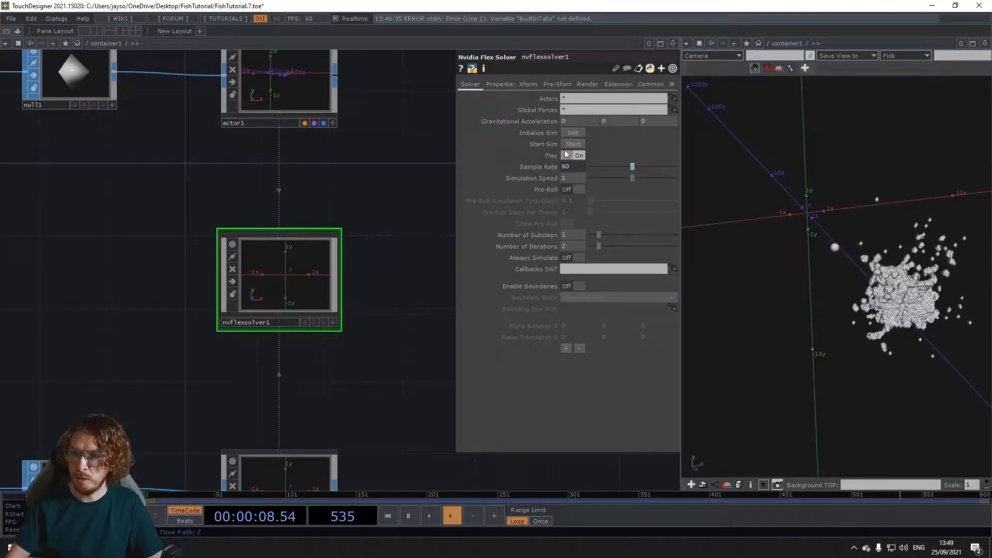
scroll(814, 242, "up", 4)
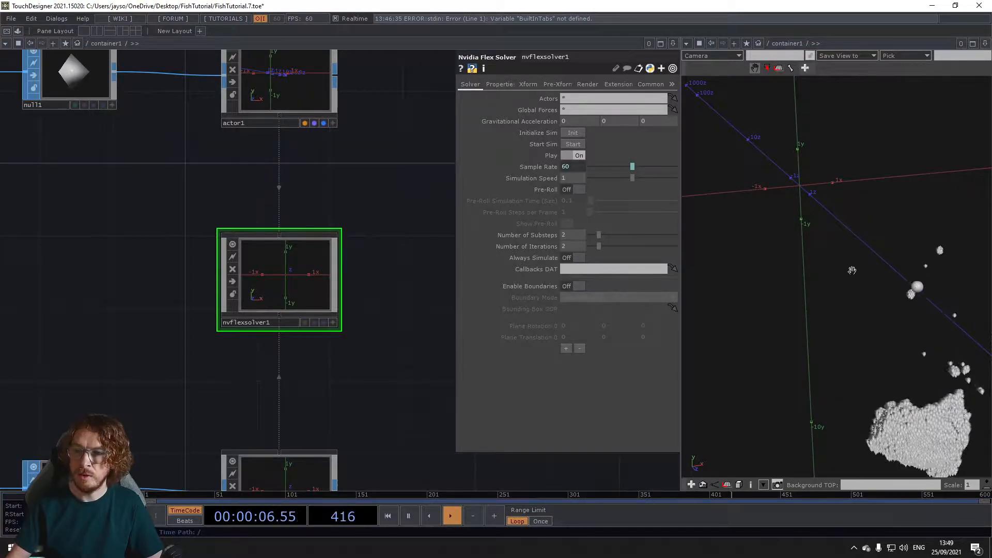
Step: Set the Flex solver's Particle Radius to 0.6
scroll(277, 357, "down", 5)
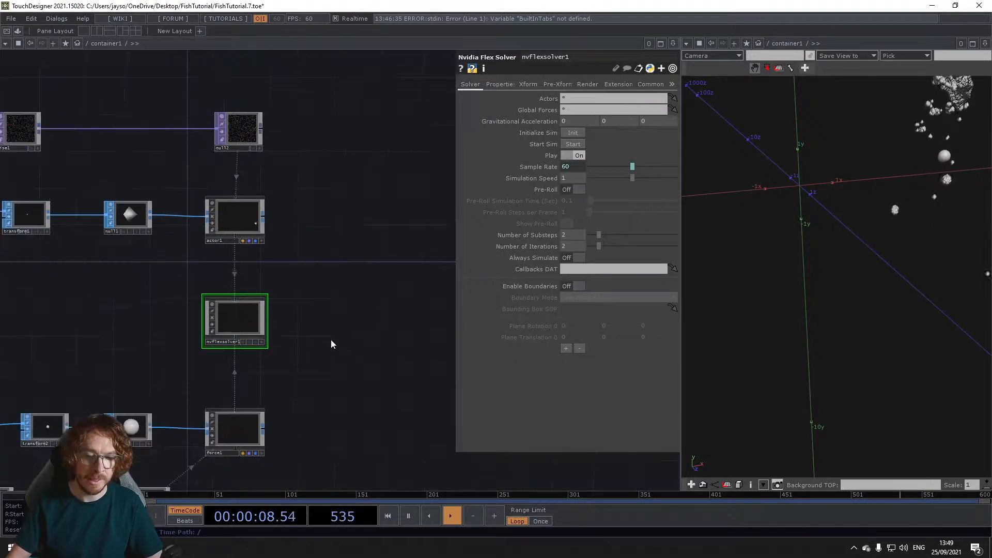
left_click(505, 84)
mouse_move(414, 172)
left_mouse_down()
mouse_move(401, 162)
mouse_move(385, 188)
mouse_move(412, 164)
left_mouse_up()
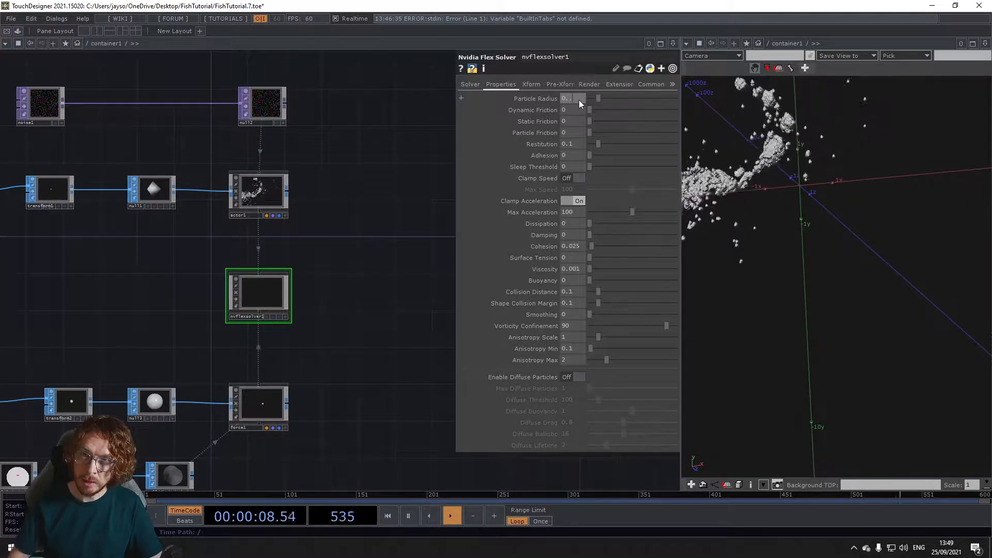
key("Return")
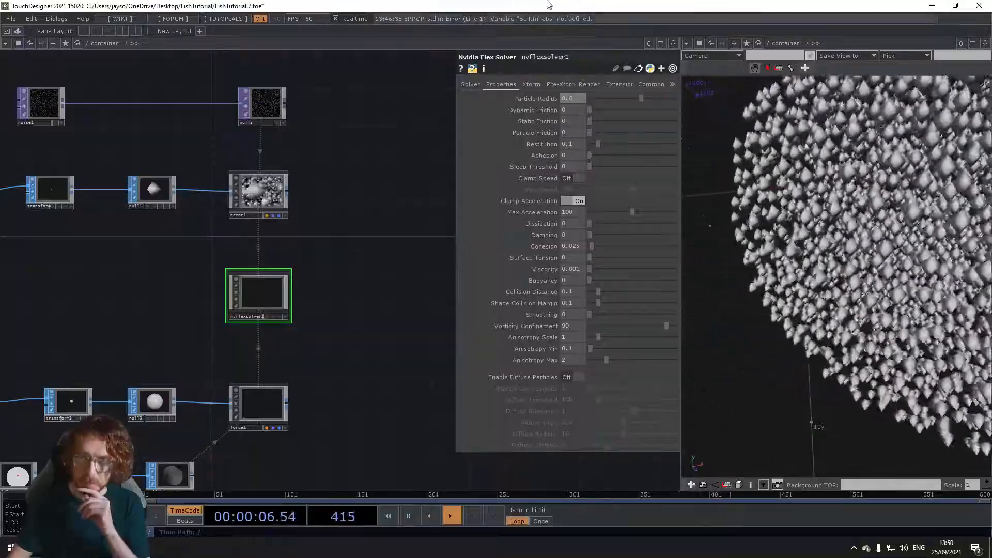
Step: Enable Clamp Speed on the Flex solver with a Max Speed of 0.7, and view the particle cluster
left_click(569, 177)
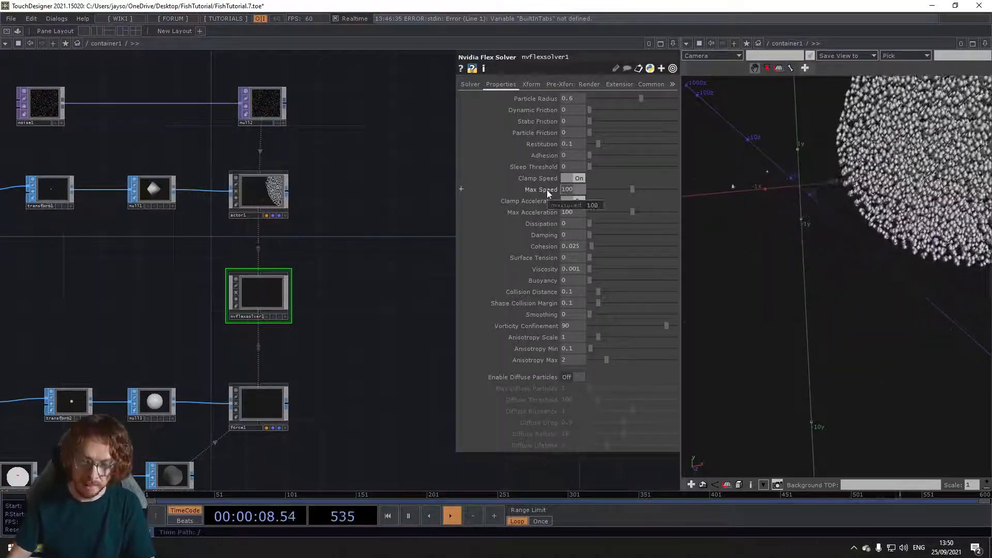
type(".7")
key("Return")
scroll(791, 179, "down", 3)
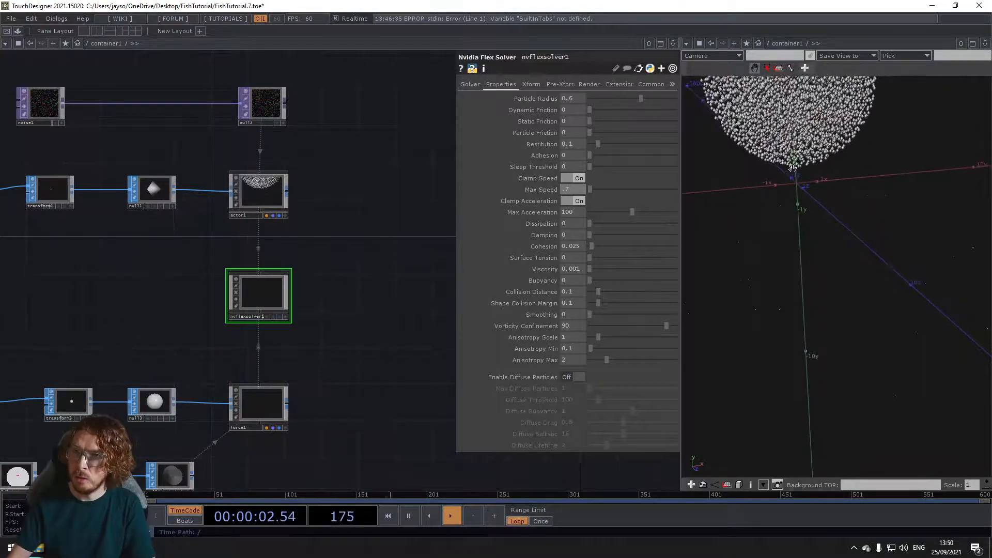
left_click_drag(794, 123, 837, 252)
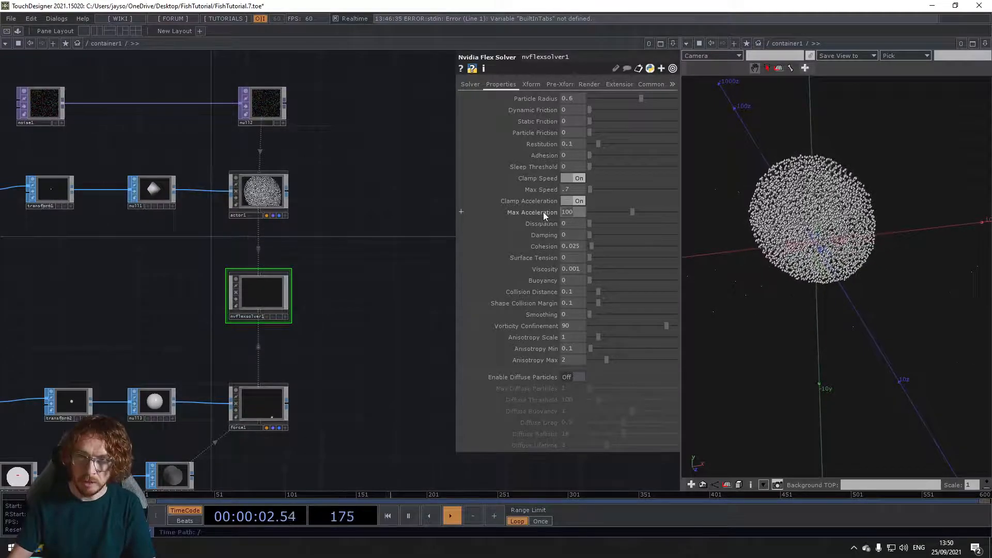
Step: Set the Flex solver's Max Acceleration to 200 and Cohesion to 0
type("200")
key("Return")
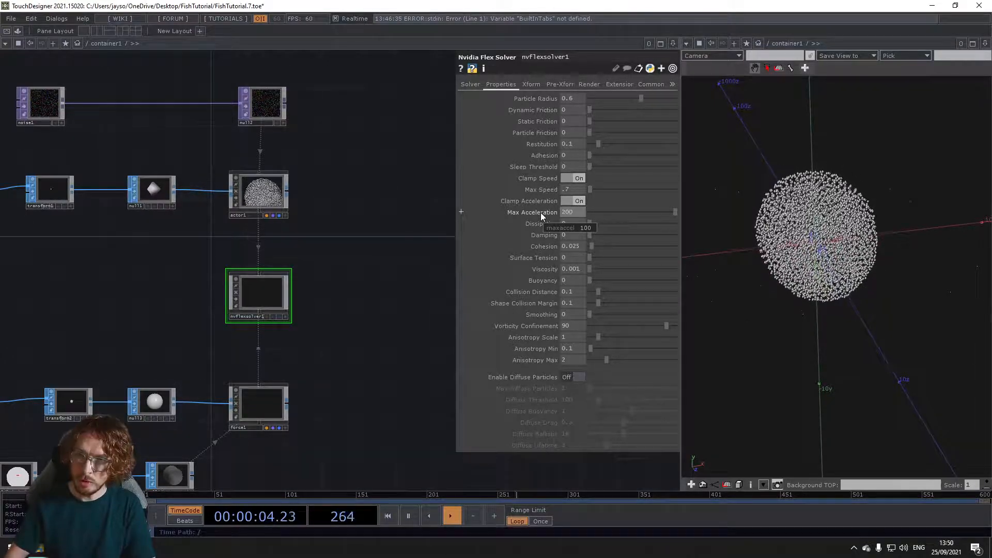
left_click(578, 249)
type("0")
key("Return")
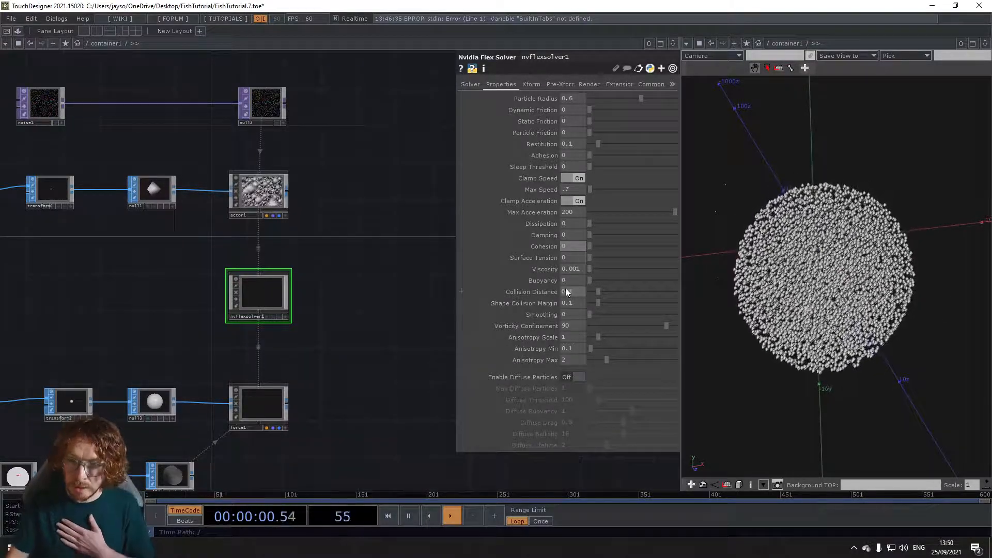
Step: Set the Flex solver's Smoothing to 10 and Collision Distance to 0.4
left_click(576, 312)
type("10")
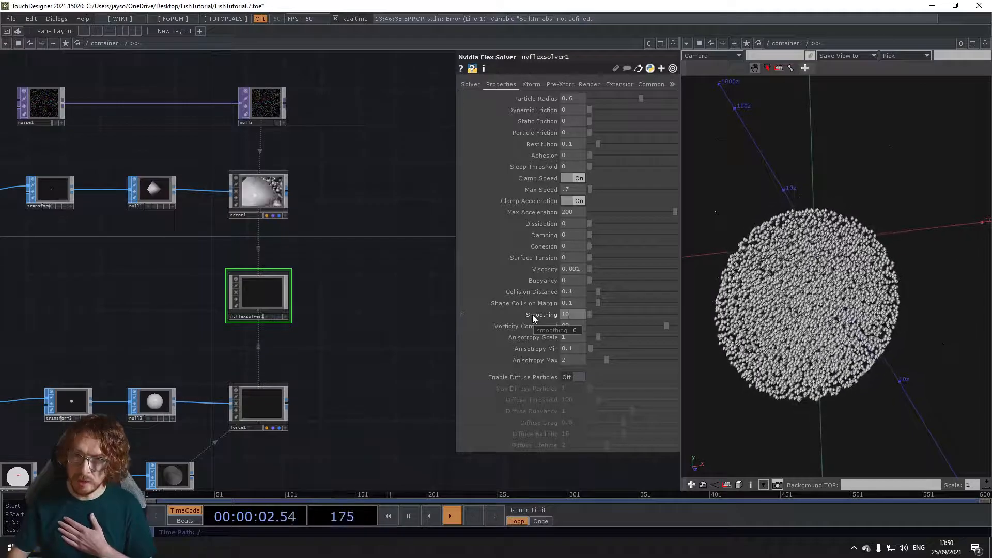
type("0")
key("BackSpace")
key("Return")
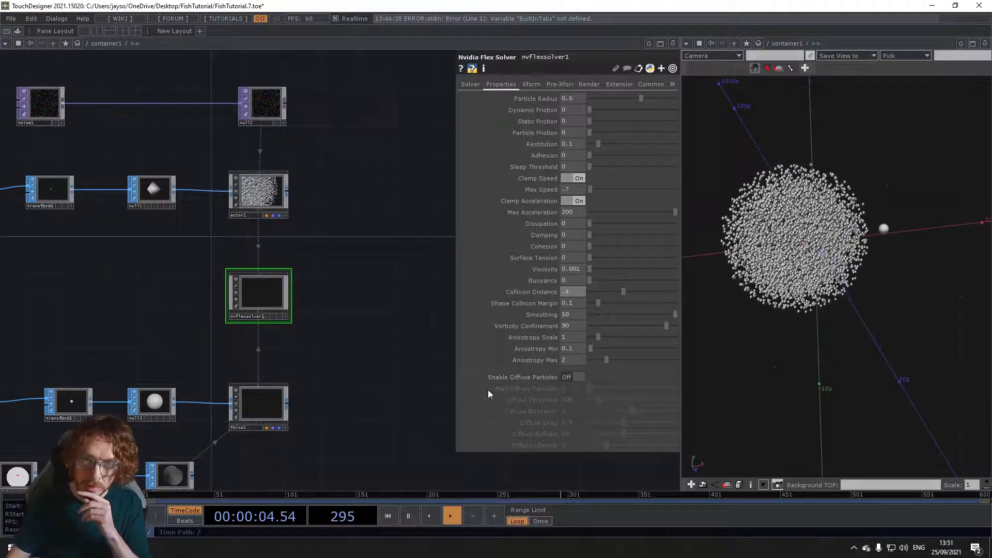
Step: Review the Flex solver's simulation settings and the particle cluster, and save the project
left_click(468, 86)
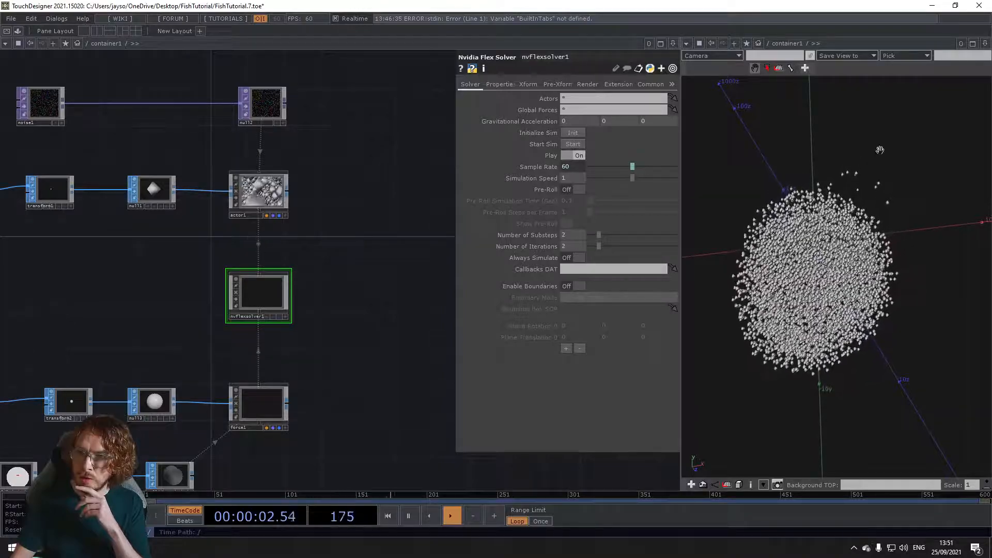
scroll(807, 323, "up", 6)
scroll(806, 322, "down", 8)
scroll(805, 321, "up", 3)
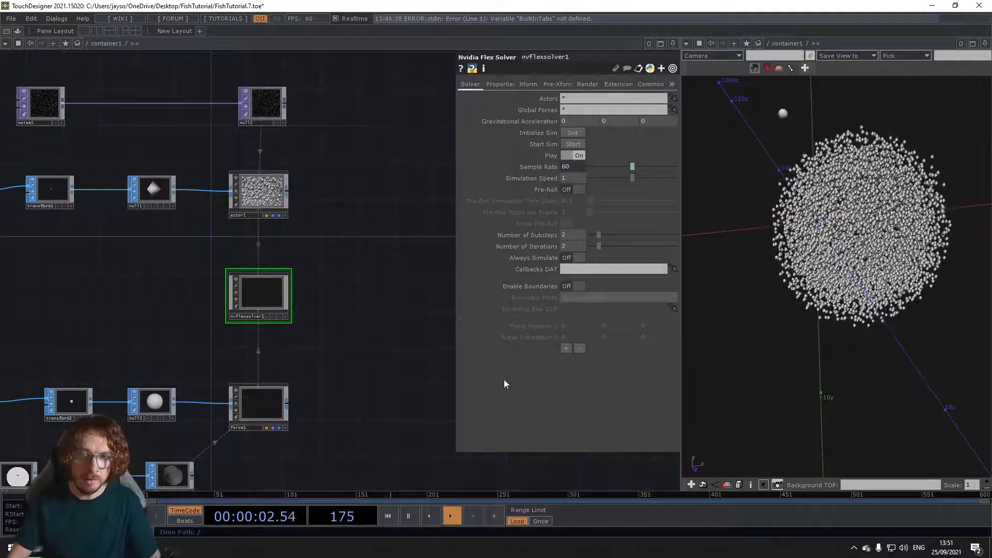
key("ctrl+s")
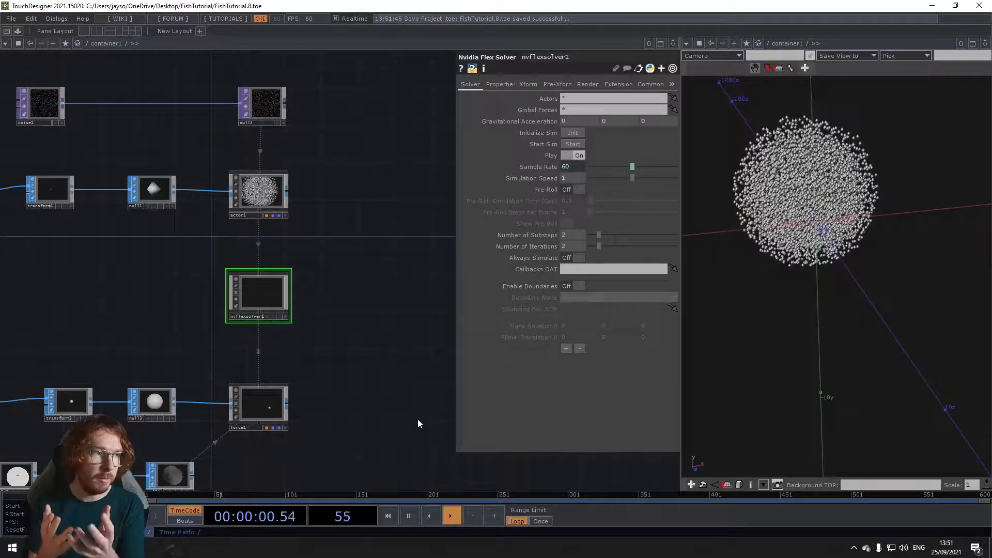
left_click_drag(390, 222, 300, 256)
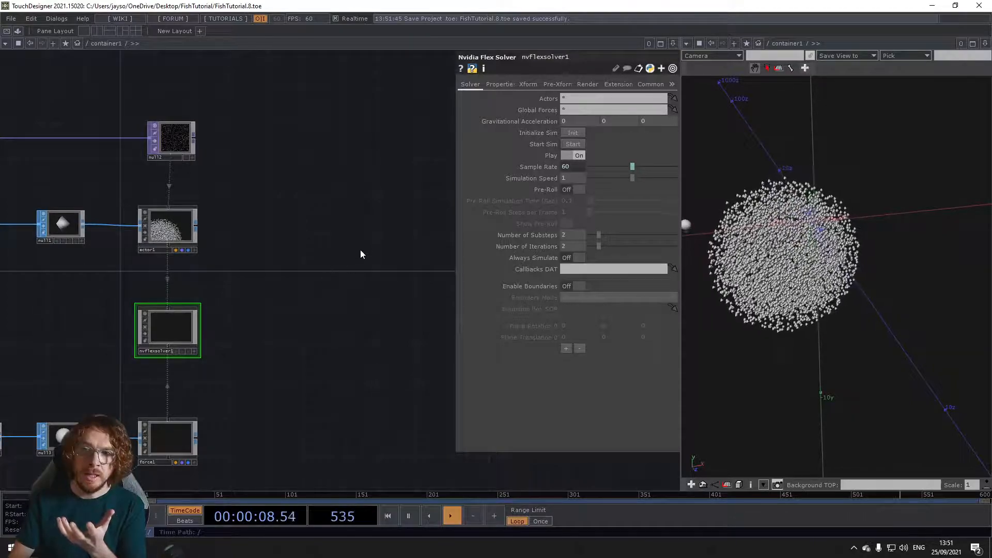
left_click_drag(361, 249, 311, 269)
scroll(311, 269, "down", 5)
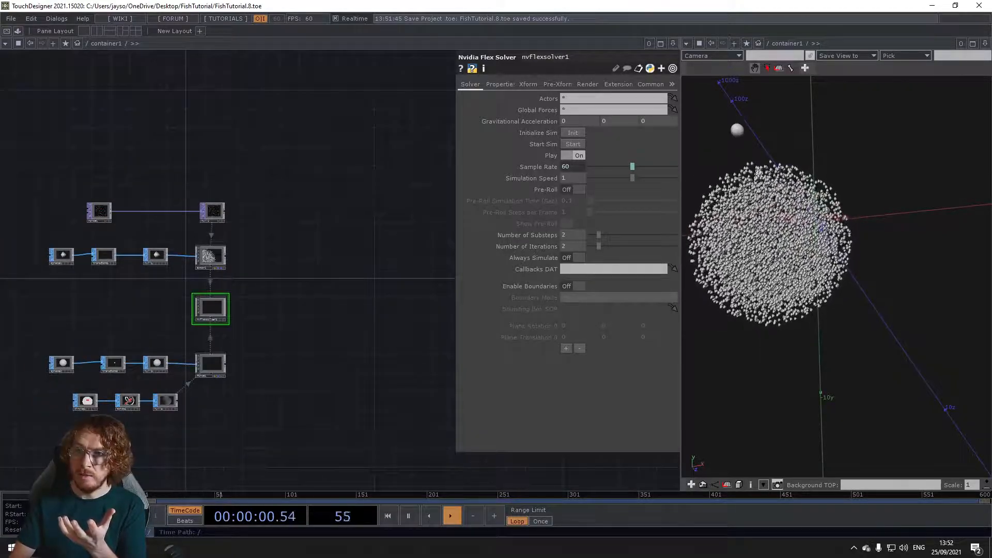
scroll(794, 248, "up", 8)
scroll(757, 204, "down", 6)
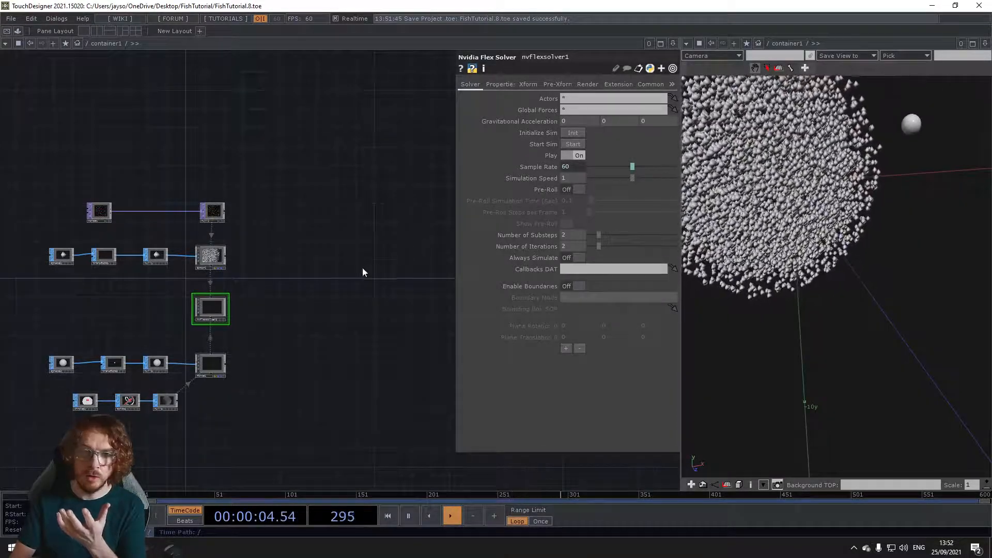
left_click_drag(361, 268, 338, 266)
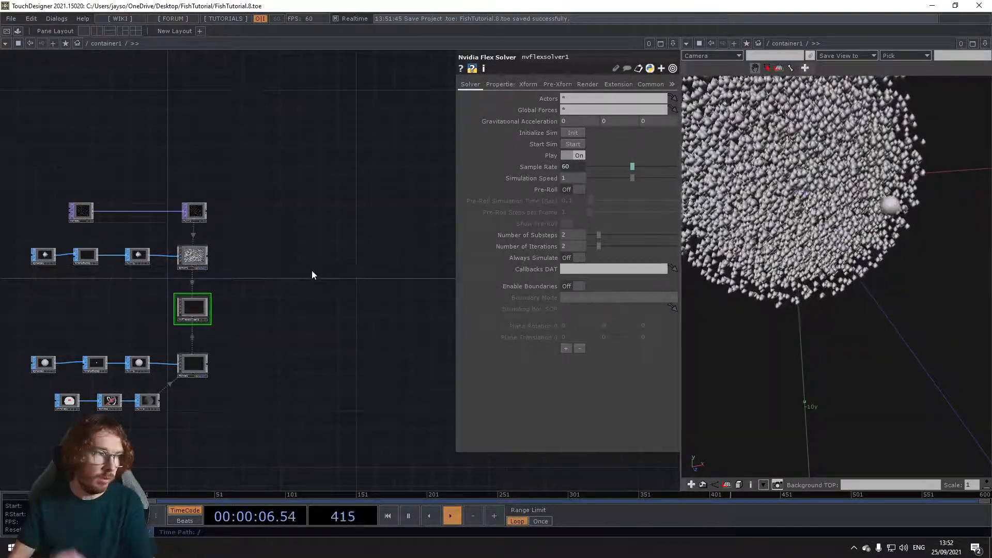
left_click_drag(319, 262, 288, 271)
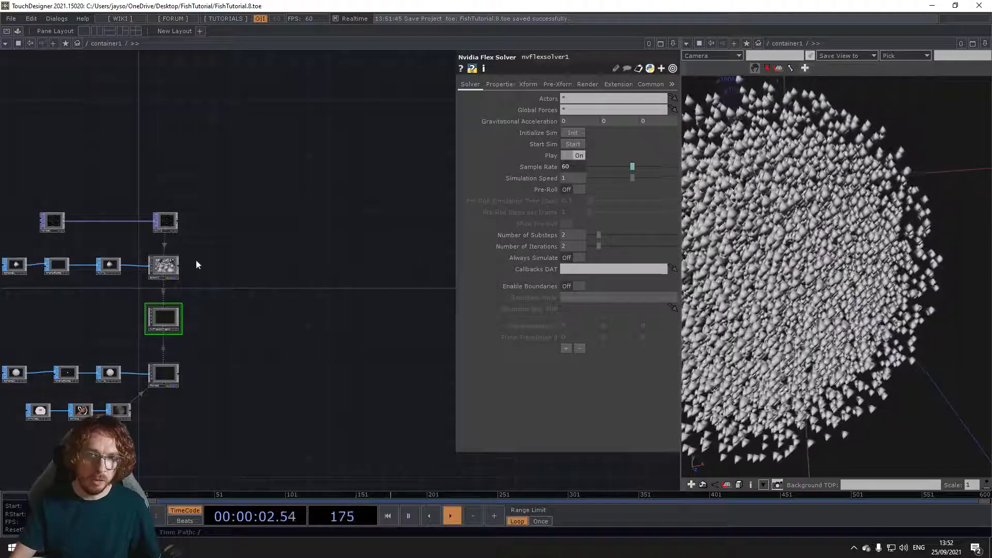
scroll(151, 290, "up", 4)
scroll(195, 248, "down", 3)
left_click_drag(331, 254, 194, 336)
key("Tab")
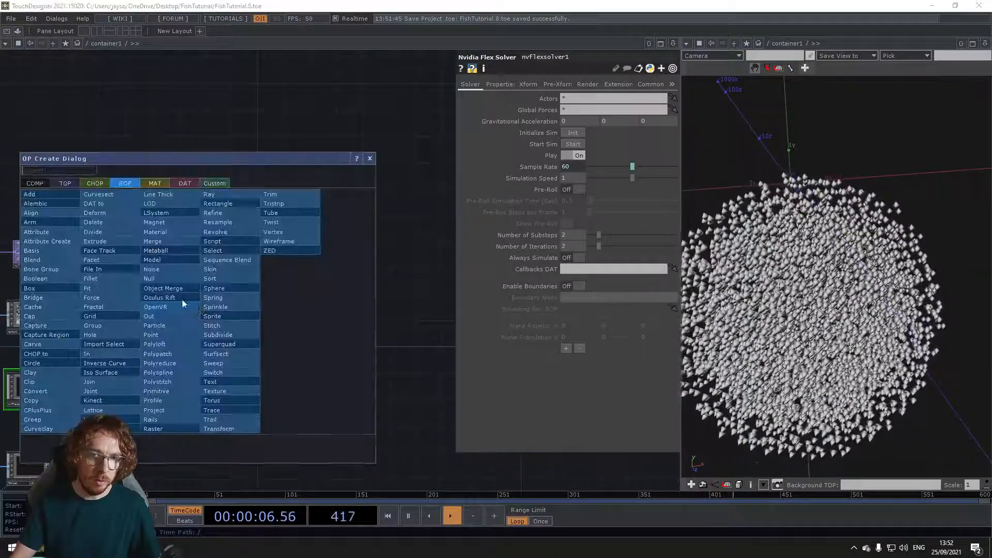
left_click(173, 129)
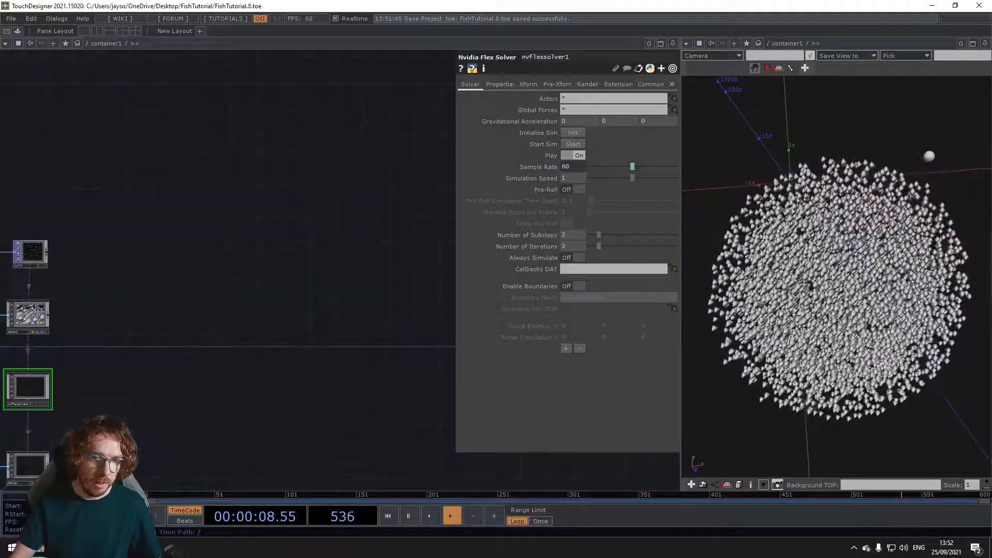
Step: Switch to File Explorer and open the Geo folder inside FishTutorial, keeping an empty area of the network uncovered
left_click(36, 554)
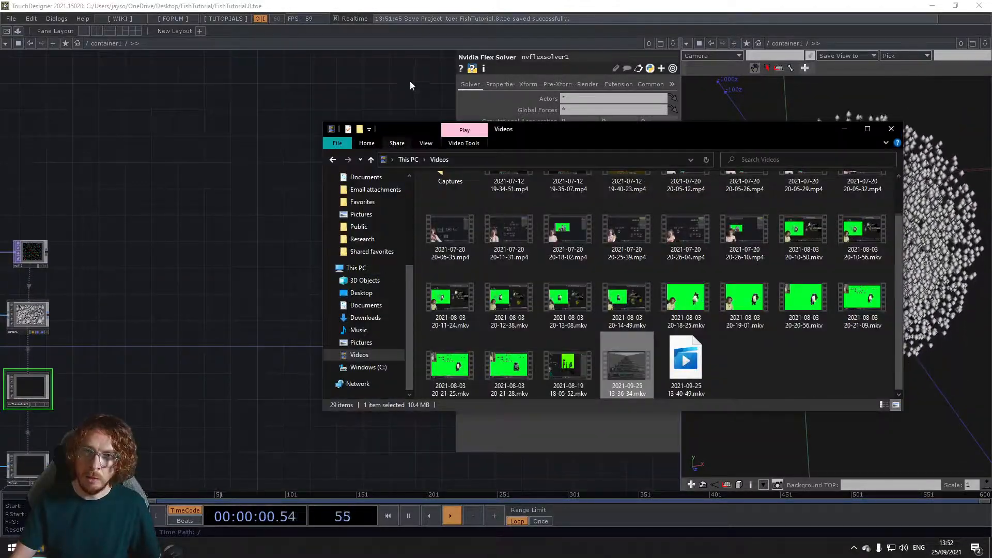
scroll(368, 233, "up", 3)
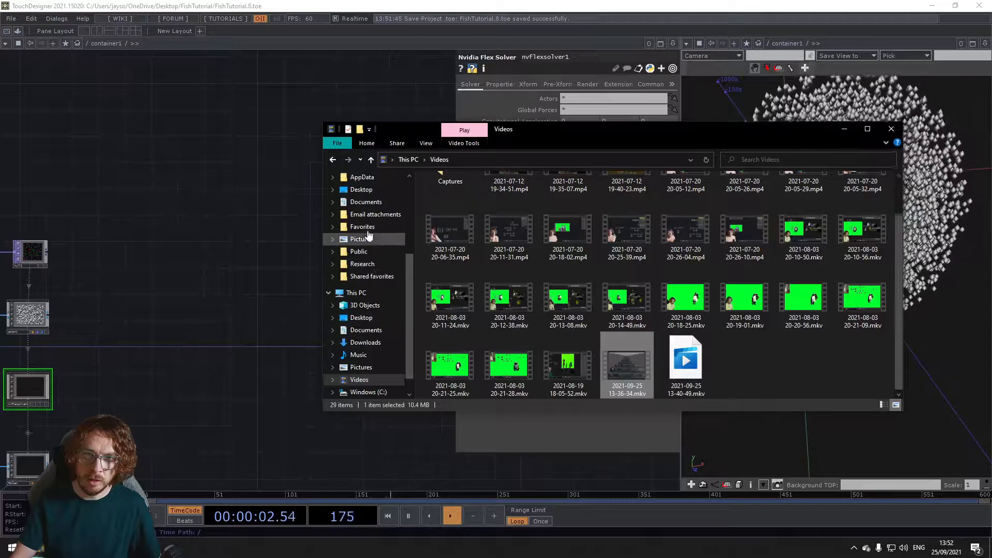
left_click(368, 230)
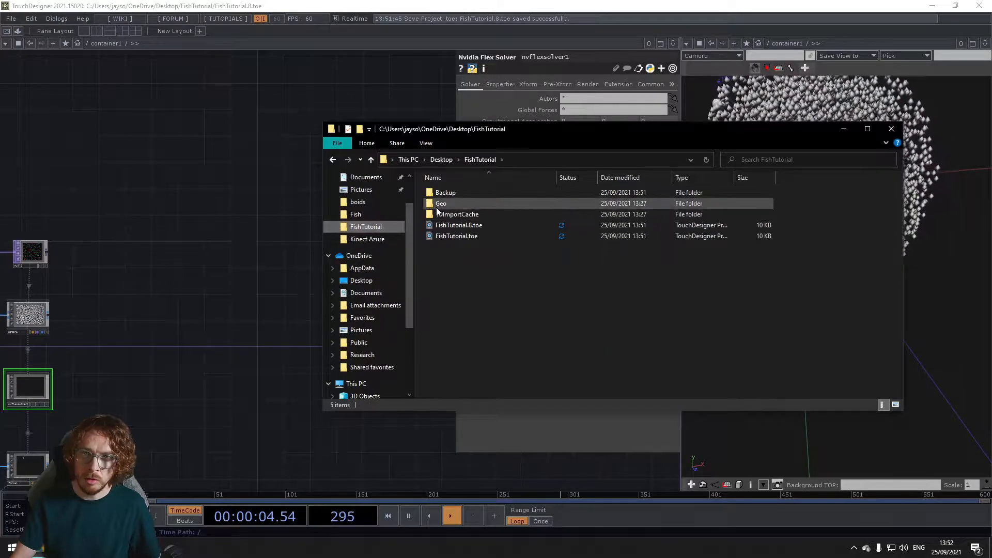
double_click(408, 202)
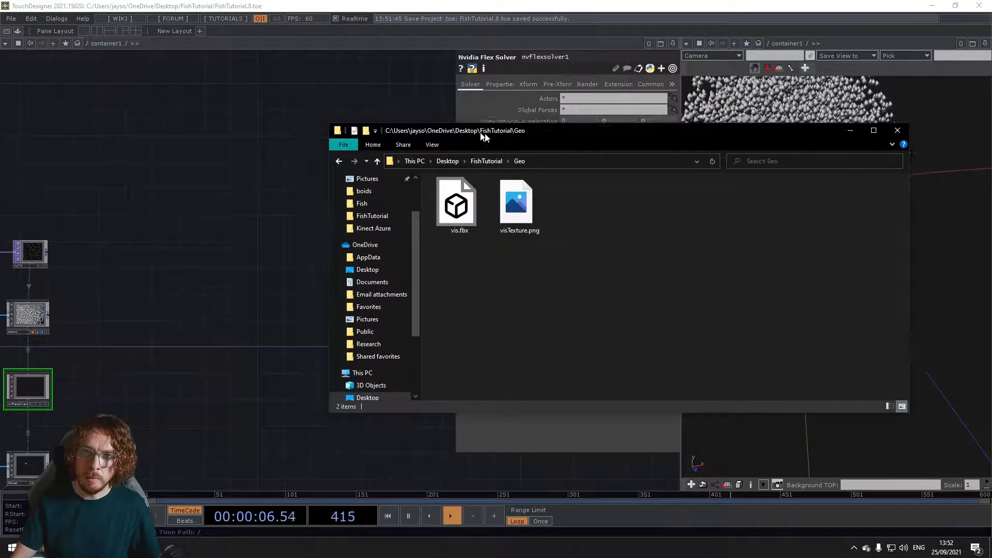
left_click_drag(475, 132, 514, 151)
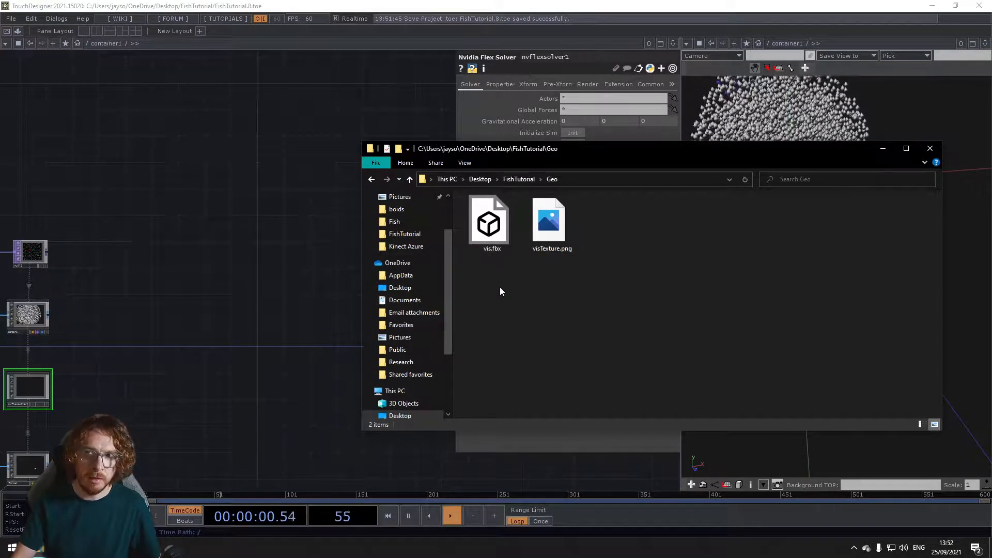
left_click_drag(529, 151, 584, 166)
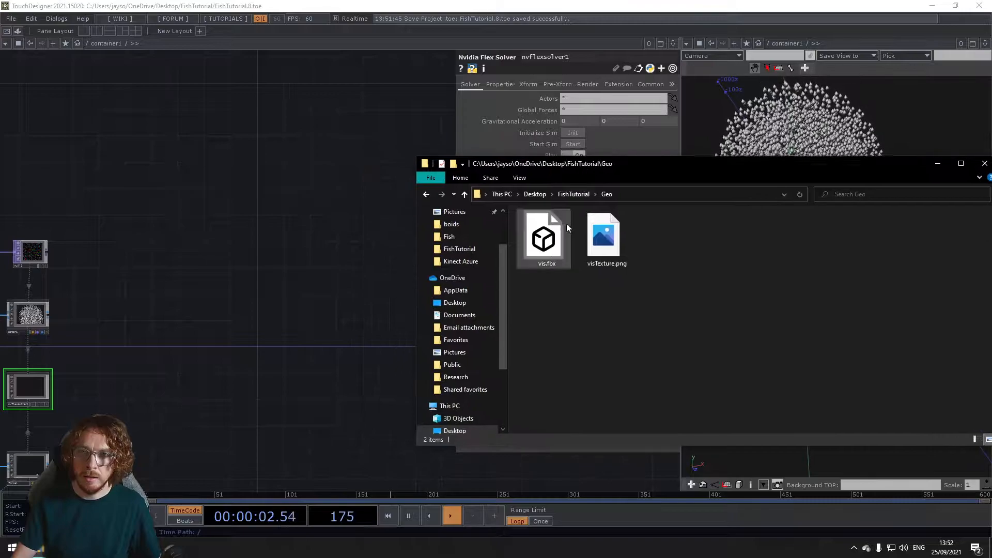
Step: Import the fish model vis.fbx and its texture visTexture.png from the Geo folder into the network
left_click_drag(198, 255, 200, 243)
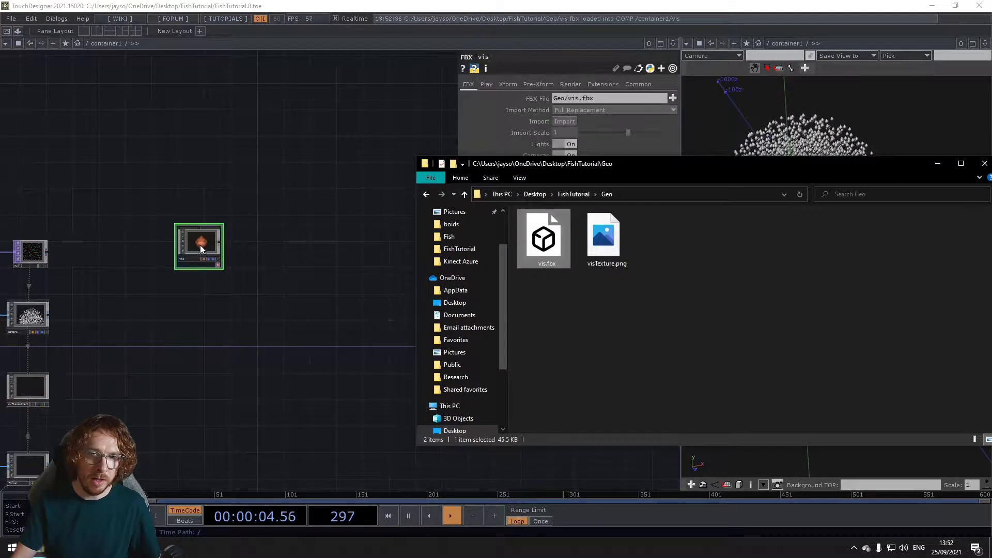
scroll(254, 248, "down", 5)
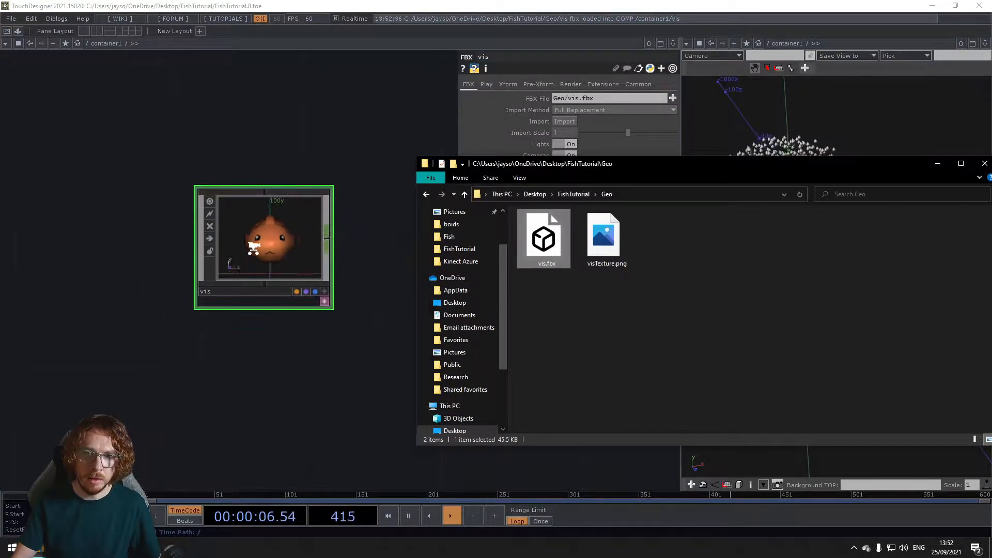
left_click_drag(331, 295, 301, 298)
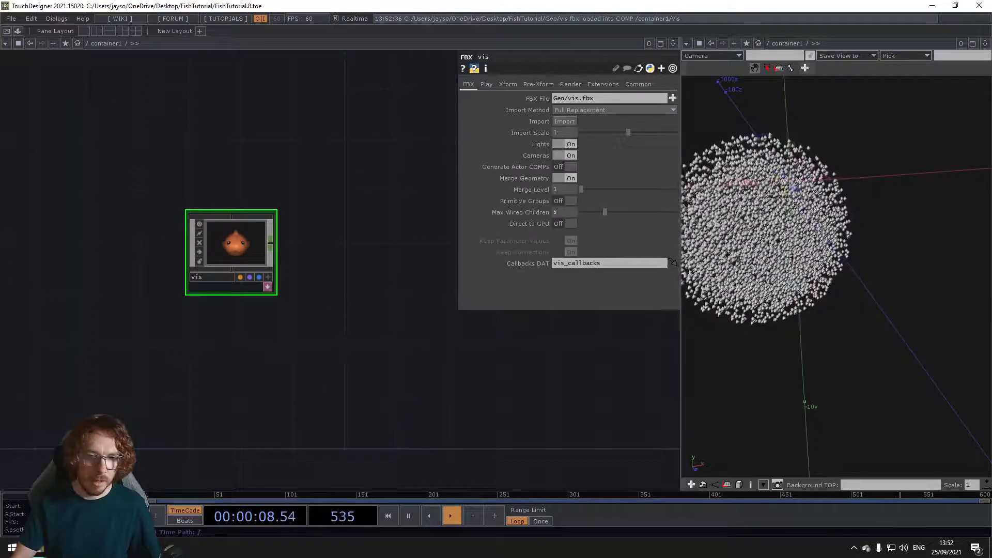
left_click(39, 554)
left_click_drag(603, 235, 341, 251)
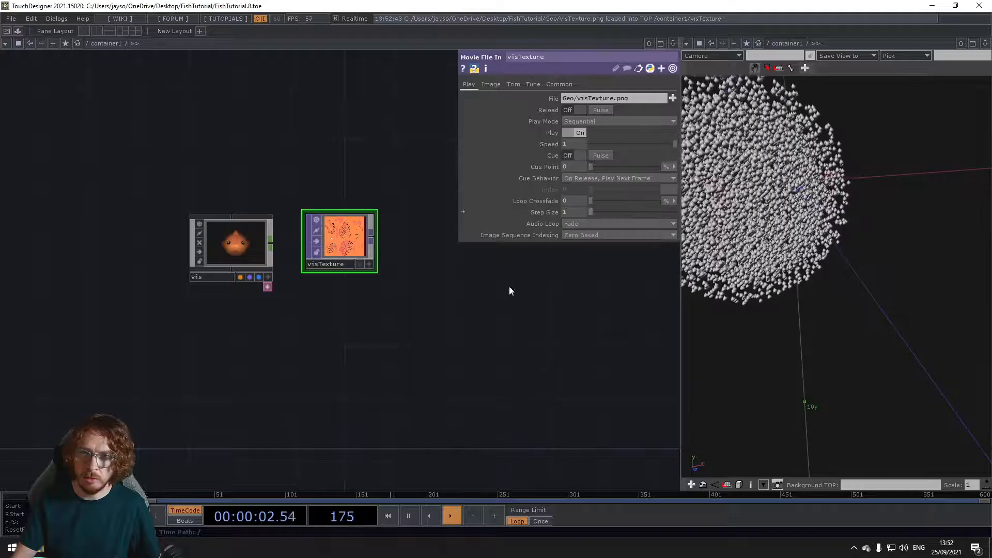
Step: Add an Import Select SOP with vis as Import Parent and /Sphere/Material.001 as Geo Path
left_click_drag(274, 383, 229, 337)
key("Tab")
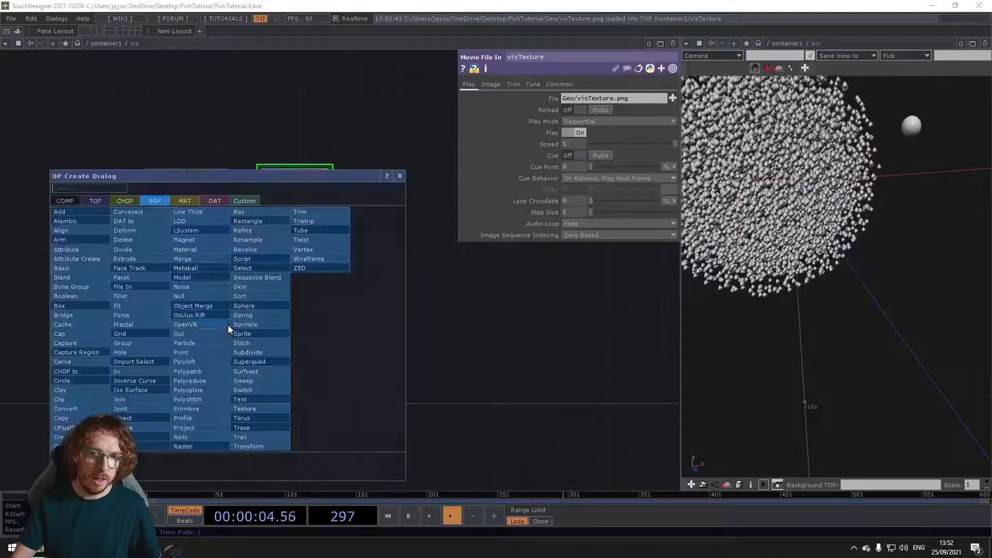
left_click(164, 345)
left_click(244, 323)
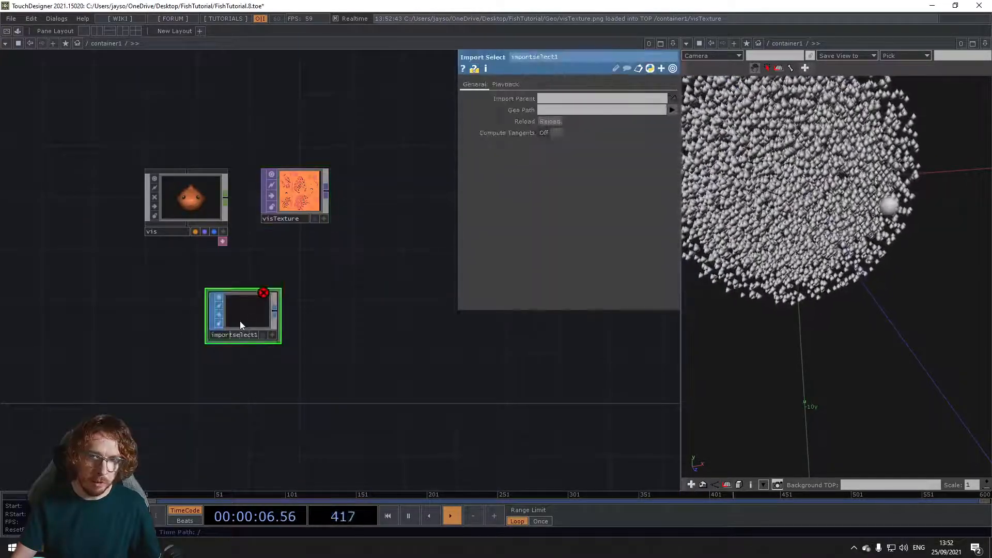
left_click_drag(190, 197, 575, 98)
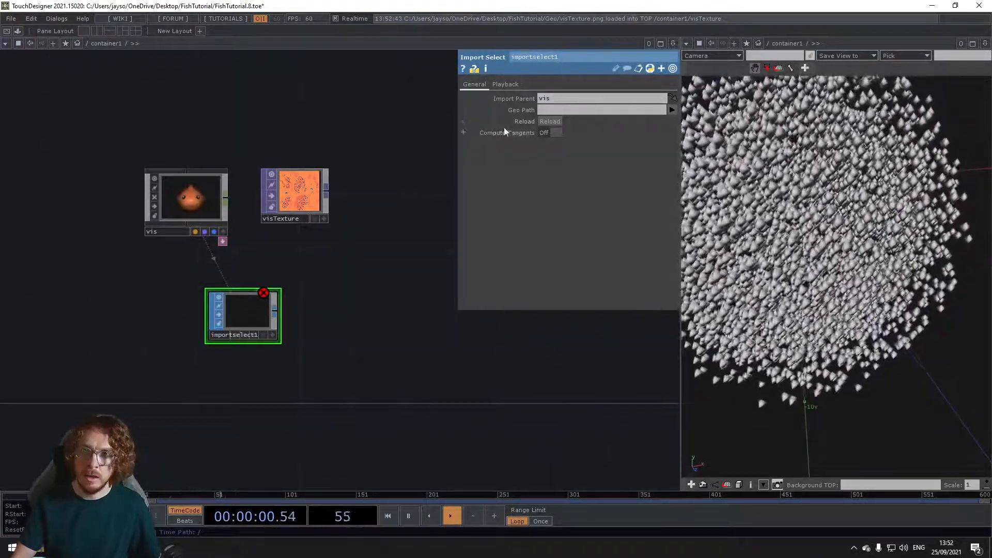
left_click(672, 110)
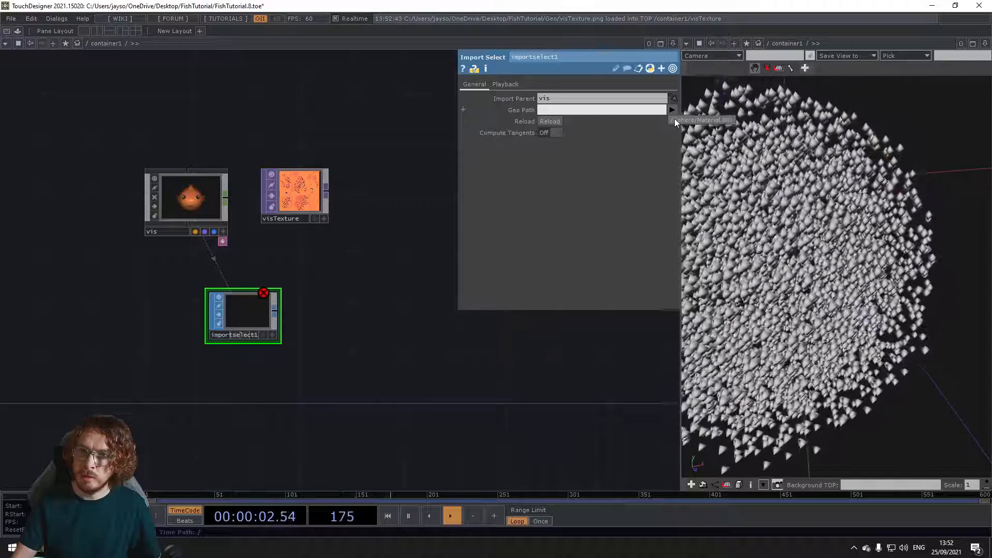
left_click(675, 119)
Step: Append a Transform SOP to the Import Select's output and place it beside that node
scroll(226, 333, "up", 3)
scroll(226, 333, "up", 2)
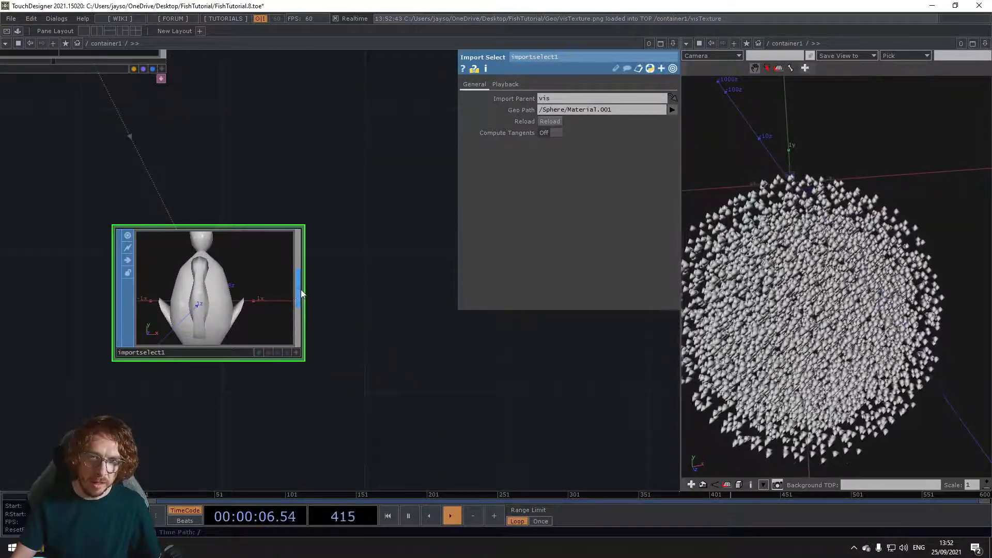
right_click(301, 289)
type("tr")
left_click(321, 410)
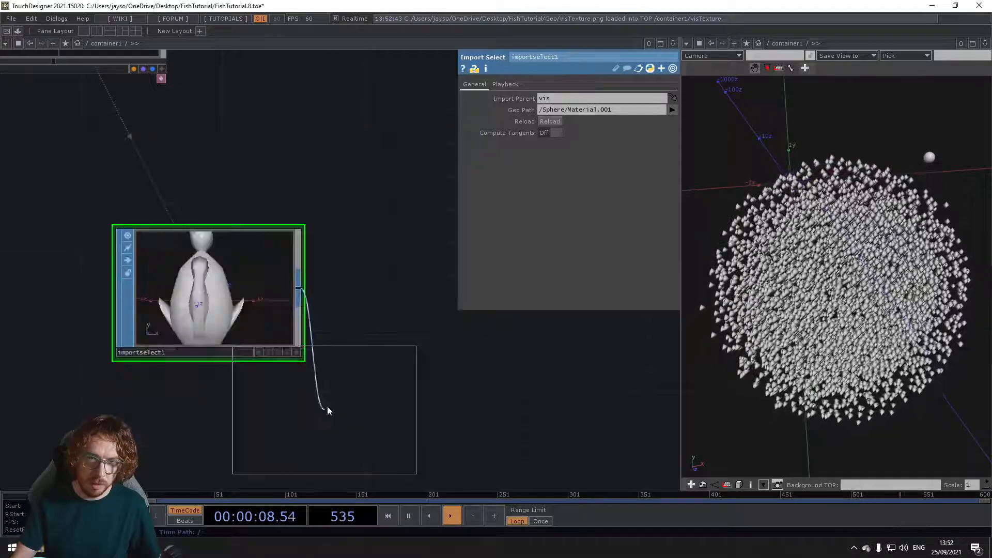
left_click(443, 297)
left_click_drag(473, 377, 368, 377)
Step: Rotate the fish in the new Transform SOP by -90 in X and -180 in Y, checking its orientation in the node viewer
left_click(440, 353)
left_click_drag(347, 313, 367, 312)
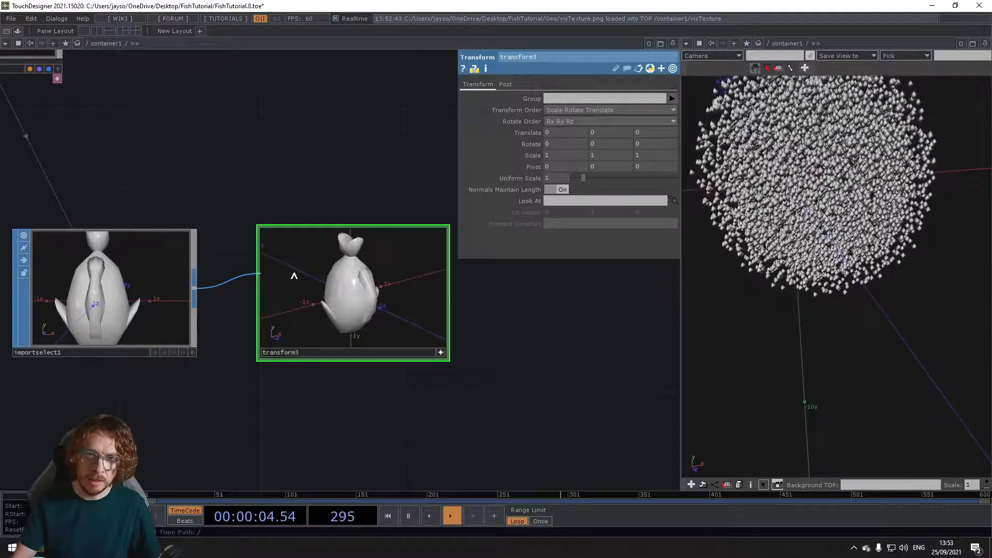
mouse_move(572, 144)
middle_mouse_down()
mouse_move(571, 133)
mouse_move(548, 133)
mouse_move(568, 127)
middle_mouse_up()
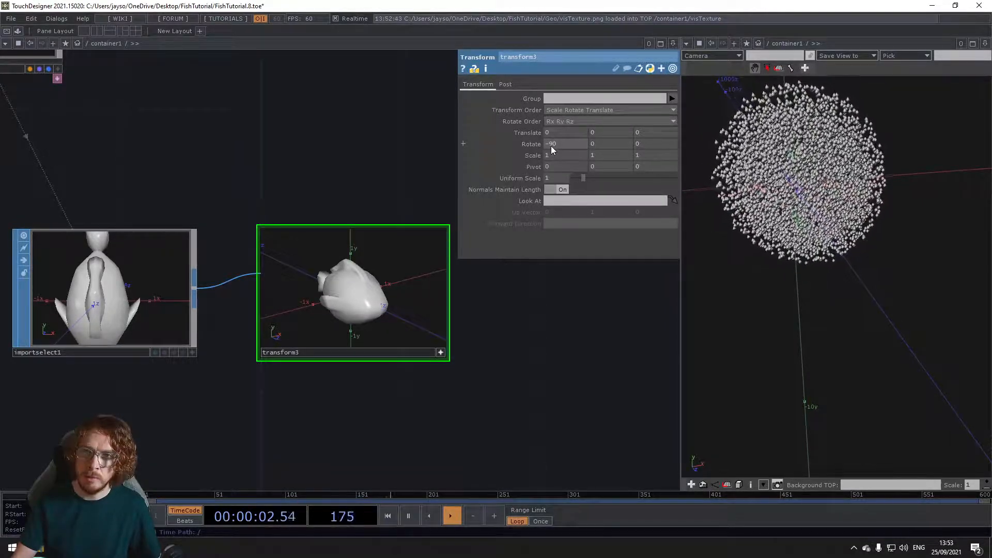
middle_click_drag(613, 142, 613, 128)
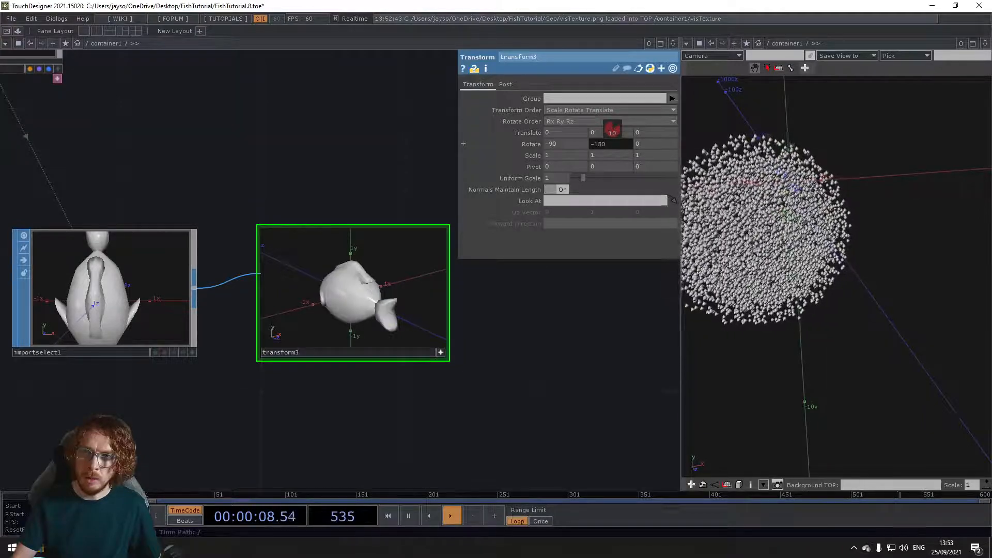
left_click(441, 353)
left_click_drag(464, 357, 417, 361)
middle_click_drag(506, 344, 483, 347)
left_click_drag(547, 344, 340, 360)
right_click(215, 322)
type("tr")
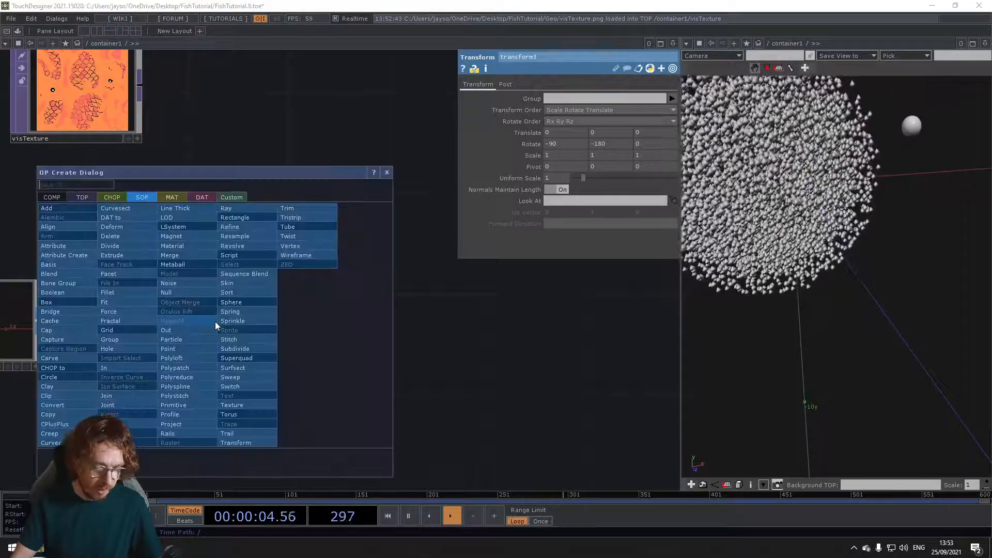
left_click(255, 436)
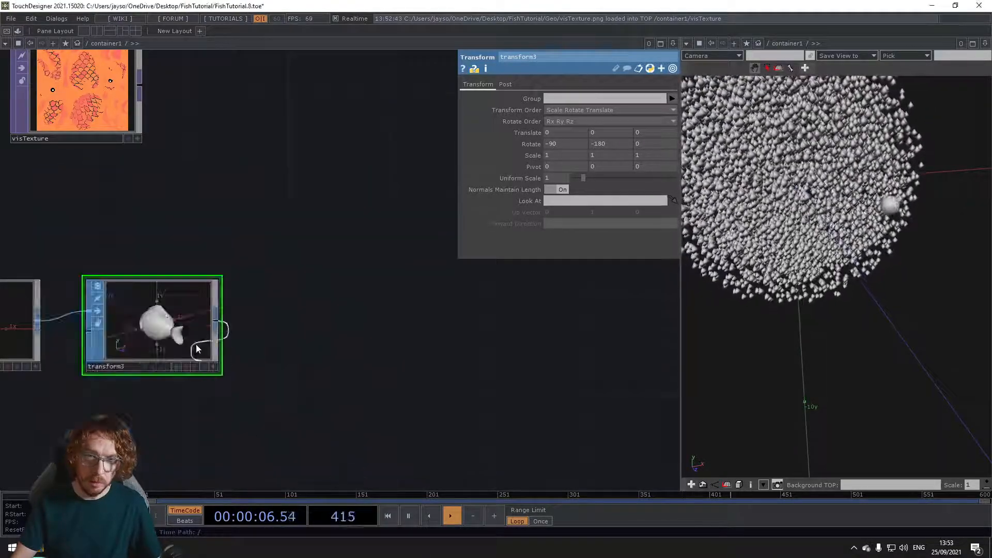
Step: Set the fish Transform SOP's Uniform Scale to 0.2
left_click(560, 182)
type("1.")
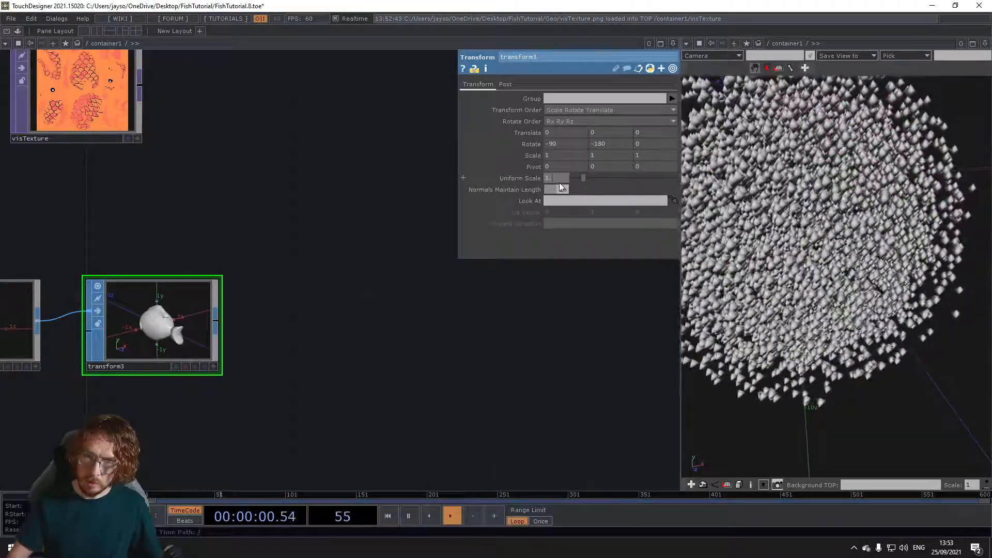
key("BackSpace")
key("BackSpace")
type(".2")
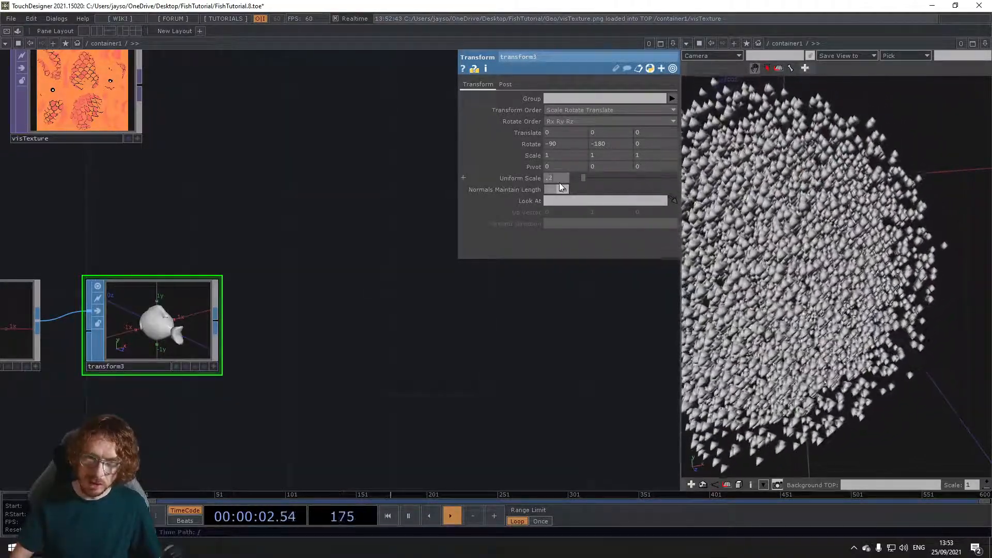
key("Return")
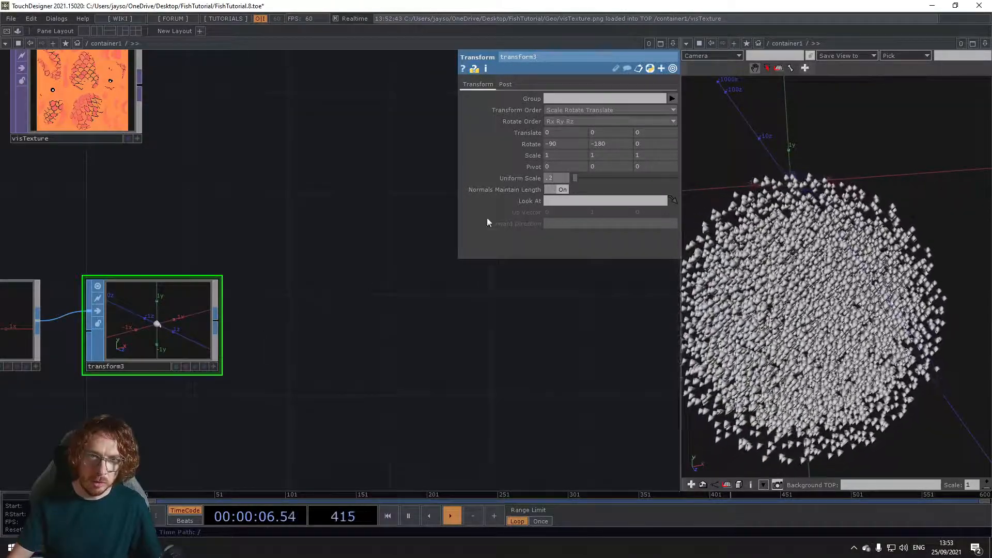
scroll(389, 293, "down", 3)
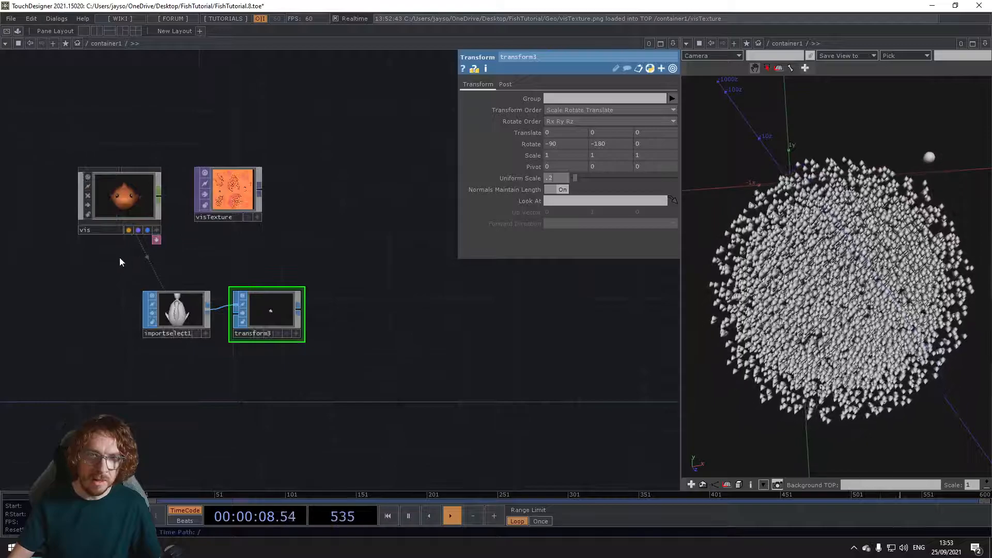
Step: Turn off the pick, render and display flags of the vis component, and append a Null SOP to the fish Transform SOP
left_click(130, 230)
left_click(148, 231)
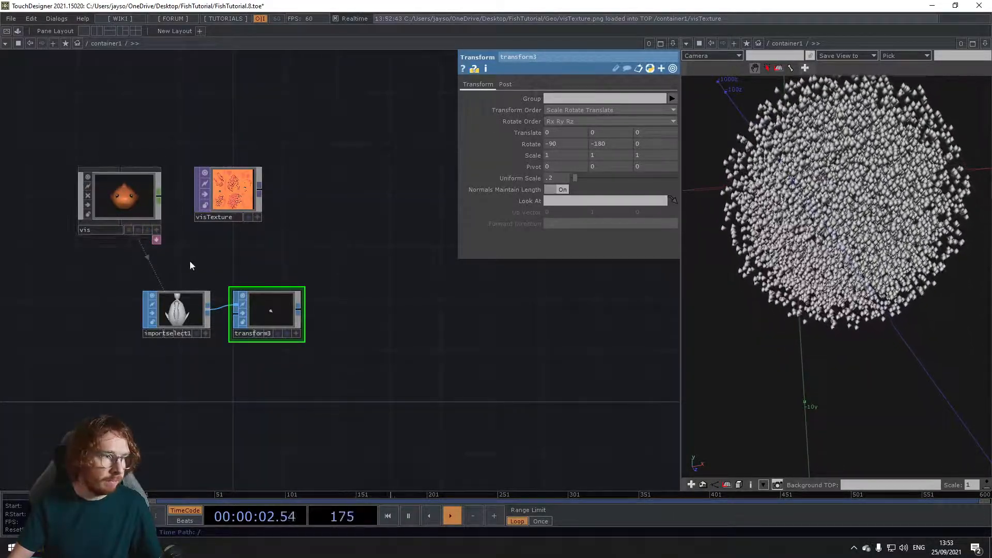
left_click_drag(331, 310, 255, 307)
right_click(225, 306)
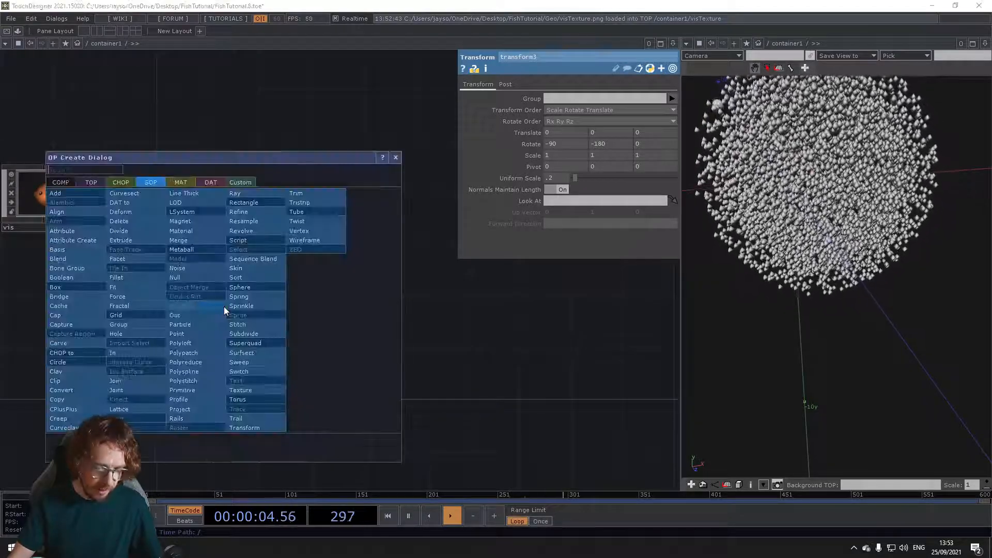
left_click(200, 279)
left_click(333, 312)
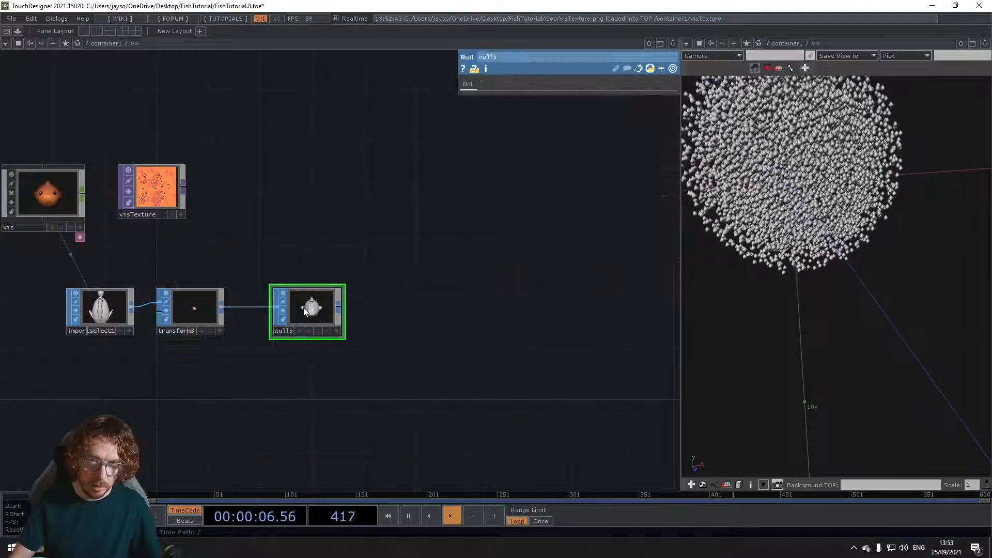
Step: Append a Geometry COMP to the output of the new Null SOP and place it beside that node
right_click(339, 305)
left_click(186, 180)
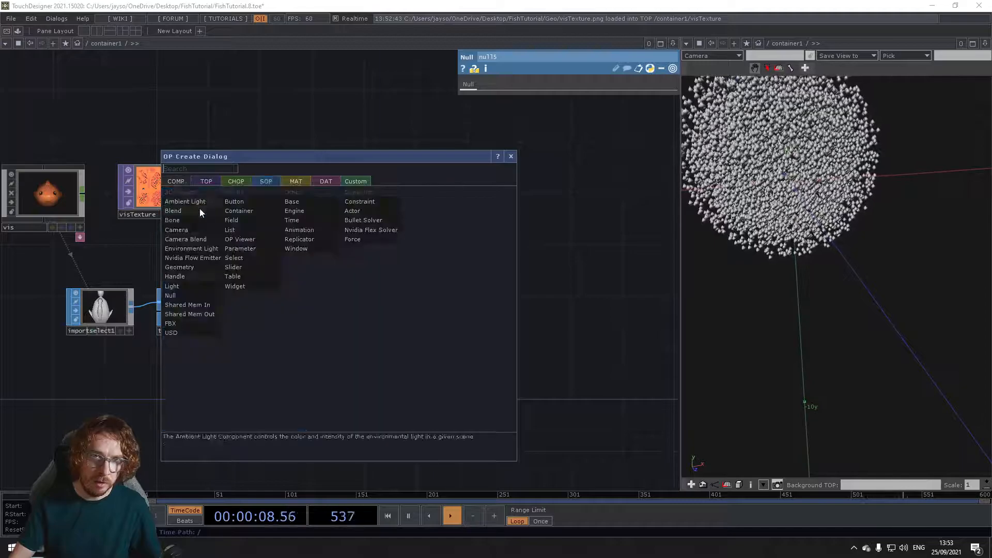
left_click(200, 273)
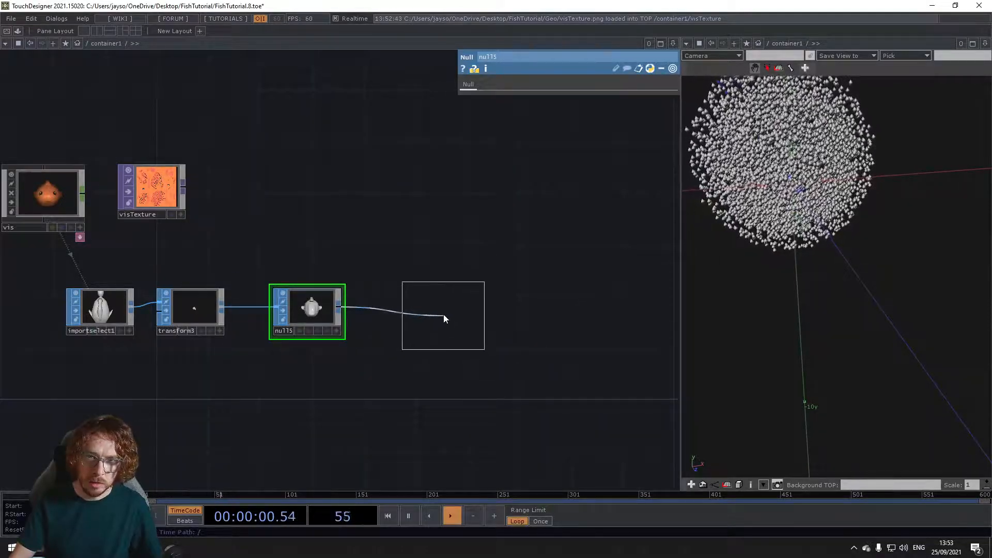
left_click(430, 310)
Step: Add a Camera COMP above the new Geometry COMP and a Light COMP beside the camera
left_click_drag(387, 390, 191, 383)
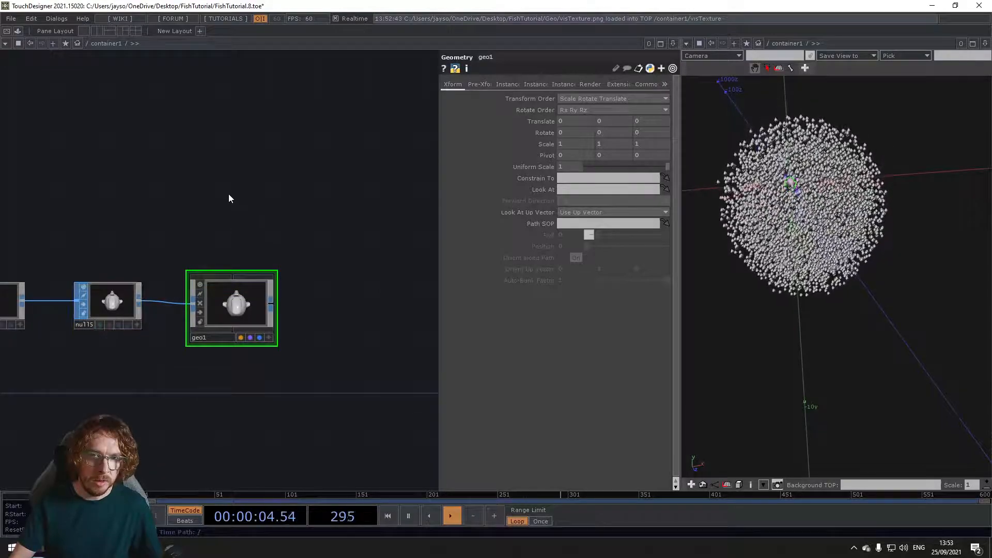
key("Tab")
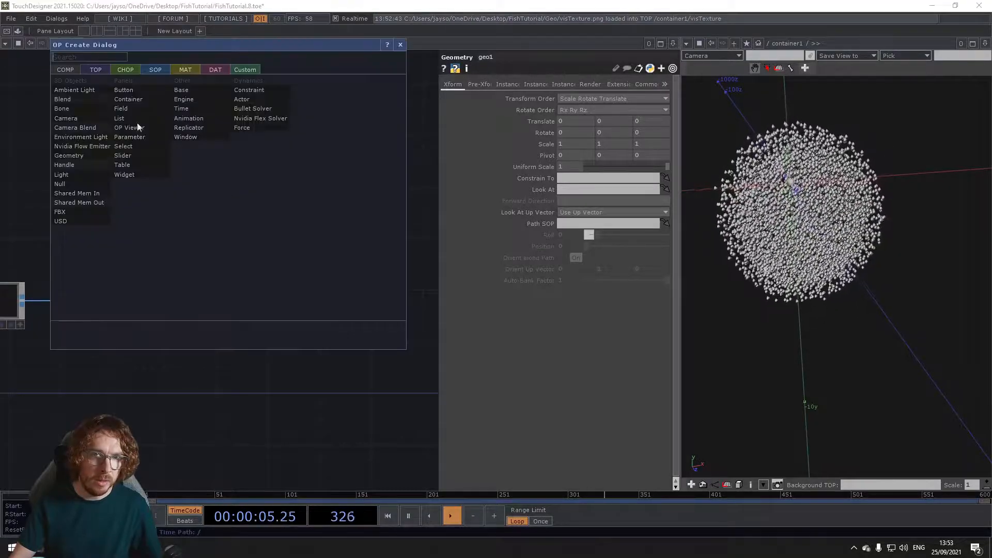
left_click(74, 120)
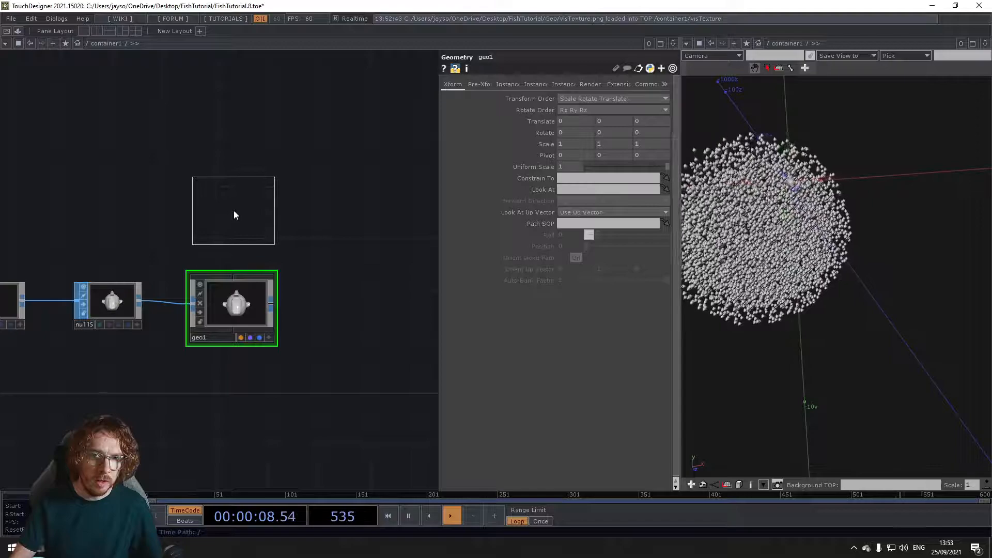
left_click(234, 211)
key("Tab")
type("ligh")
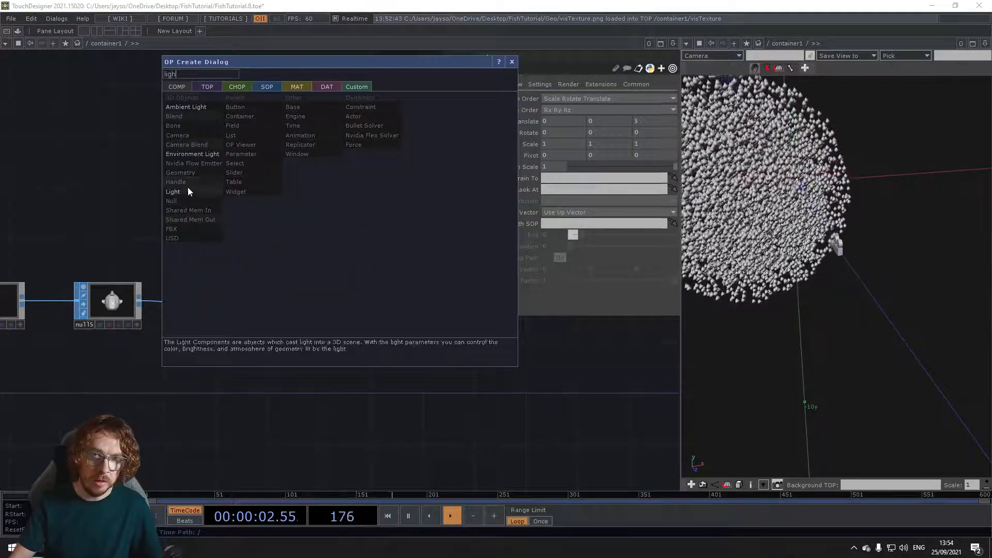
left_click(188, 191)
left_click(352, 215)
Step: Add a Render TOP beside the Geometry, Camera and Light components
left_click_drag(303, 298, 256, 297)
scroll(257, 297, "down", 2)
left_click_drag(294, 326, 208, 306)
key("Tab")
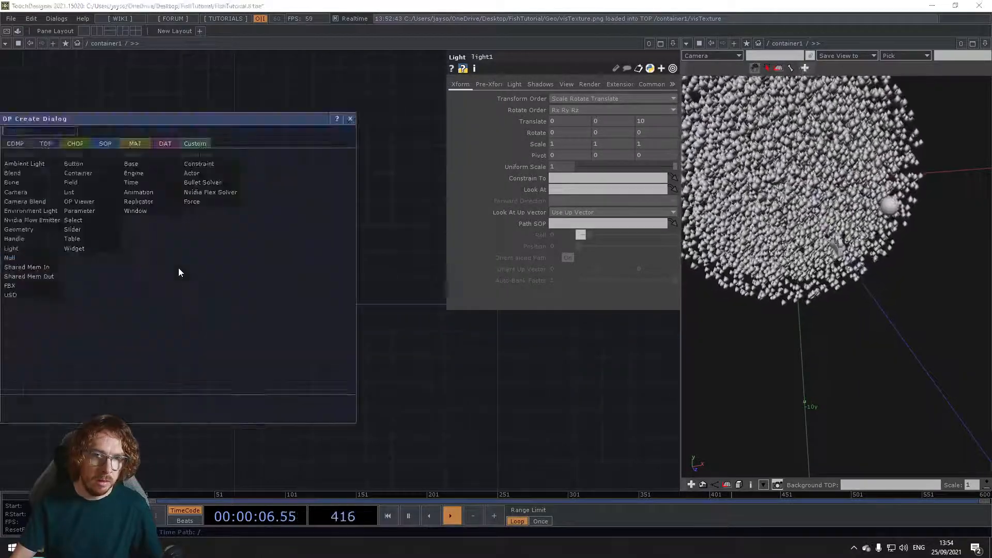
left_click(48, 145)
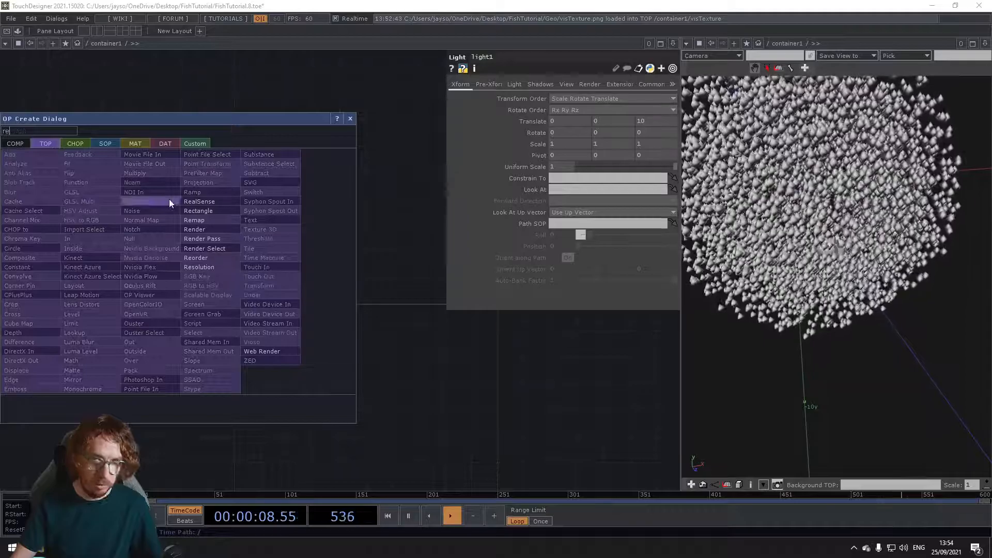
left_click(202, 230)
left_click(228, 289)
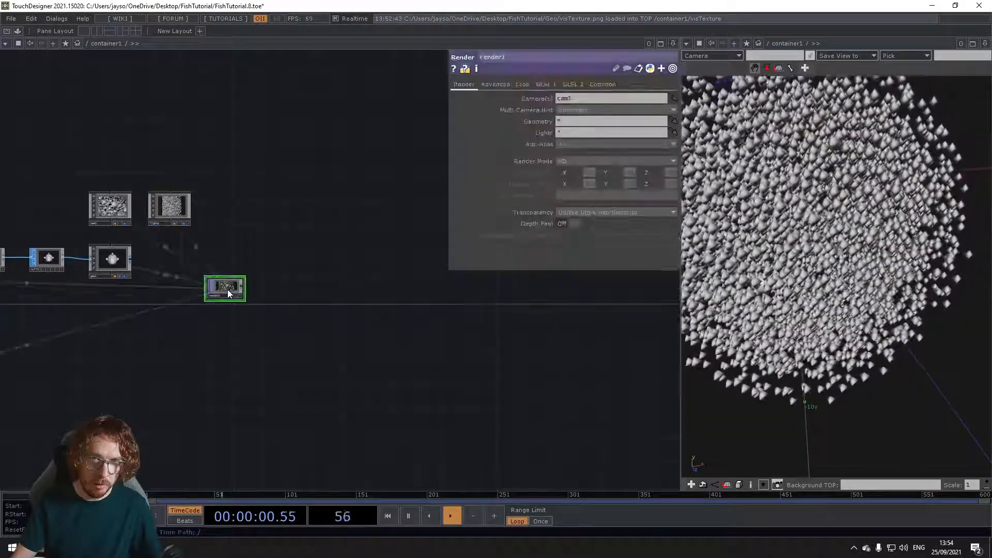
Step: Set the Render TOP's resolution to the expressions me.parent().width for the width and me.parent().height for the height
left_click(615, 84)
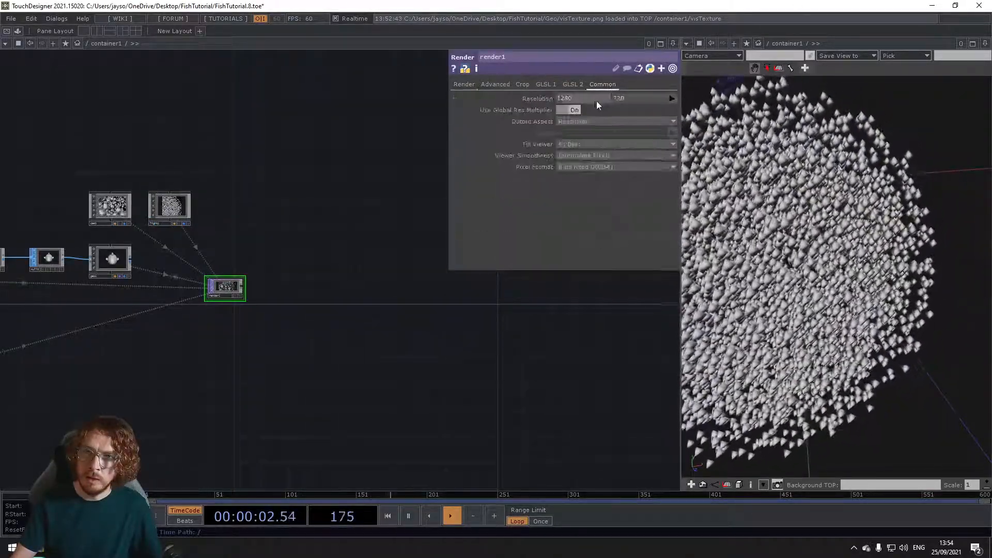
key("BackSpace")
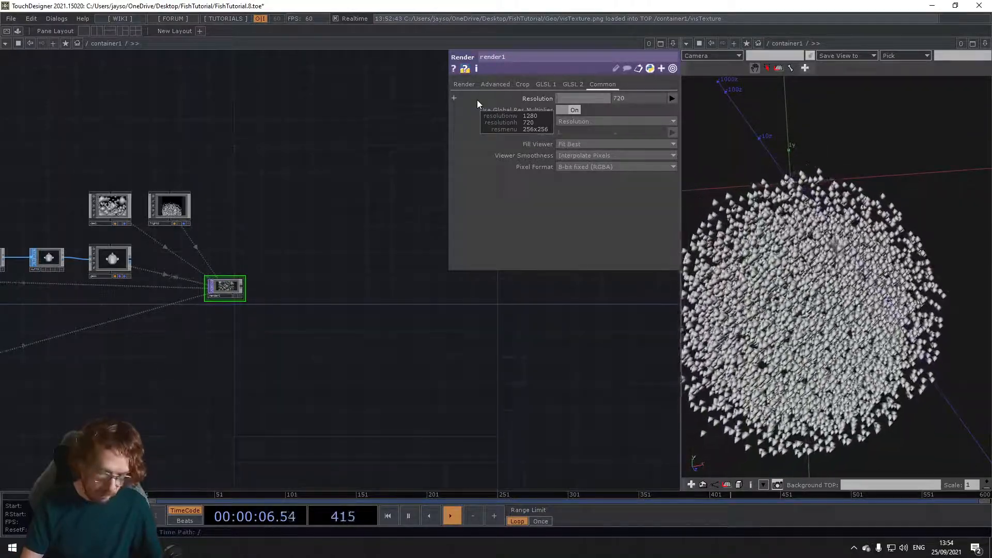
type("me")
type("rent()")
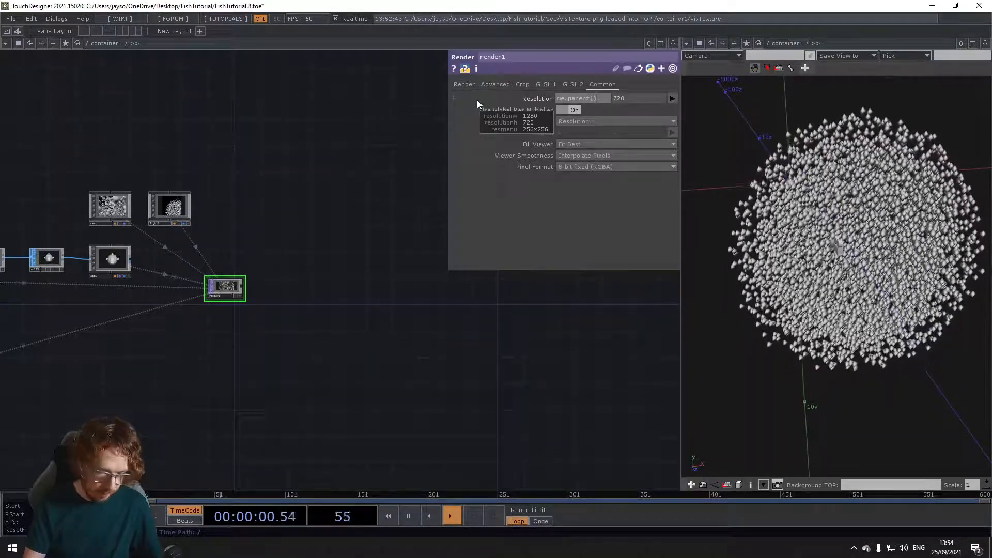
type("width")
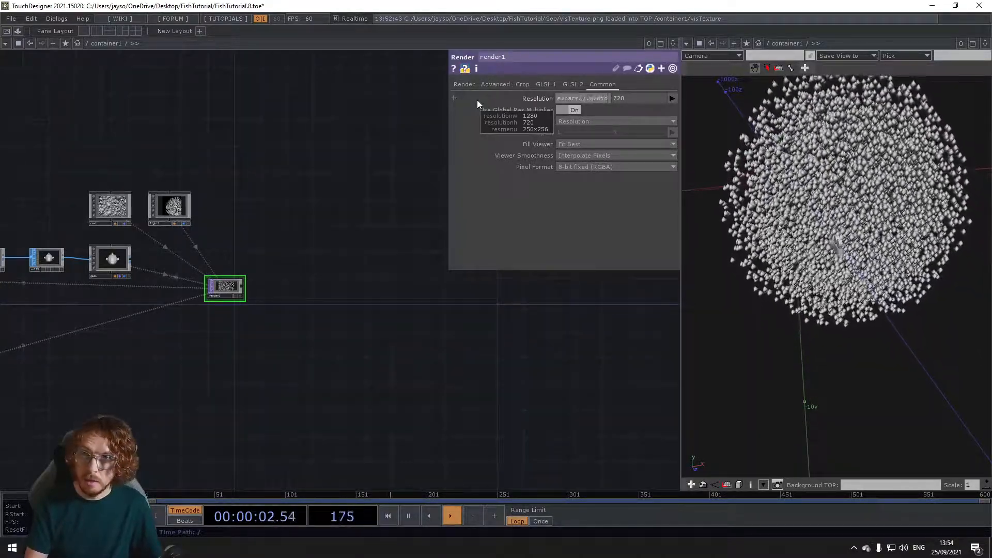
key("Return")
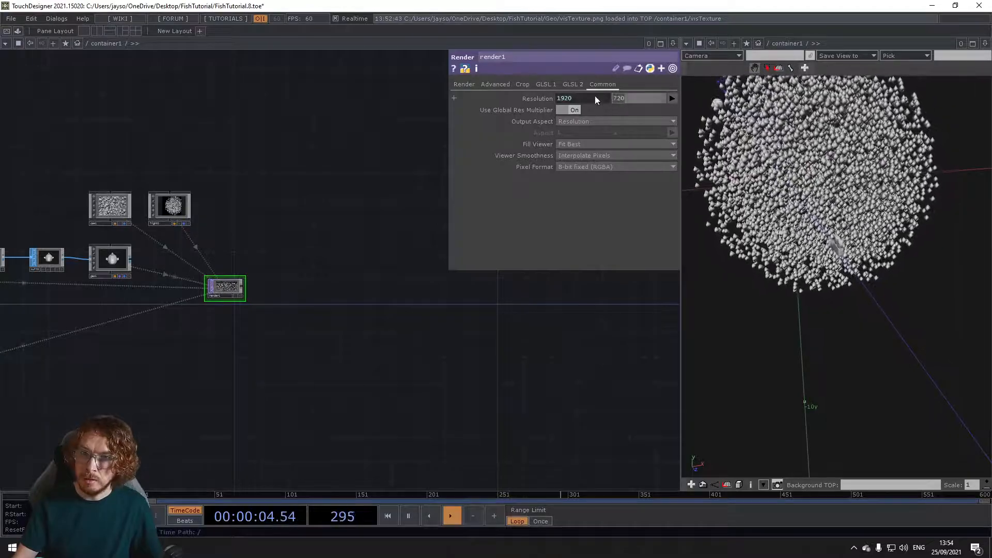
type("me.parent")
type("().heigh")
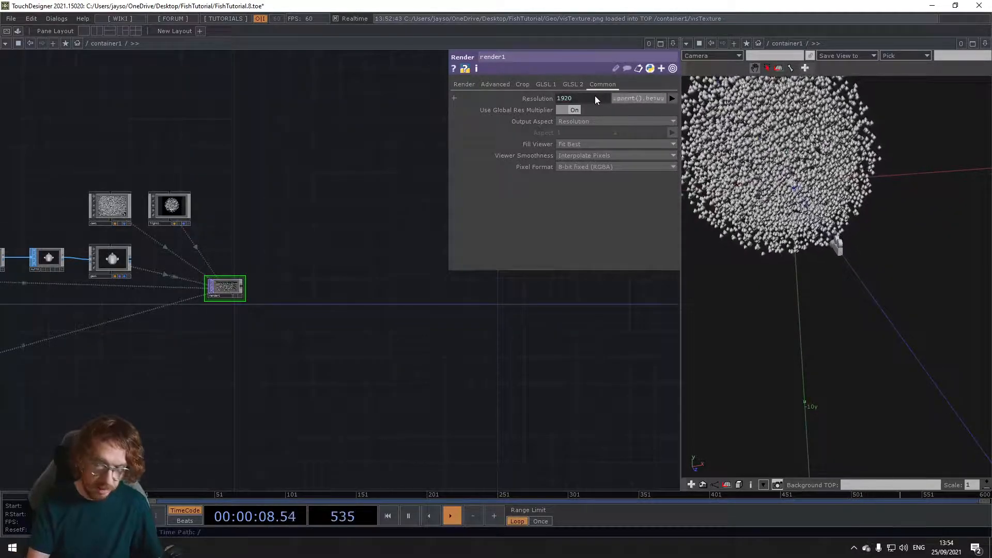
type("t")
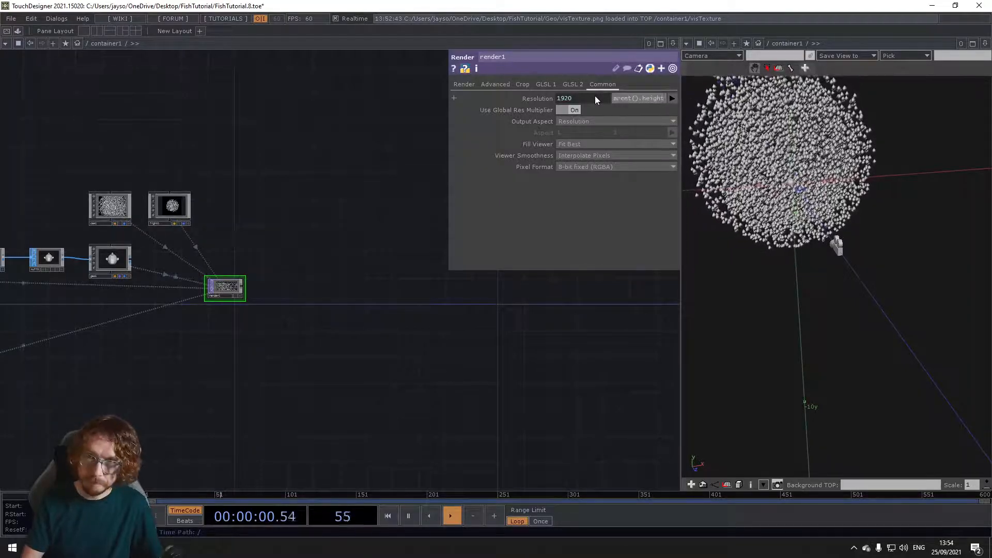
key("Return")
Step: Check the fish in the Render TOP's preview, then append a Null TOP well apart from it, leaving space between them
scroll(225, 292, "up", 3)
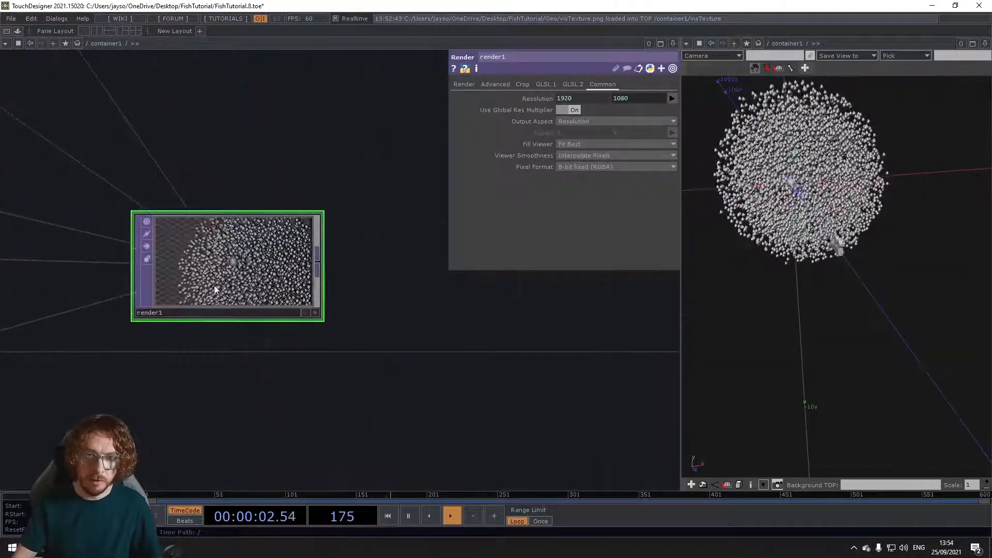
scroll(215, 287, "up", 2)
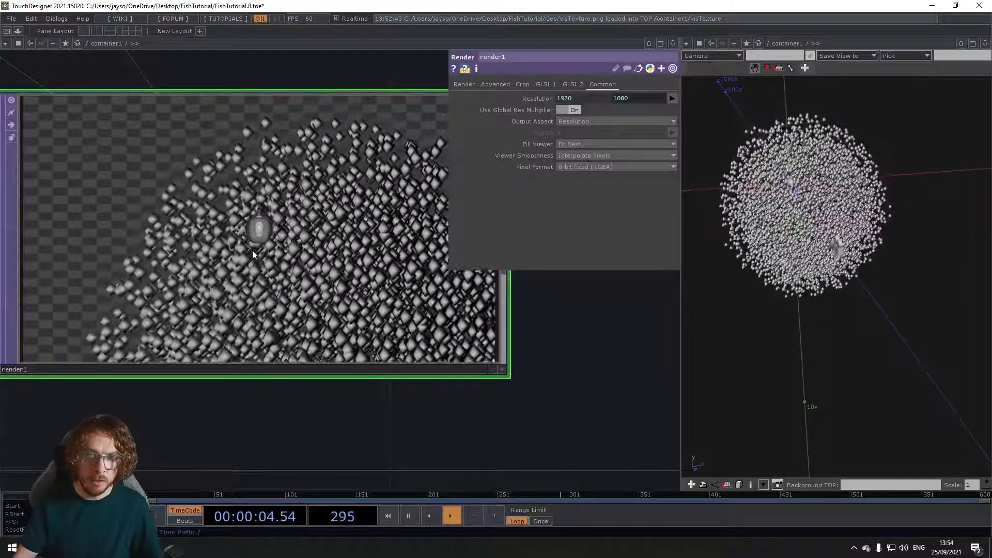
scroll(260, 273, "down", 4)
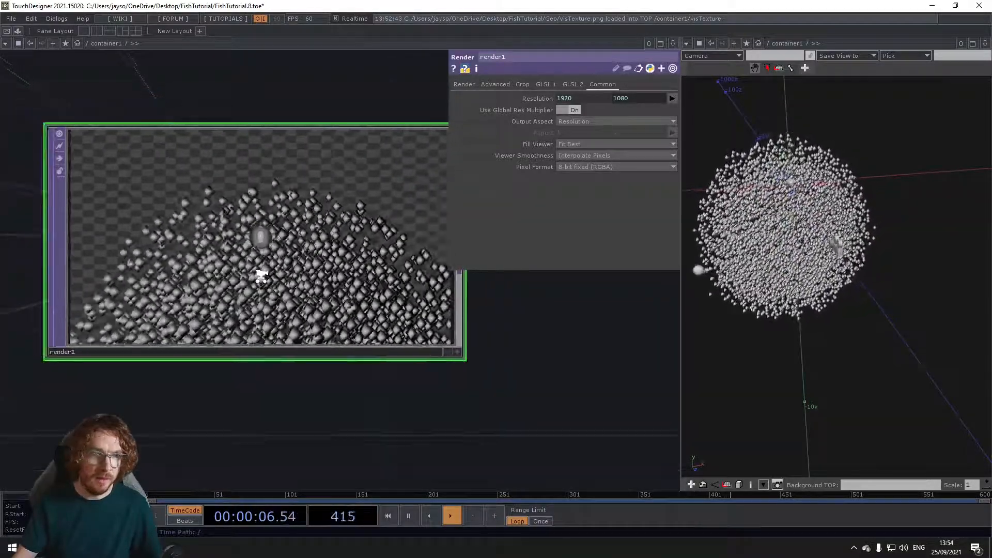
right_click(313, 319)
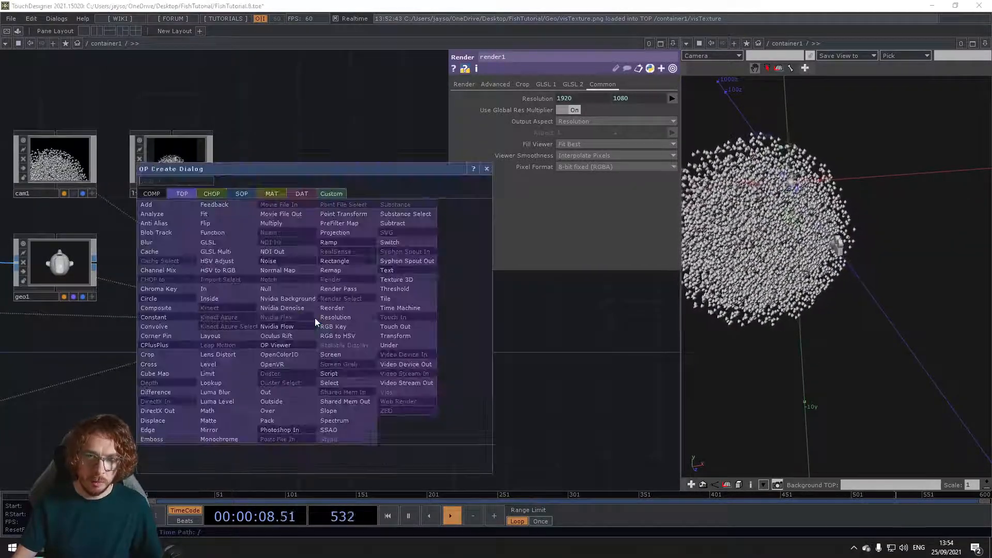
left_click(370, 310)
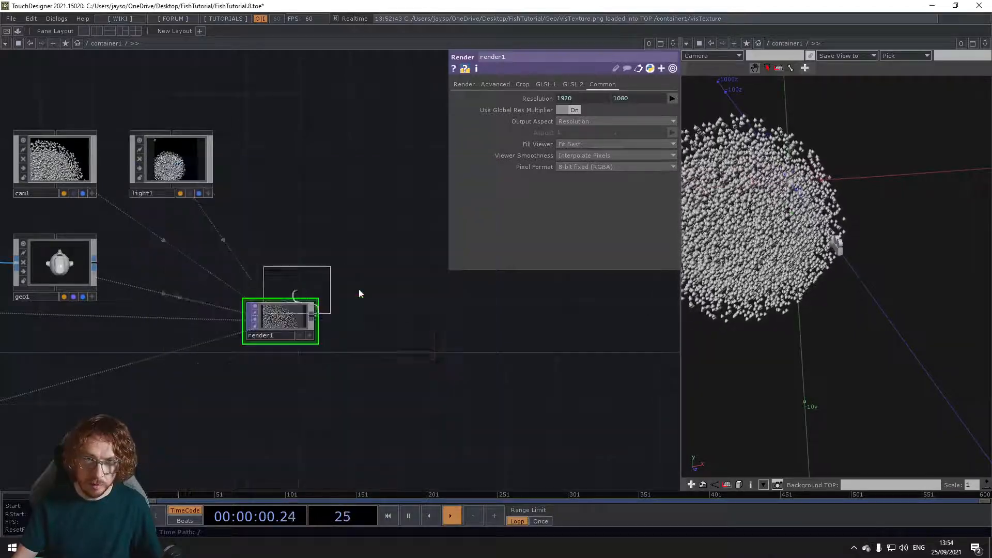
left_click(644, 316)
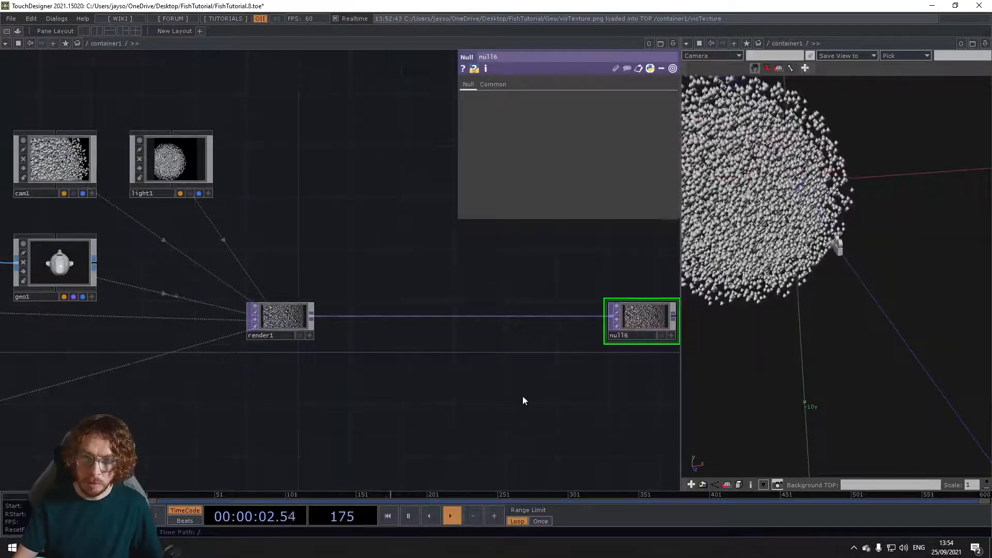
Step: Add a Constant TOP below the wire between the Render and Null TOPs, with the Render TOP as its input
left_click_drag(520, 395, 452, 387)
key("Tab")
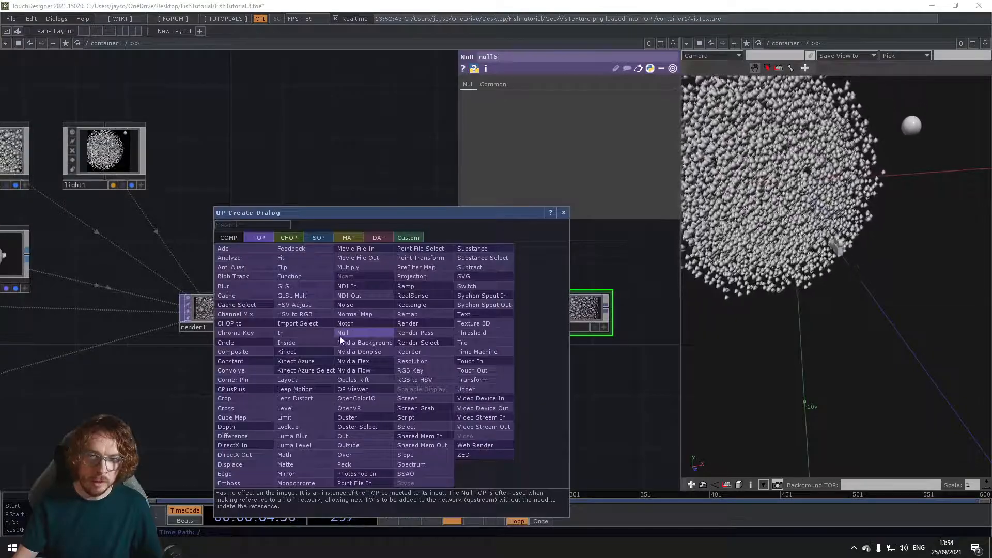
type("c")
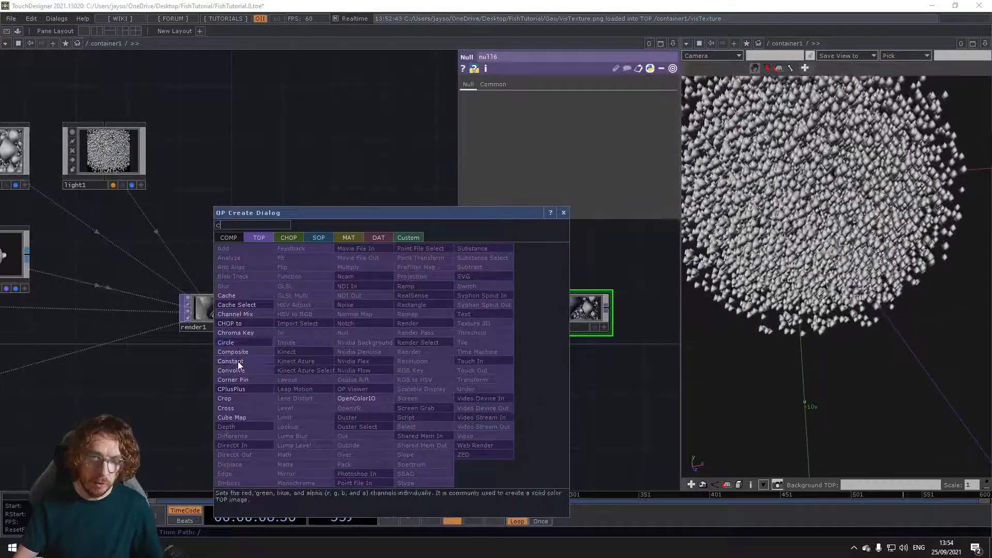
left_click(237, 361)
left_click(405, 361)
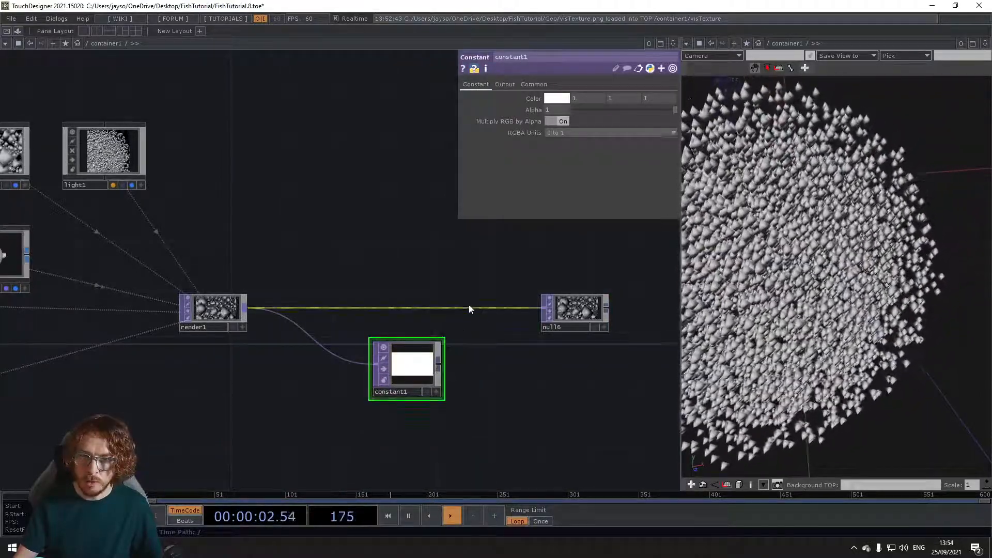
Step: Insert an Over TOP between the Render and Null TOPs and connect the Constant TOP to its second input
right_click(467, 309)
left_click(474, 297)
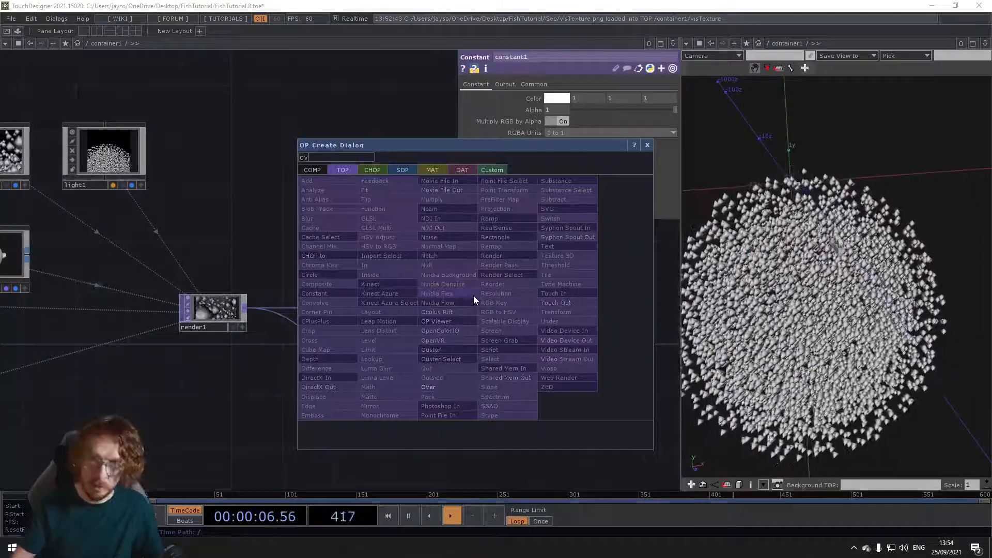
left_click(456, 387)
left_click(480, 312)
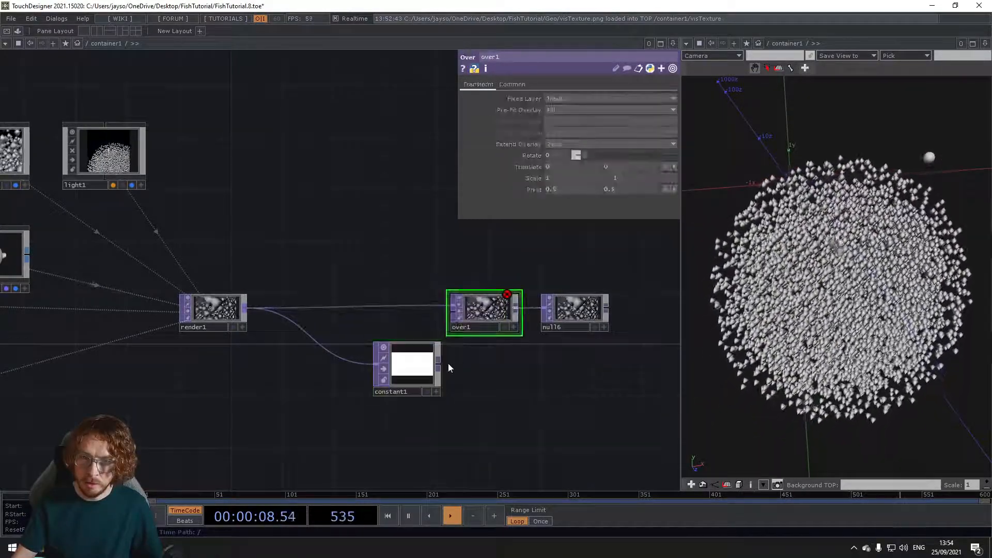
left_click(454, 322)
Step: Set the Constant TOP's color to black
left_click(411, 361)
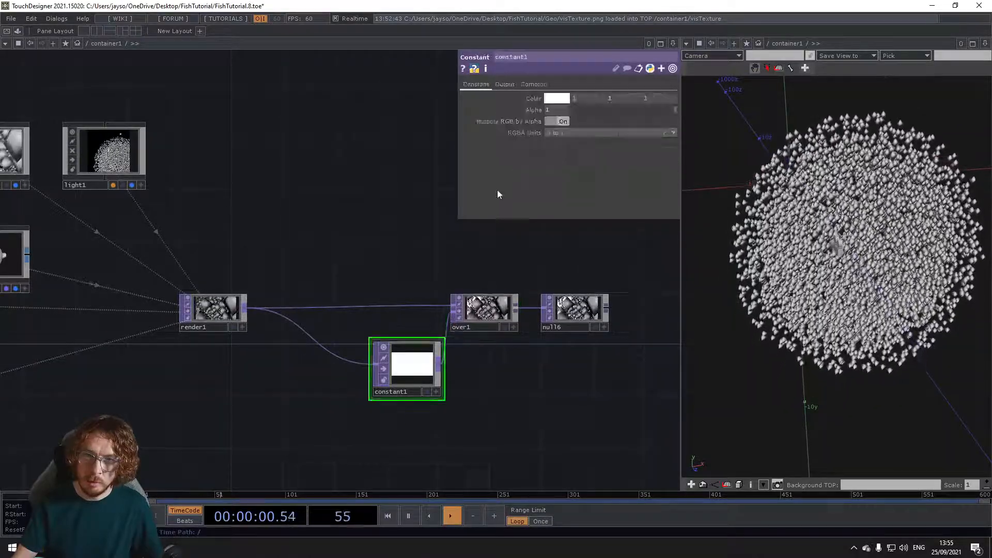
left_click(551, 100)
left_click(542, 76)
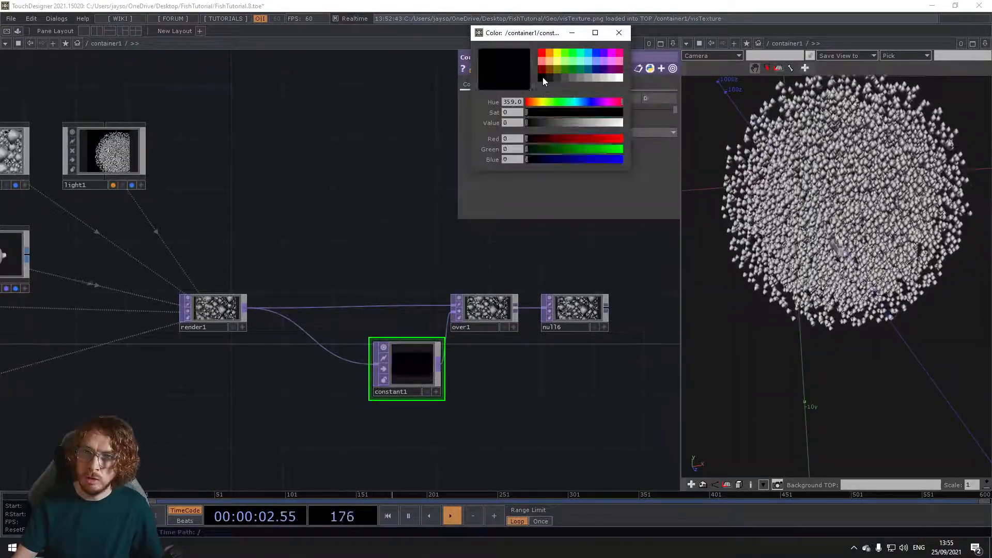
Step: Turn on the display flag of the final Null TOP to show the composited render as the network background
scroll(483, 306, "up", 2)
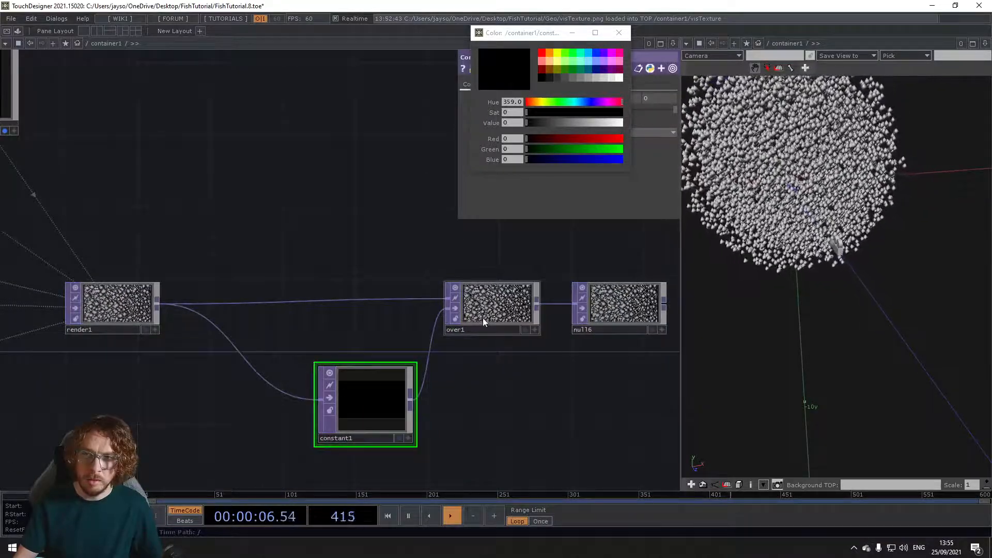
left_click(649, 329)
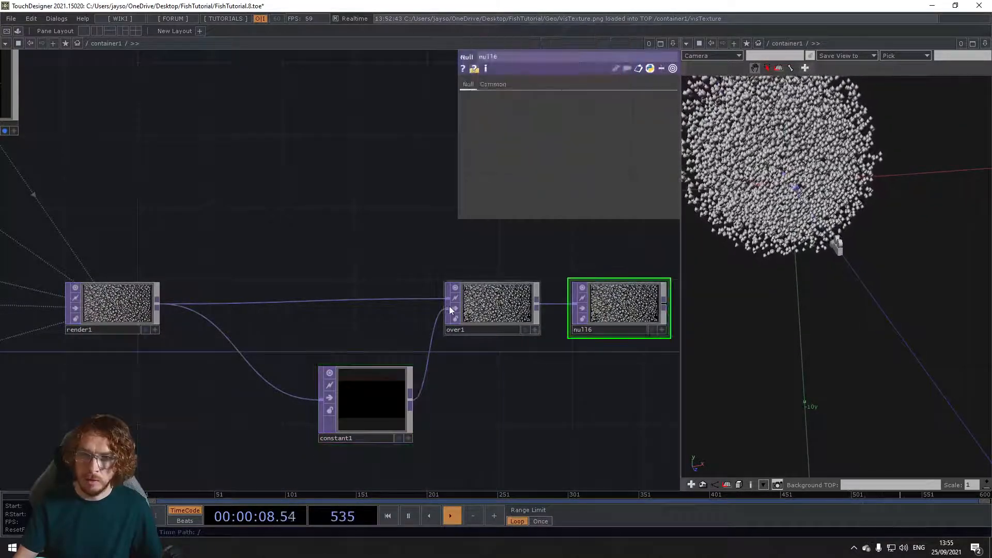
left_click(650, 330)
scroll(353, 274, "down", 1)
scroll(353, 276, "down", 4)
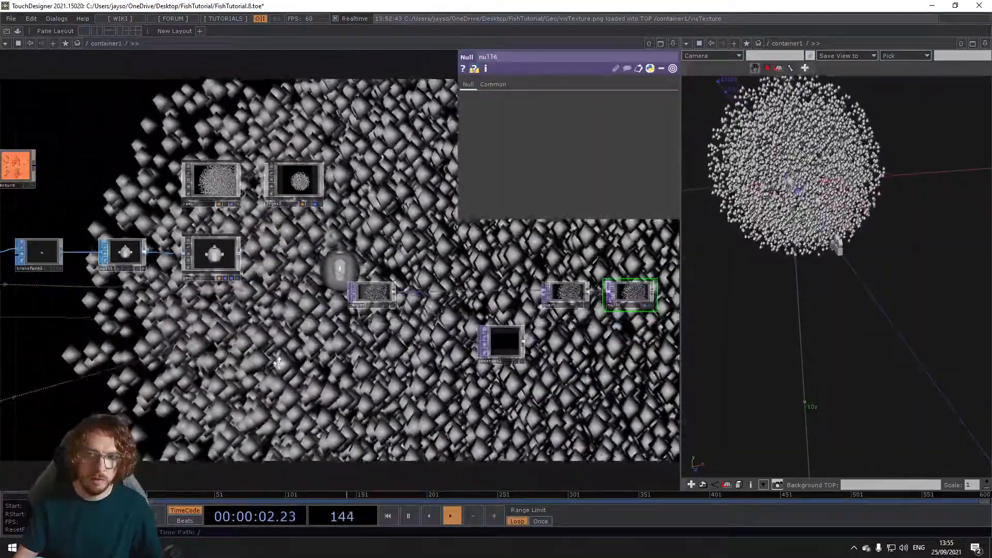
Step: Add an Nvidia Flex TOP to the network beside the actor and the Flex solver
left_click_drag(277, 361, 306, 370)
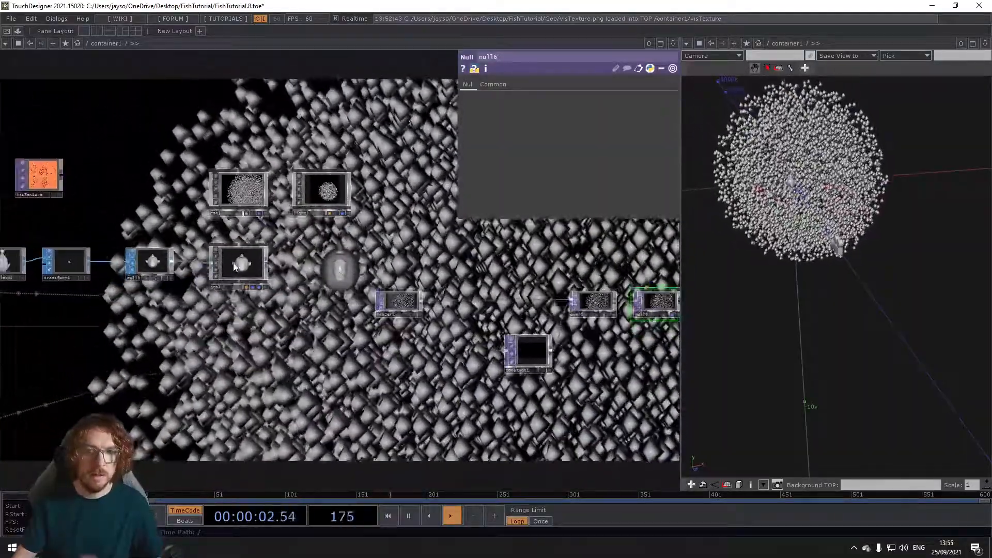
left_click_drag(217, 351, 345, 344)
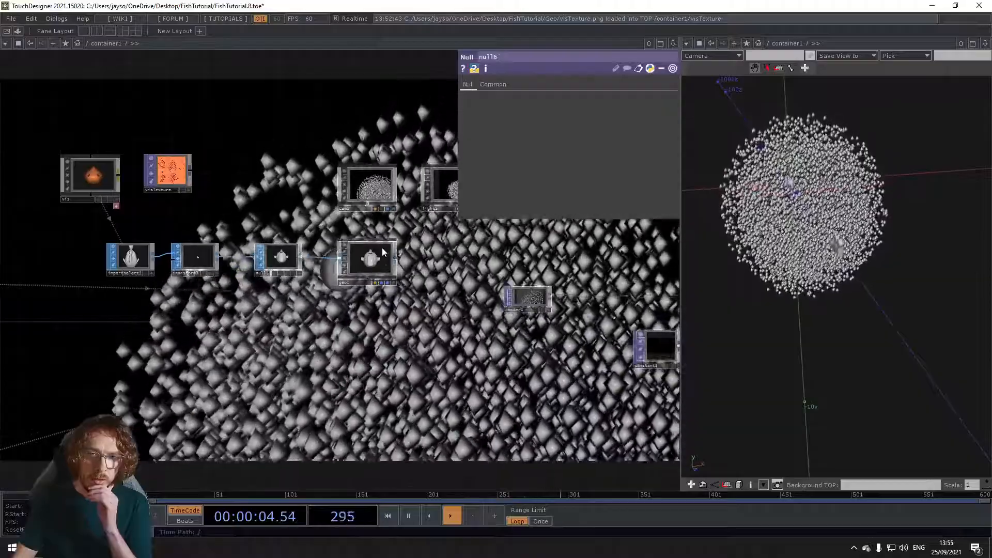
left_click_drag(334, 259, 319, 274)
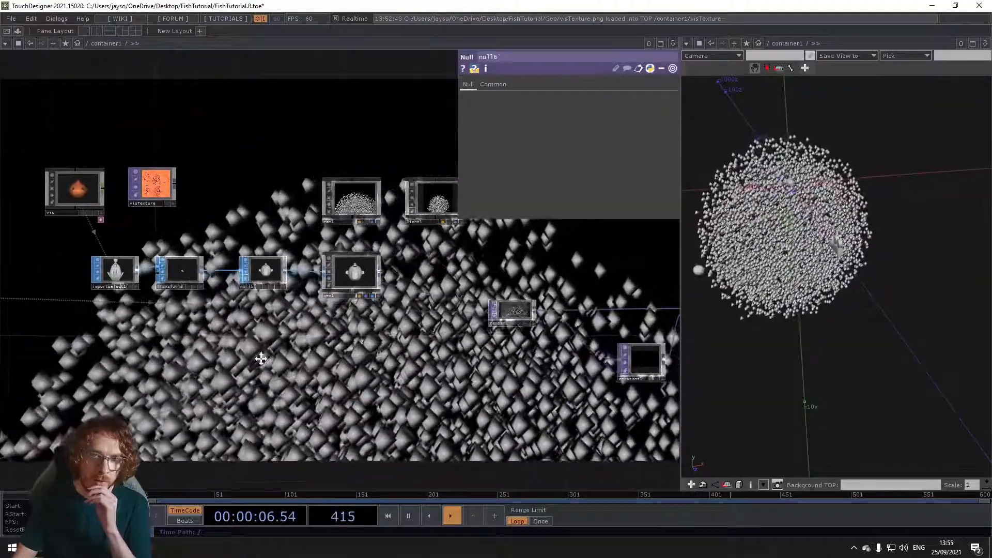
left_click_drag(220, 356, 324, 336)
scroll(325, 337, "down", 3)
left_click_drag(263, 361, 325, 327)
left_click_drag(209, 300, 228, 298)
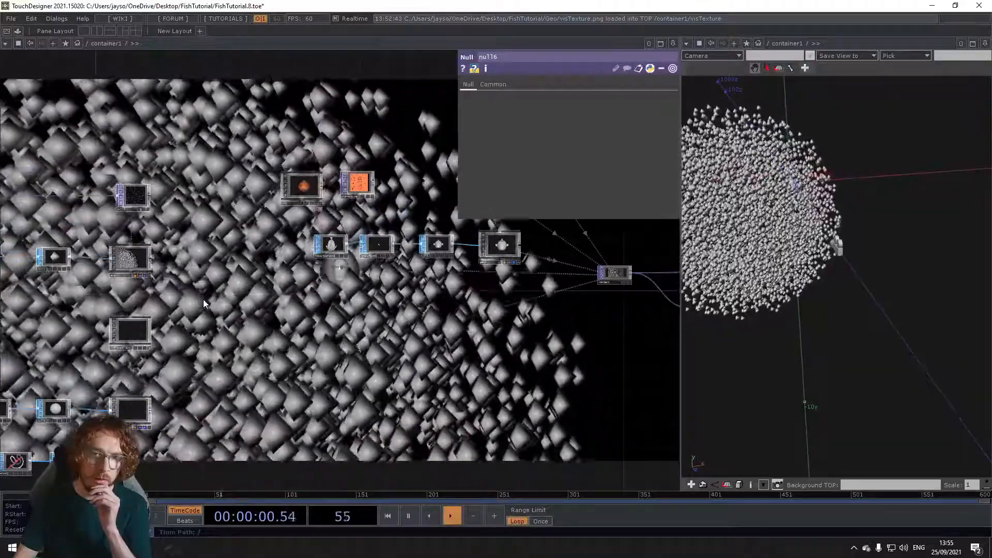
key("Tab")
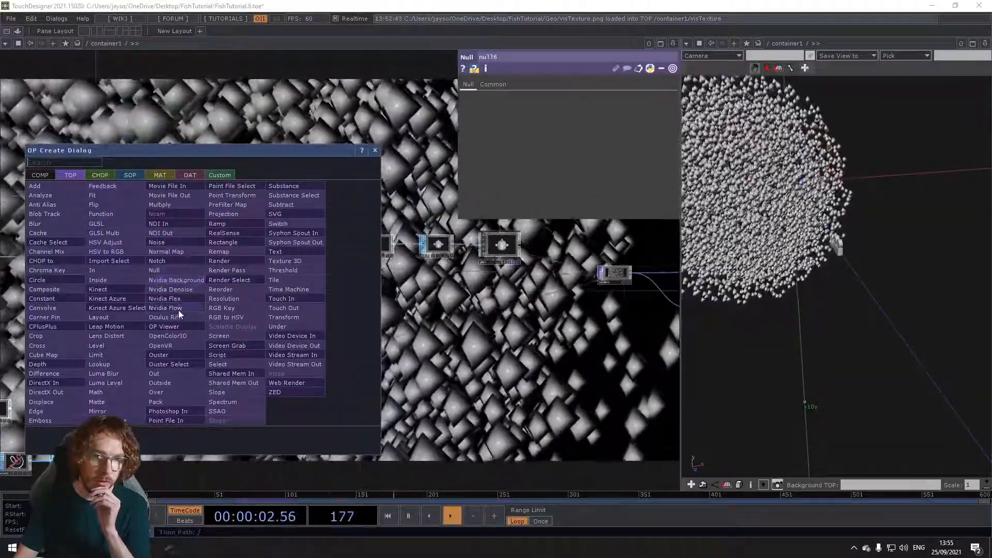
left_click(178, 300)
left_click(217, 298)
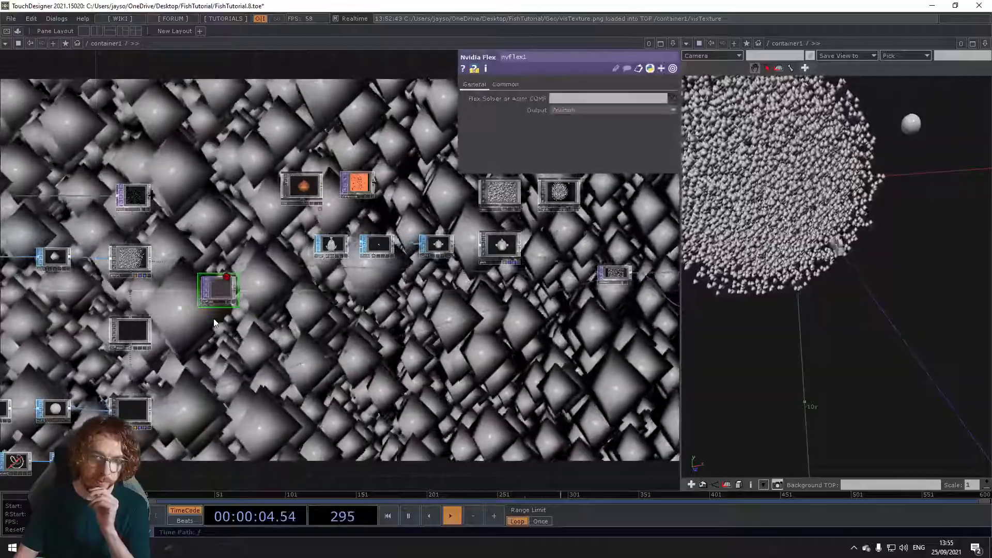
scroll(218, 318, "up", 4)
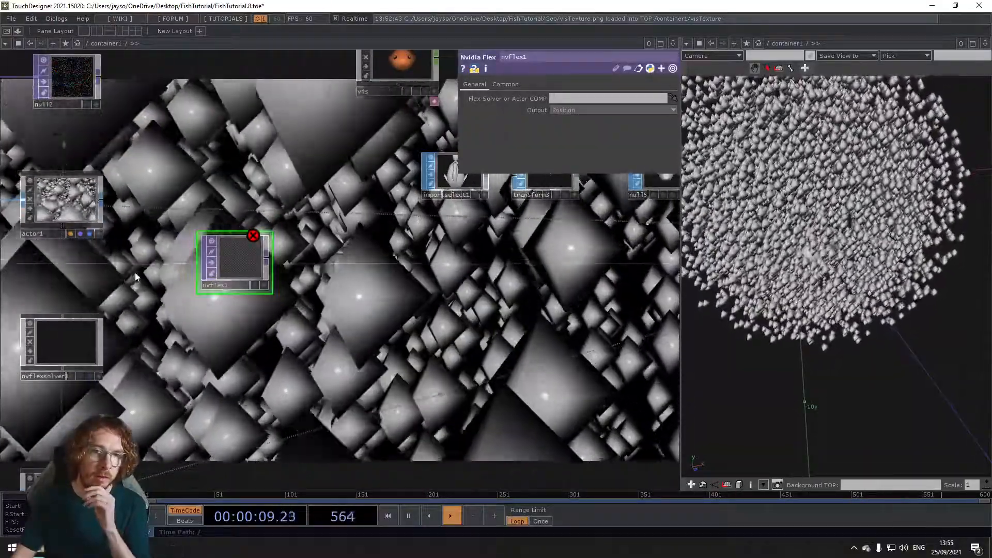
Step: Assign actor1 as the Flex Solver or Actor COMP of the Nvidia Flex TOP
left_click_drag(135, 271, 196, 304)
scroll(120, 227, "up", 3)
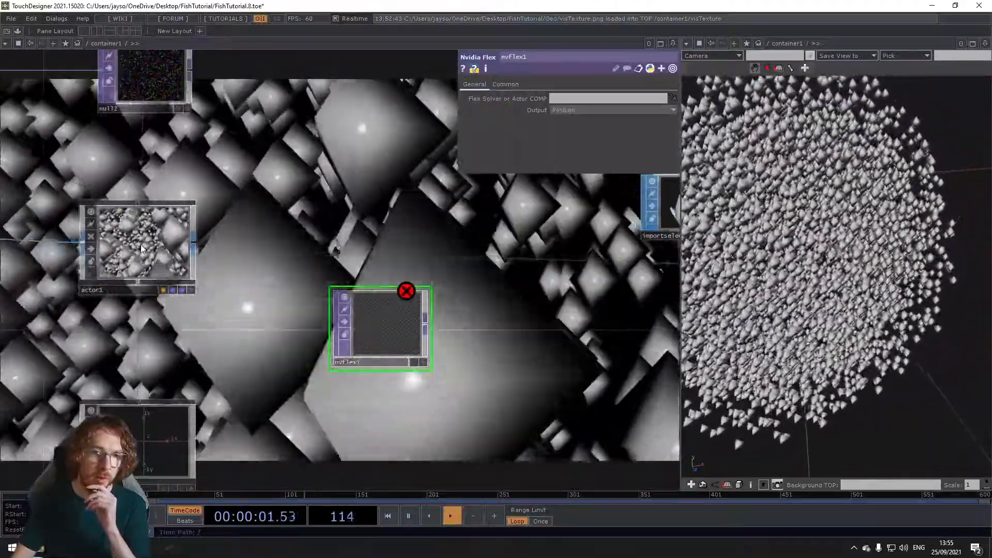
left_click(133, 241)
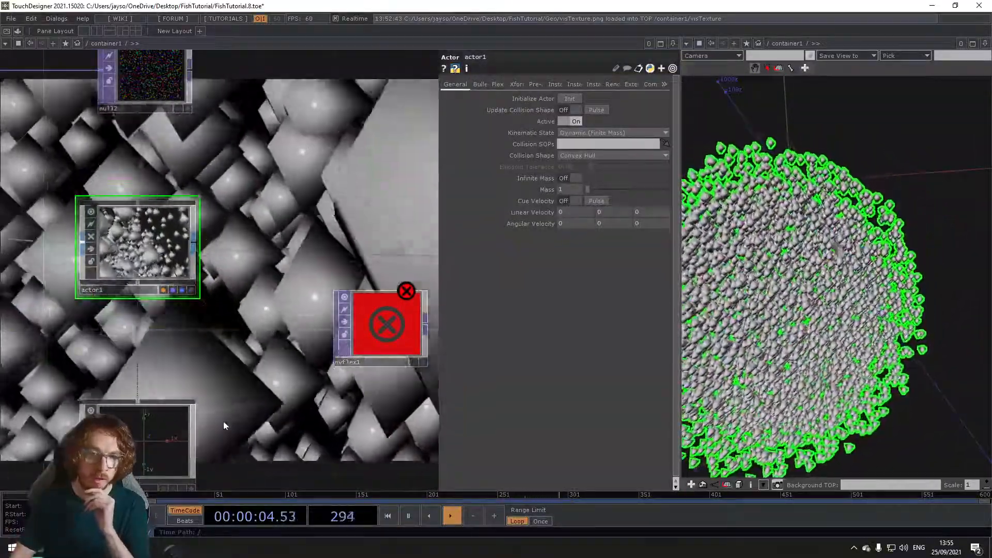
mouse_move(133, 439)
left_mouse_down()
mouse_move(151, 367)
mouse_move(117, 404)
mouse_move(115, 422)
mouse_move(133, 422)
left_mouse_up()
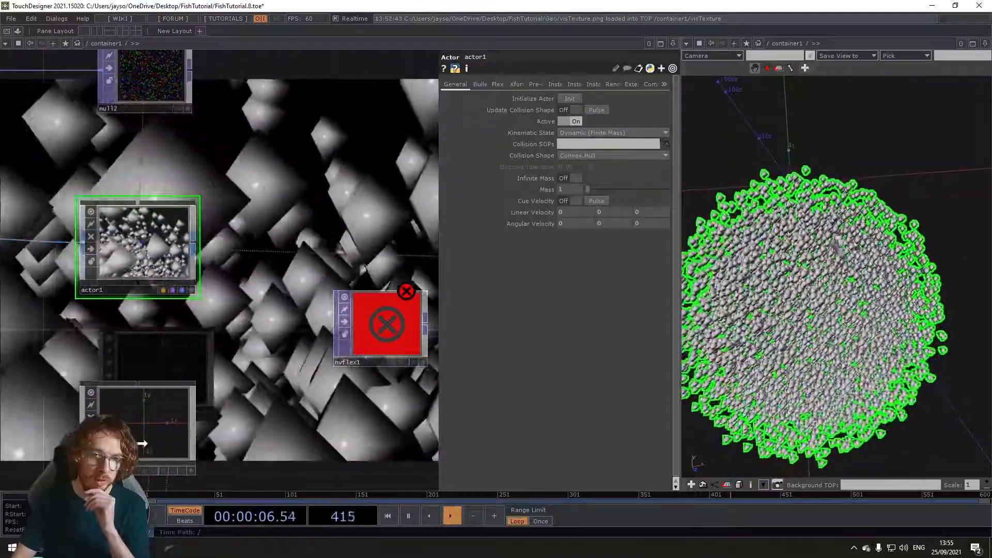
left_click(148, 435)
left_click(163, 259)
left_click(168, 408)
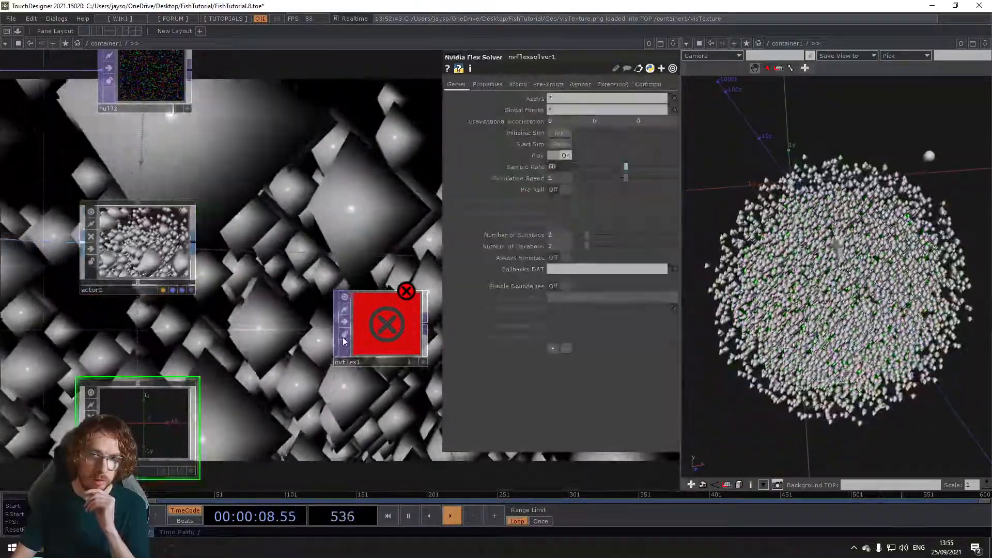
left_click(386, 324)
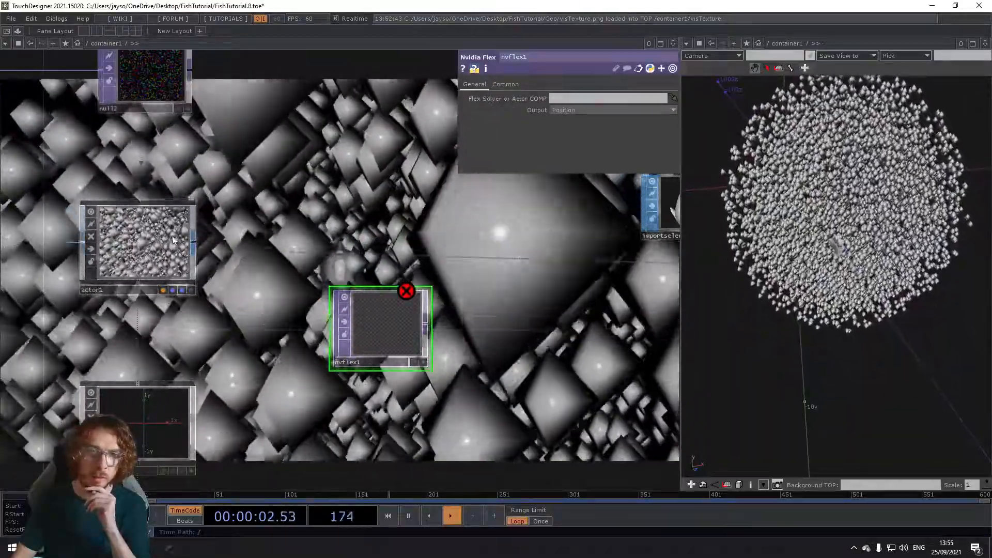
left_click_drag(150, 247, 579, 99)
scroll(386, 326, "up", 5)
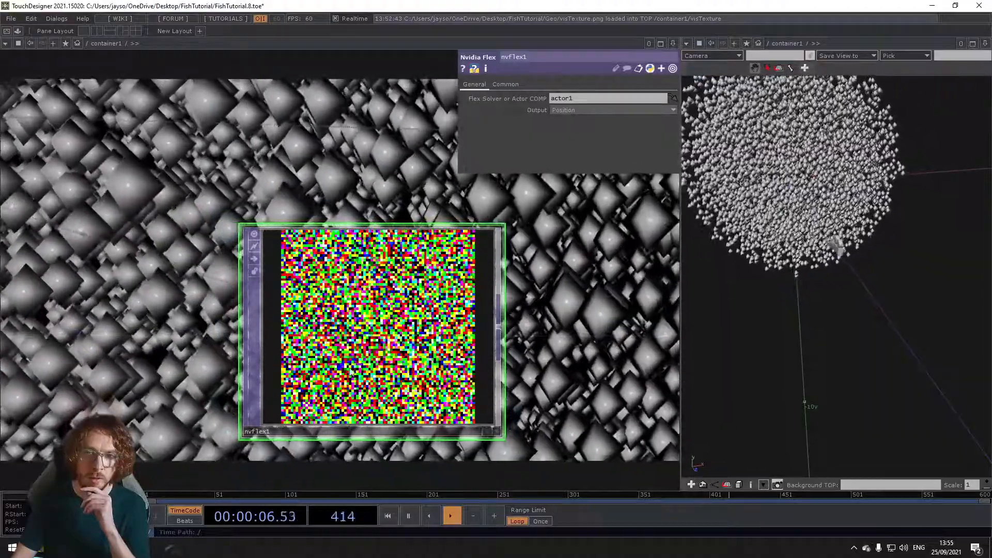
scroll(350, 372, "down", 8)
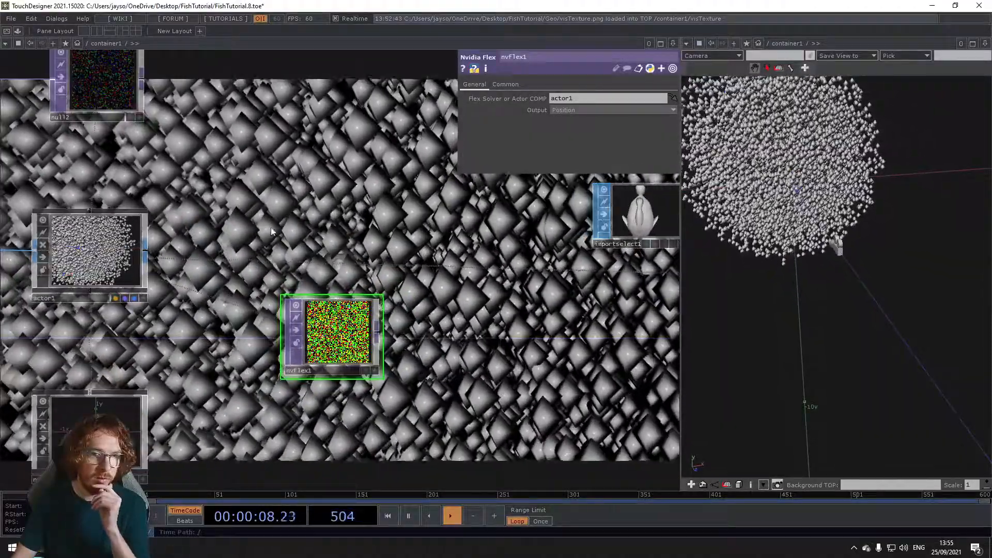
Step: Append a Null TOP to the output of the Nvidia Flex TOP
left_click_drag(239, 296, 323, 203)
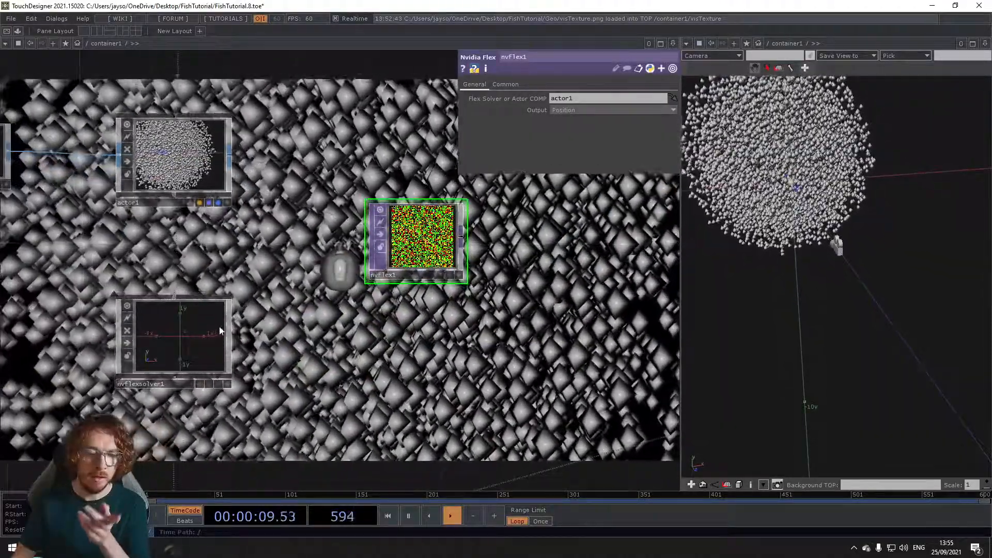
left_click(219, 327)
left_click_drag(278, 336, 158, 326)
left_click_drag(323, 332, 198, 341)
scroll(200, 339, "down", 3)
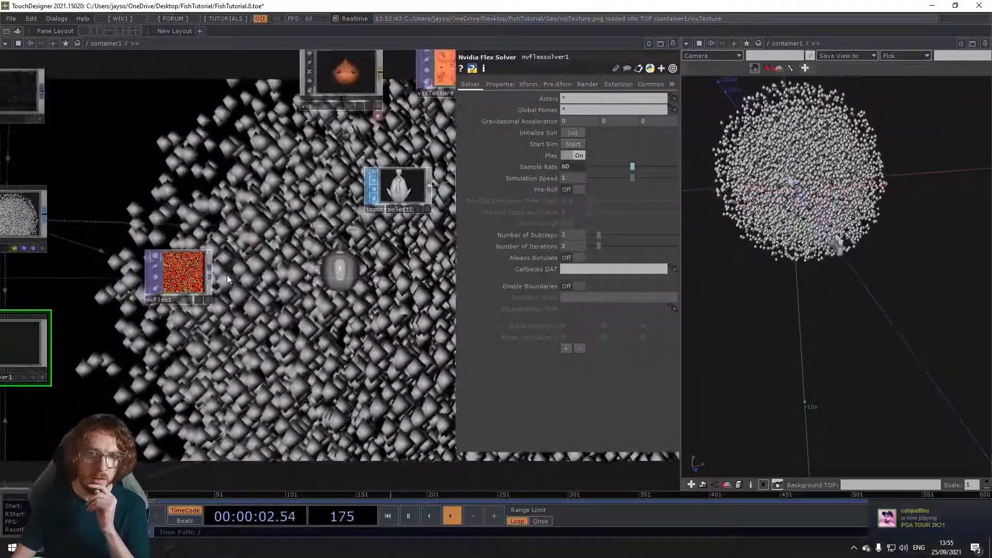
key("Tab")
left_click(162, 242)
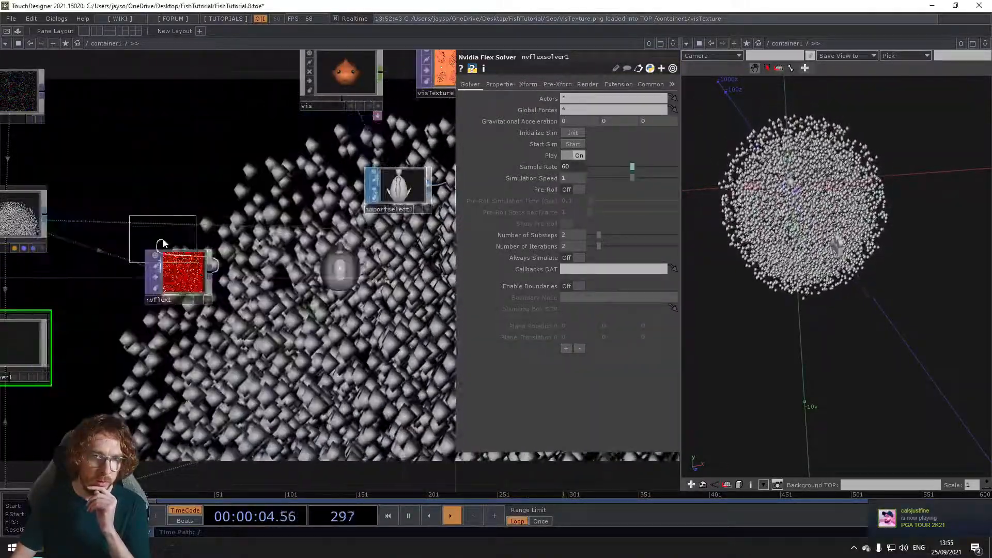
left_click(410, 275)
left_click_drag(378, 342, 304, 349)
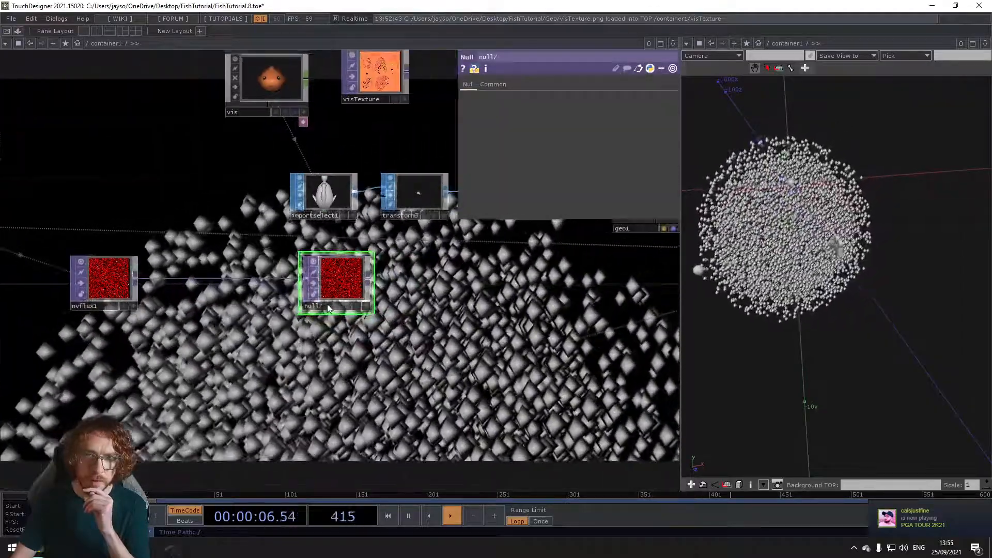
Step: Rename the Null TOP after the Nvidia Flex TOP to fishPos
left_click(328, 305)
type("fish")
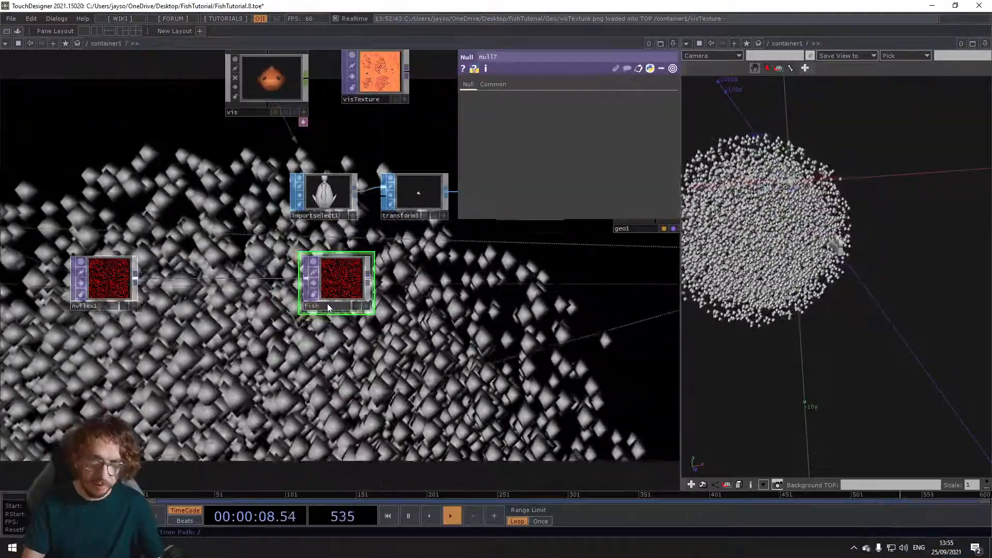
type("Pos")
key("Return")
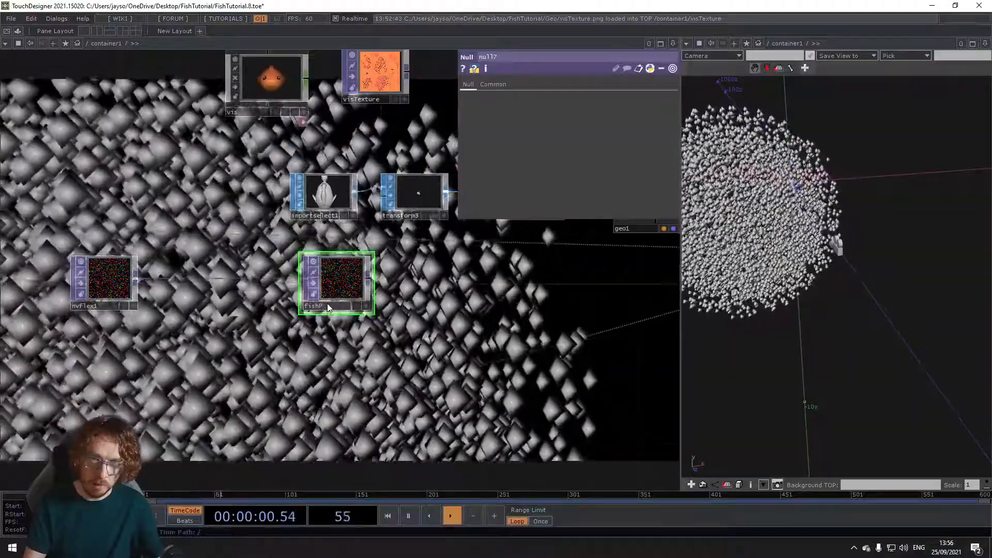
Step: Turn on instancing for the fish Geometry COMP geo1, using fishPos as the Translate OP
scroll(457, 325, "down", 5)
scroll(456, 325, "down", 2)
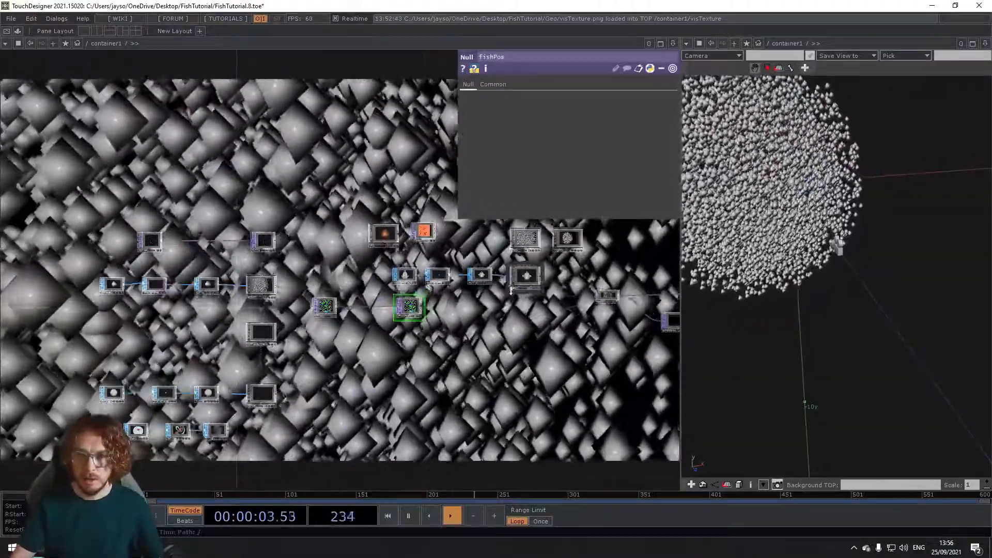
left_click(525, 283)
left_click_drag(400, 362, 266, 362)
left_click(517, 84)
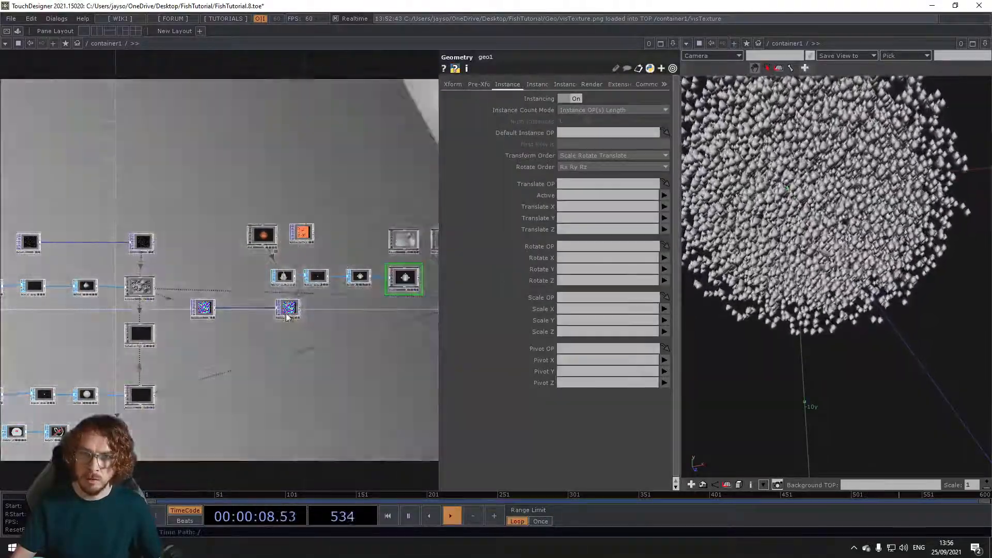
left_click_drag(287, 313, 607, 184)
Step: Map geo1's instance Translate X, Y and Z to the r, g and b channels
left_click(603, 207)
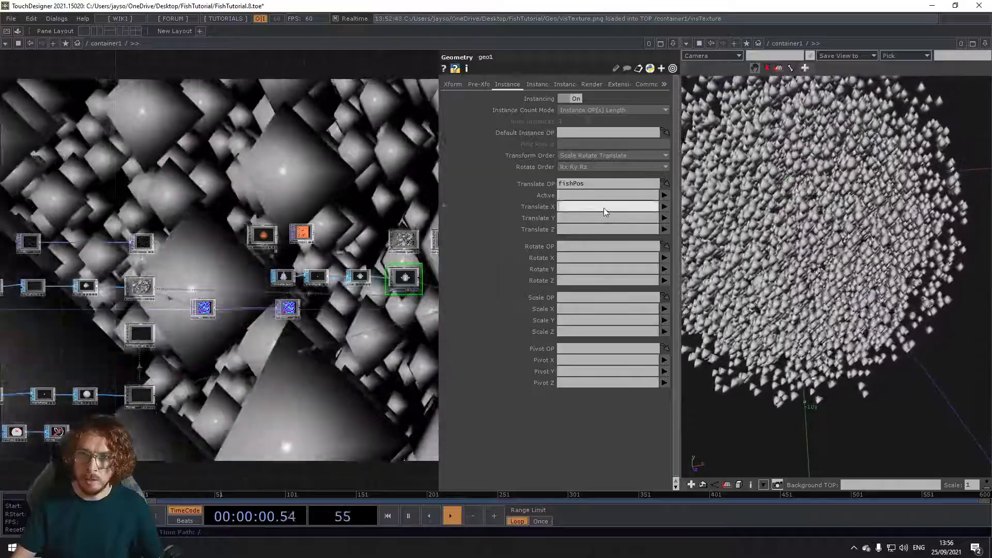
type("r")
key("Tab")
type("g")
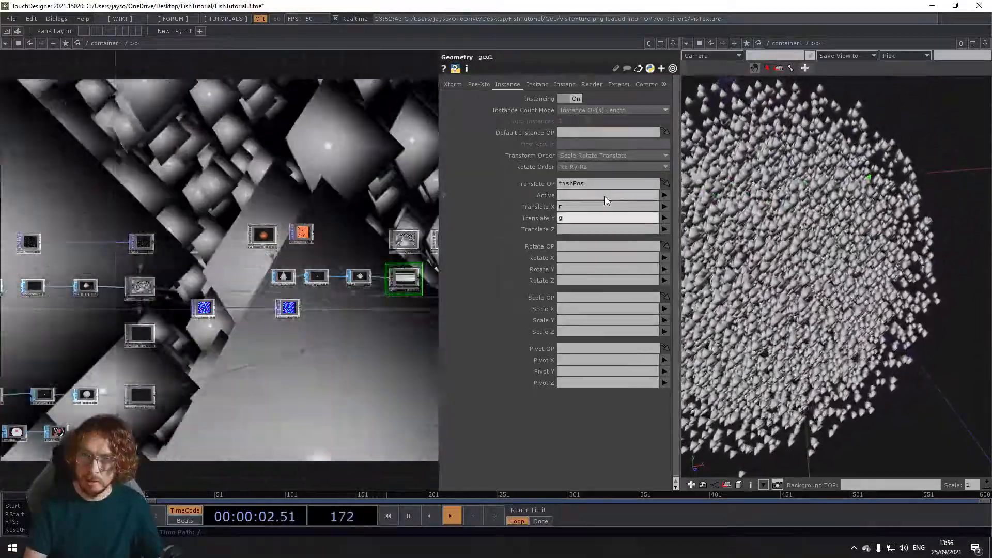
key("Tab")
type("b")
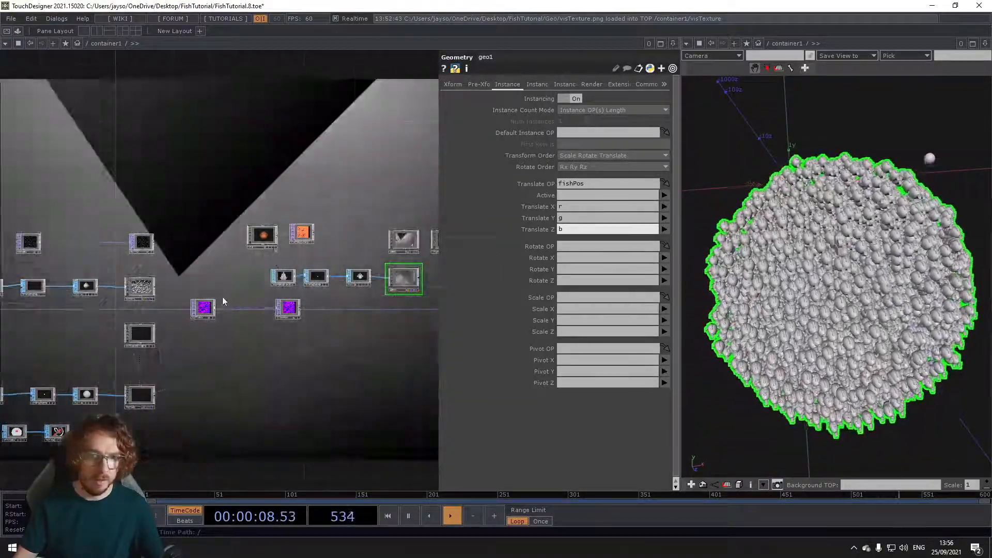
Step: Close the 3D geometry viewer pane so the network editor fills the workspace
scroll(150, 298, "up", 4)
scroll(187, 318, "up", 3)
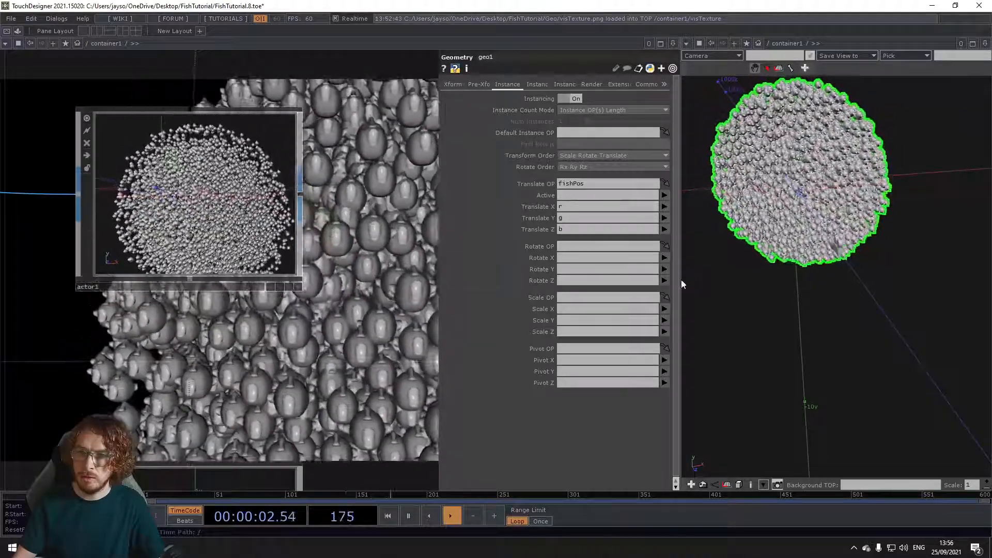
left_click_drag(680, 281, 683, 284)
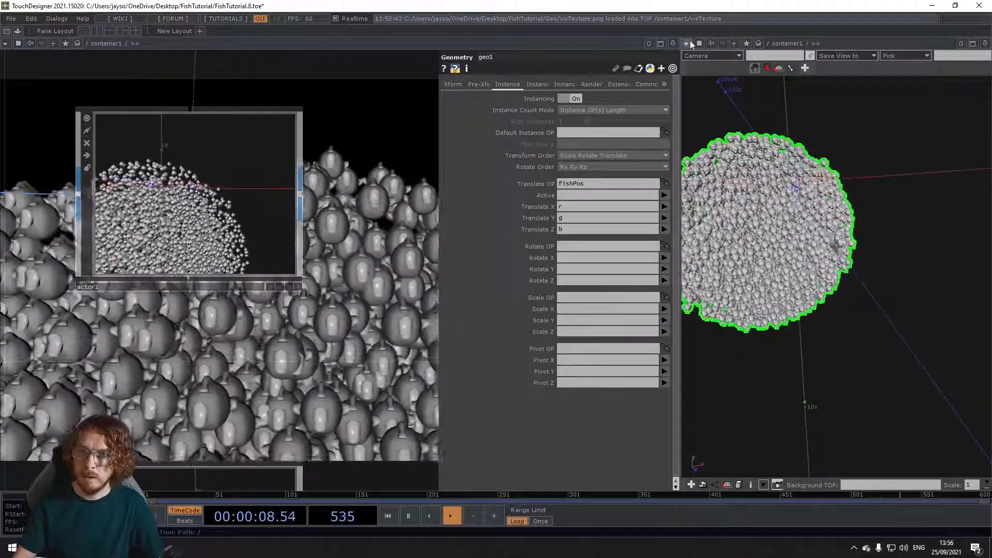
left_click(688, 43)
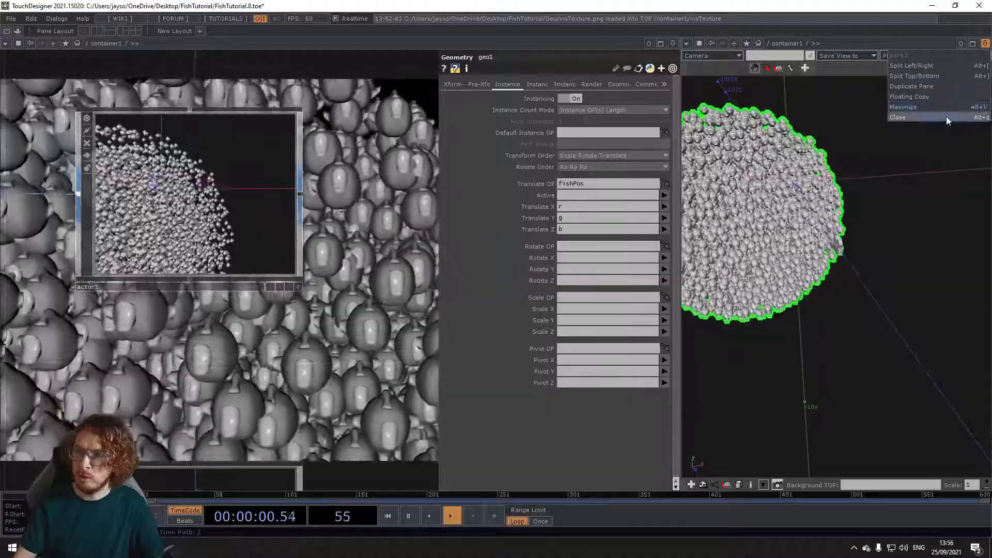
left_click(947, 117)
Step: Set the uniform scale of the fish model's Transform SOP, transform3, to 0.1
scroll(388, 320, "down", 5)
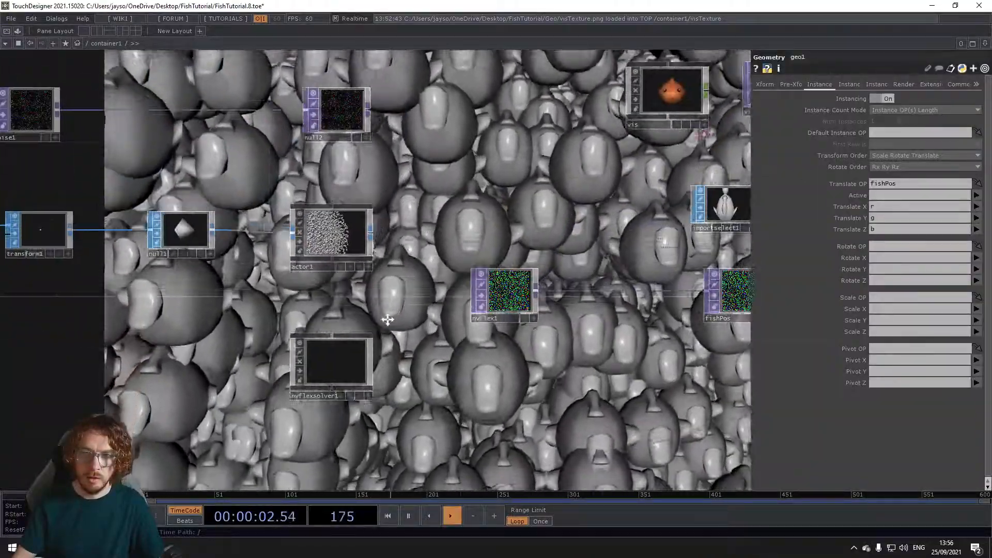
left_click_drag(388, 320, 377, 316)
left_click_drag(570, 214, 404, 228)
left_click_drag(455, 266, 315, 253)
left_click_drag(482, 295, 421, 318)
left_click_drag(436, 180, 419, 179)
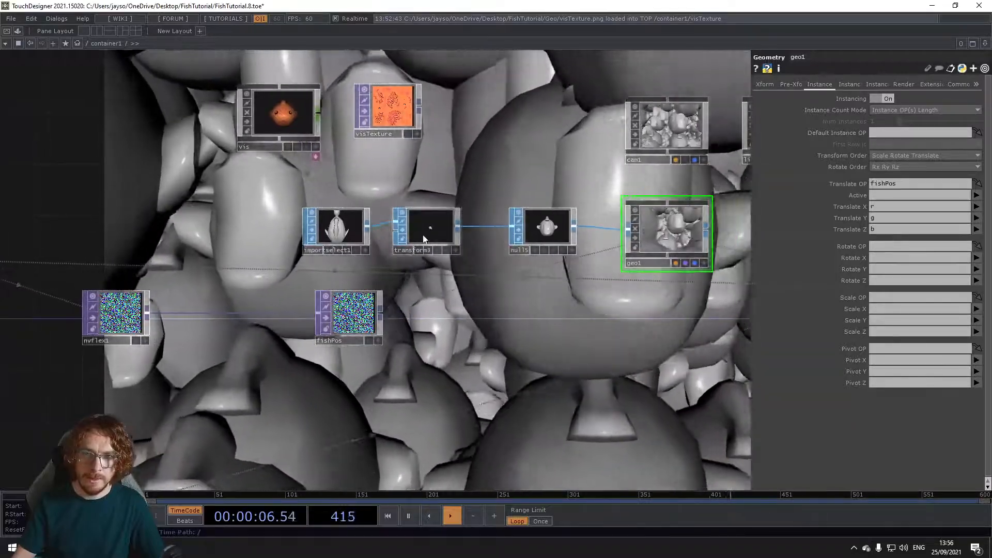
left_click(430, 229)
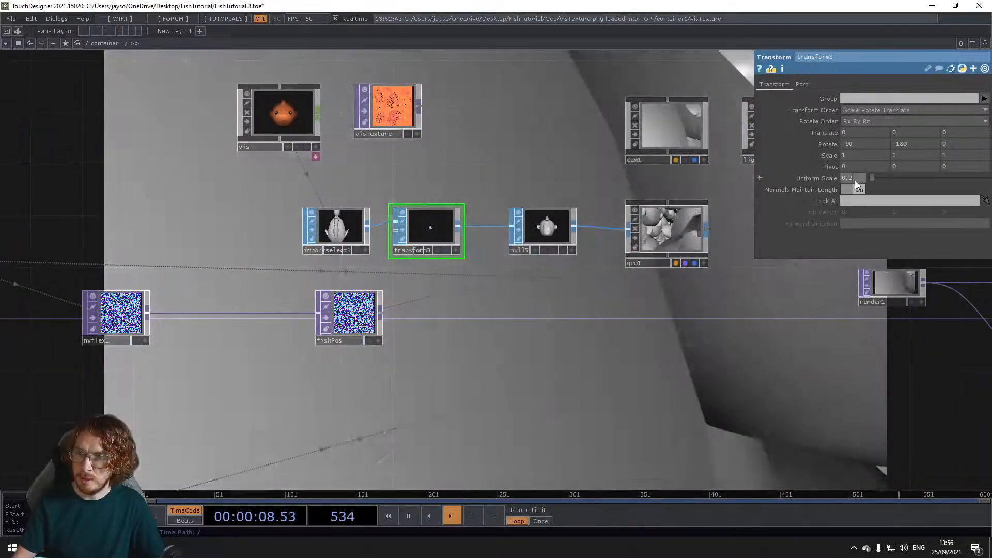
mouse_move(855, 183)
middle_mouse_down()
mouse_move(850, 166)
mouse_move(857, 188)
mouse_move(853, 168)
mouse_move(862, 167)
mouse_move(860, 185)
middle_mouse_up()
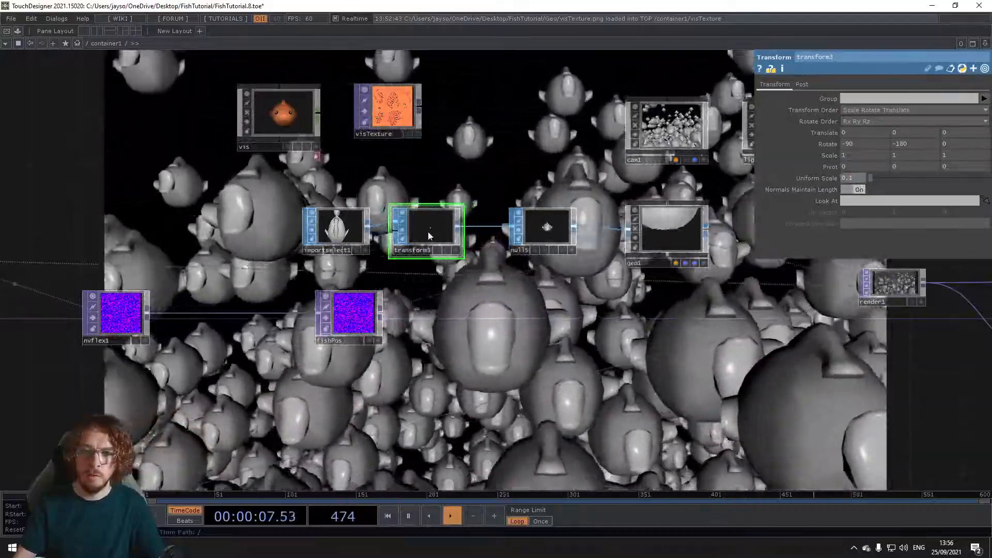
left_click_drag(427, 242, 439, 242)
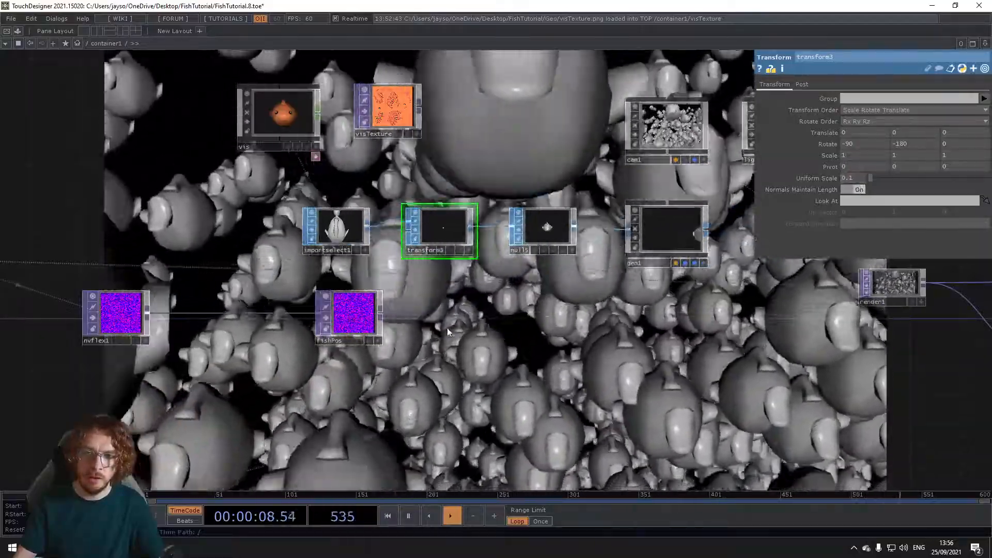
scroll(427, 349, "down", 4)
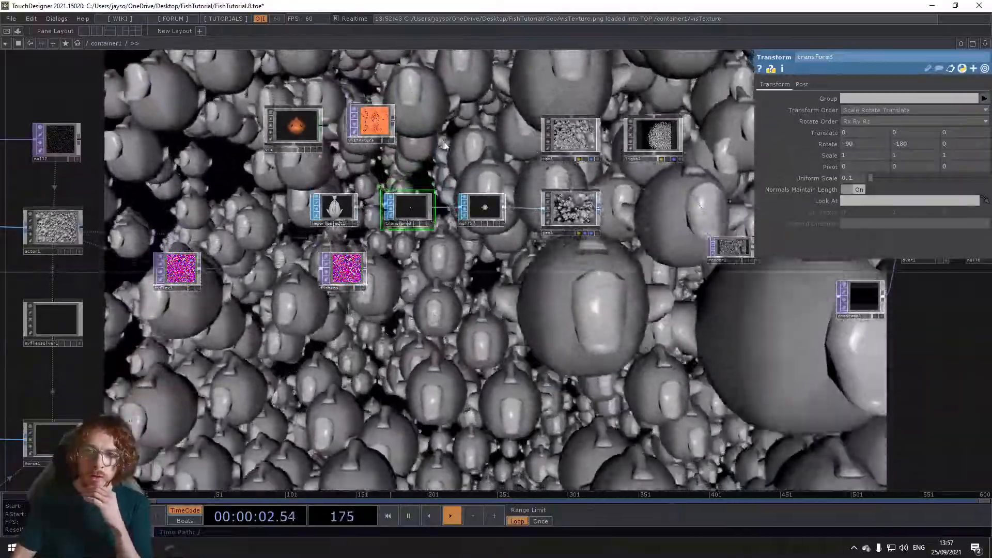
key("Tab")
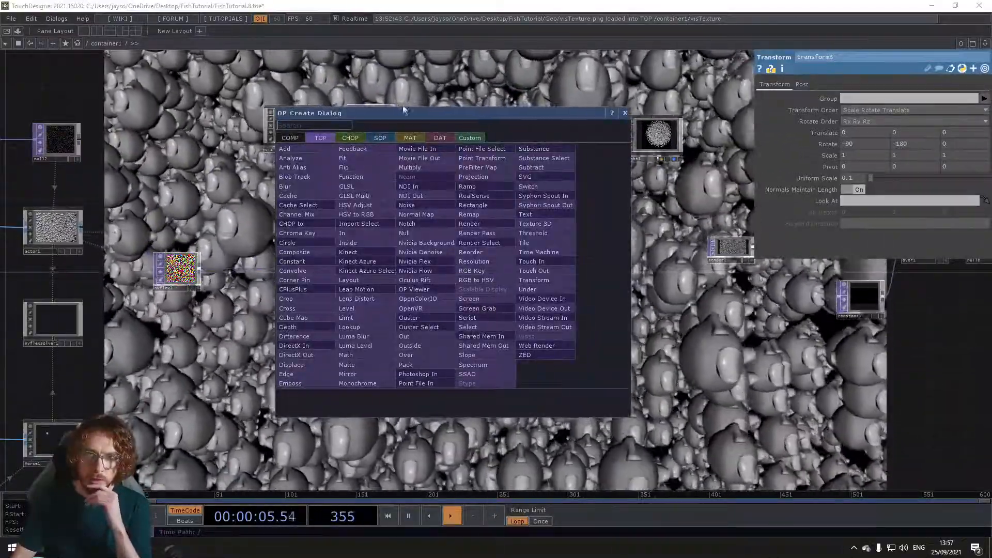
key("Escape")
Step: Move the nvflex1 and fishPos nodes together further down, away from the fish geometry chain
left_click_drag(398, 122, 398, 131)
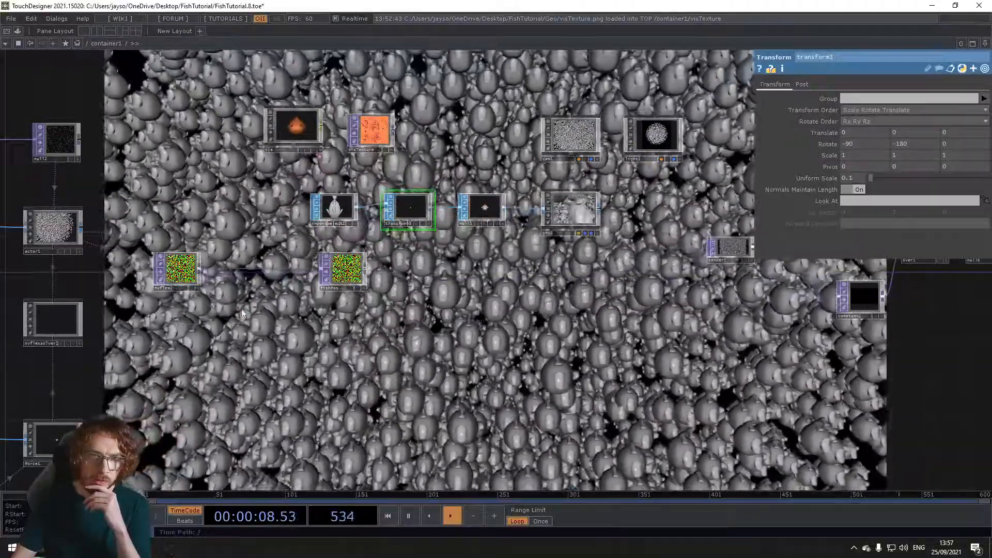
right_click_drag(186, 310, 347, 274)
left_click_drag(344, 273, 344, 356)
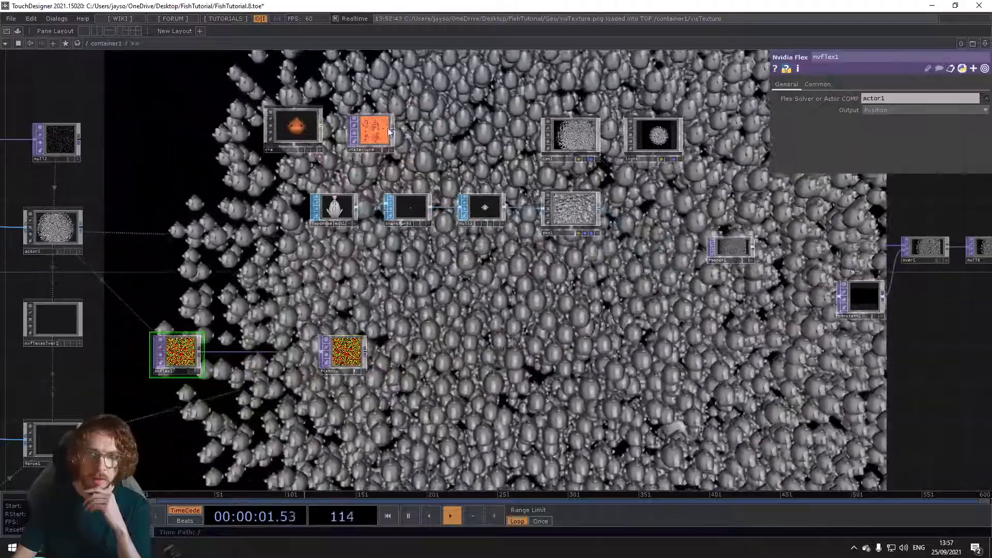
left_click_drag(449, 142, 445, 162)
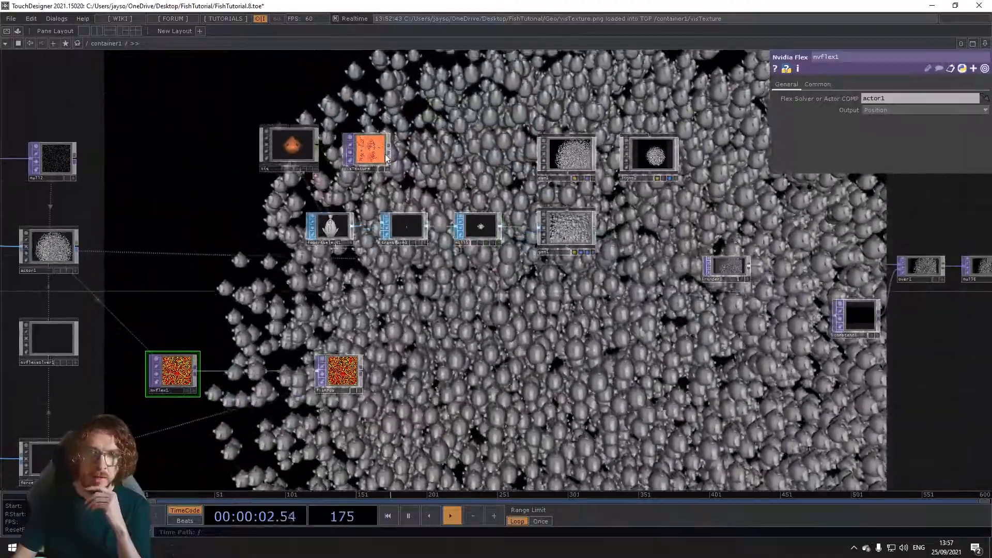
Step: Add a Phong material below the fish geometry chain, append a Null to it, and assign that Null to geo1 as its material
key("Tab")
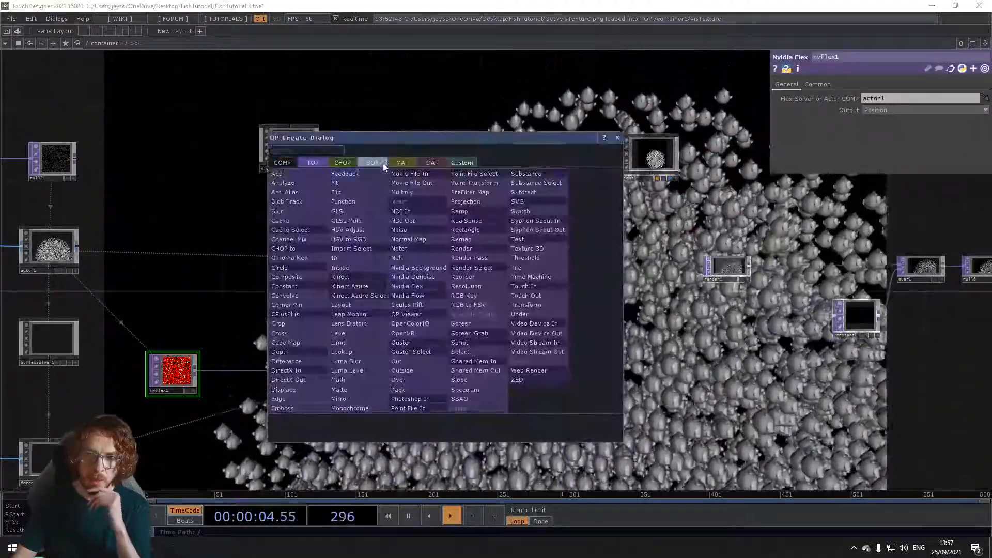
left_click(317, 267)
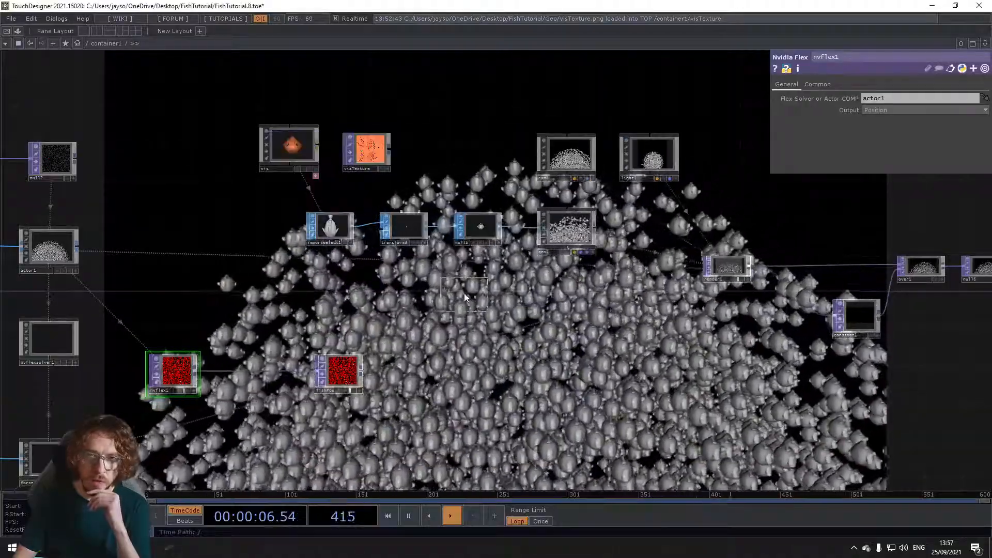
left_click(472, 288)
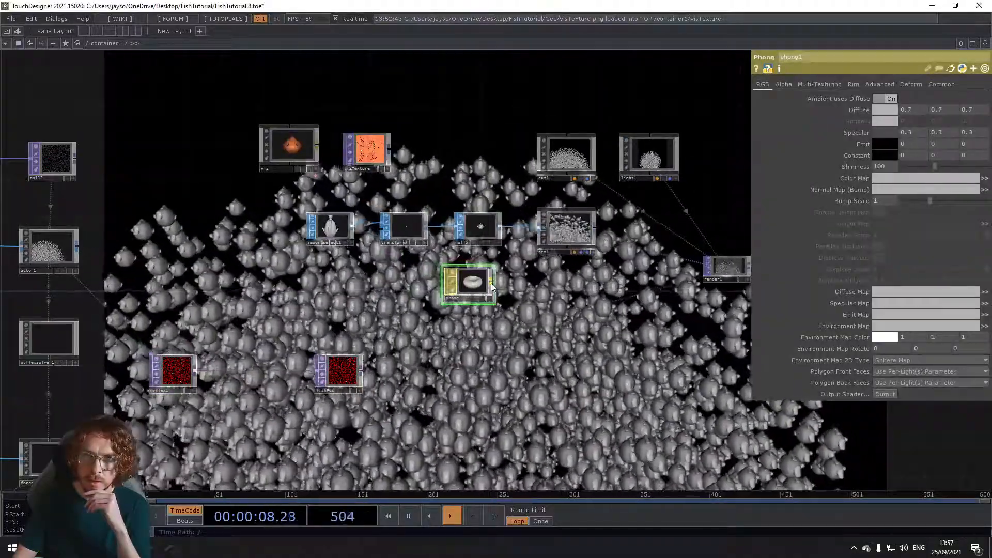
right_click(491, 283)
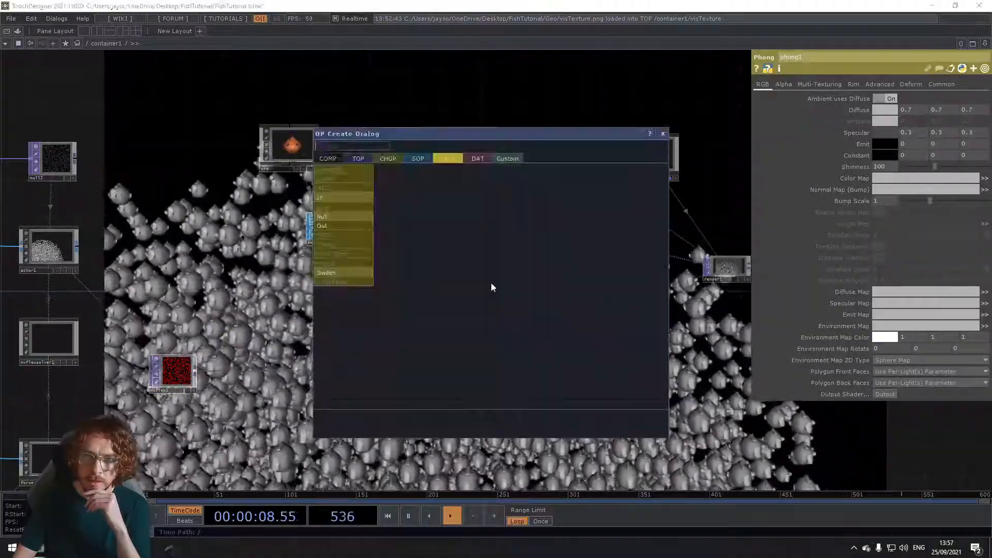
left_click(367, 228)
left_click(542, 287)
left_click_drag(542, 284, 571, 220)
left_click(569, 222)
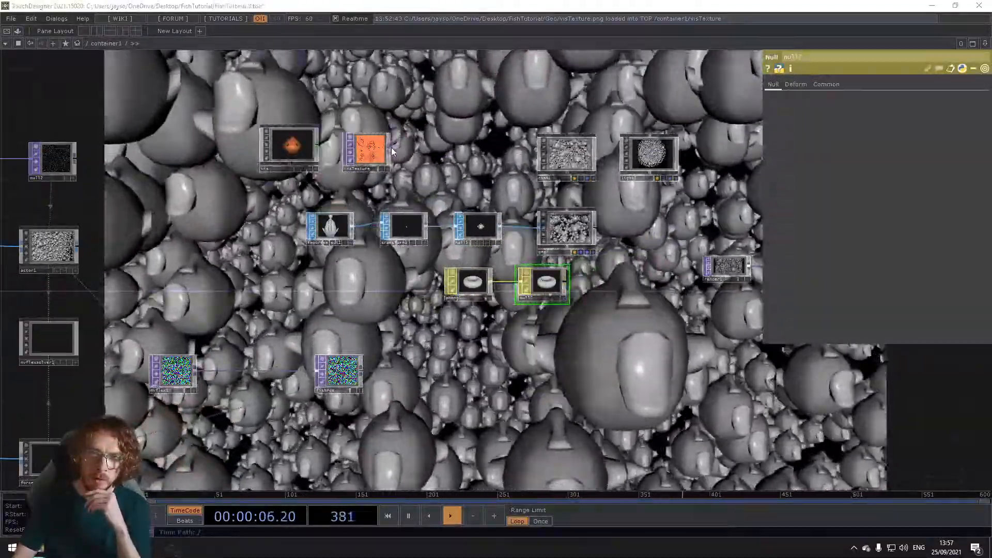
Step: Append a Null TOP to the output of the visTexture node
right_click(393, 151)
left_click(380, 131)
left_click(448, 153)
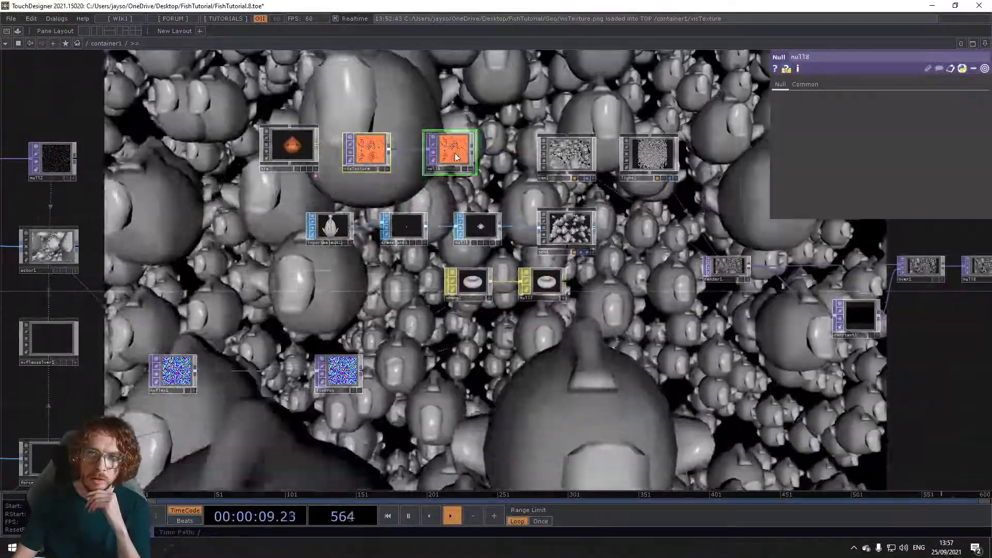
Step: Move visTexture and its Null beside the Phong material and assign the Null as phong1's Color Map
left_click_drag(455, 158, 476, 287)
left_click(411, 321)
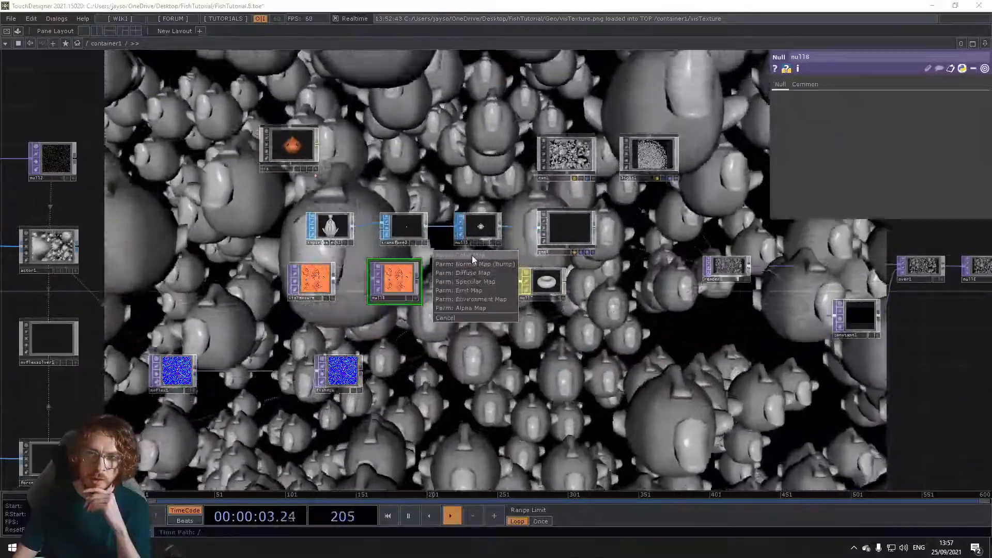
left_click(472, 255)
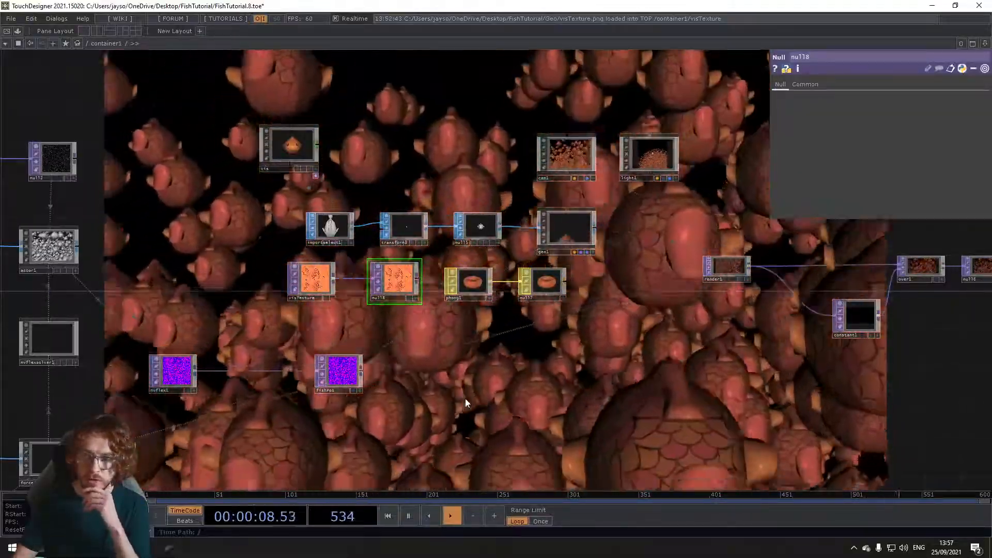
left_click_drag(465, 398, 464, 303)
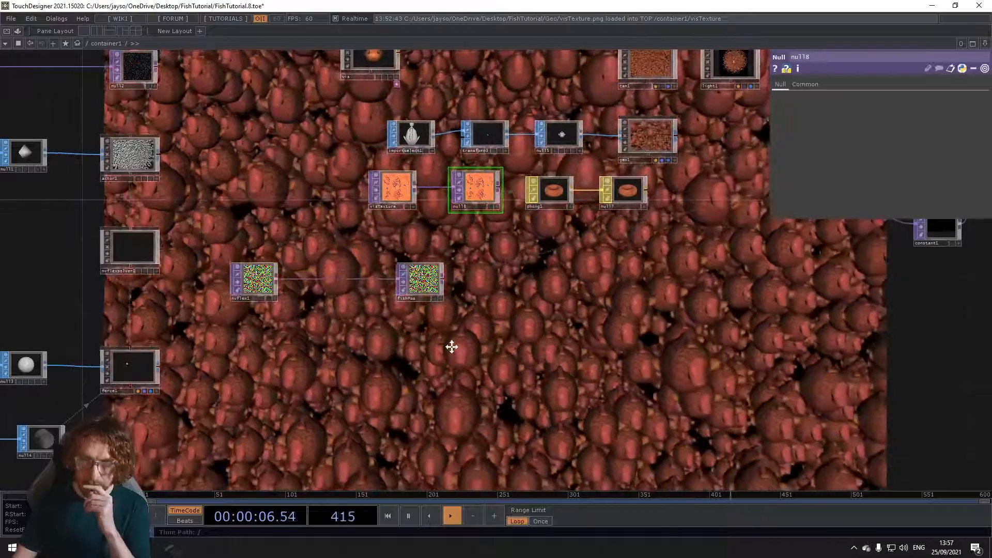
left_click_drag(452, 348, 449, 338)
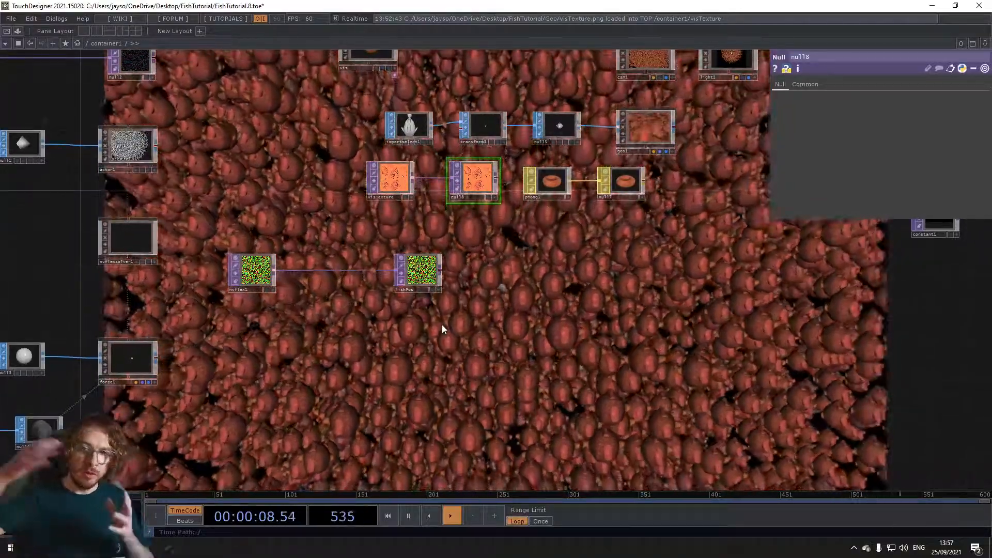
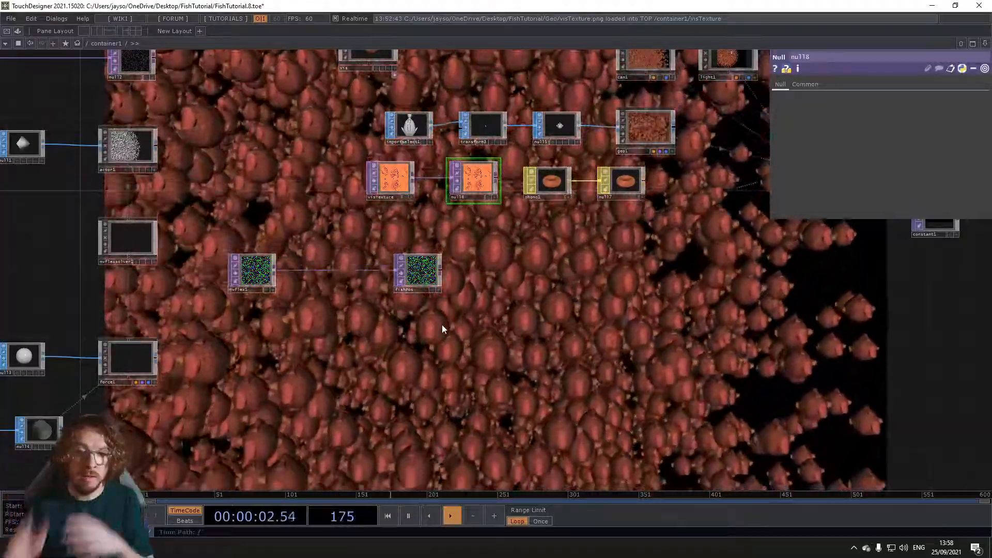
Step: Add an Object CHOP in the empty network area below the nvflex1 and fishPos nodes
scroll(442, 329, "down", 6)
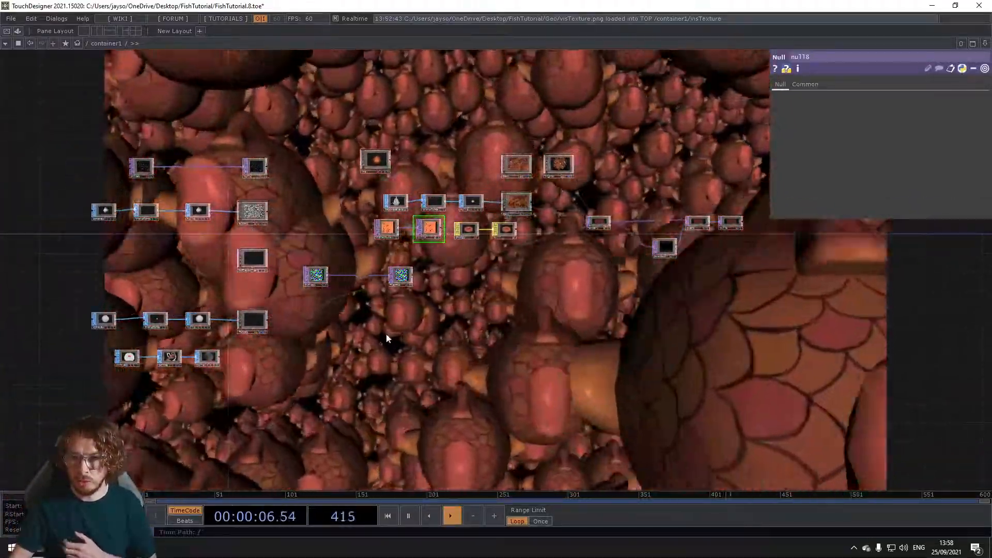
key("Tab")
left_click(283, 201)
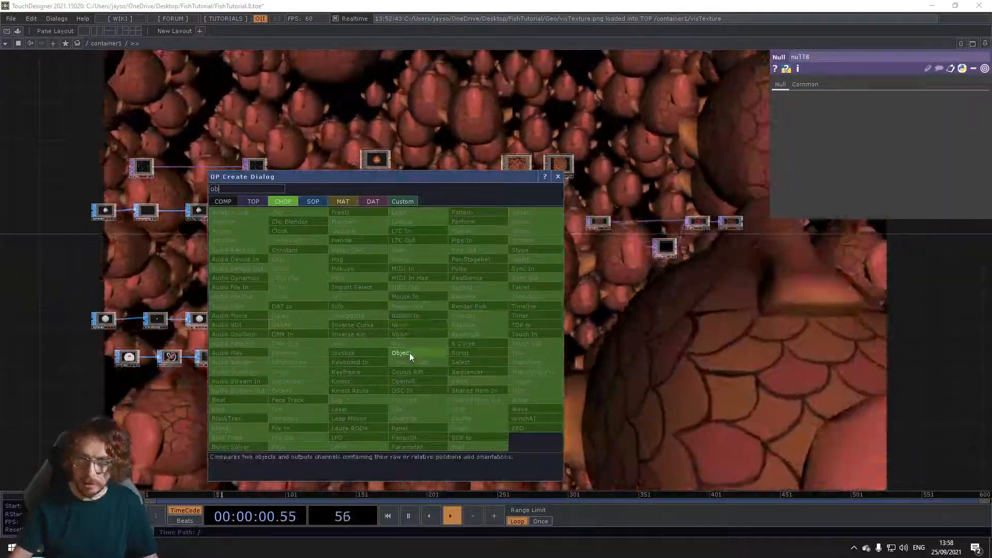
left_click(403, 334)
left_click(416, 328)
scroll(418, 324, "up", 10)
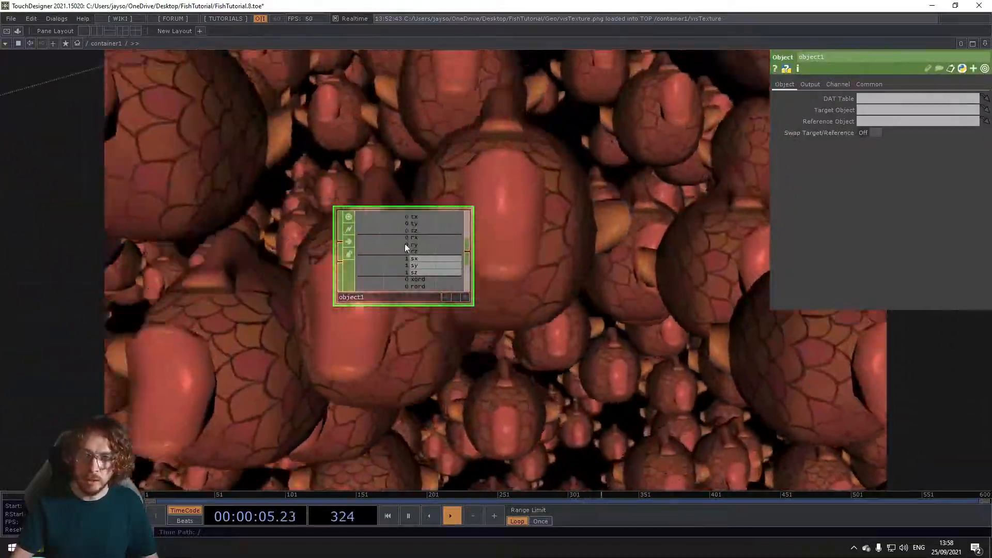
Step: Browse the Object CHOP's operator snippets, covering relative transforms, distance setups 1 to 3, orientation and distance examples, and close them
right_click(404, 243)
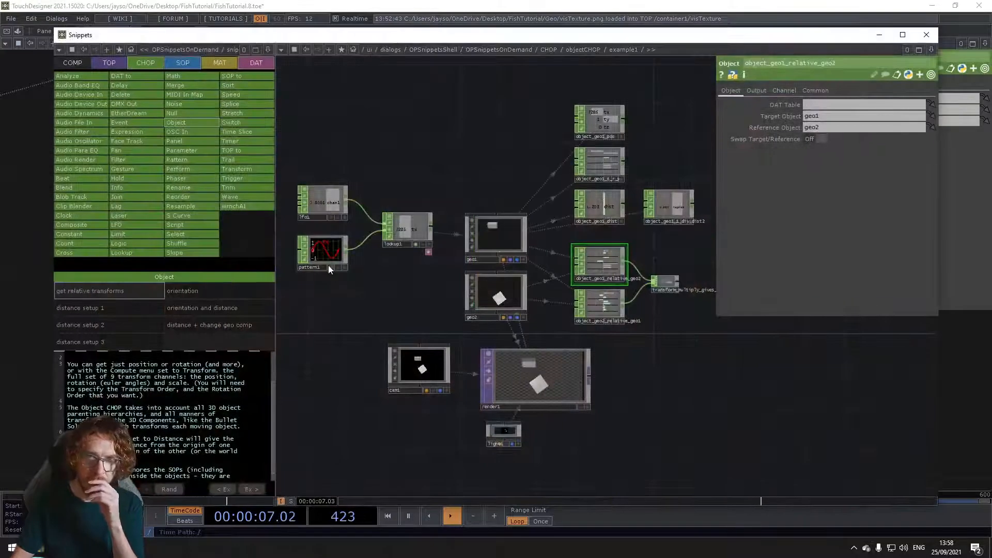
left_click(102, 308)
left_click(114, 324)
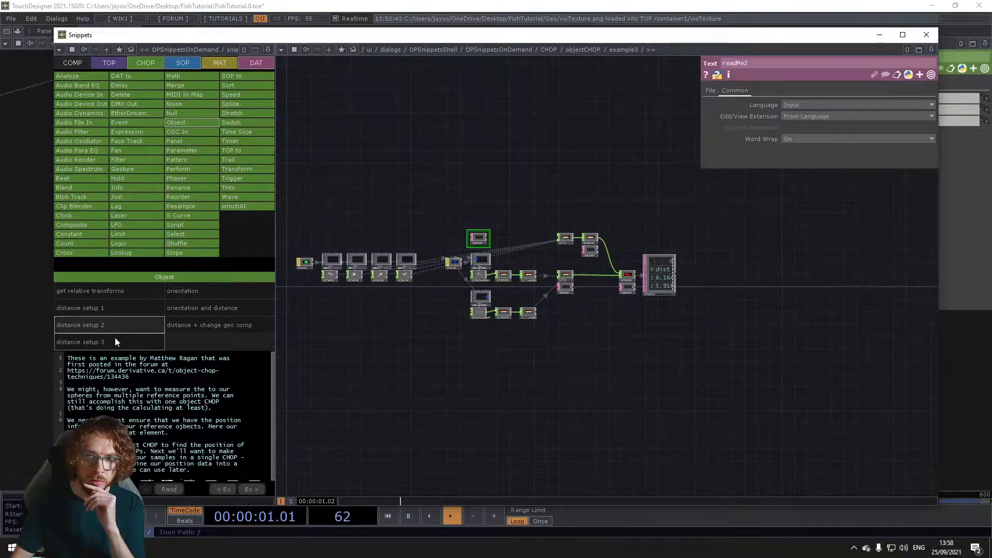
left_click(115, 341)
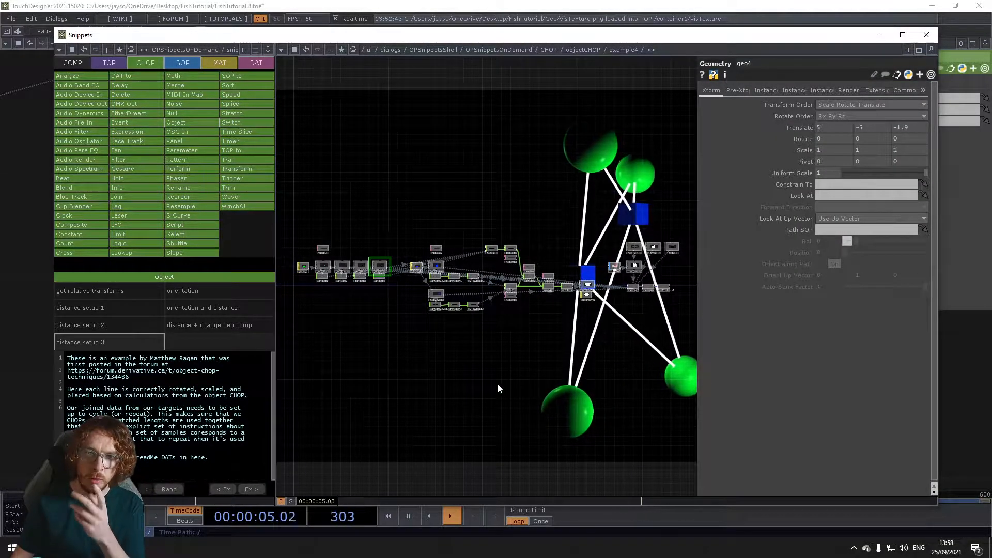
left_click(202, 294)
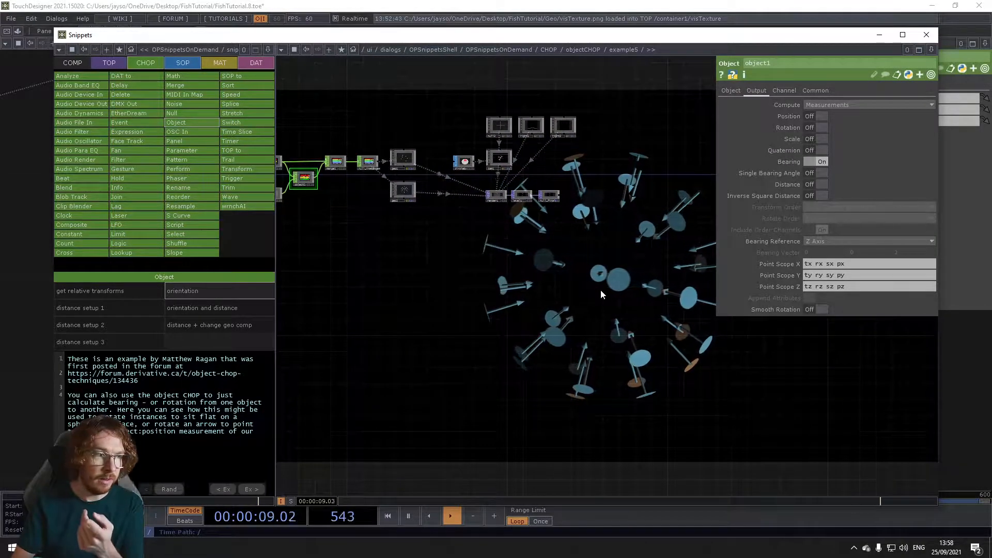
left_click(227, 308)
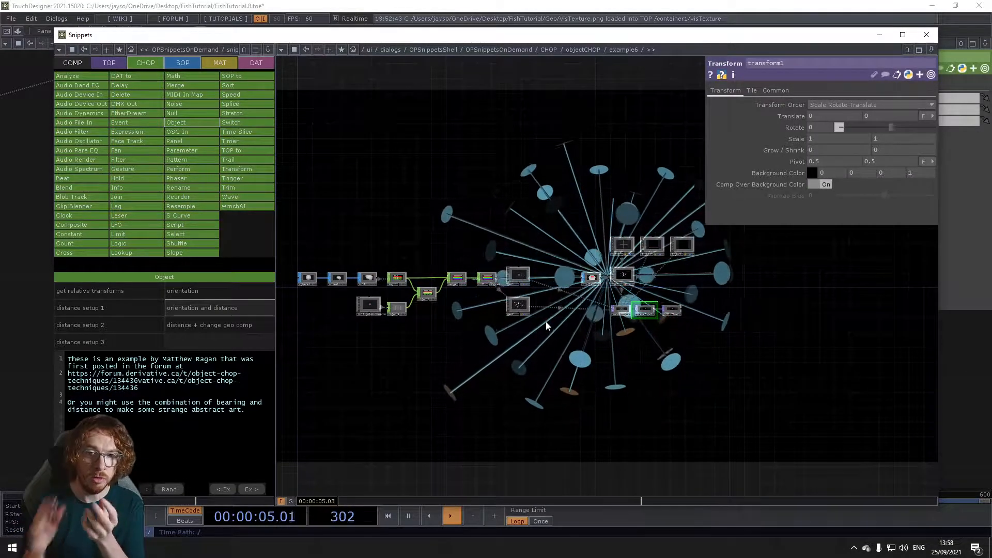
left_click(213, 325)
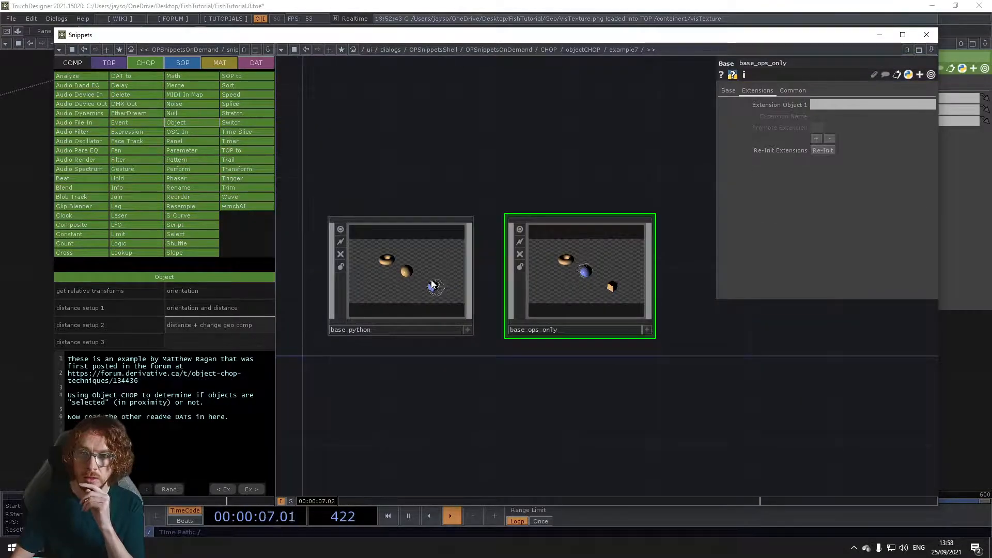
scroll(377, 455, "up", 5)
scroll(550, 377, "down", 4)
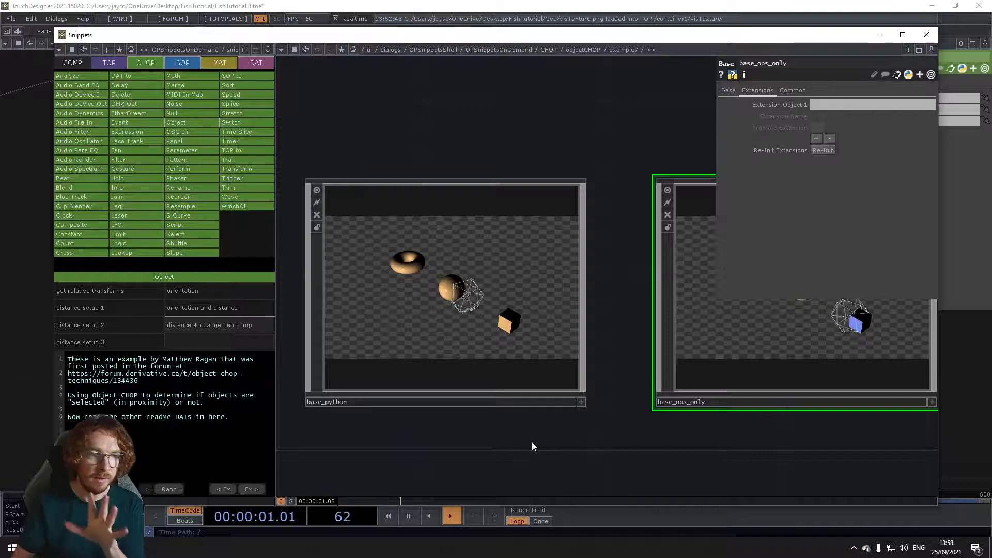
left_click_drag(610, 443, 554, 447)
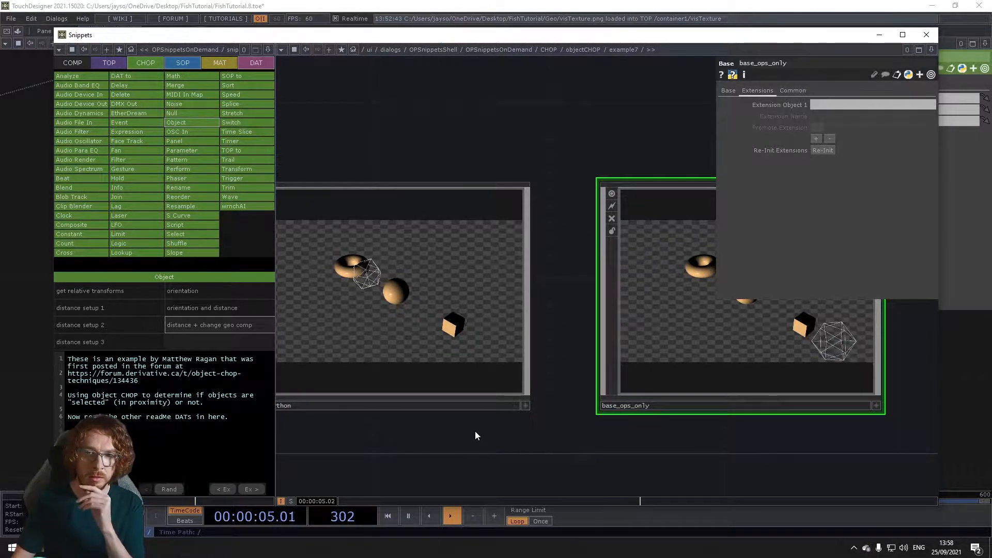
left_click(927, 37)
Step: Move the Object CHOP closer to the force1 node
scroll(424, 357, "down", 3)
scroll(421, 355, "up", 2)
scroll(421, 354, "down", 1)
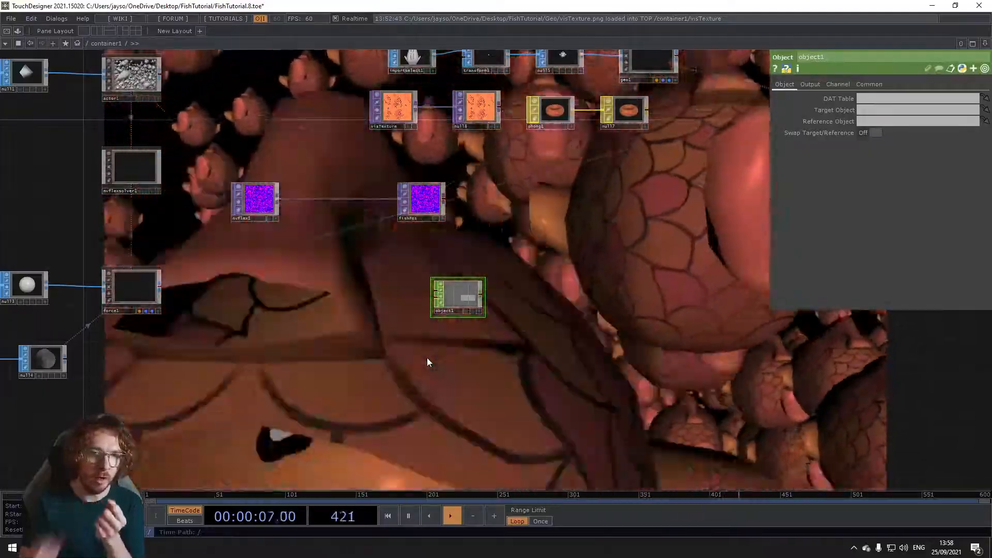
left_click_drag(222, 371, 446, 389)
scroll(392, 311, "up", 4)
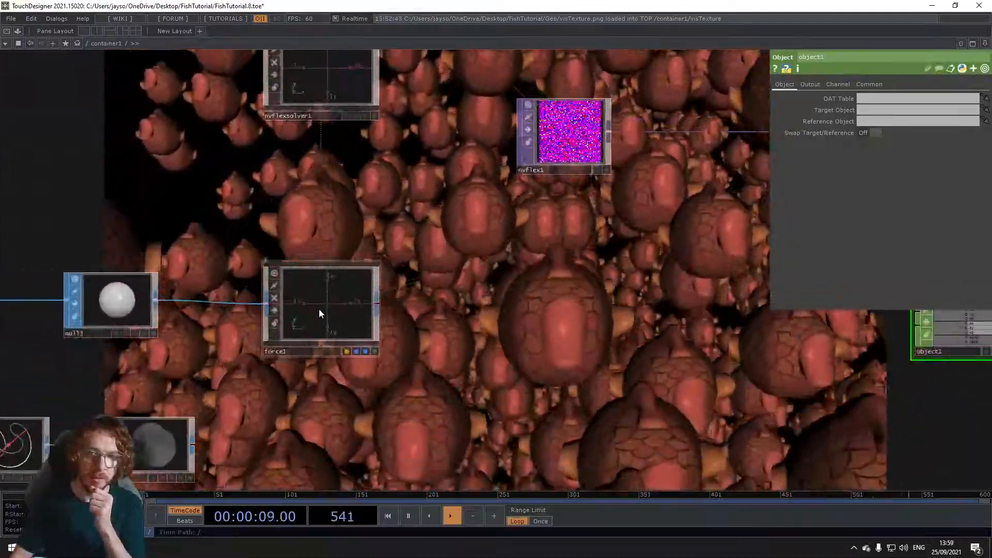
left_click(319, 313)
left_click_drag(541, 356, 356, 356)
scroll(355, 356, "down", 2)
left_click_drag(566, 349, 521, 331)
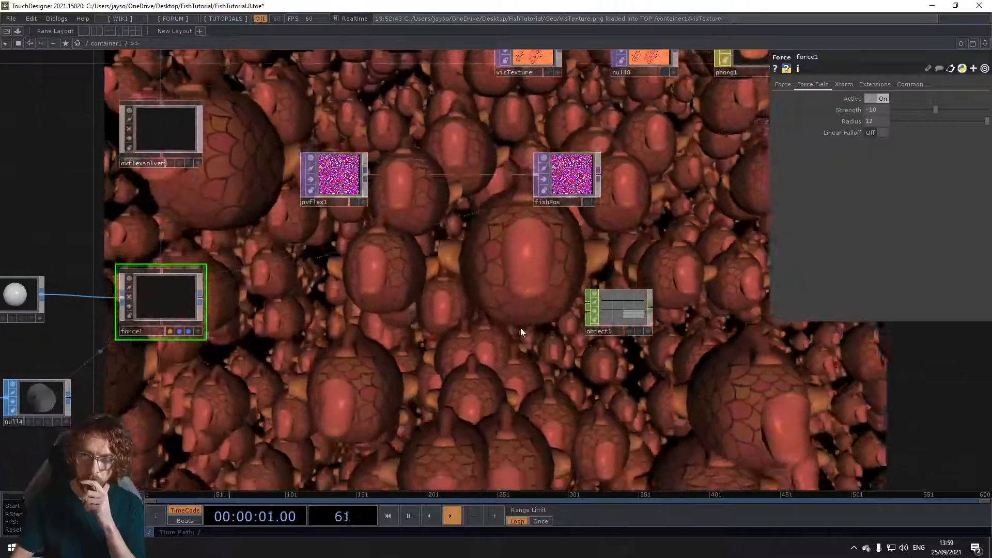
left_click_drag(624, 305, 403, 346)
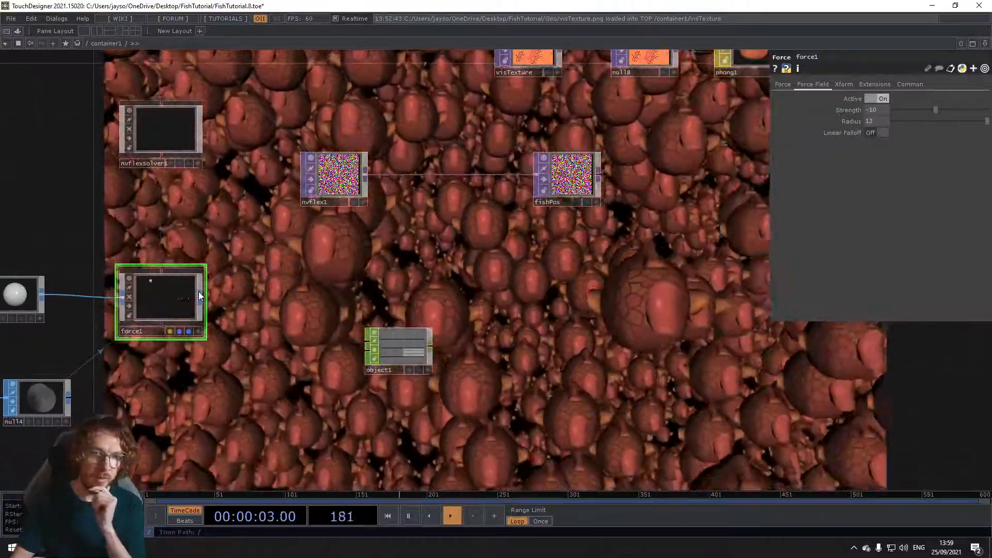
left_click_drag(400, 351, 387, 352)
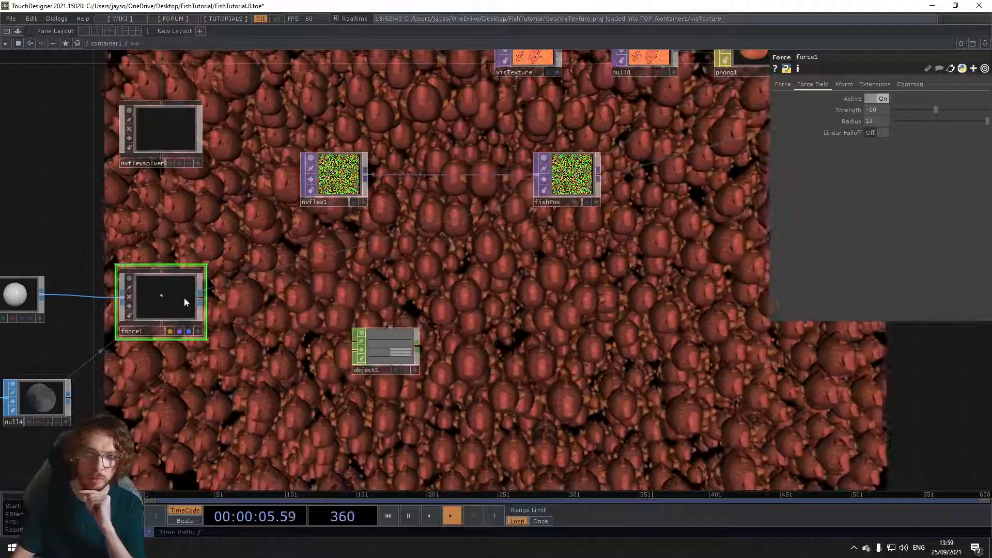
Step: Assign force1 as the Object CHOP's Target Object
left_click_drag(170, 301, 383, 354)
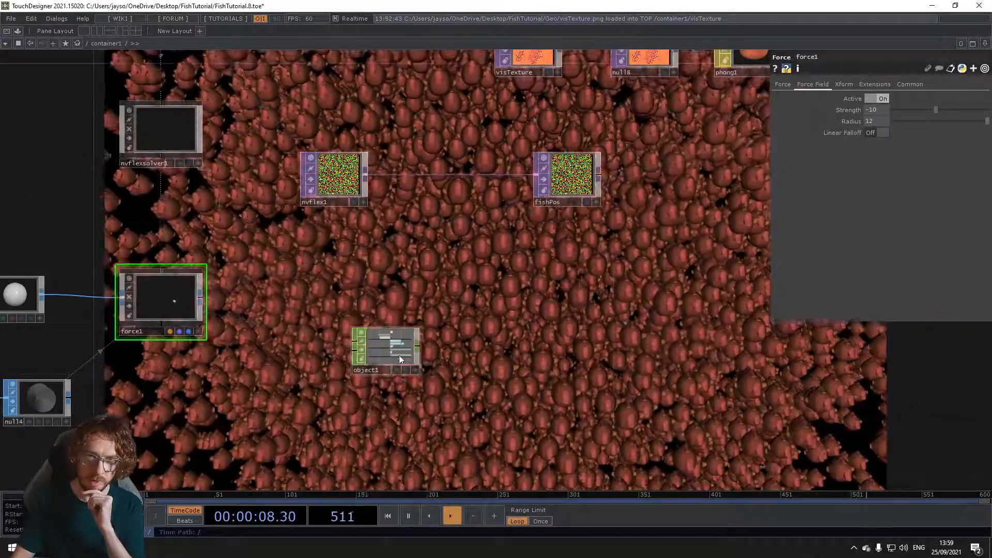
scroll(383, 347, "up", 3)
scroll(386, 342, "up", 2)
left_click(389, 342)
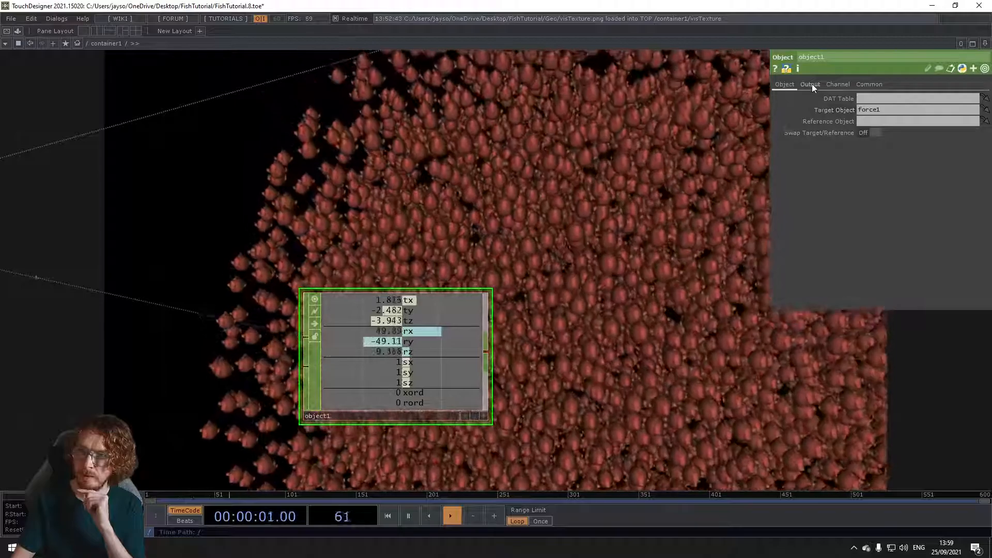
Step: Set the Object CHOP's Compute output to Measurements
left_click(810, 84)
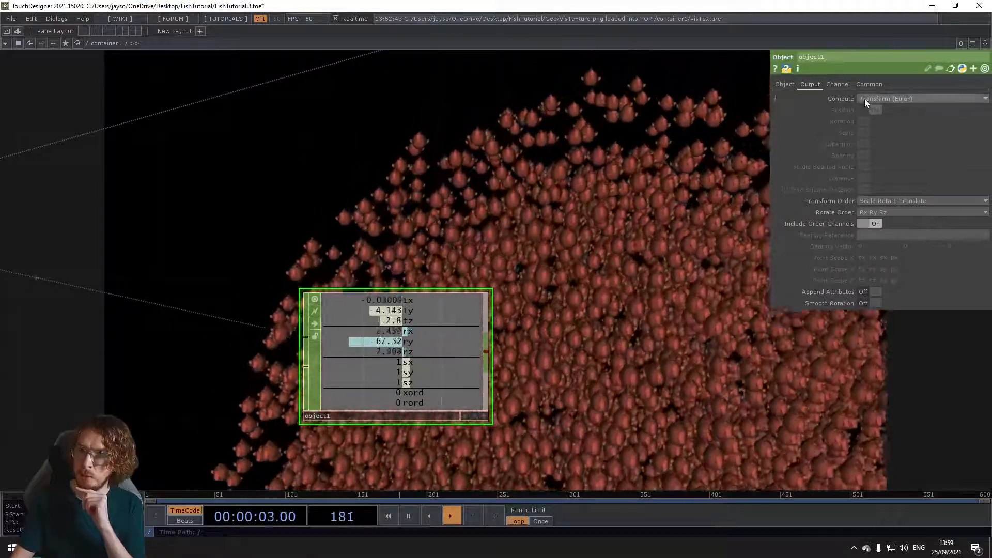
left_click(876, 98)
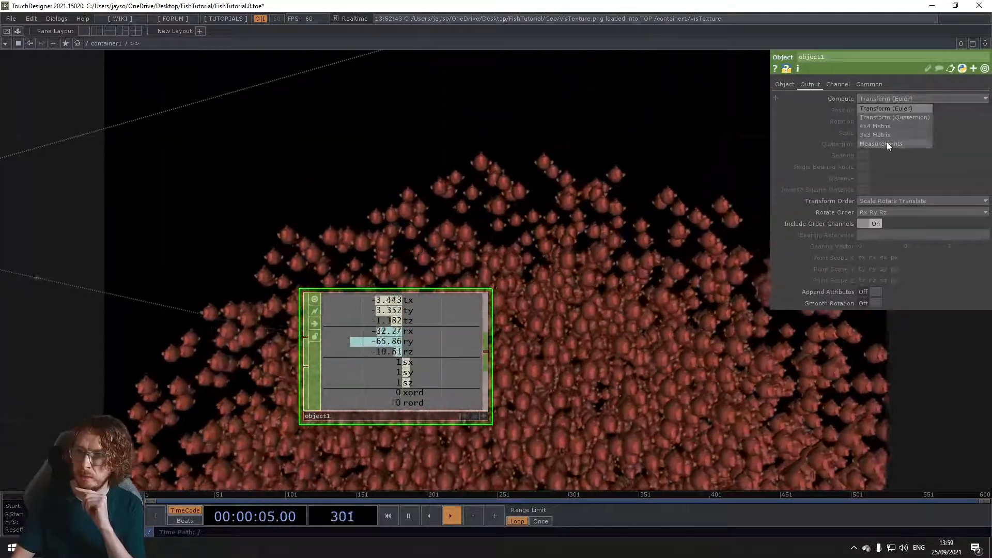
left_click(887, 141)
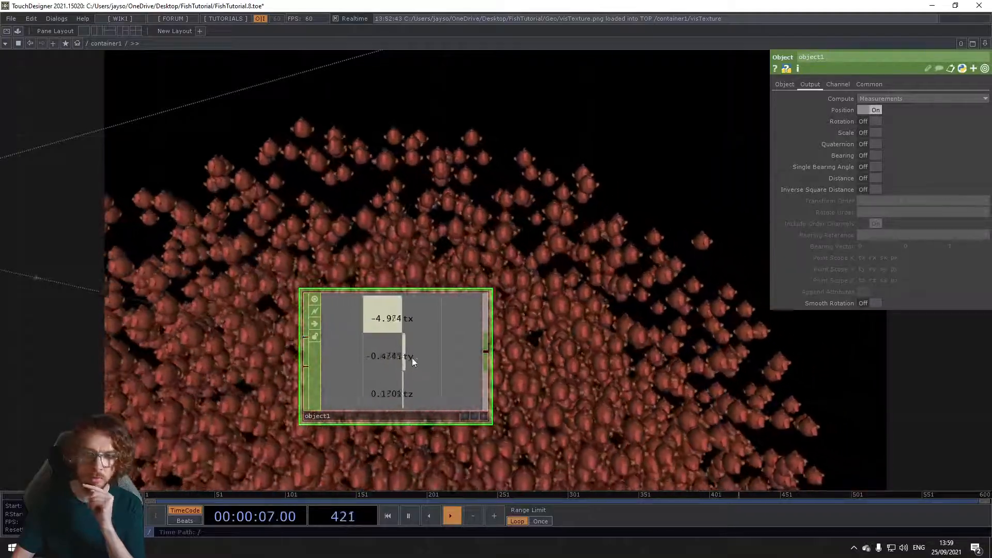
Step: Reposition the Object CHOP beneath the fishPos node, leaving room between the two
scroll(412, 362, "down", 3)
left_click_drag(443, 433, 459, 387)
left_click_drag(221, 339, 373, 356)
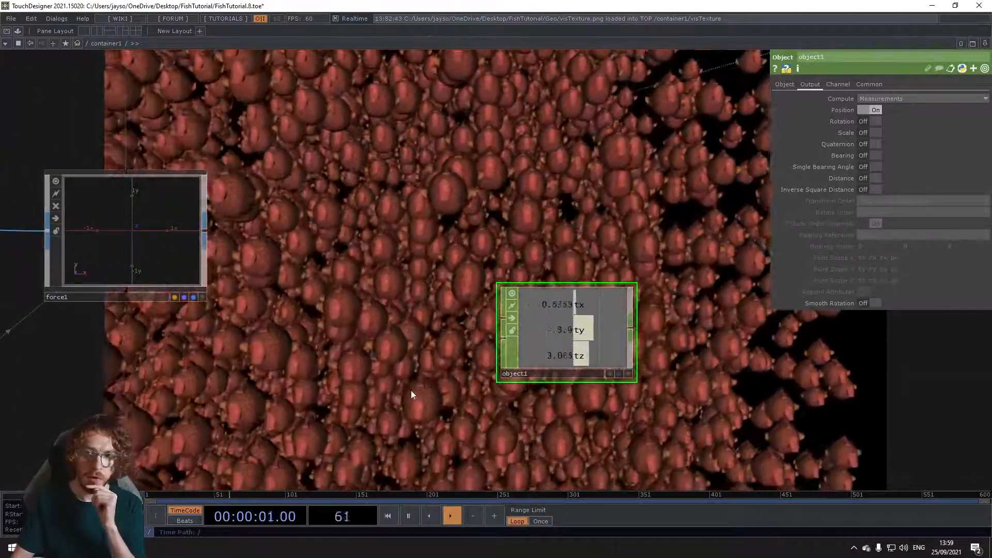
left_click_drag(411, 390, 154, 354)
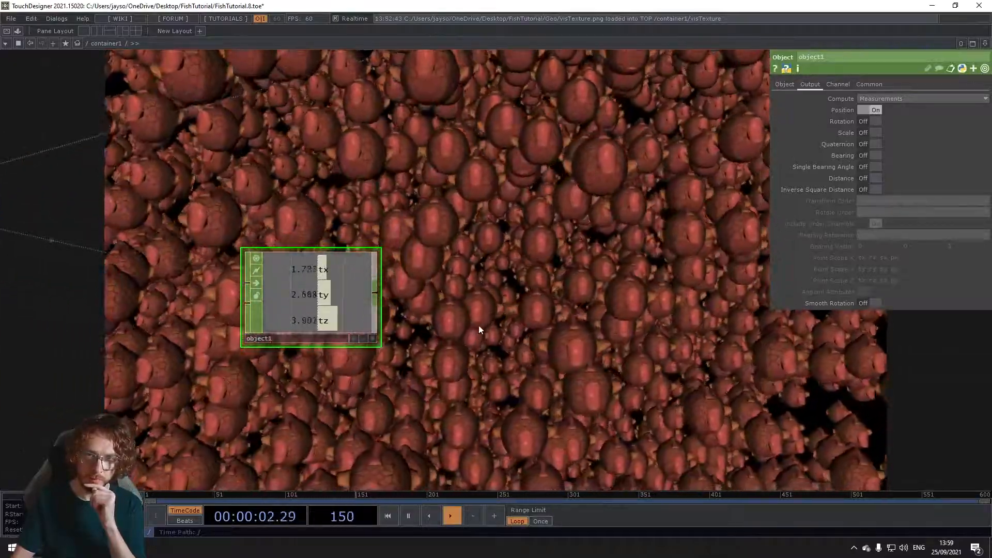
left_click_drag(481, 330, 470, 395)
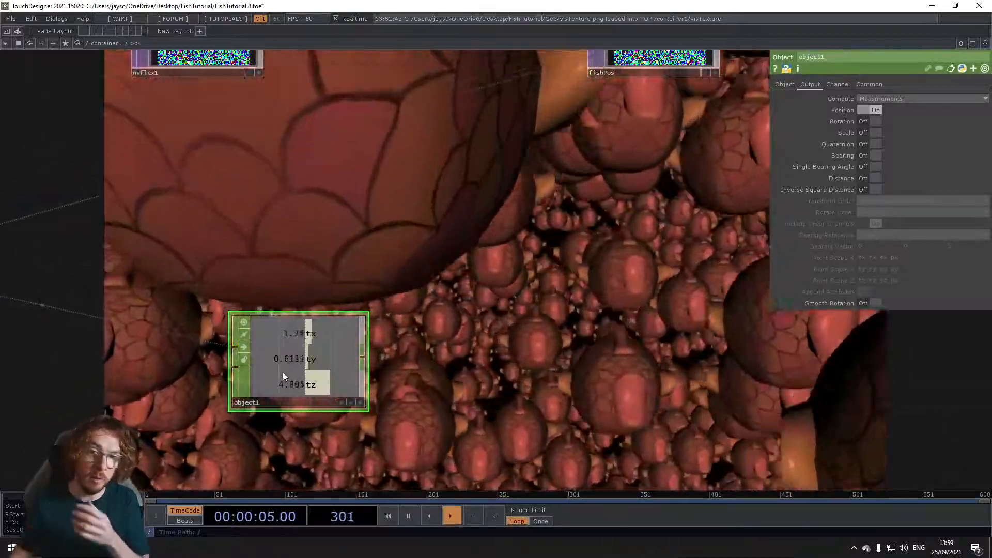
left_click_drag(325, 356, 349, 381)
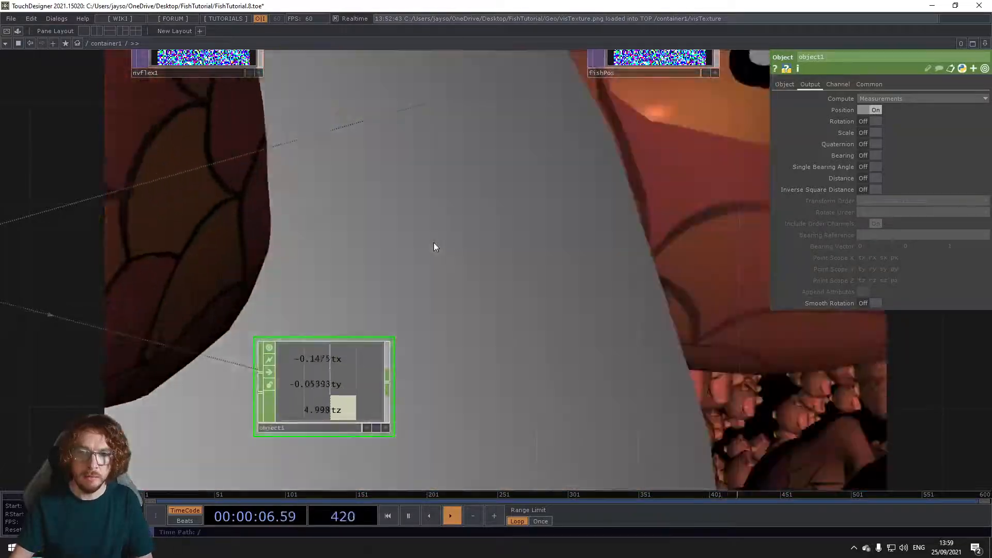
left_click_drag(429, 245, 314, 258)
scroll(310, 259, "down", 5)
left_click_drag(383, 261, 481, 269)
left_click_drag(360, 336, 553, 352)
left_click_drag(431, 288, 291, 291)
left_click_drag(405, 352, 393, 365)
left_click_drag(424, 253, 343, 312)
scroll(287, 214, "up", 5)
scroll(308, 204, "up", 5)
scroll(308, 204, "down", 7)
left_click_drag(343, 317, 315, 280)
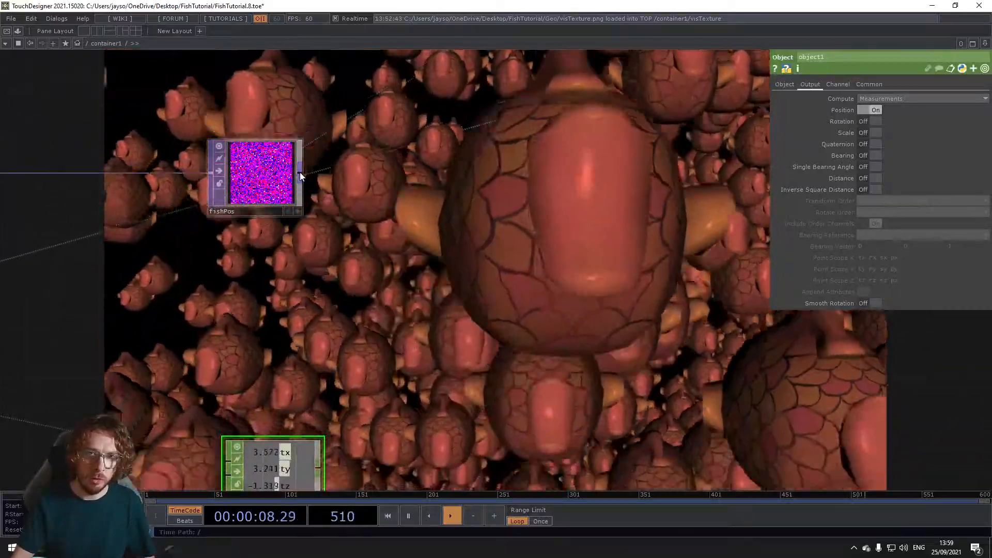
Step: Add a TOP to CHOP below fishPos that reads the fishPos texture
right_click(300, 172)
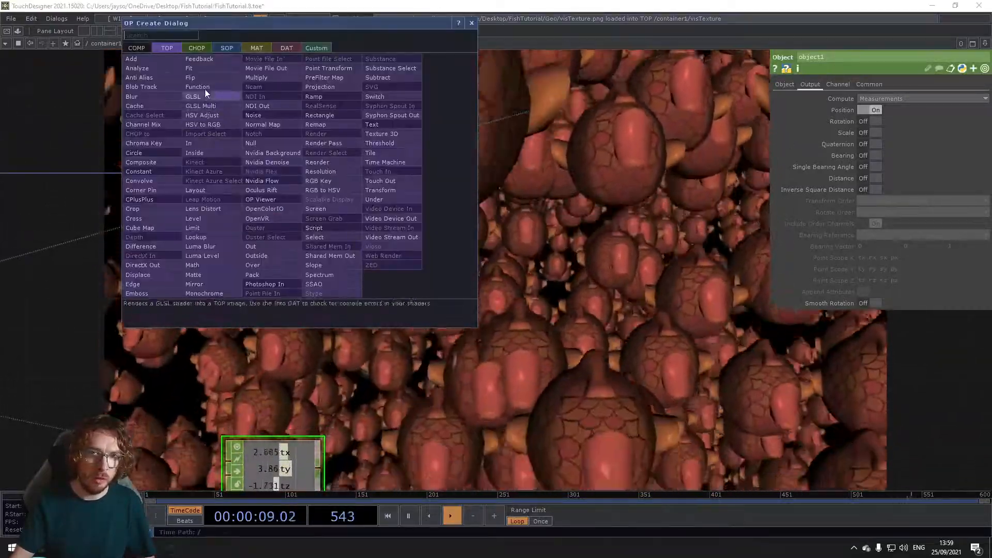
left_click(200, 47)
left_click(160, 67)
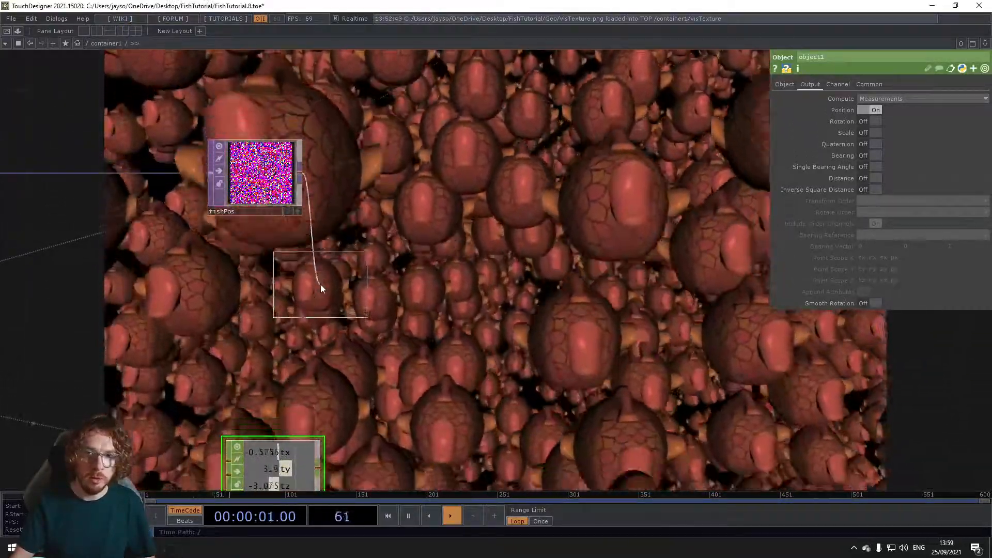
left_click(321, 285)
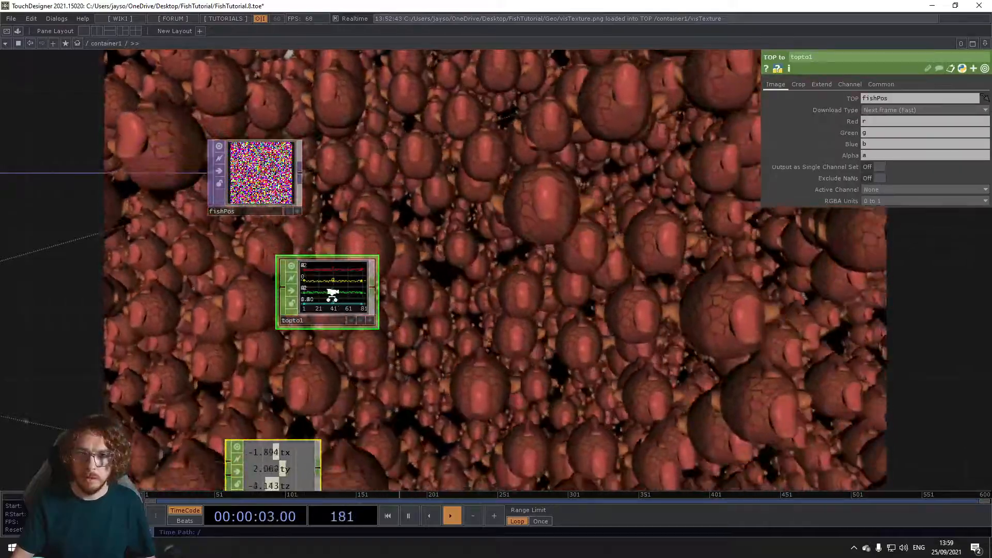
scroll(334, 300, "up", 6)
scroll(328, 295, "down", 4)
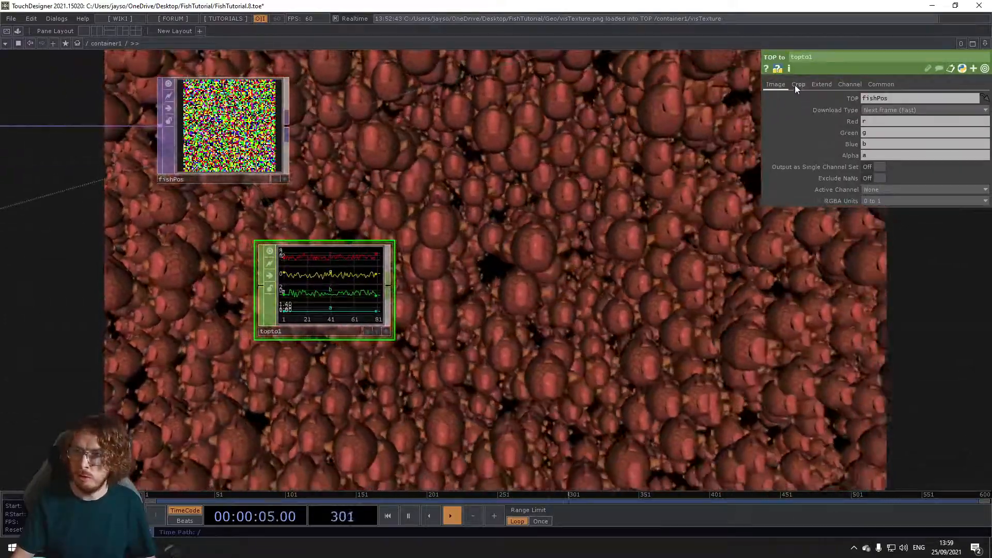
Step: Set the TOP to CHOP's Crop to Full Image
left_click(797, 84)
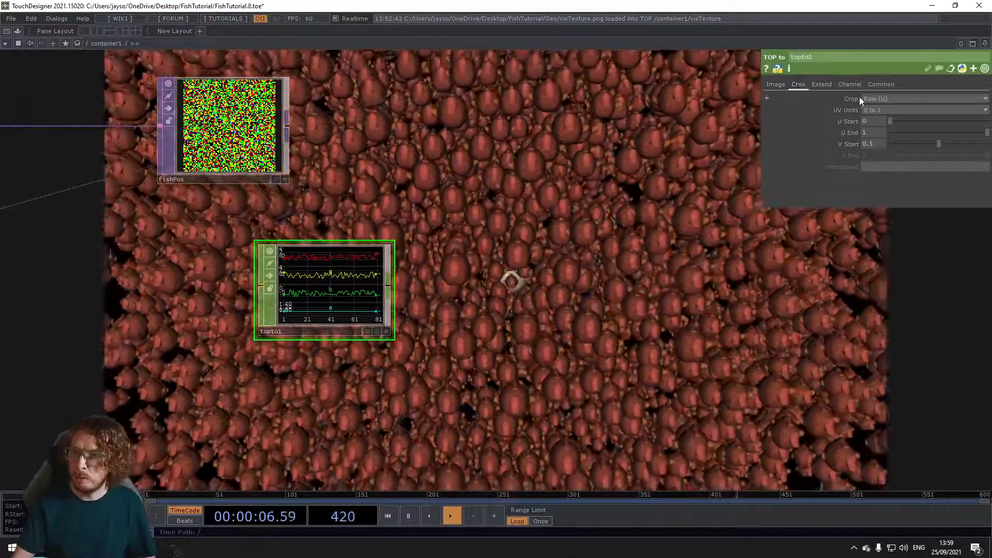
left_click(861, 98)
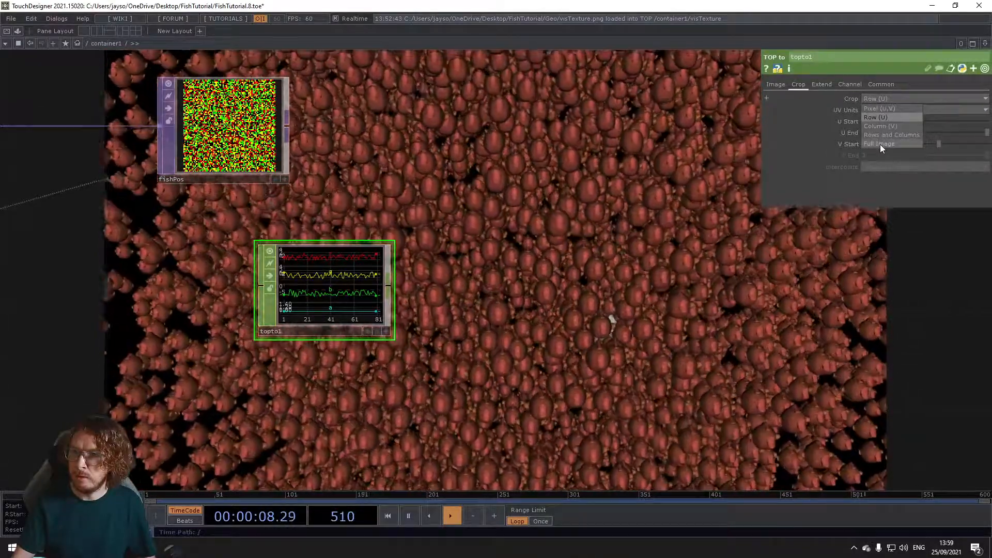
left_click(879, 144)
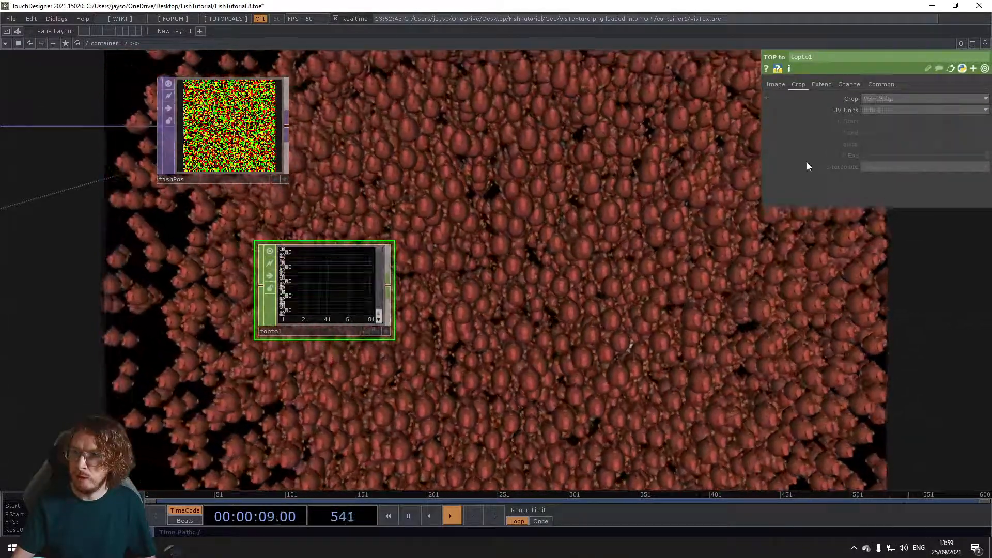
scroll(221, 313, "up", 3)
scroll(377, 261, "up", 3)
scroll(377, 259, "down", 3)
scroll(376, 259, "up", 4)
scroll(373, 263, "down", 5)
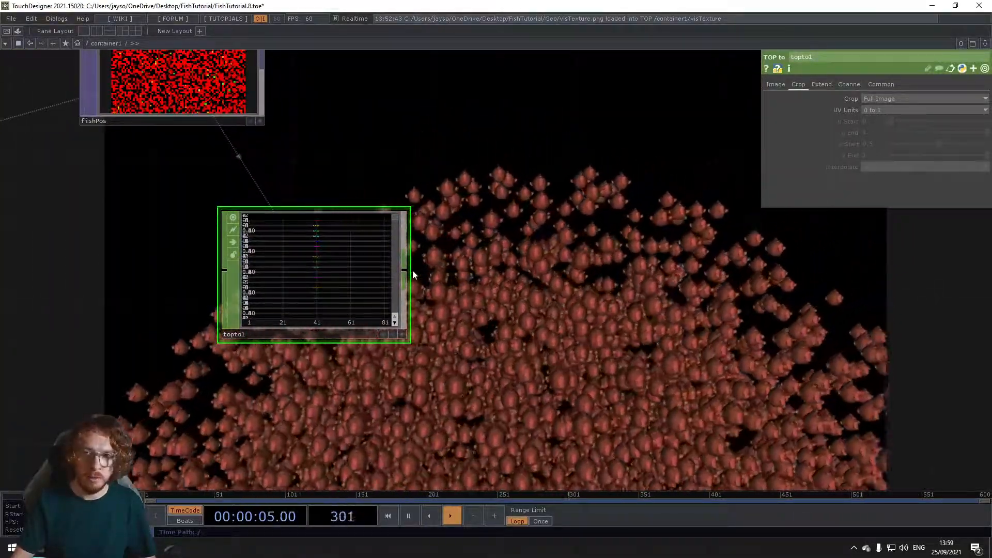
Step: Append a Shuffle CHOP to the output of the TOP to CHOP
left_click(406, 272)
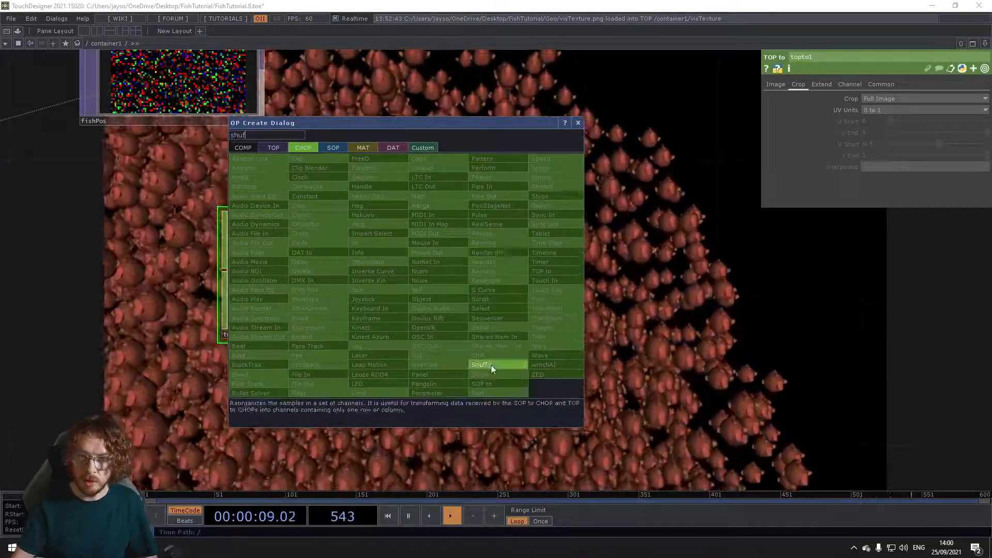
left_click(490, 364)
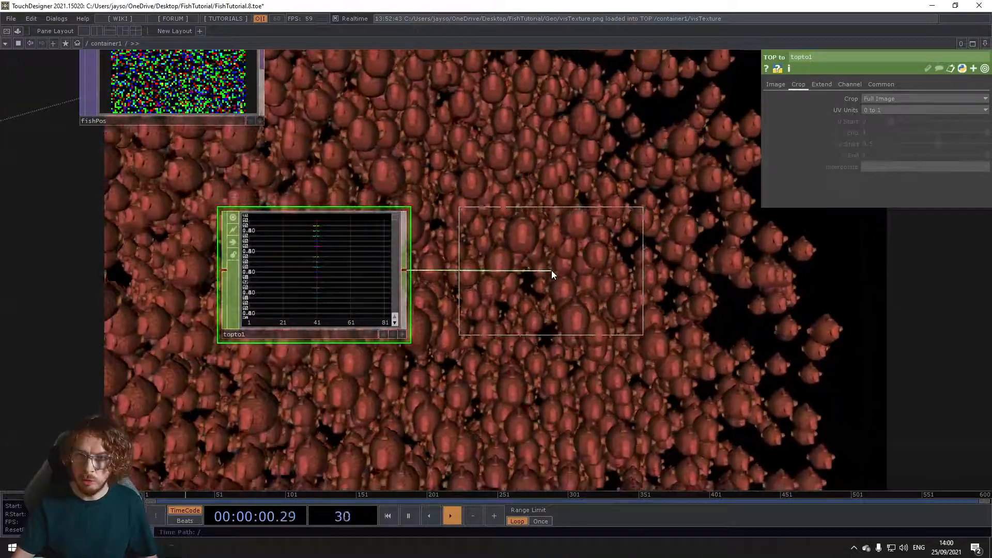
left_click(562, 273)
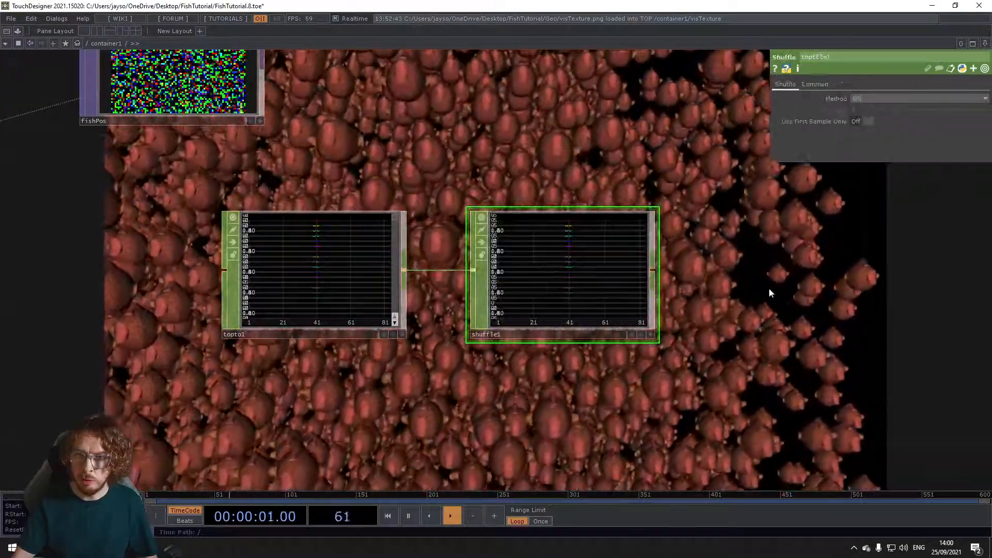
left_click_drag(765, 288, 681, 293)
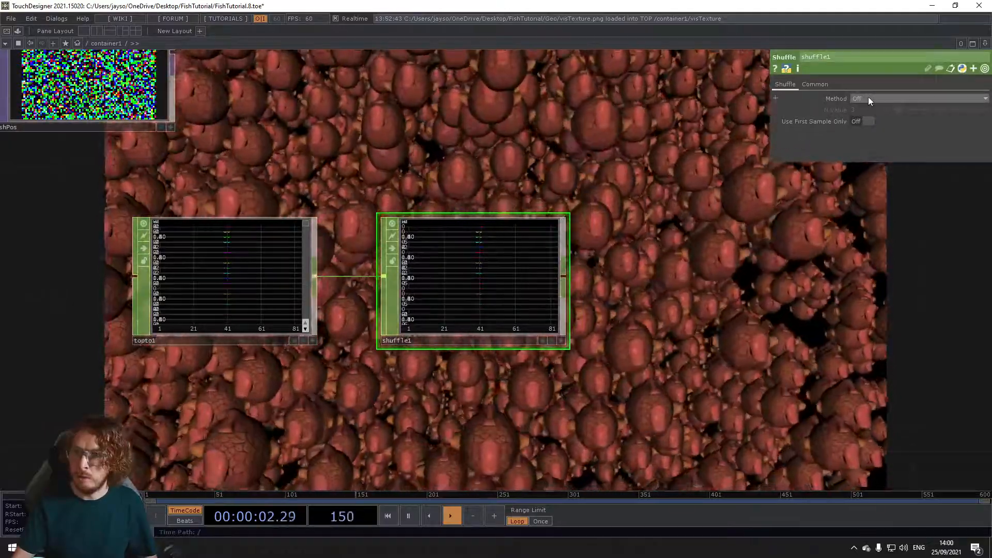
Step: Set the Shuffle CHOP's method to Sequence Channels by Name
left_click(868, 97)
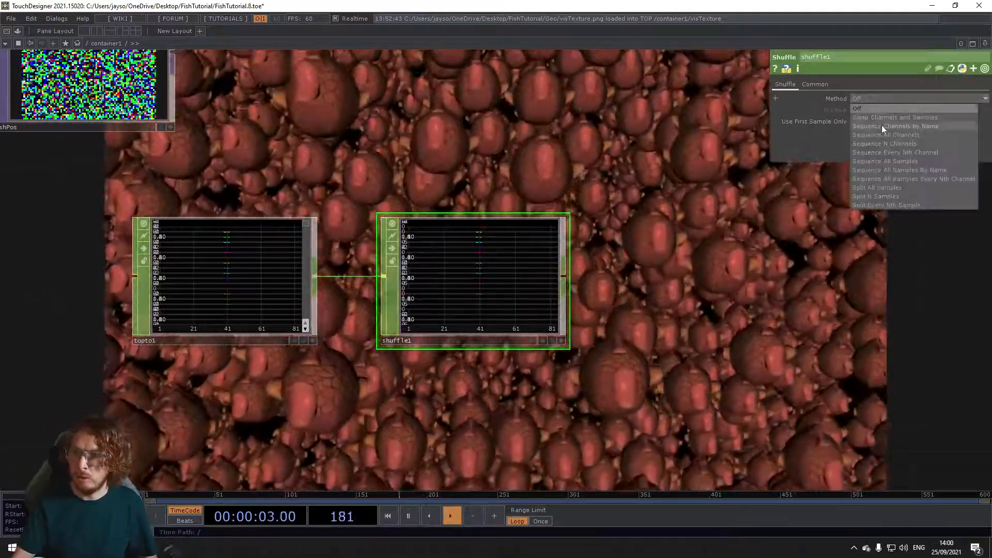
left_click(881, 126)
scroll(393, 284, "up", 5)
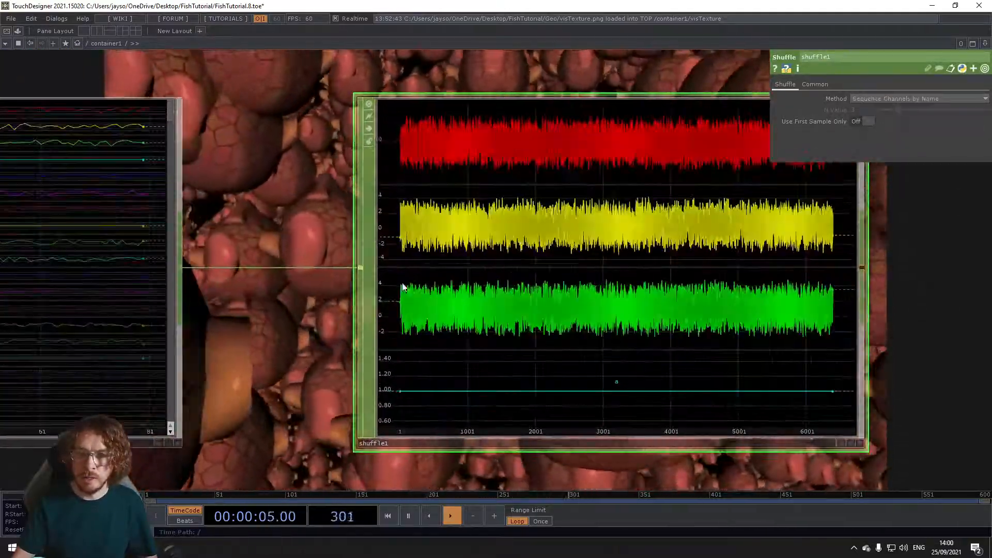
scroll(465, 341, "down", 4)
left_click_drag(724, 386, 563, 364)
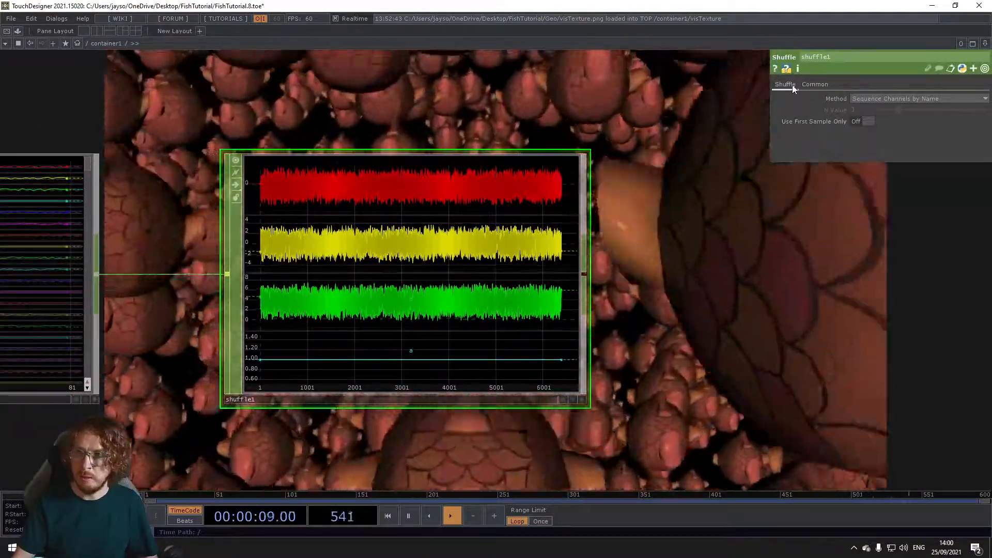
Step: Clear the TOP to CHOP's Alpha channel name, keeping only r, g and b, and check the Shuffle CHOP's channel info
scroll(563, 265, "down", 3)
left_click(320, 272)
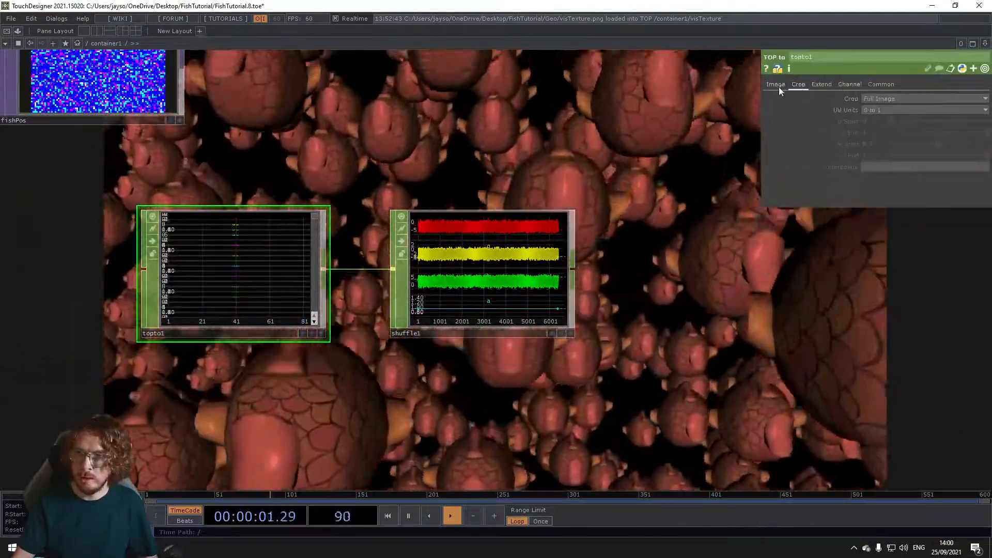
left_click(776, 85)
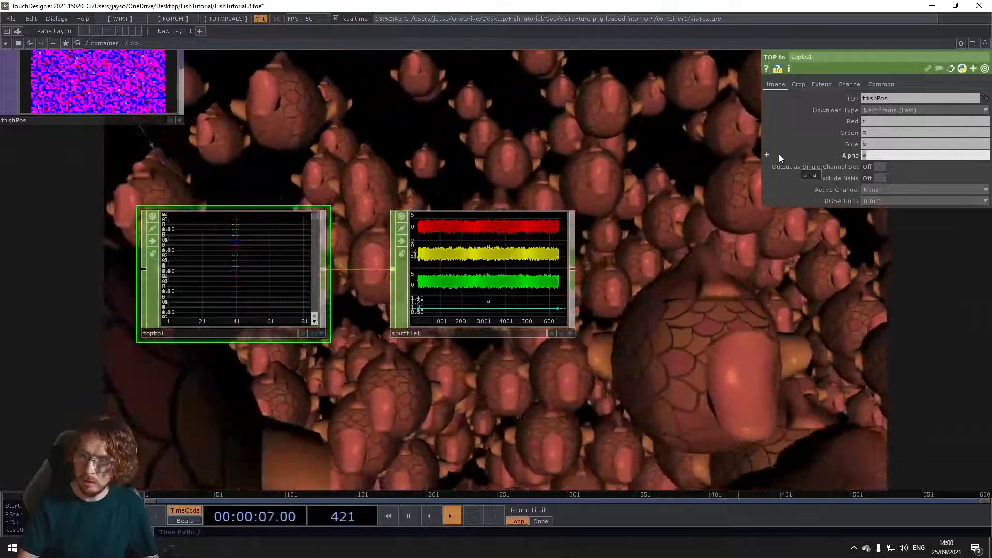
key("BackSpace")
key("Return")
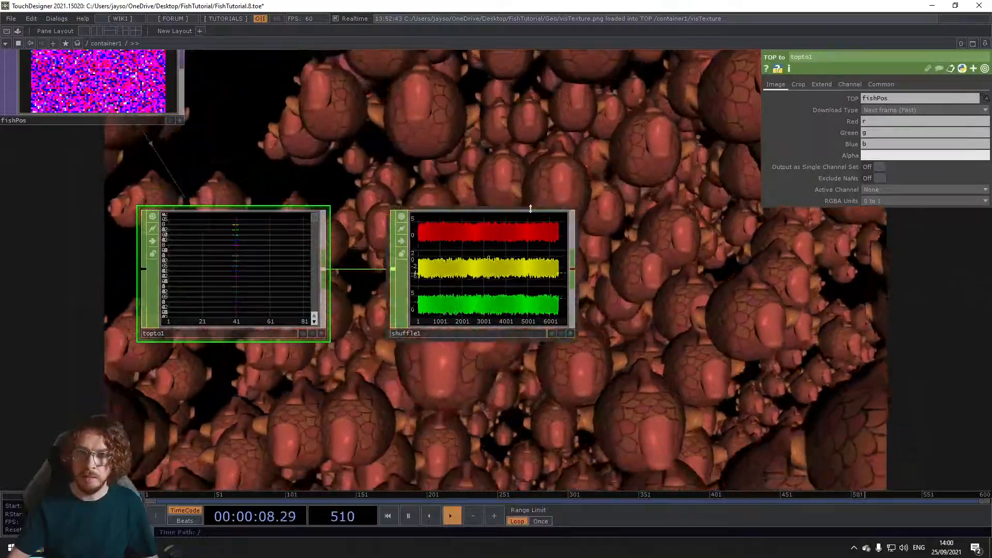
scroll(528, 252, "up", 3)
scroll(528, 252, "up", 4)
scroll(447, 290, "down", 4)
left_click_drag(593, 293, 491, 260)
middle_click(382, 263)
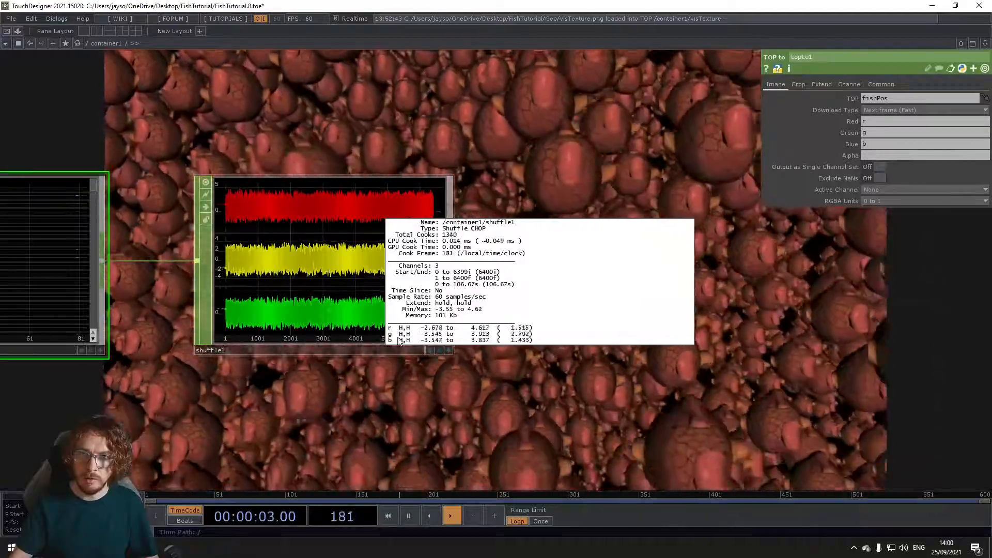
scroll(325, 393, "down", 5)
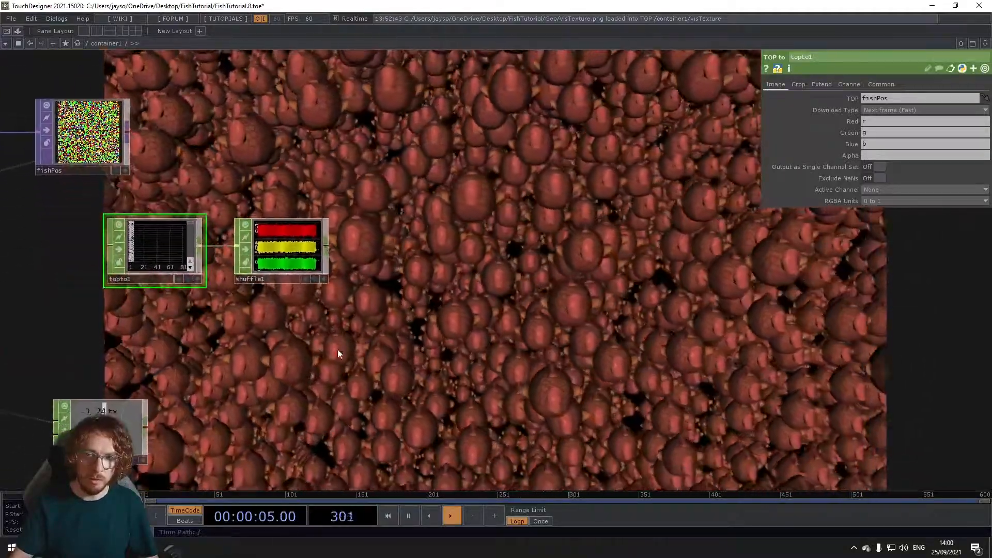
Step: Shift the tx/ty/tz position CHOP slightly aside and append a Rename CHOP to the Shuffle CHOP's output
left_click_drag(351, 346, 346, 339)
left_click_drag(136, 412, 173, 411)
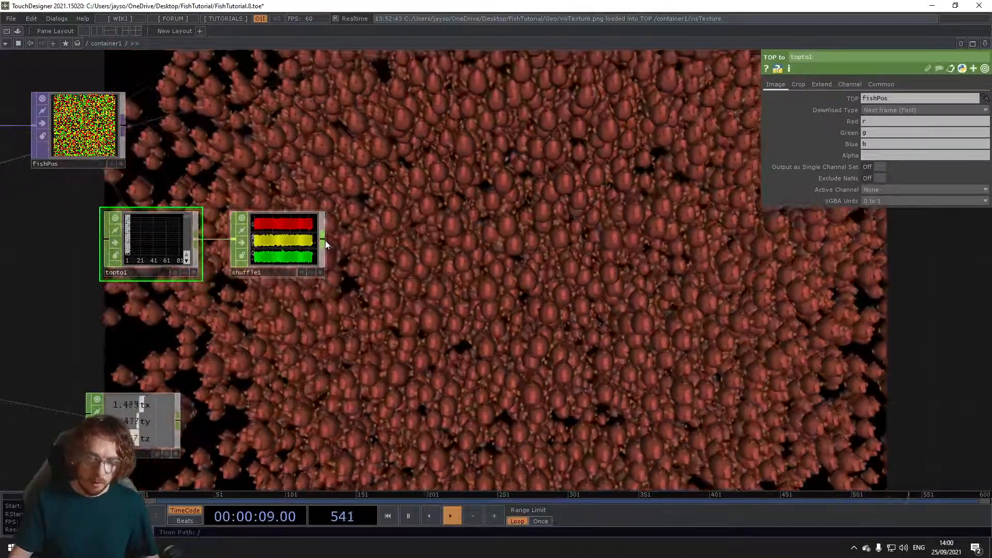
right_click(325, 240)
left_click(401, 207)
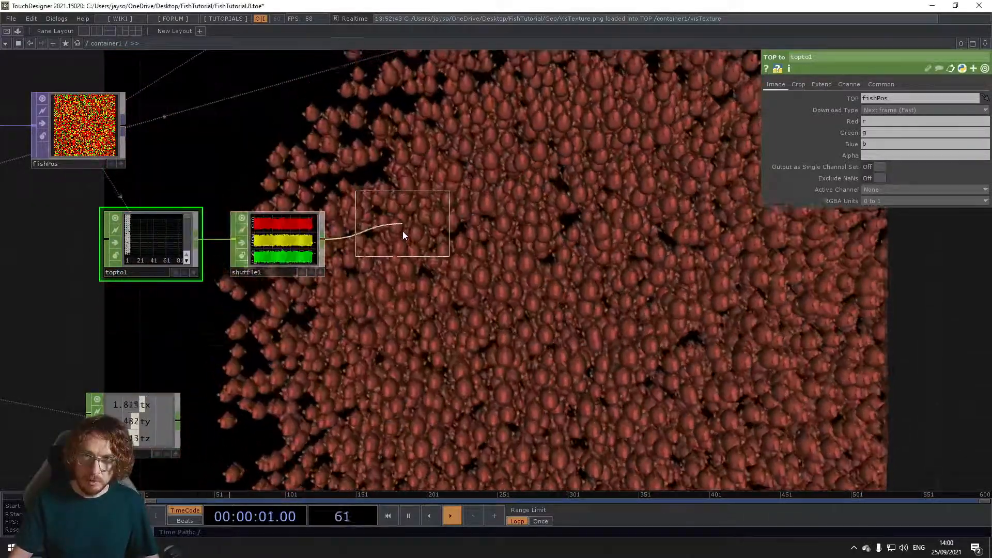
left_click(404, 241)
Step: Set the Rename CHOP to rename all incoming channels to t[xyz]
scroll(402, 248, "up", 1)
scroll(403, 248, "up", 3)
scroll(399, 254, "down", 1)
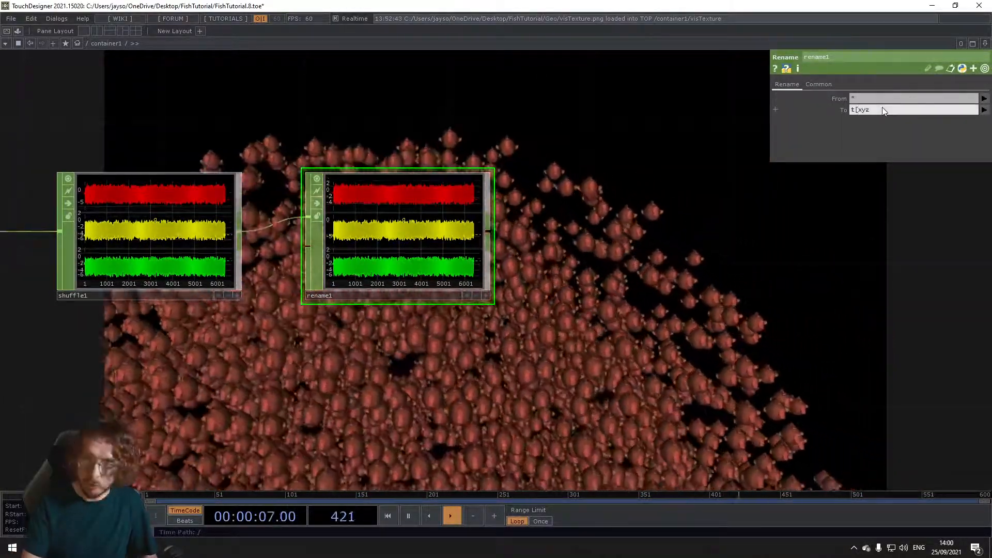
left_click(882, 108)
type("t[xyz]")
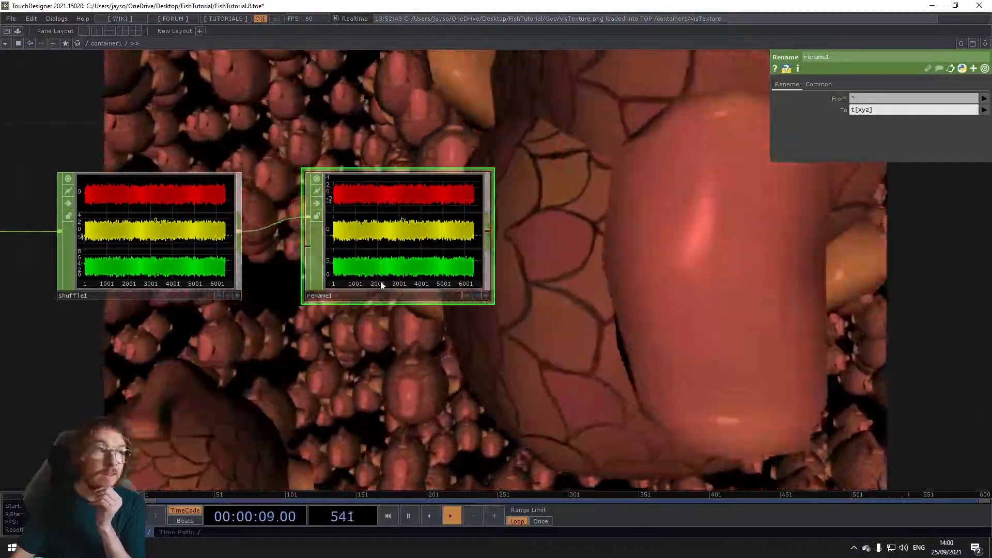
Step: Add an Object CHOP with the Rename CHOP as its first input and the force object's tx/ty/tz CHOP as its second
scroll(336, 370, "down", 5)
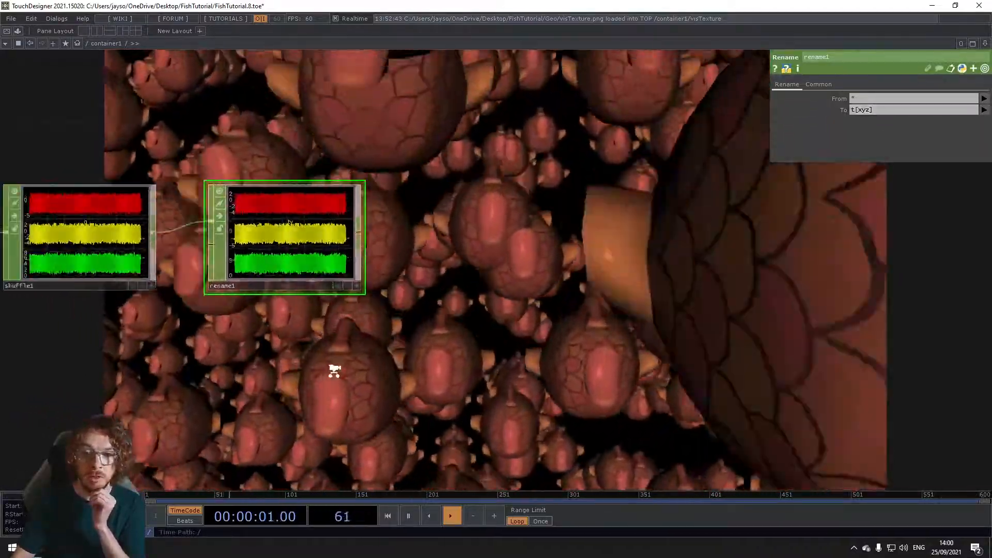
key("Tab")
type("nul")
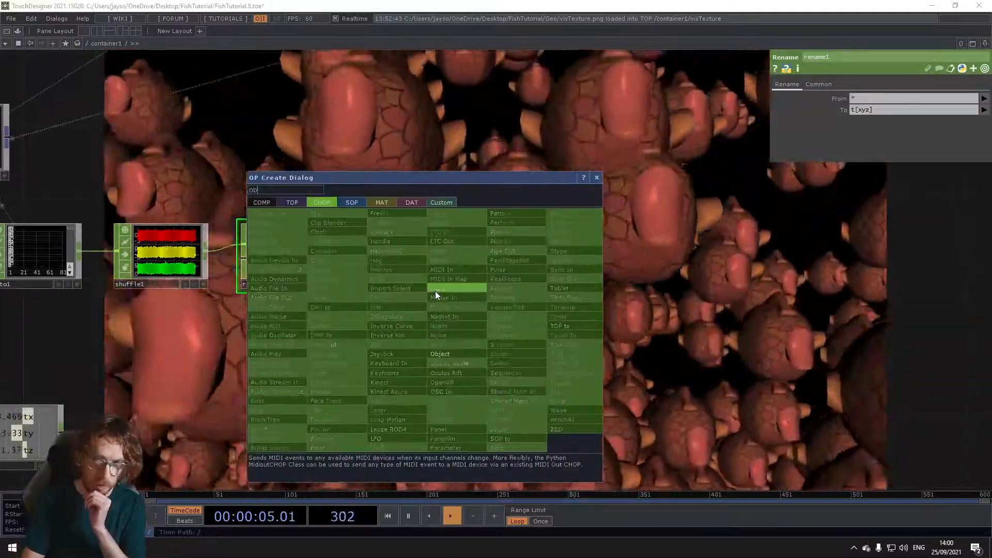
left_click(463, 346)
left_click(473, 325)
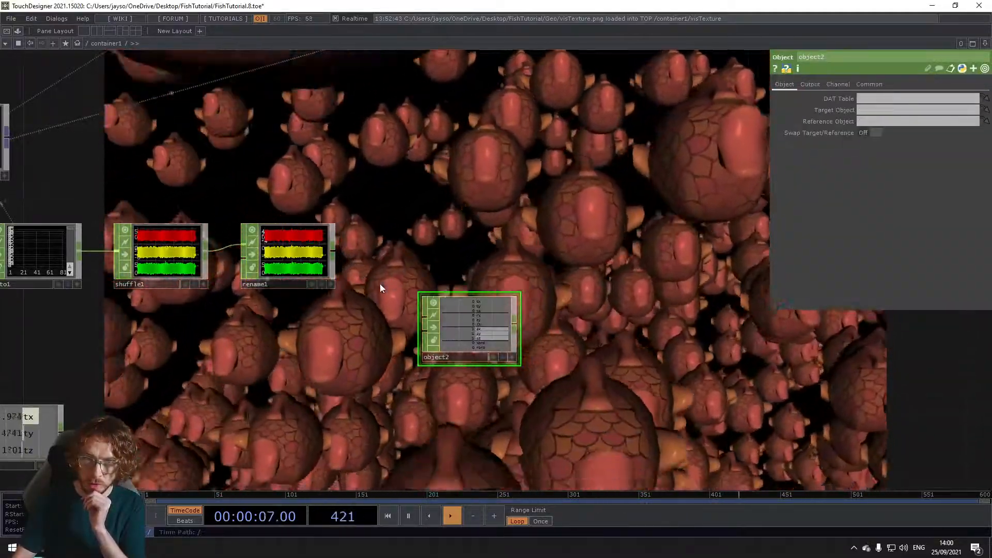
left_click_drag(336, 253, 420, 319)
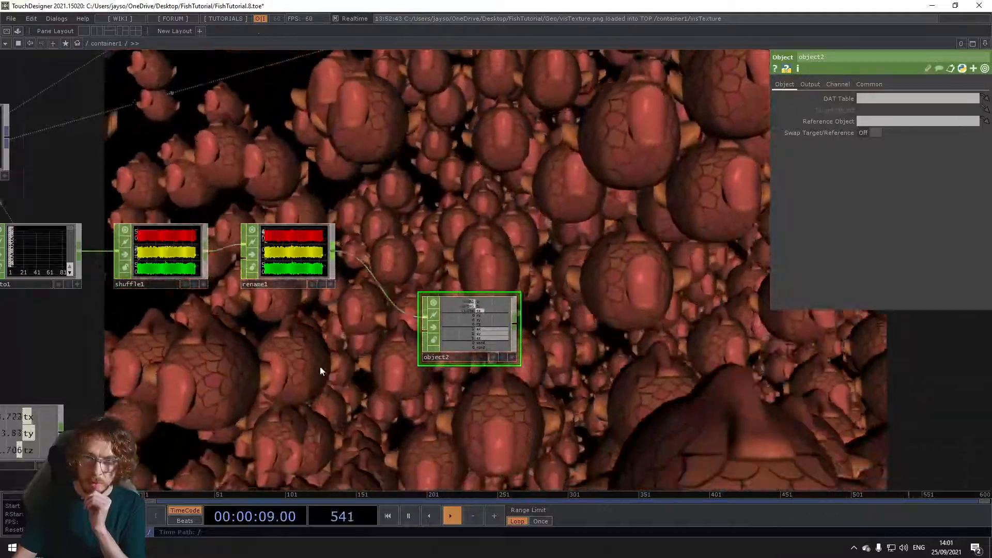
left_click_drag(61, 427, 421, 339)
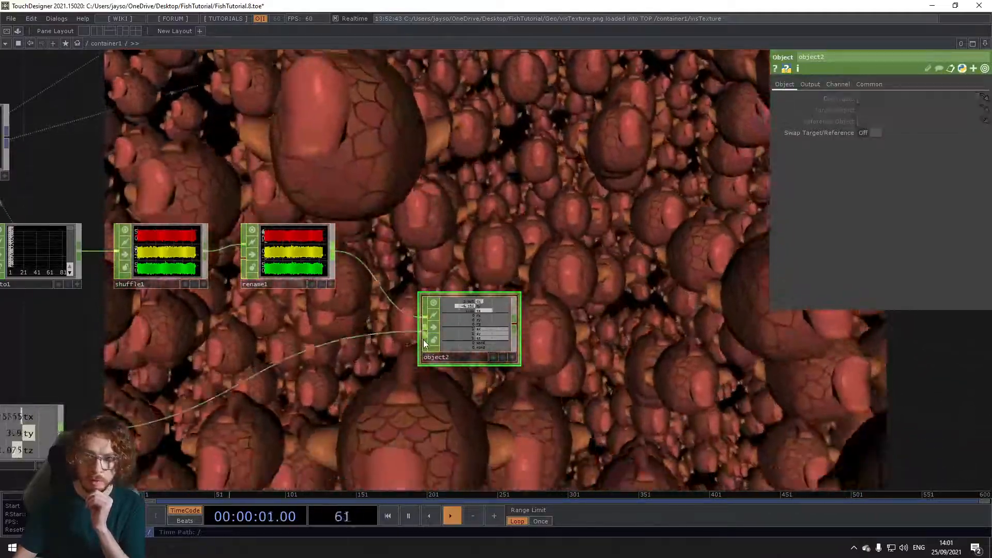
Step: Set the new Object CHOP to compute Measurements, with Position off and Bearing on
scroll(471, 316, "up", 4)
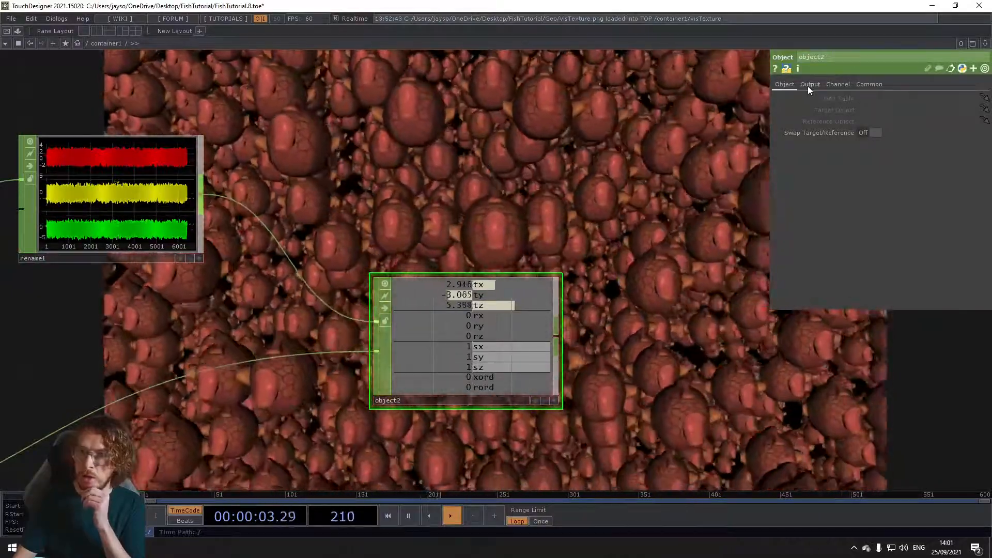
left_click(809, 85)
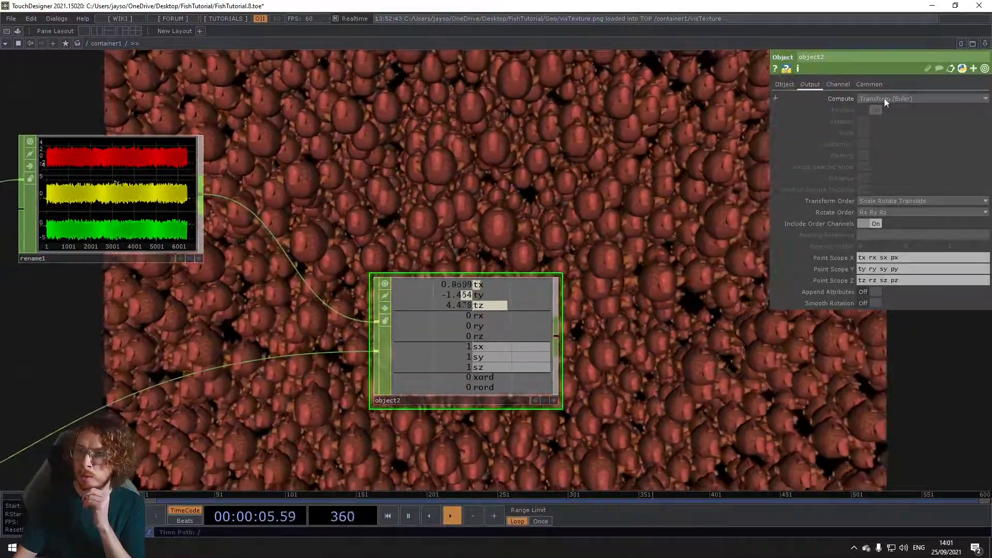
left_click(884, 98)
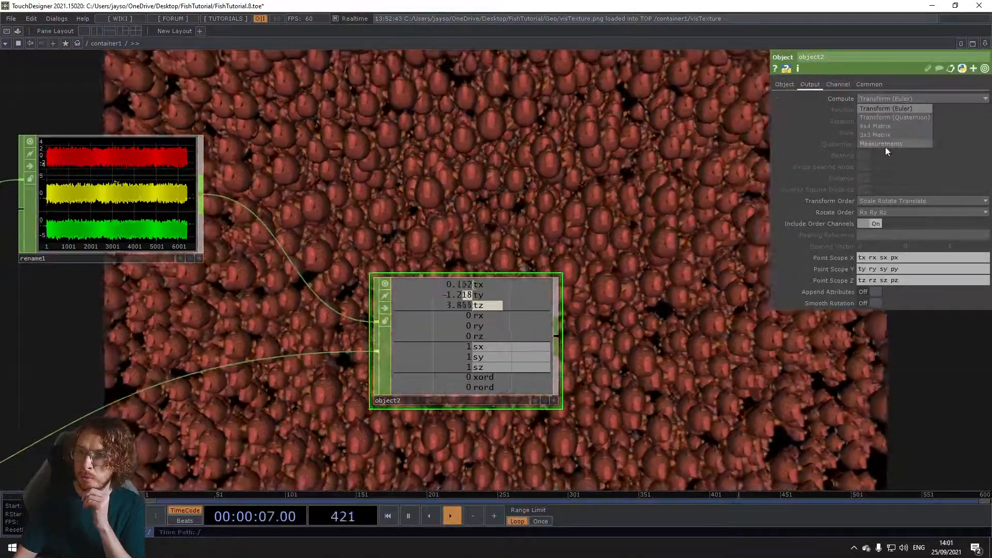
left_click(885, 145)
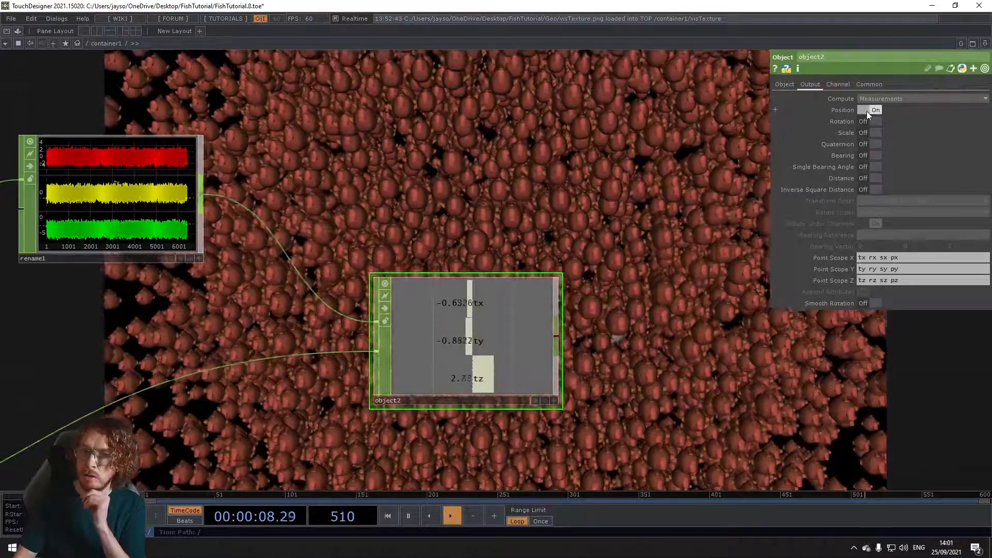
left_click(867, 110)
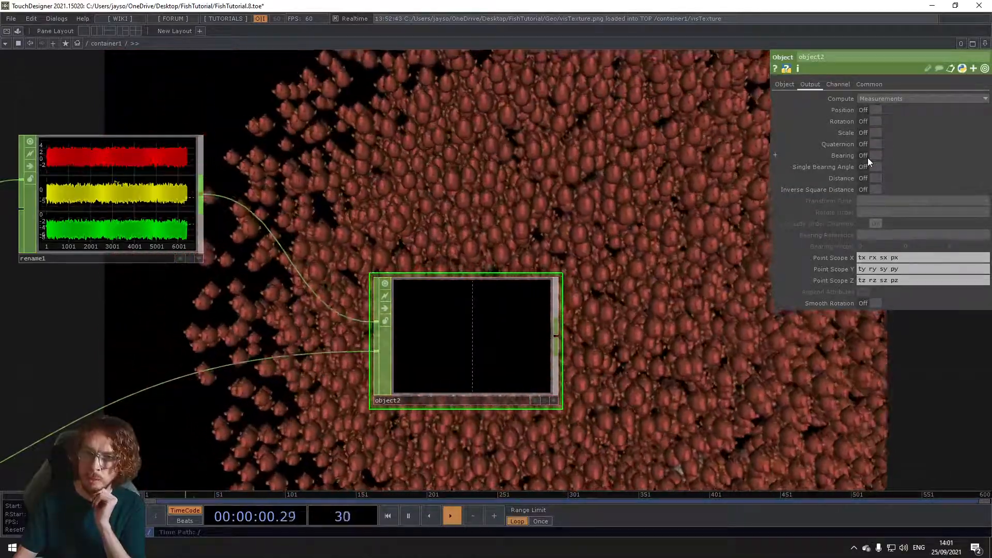
left_click(867, 157)
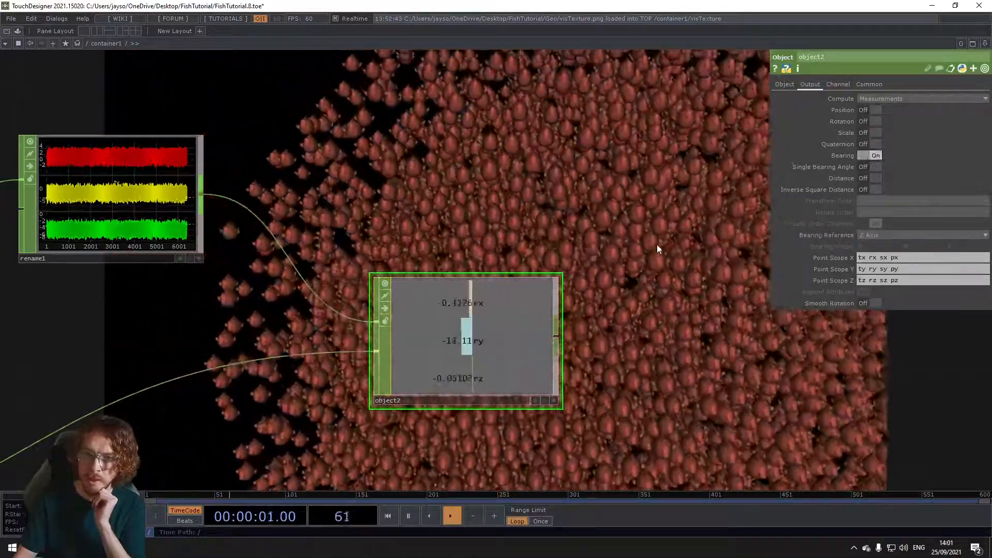
Step: Examine the Object CHOP's bearing output and compare it with the two CHOPs feeding it
scroll(432, 349, "down", 2)
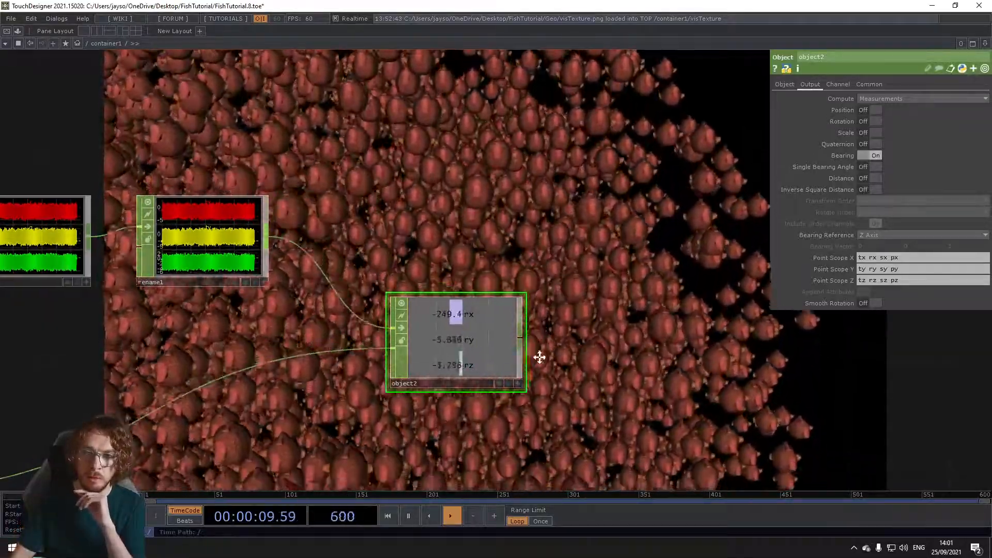
left_click_drag(538, 355, 490, 359)
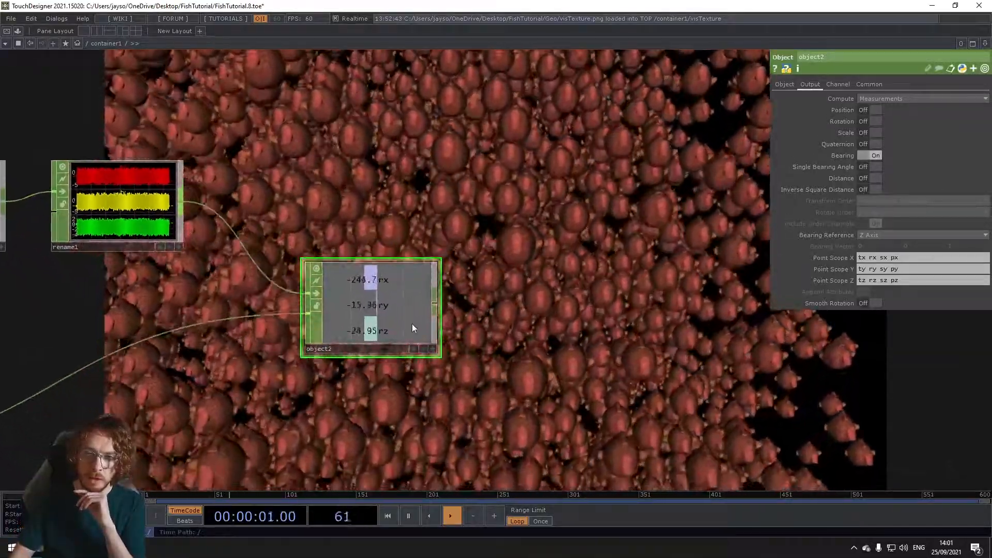
scroll(348, 382, "up", 4)
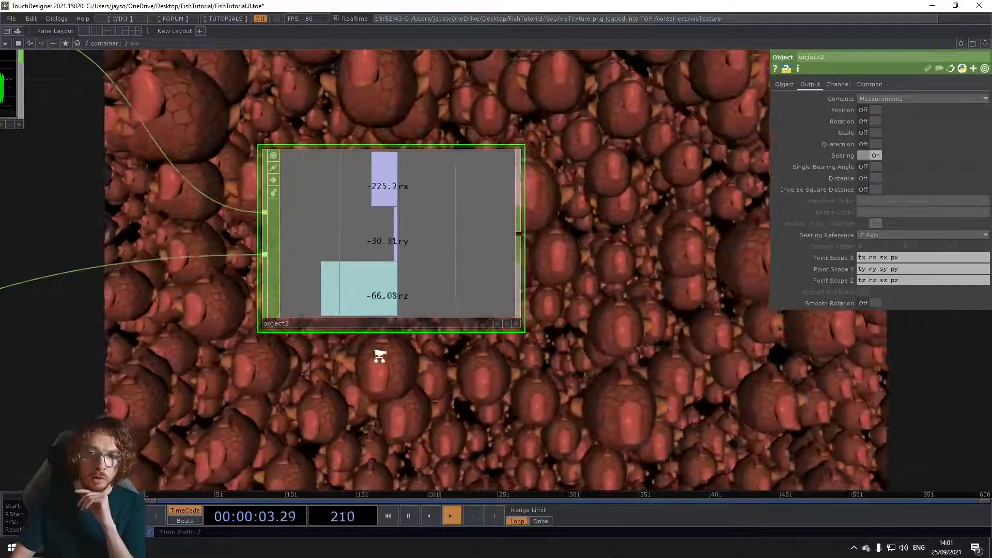
scroll(379, 357, "down", 3)
left_click_drag(435, 402, 562, 414)
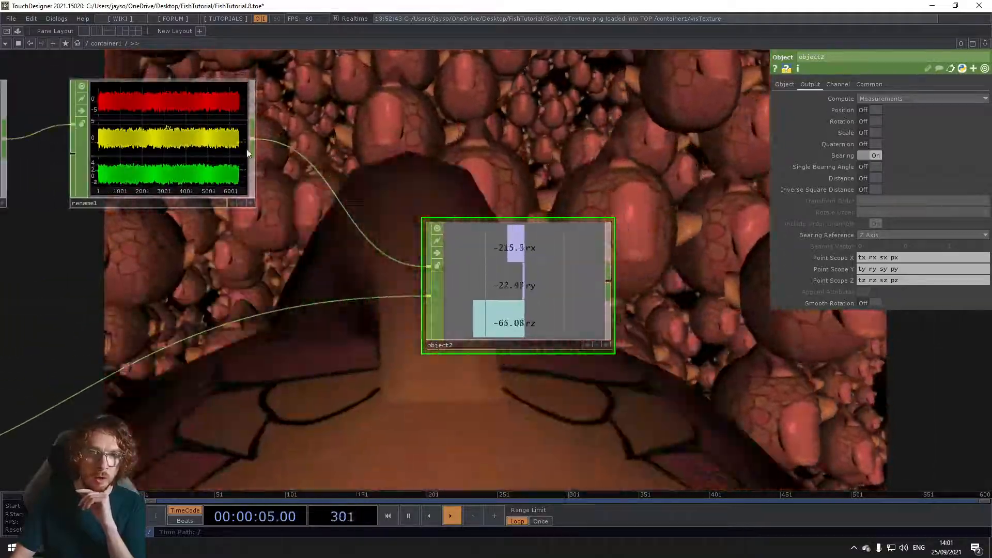
scroll(286, 387, "down", 2)
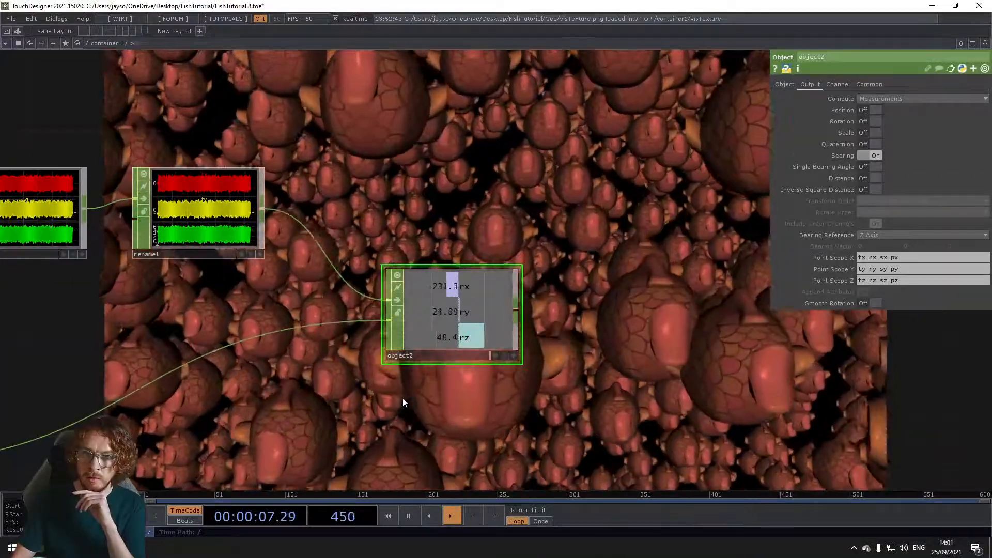
scroll(319, 400, "down", 2)
left_click_drag(318, 400, 387, 418)
left_click_drag(330, 455, 155, 460)
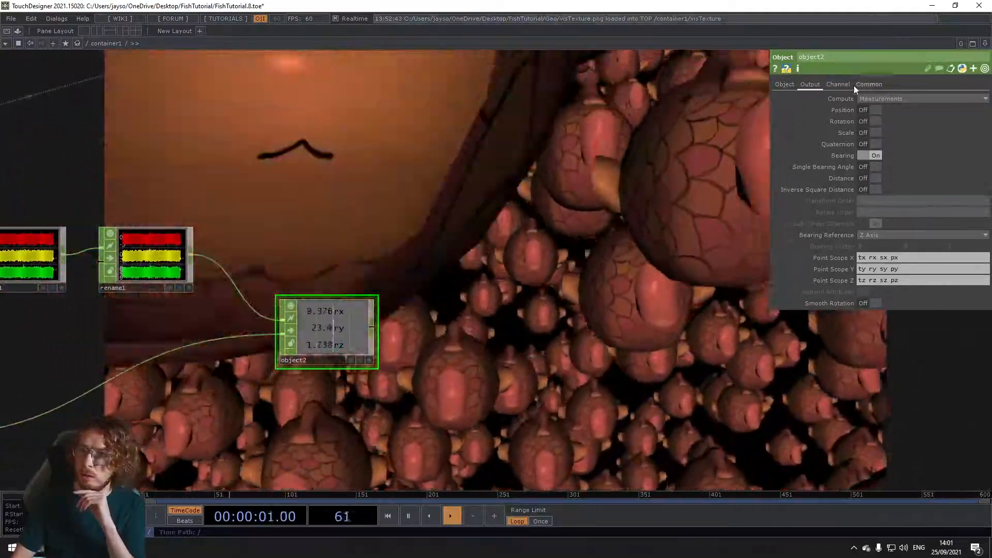
Step: Set the Object CHOP's Output Range to Start / End, with End as the expression op('rename1').numSamples -1
left_click(838, 85)
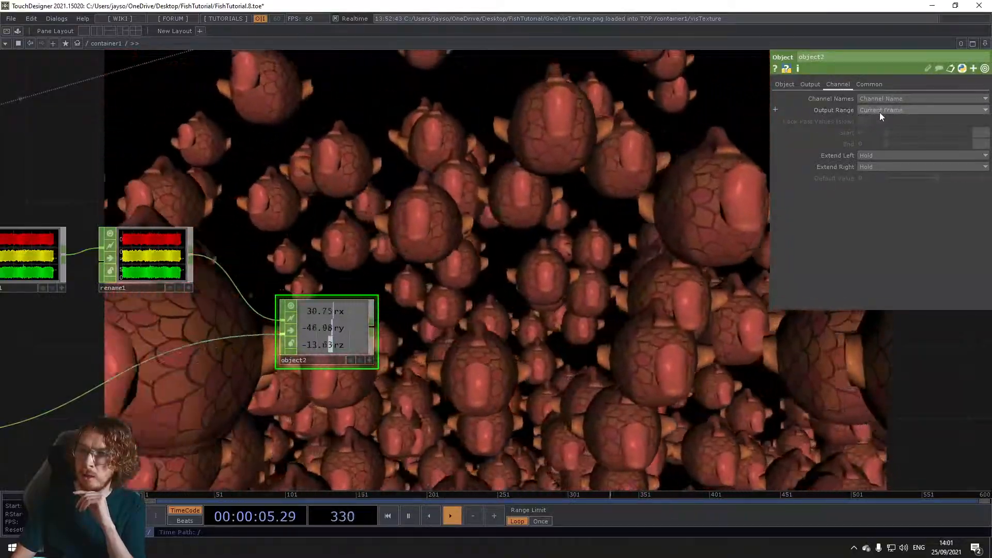
left_click(879, 111)
left_click(876, 136)
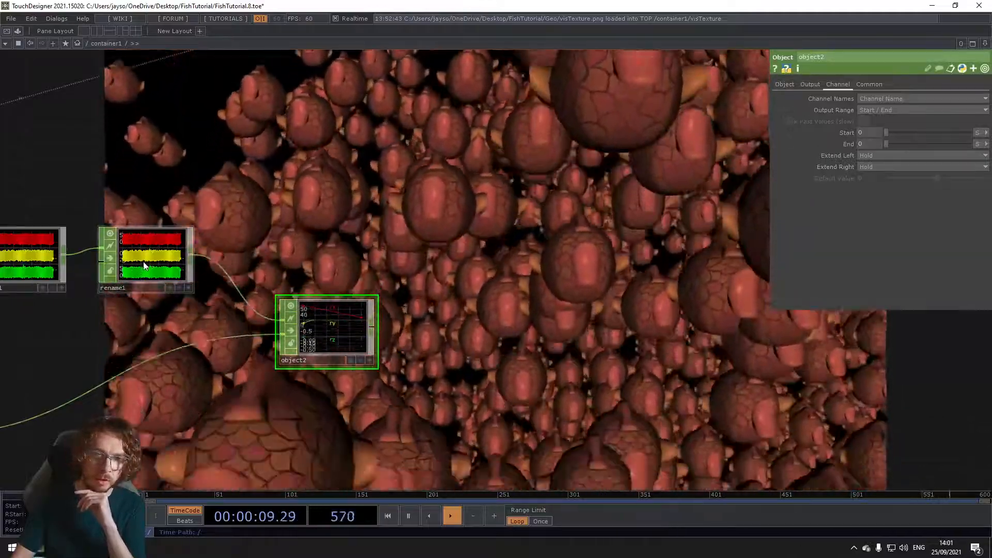
left_click_drag(140, 255, 873, 145)
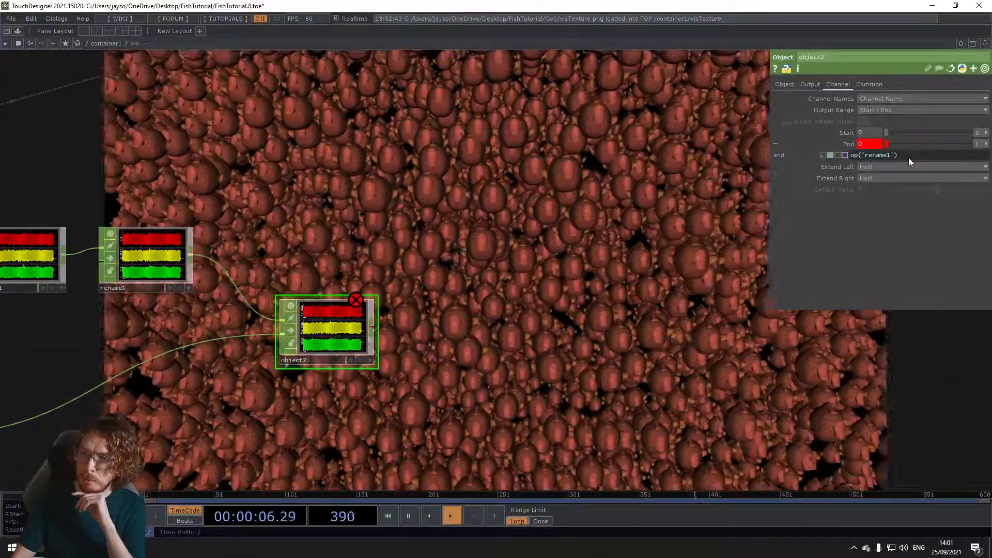
left_click(908, 155)
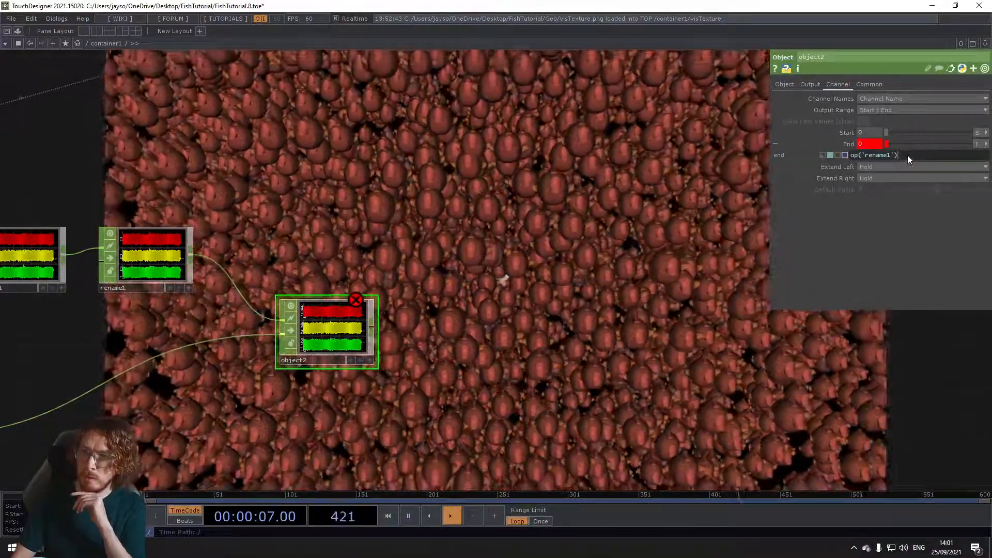
type(".numSamples -1")
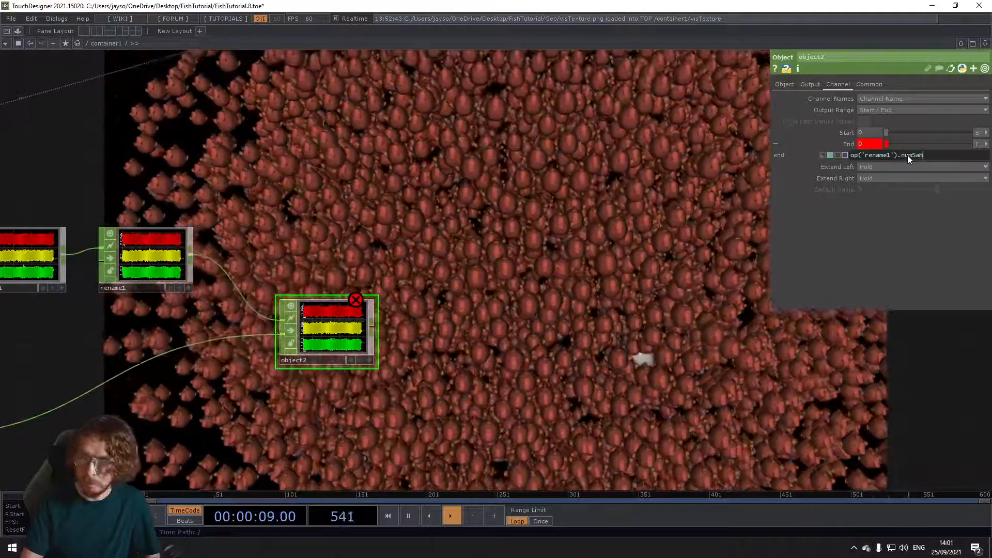
key("Return")
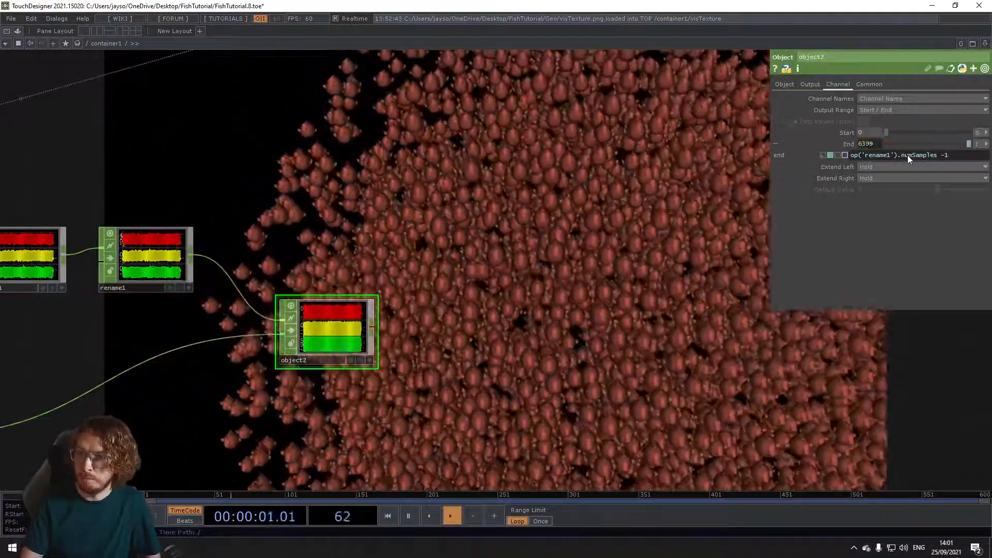
Step: Examine the Object CHOP's per-fish bearing channels and the chain of CHOPs leading into it
scroll(306, 335, "up", 2)
scroll(307, 335, "up", 3)
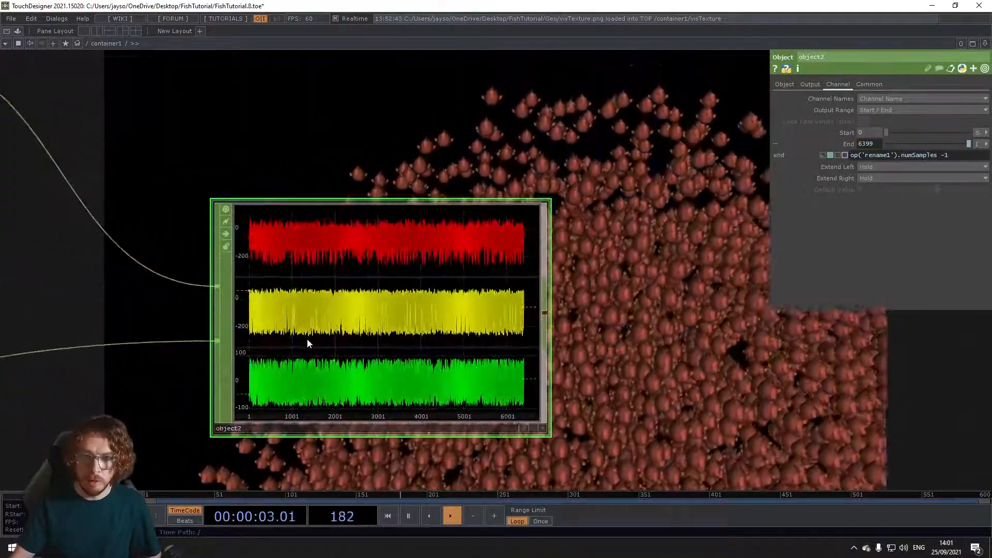
scroll(345, 332, "down", 2)
left_click_drag(650, 399, 684, 310)
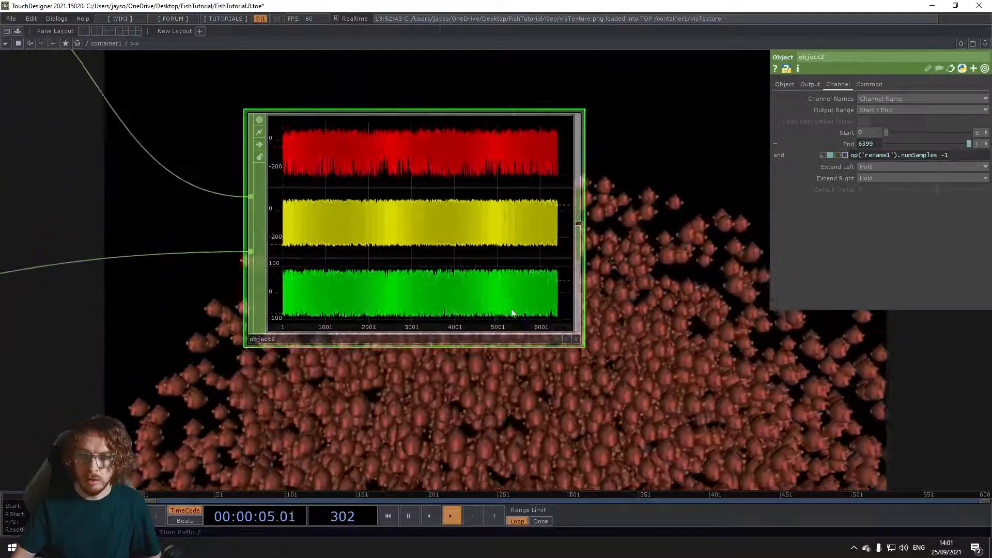
scroll(376, 397, "down", 3)
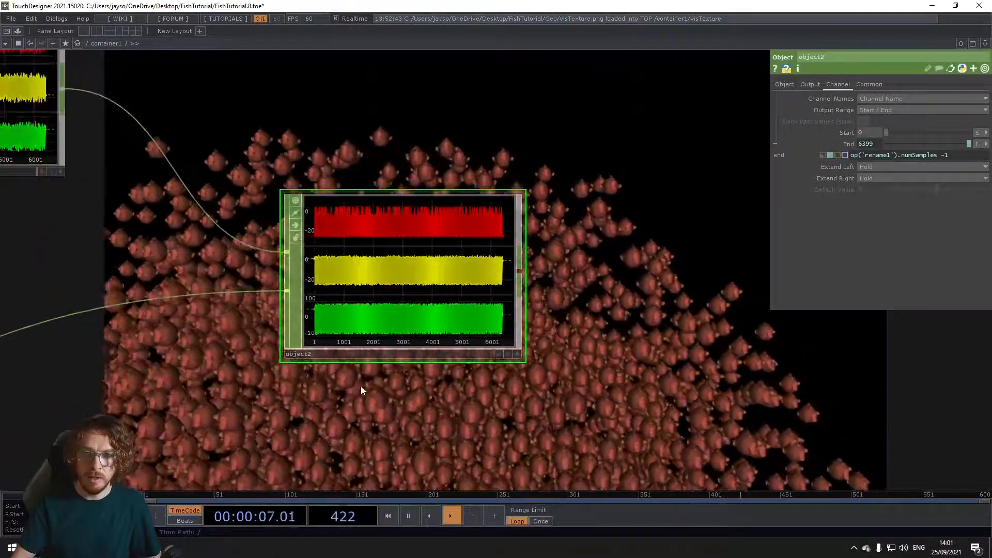
scroll(330, 401, "down", 5)
left_click_drag(368, 395, 555, 364)
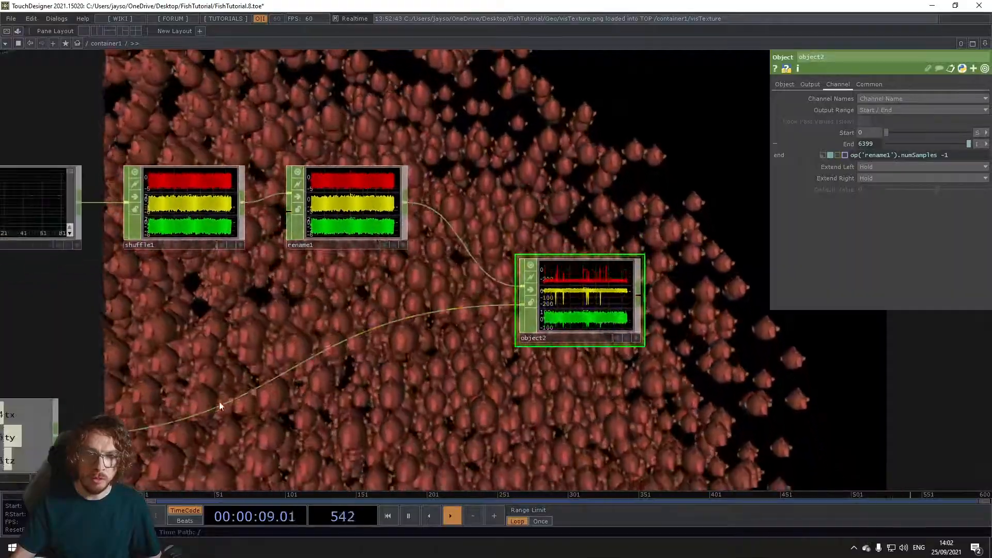
left_click_drag(160, 372, 307, 372)
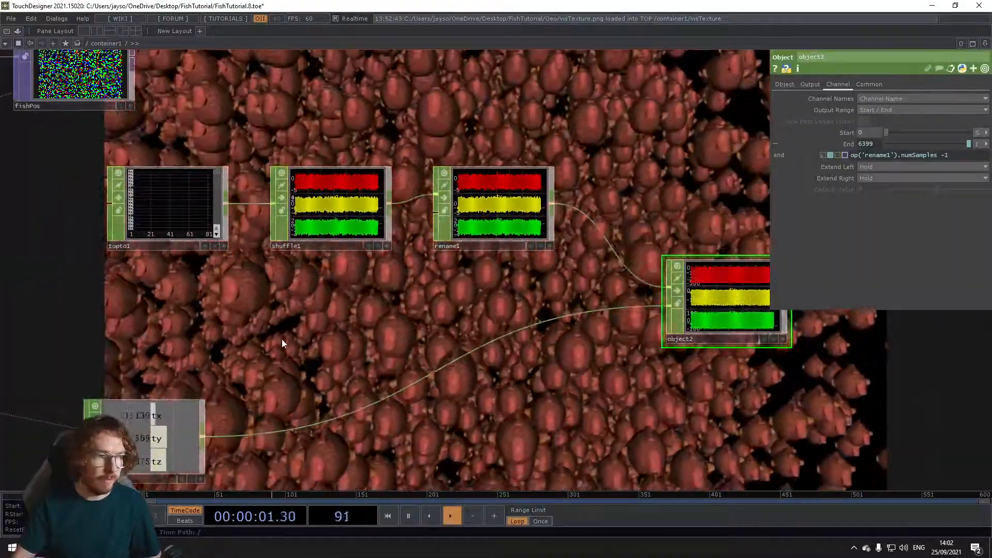
Step: Examine the force position CHOP and the Object CHOP's three bearing channel graphs up close
left_click_drag(177, 436, 259, 404)
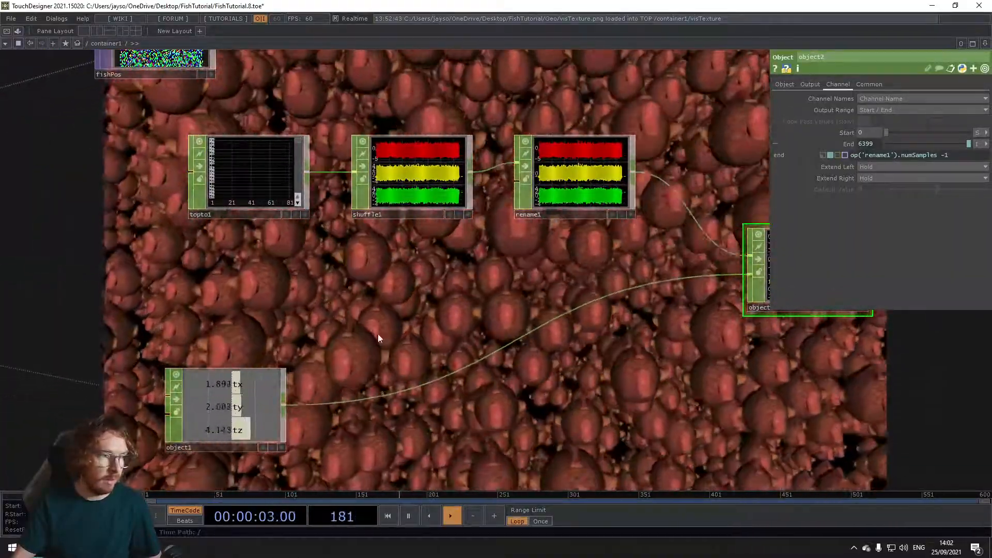
left_click_drag(269, 339, 100, 361)
left_click_drag(319, 394, 59, 398)
scroll(385, 273, "up", 5)
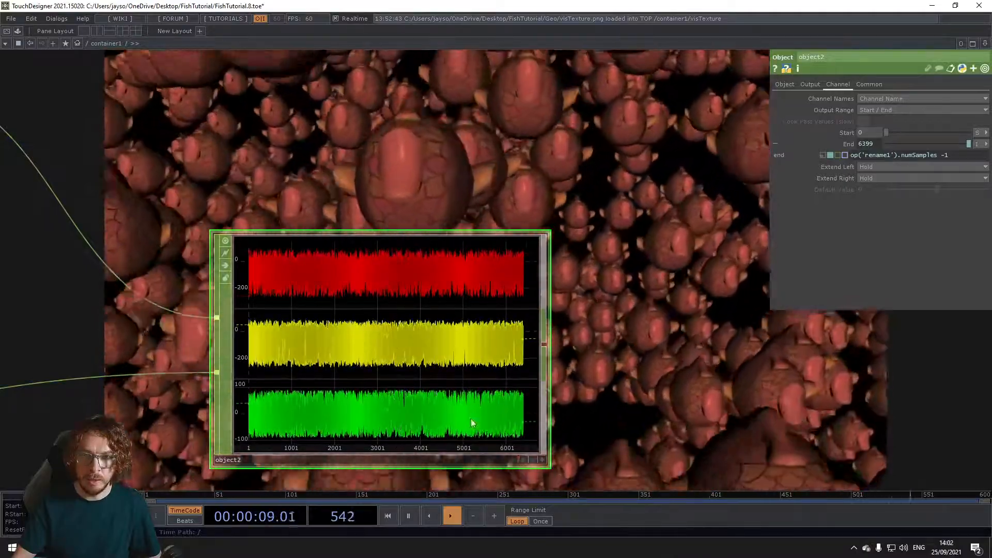
scroll(646, 332, "down", 4)
left_click_drag(801, 357, 476, 354)
scroll(483, 354, "down", 4)
scroll(508, 347, "down", 3)
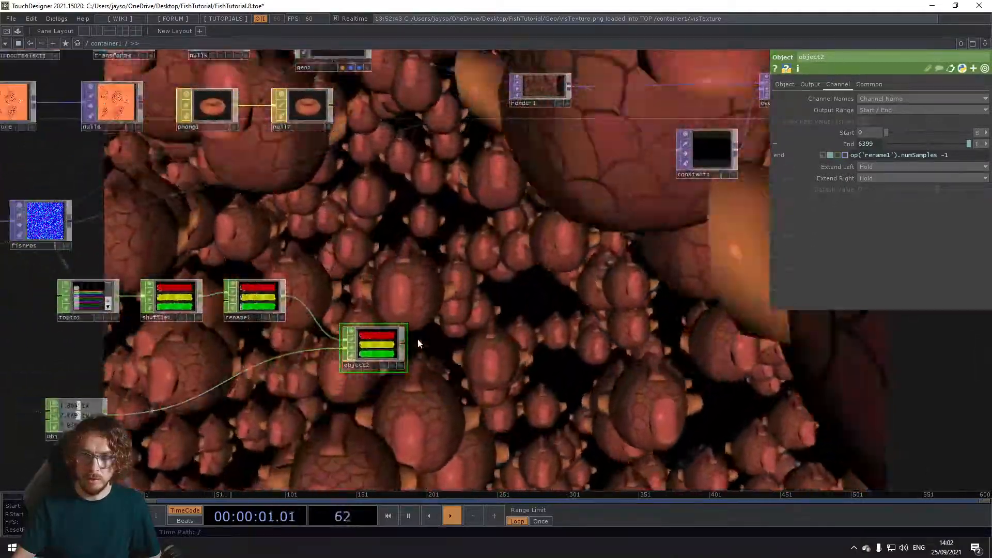
Step: Add a Null CHOP after the Object CHOP that computes the bearing and name it rotations
right_click(405, 343)
left_click(416, 361)
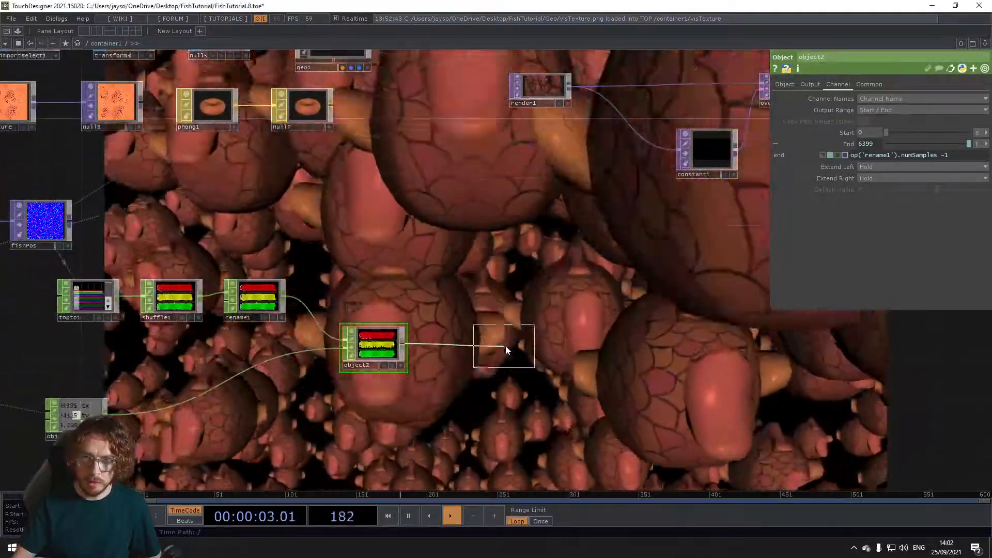
left_click(501, 361)
type("rotations")
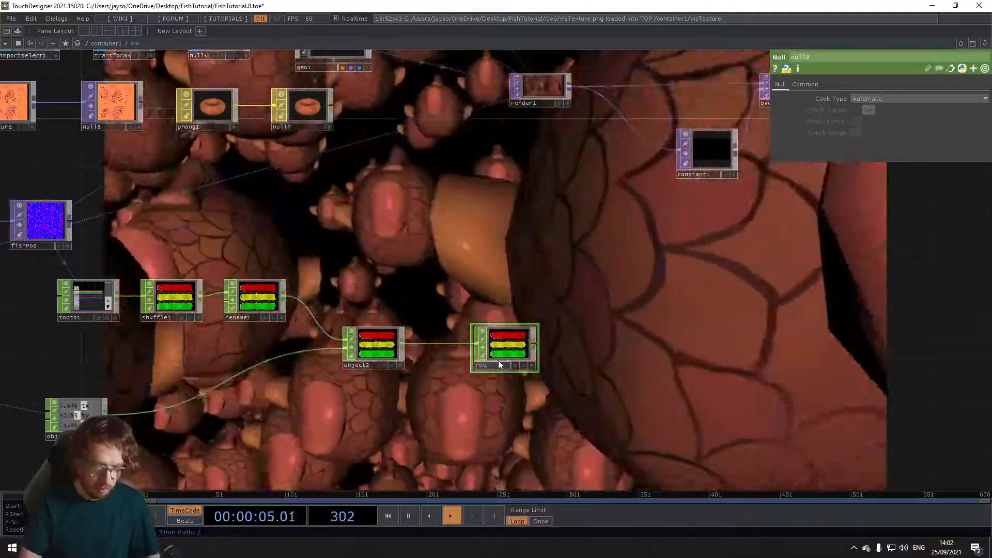
key("Return")
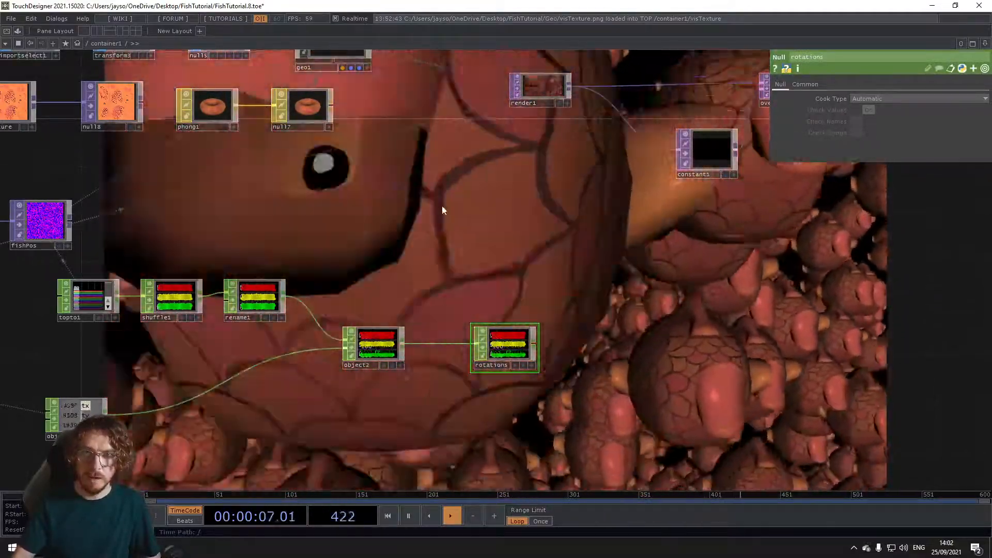
Step: Use the rotations CHOP as the fish Geometry's instance Rotate OP, mapping Rotate X, Y and Z to rx, ry and rz
left_click_drag(350, 106, 389, 146)
left_click(374, 80)
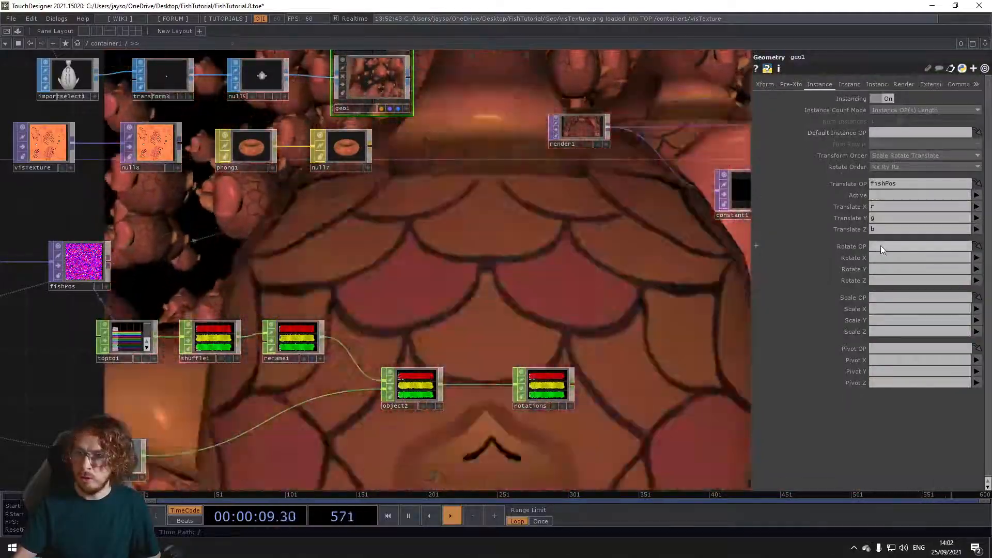
left_click(880, 246)
left_click_drag(547, 397, 885, 247)
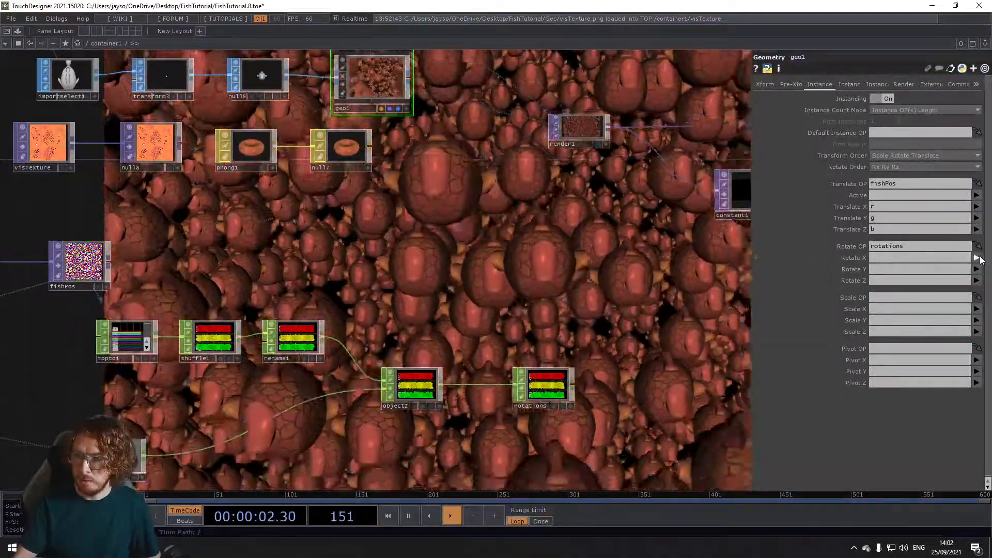
left_click(980, 258)
left_click(978, 274)
left_click(977, 270)
left_click(976, 292)
left_click(977, 280)
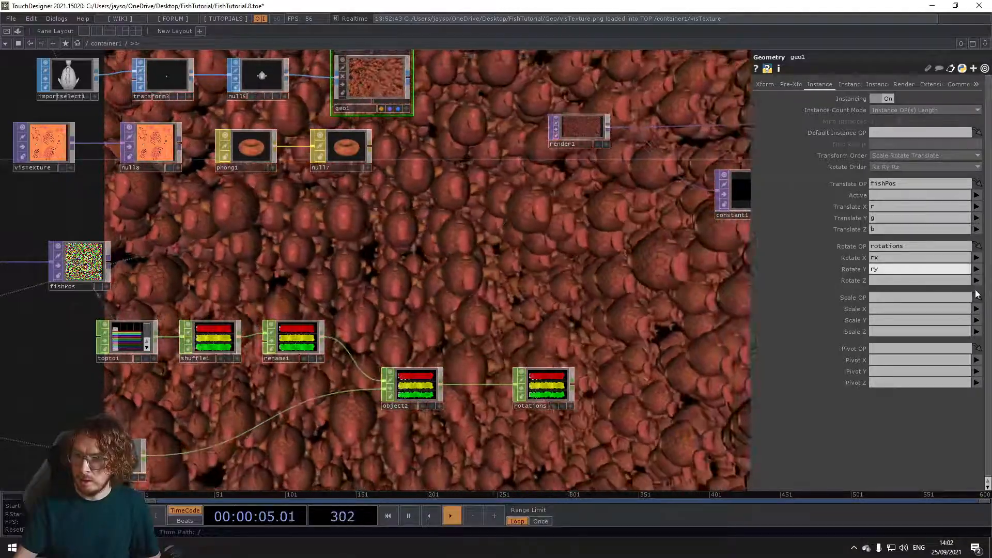
left_click(977, 313)
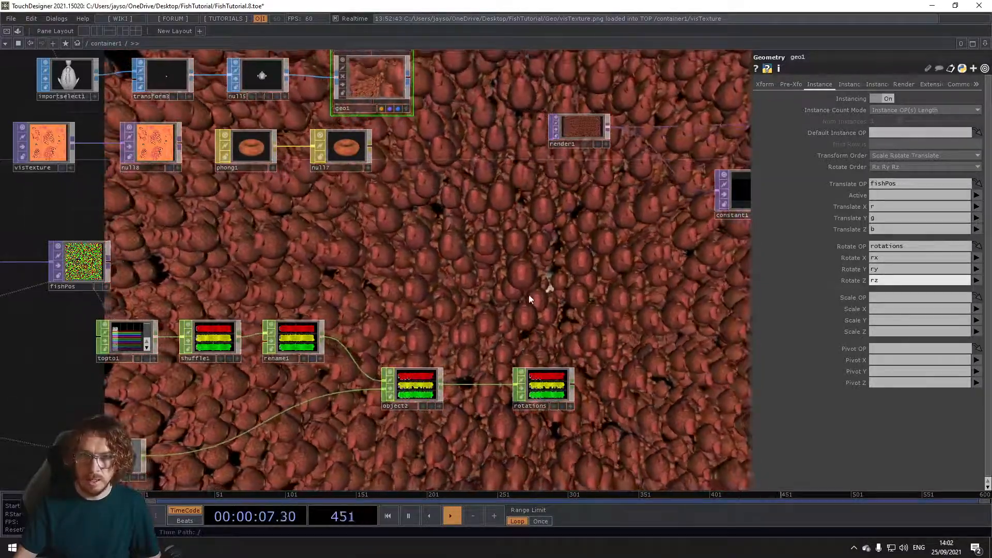
Step: Examine the orientation of the instanced fish, the bearing CHOP chain and the Object CHOP's measurement output settings
left_click_drag(558, 292, 475, 292)
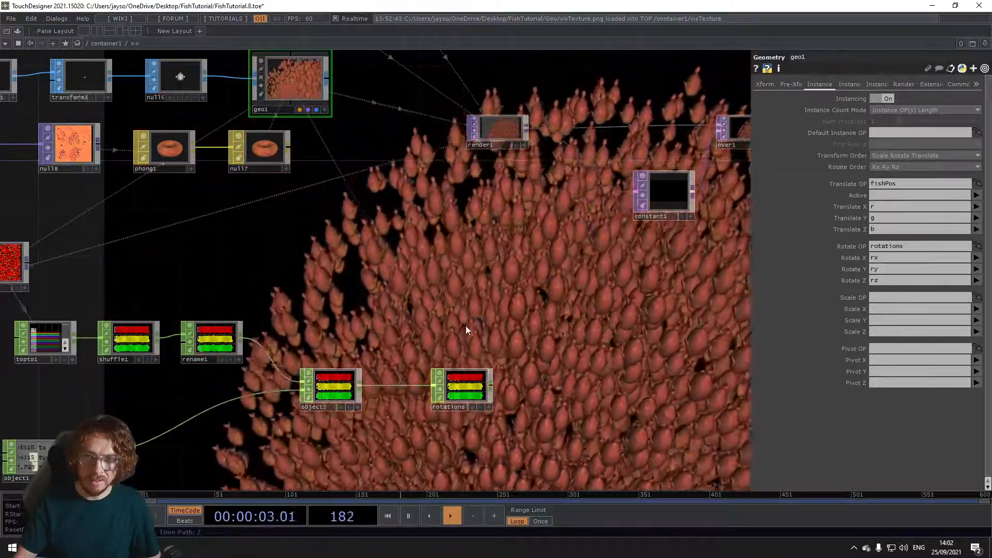
scroll(525, 321, "down", 4)
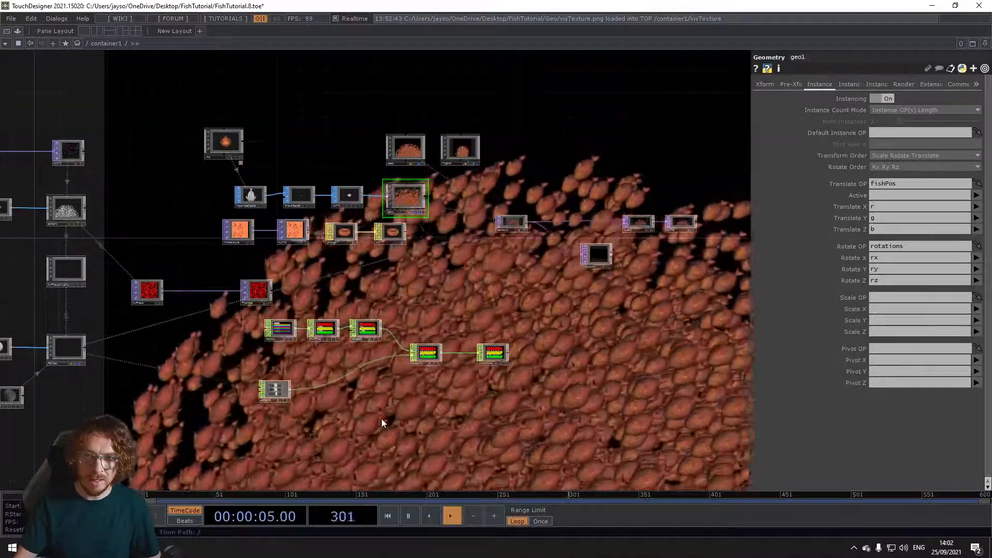
left_click_drag(407, 363, 532, 316)
scroll(533, 316, "up", 1)
scroll(532, 316, "up", 4)
left_click_drag(593, 376, 433, 408)
scroll(458, 312, "up", 4)
scroll(354, 358, "down", 4)
scroll(354, 357, "up", 4)
scroll(351, 357, "down", 8)
left_click_drag(363, 385, 455, 317)
scroll(426, 328, "up", 2)
scroll(425, 327, "up", 3)
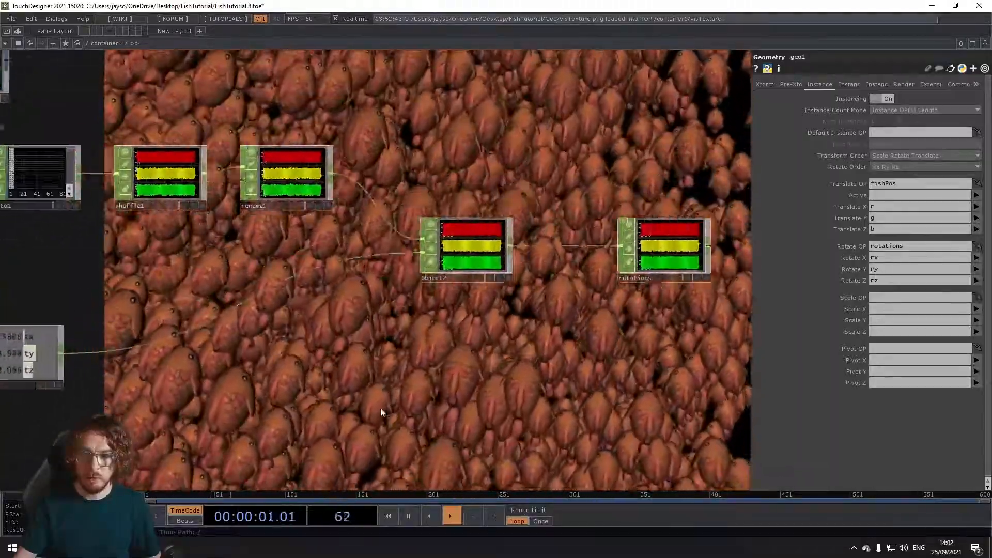
left_click(453, 291)
left_click(791, 84)
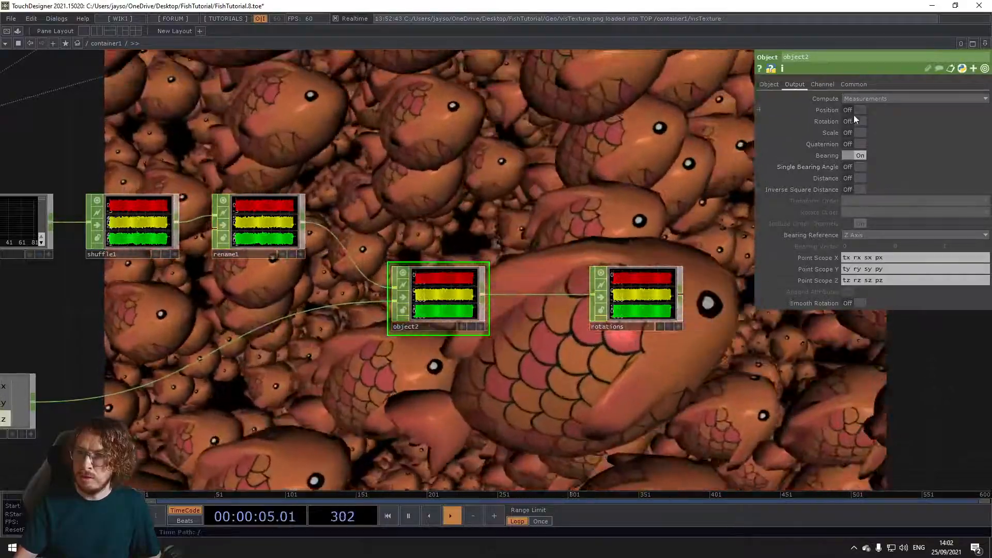
Step: Add a Camera COMP in the empty area below the force object's network and name it fishCam
scroll(439, 438, "down", 5)
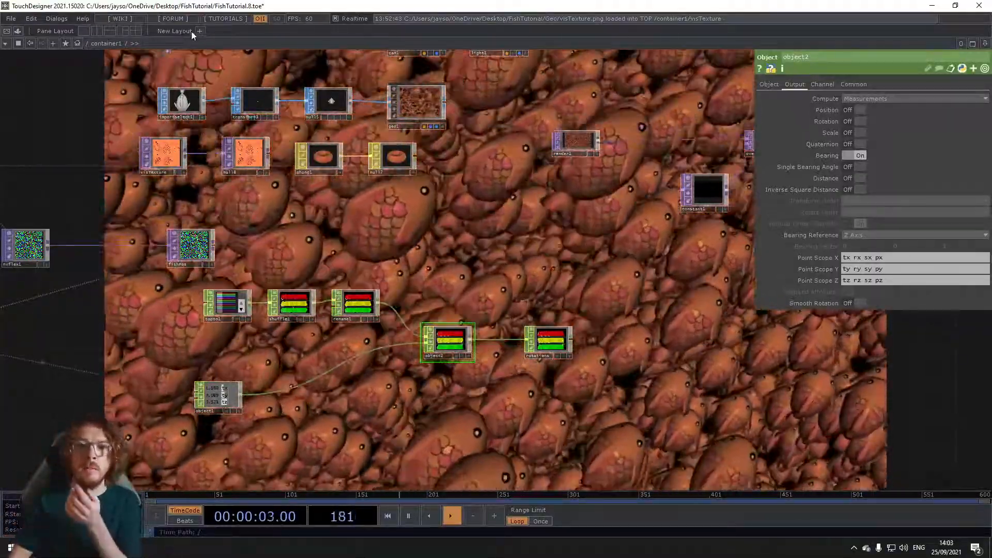
scroll(486, 402, "down", 6)
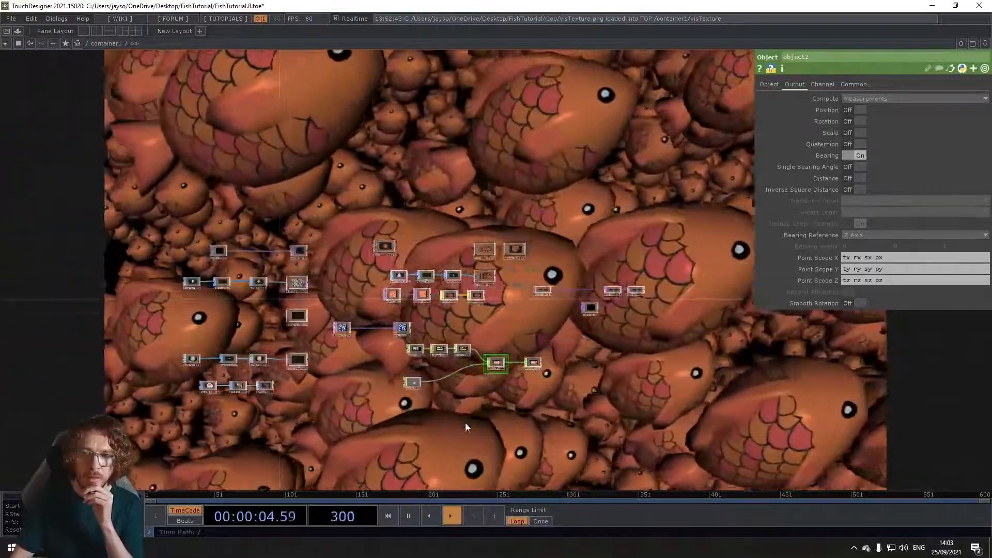
left_click_drag(400, 424, 385, 374)
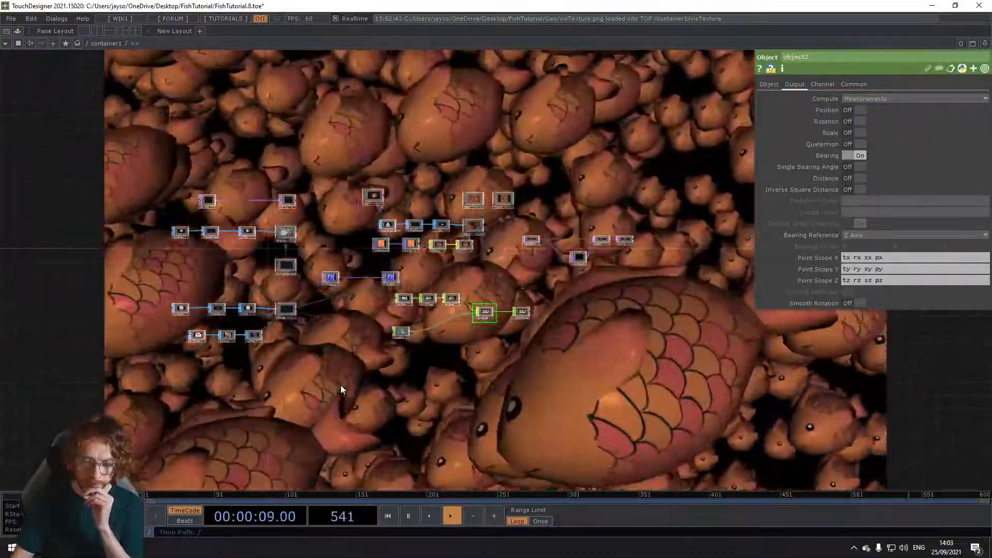
left_click_drag(321, 376, 343, 296)
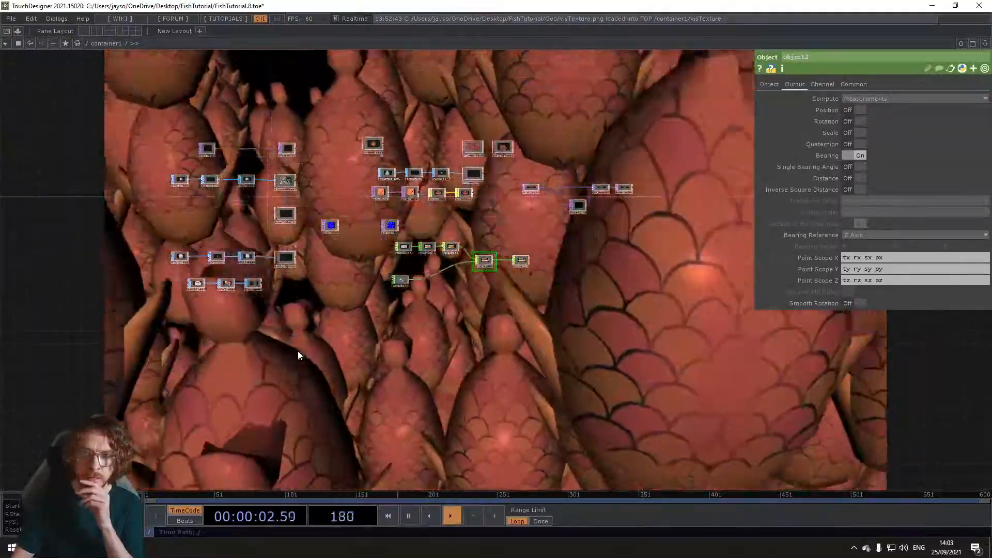
scroll(335, 294, "up", 5)
left_click_drag(327, 243, 324, 313)
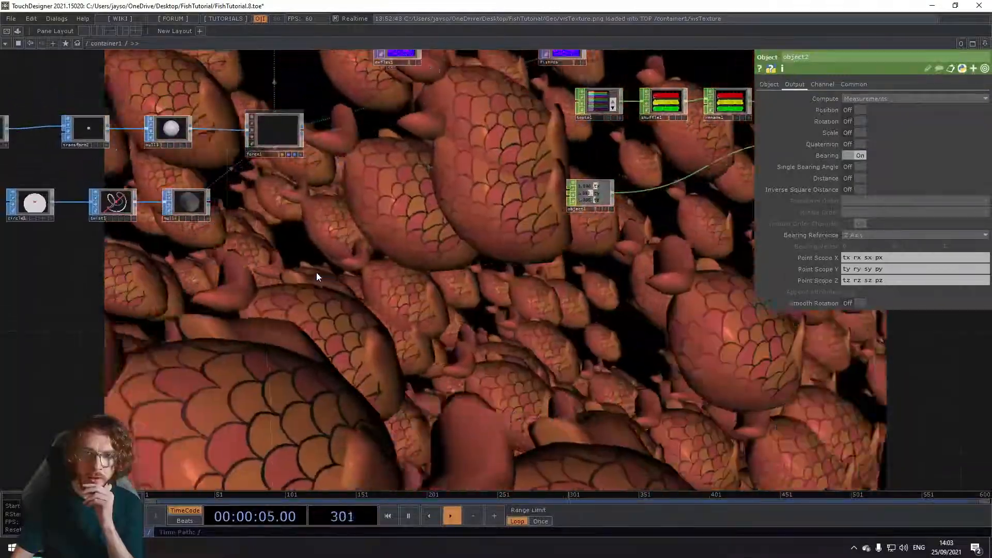
key("Tab")
left_click(163, 148)
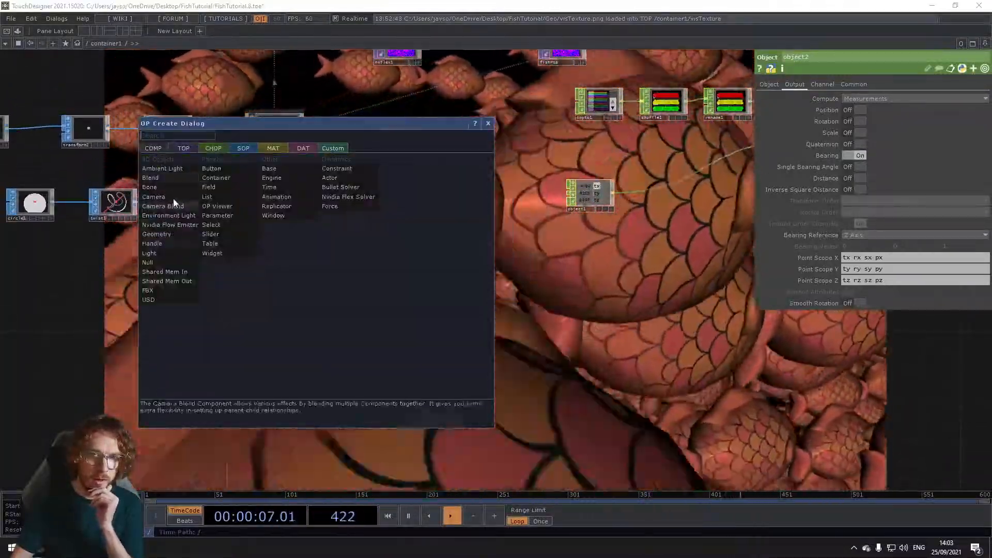
left_click(173, 195)
left_click(364, 306)
scroll(351, 320, "up", 4)
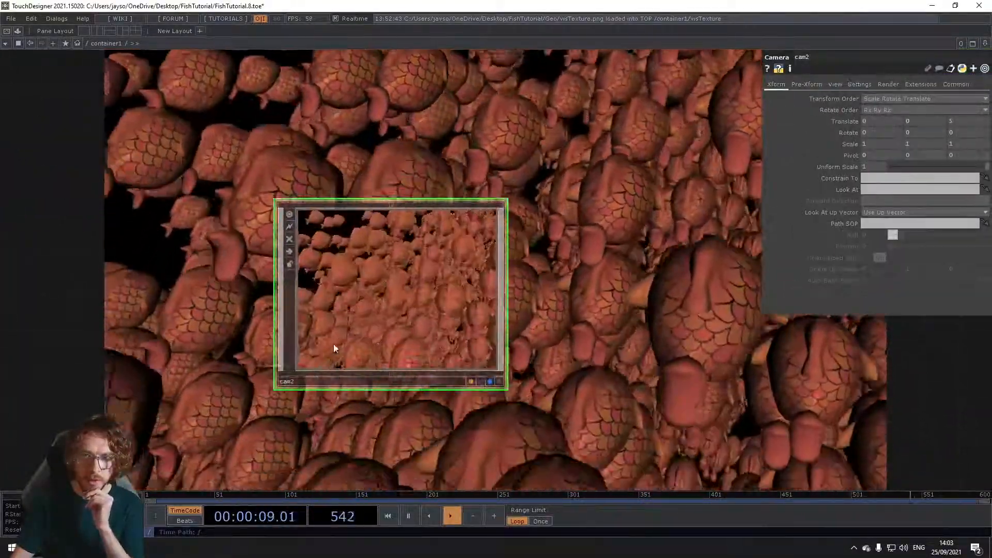
type("fishCam")
key("Return")
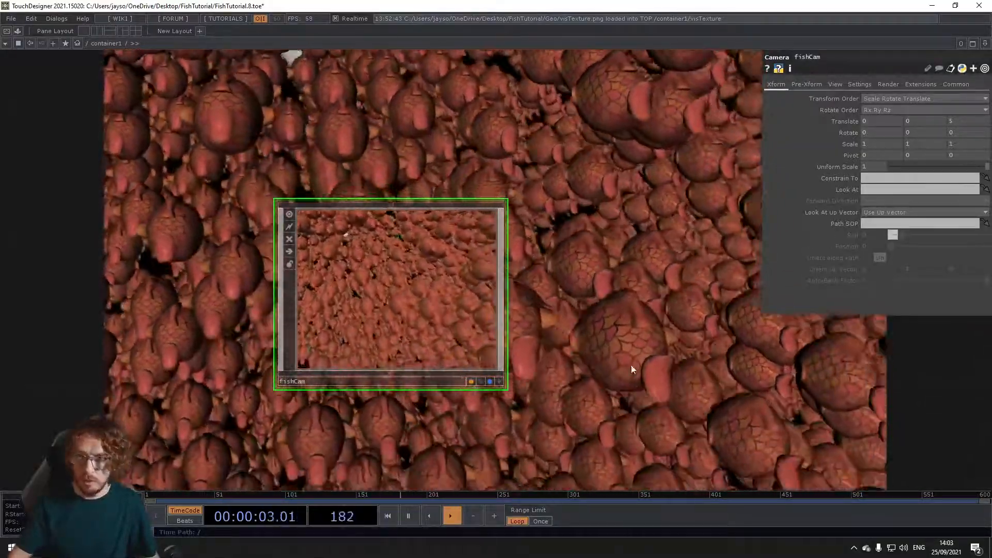
Step: Turn off the background display of the final render output at the end of the TOP chain
scroll(619, 365, "down", 10)
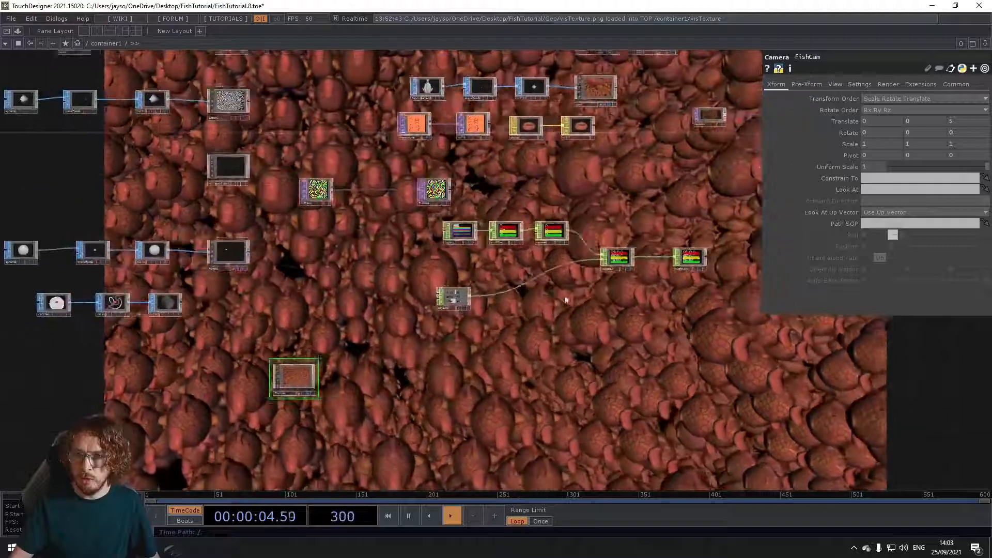
left_click_drag(687, 279, 440, 318)
left_click(655, 164)
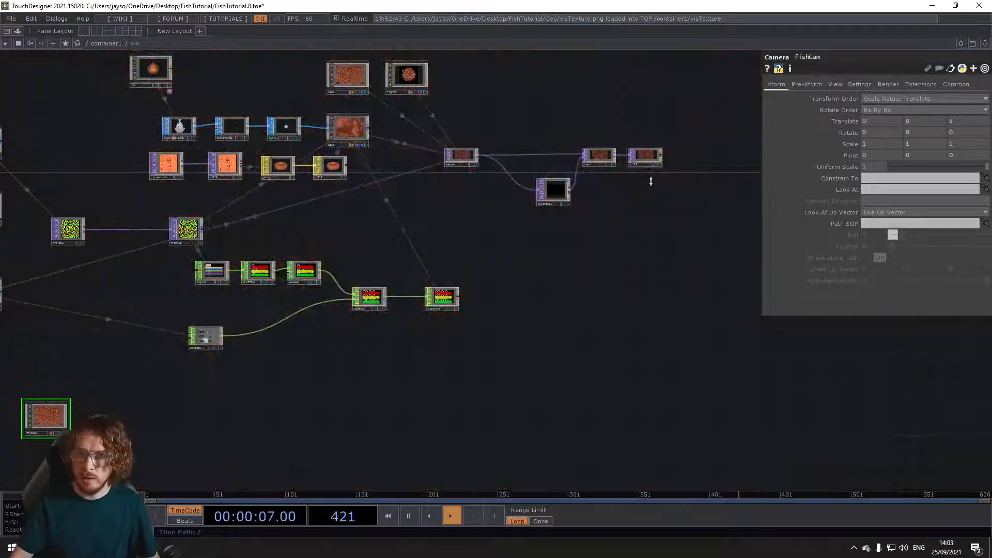
Step: Set the fishCam camera's FOV Angle to 40
left_click_drag(467, 372, 498, 365)
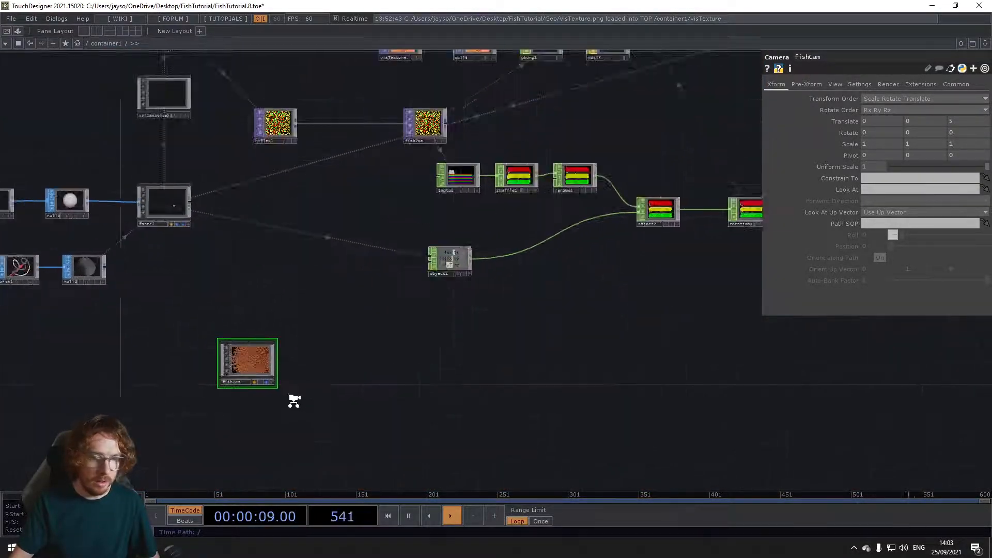
scroll(294, 403, "up", 6)
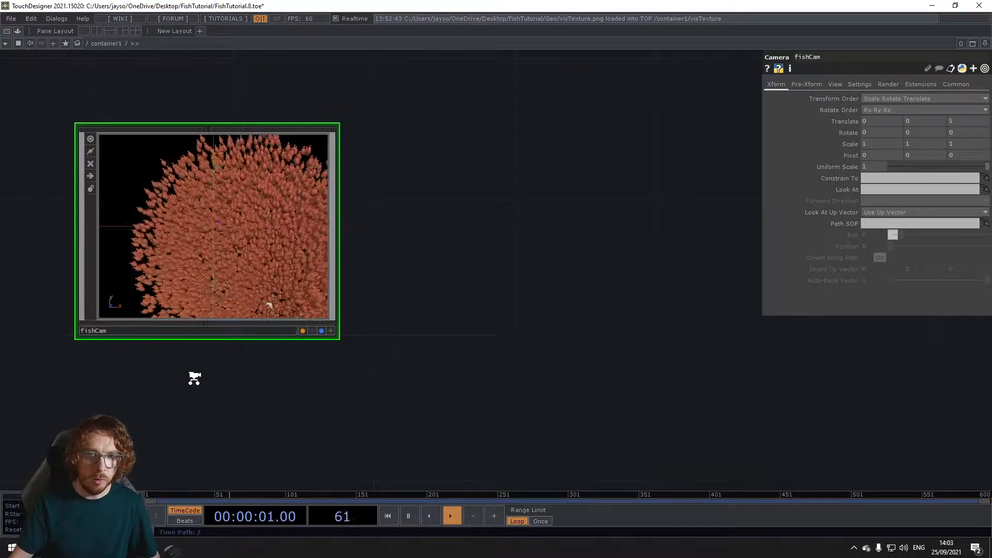
scroll(193, 380, "up", 1)
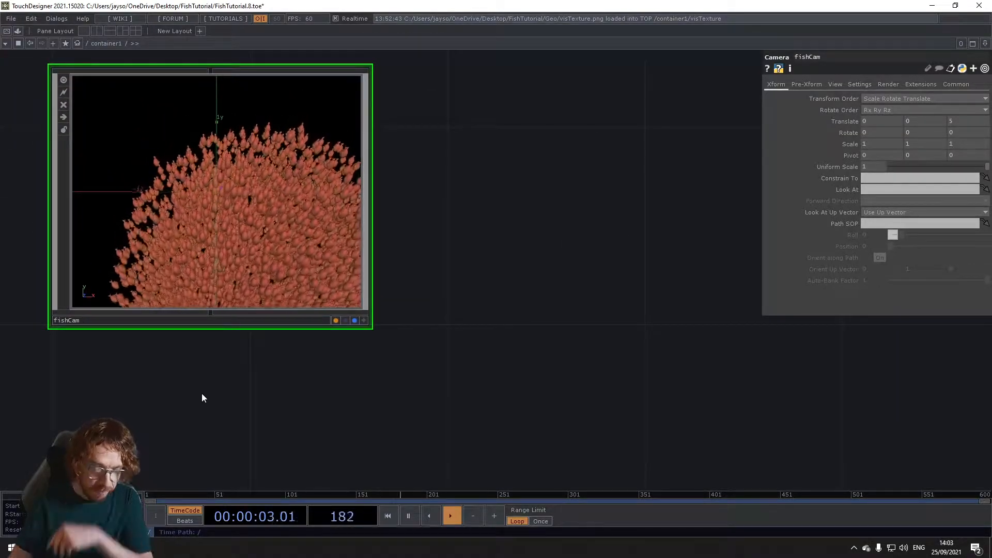
scroll(203, 398, "down", 2)
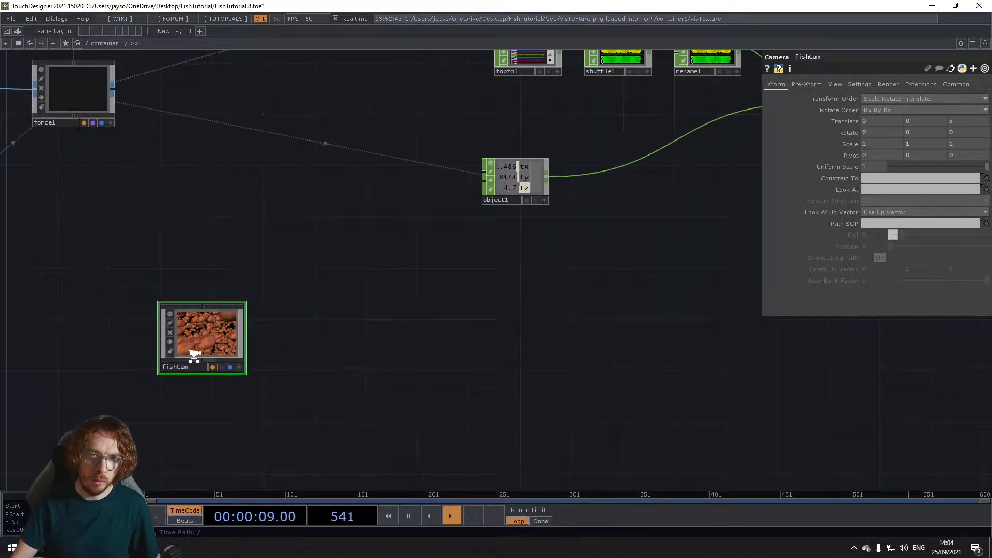
scroll(194, 358, "up", 5)
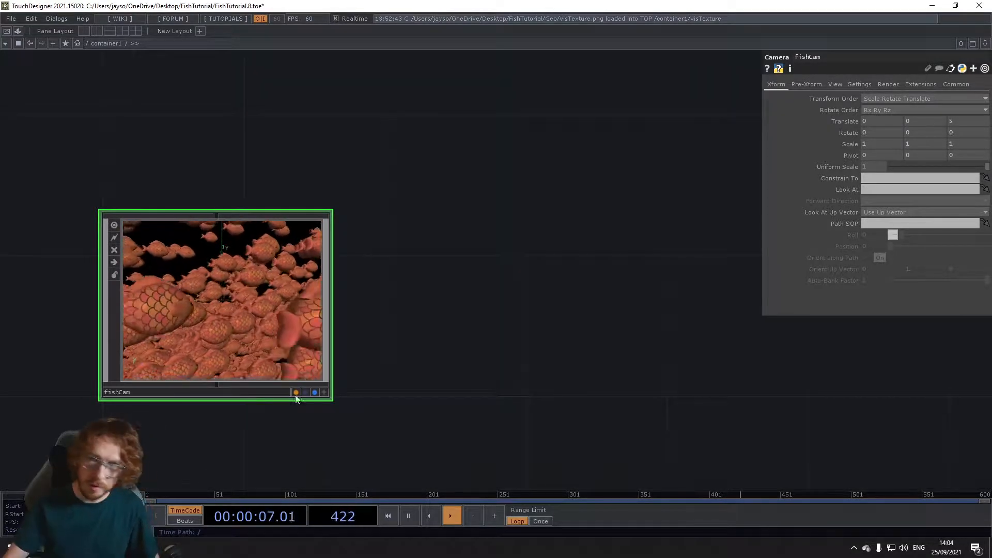
left_click(833, 84)
type("40")
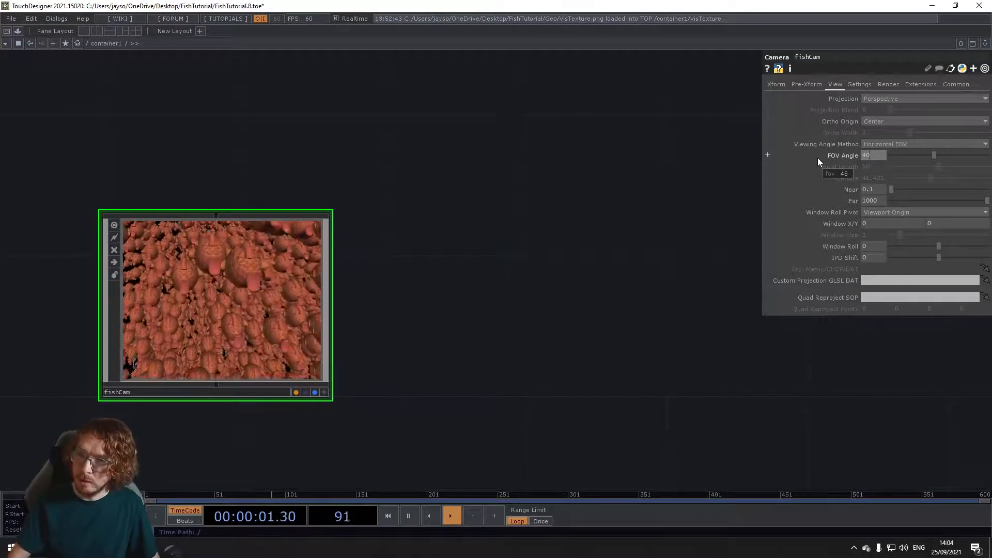
key("Return")
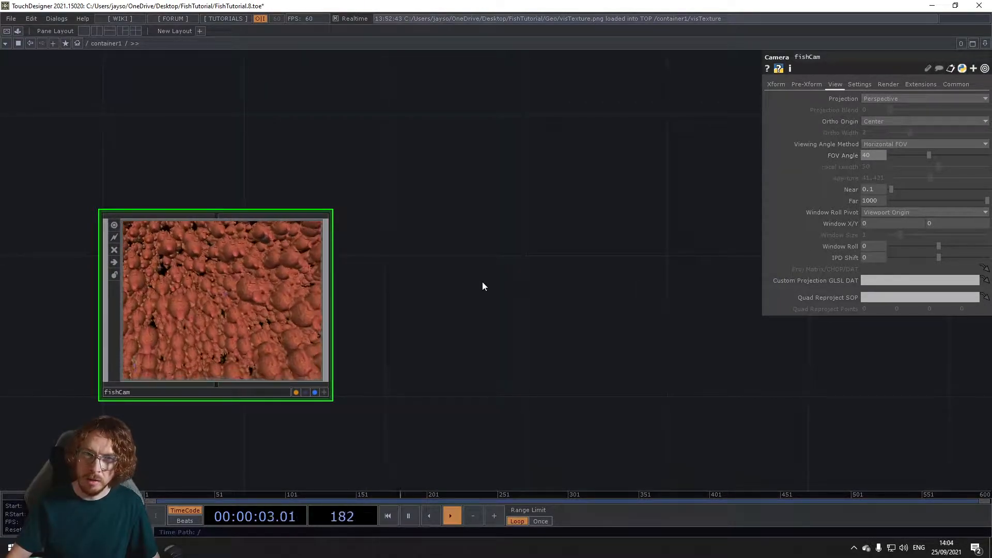
Step: Add a Null COMP beside fishCam and name it fishLookAt
scroll(388, 346, "down", 2)
key("Tab")
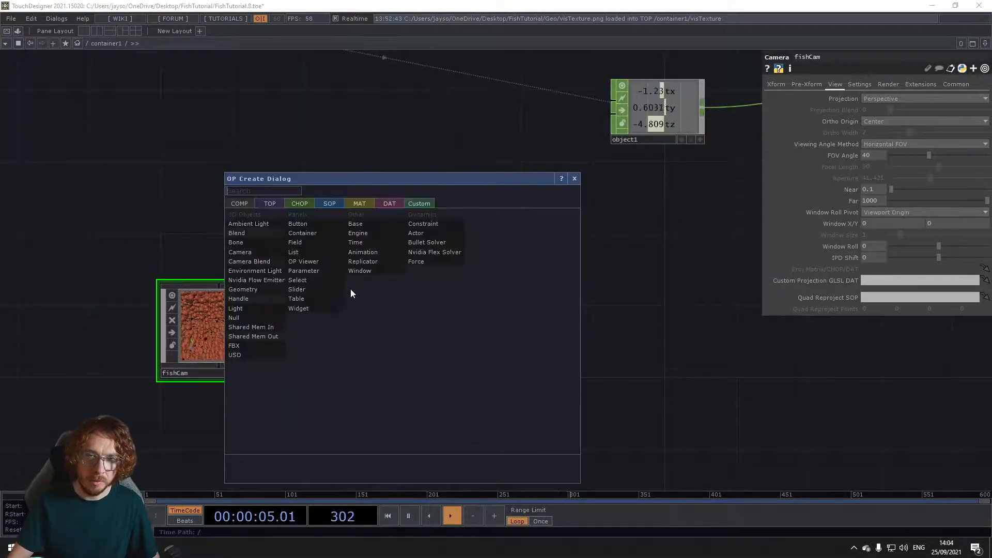
left_click(258, 318)
left_click(506, 329)
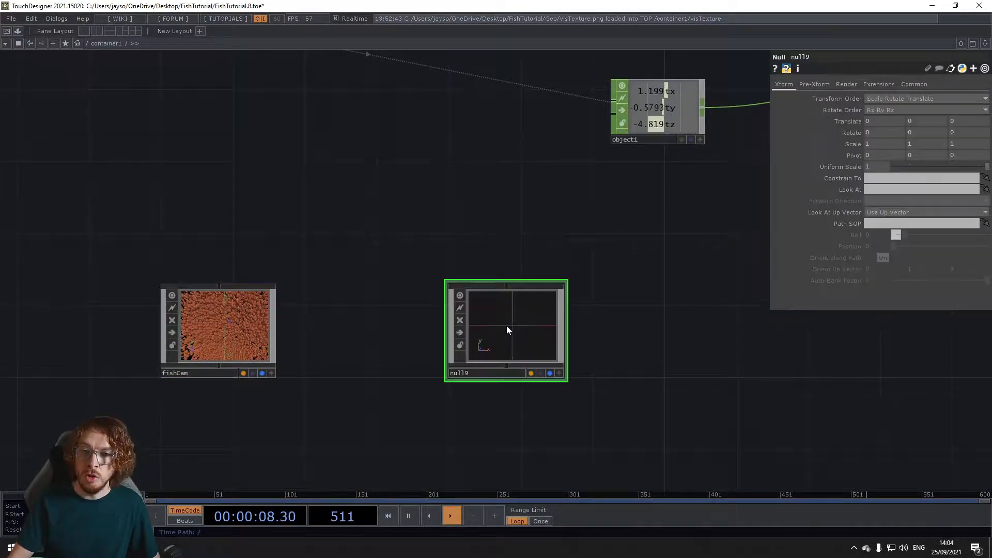
left_click(488, 372)
type("fishL")
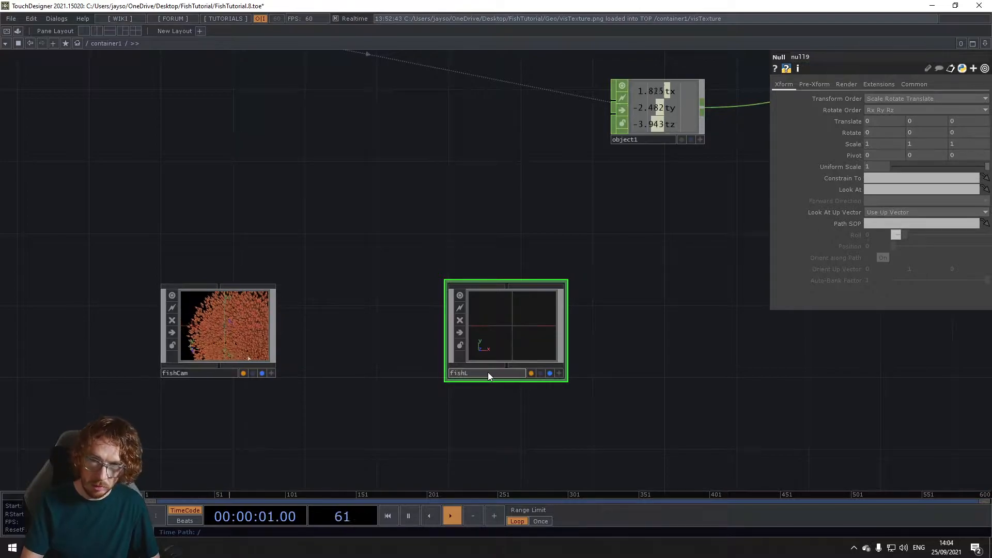
type("ookAt")
key("Return")
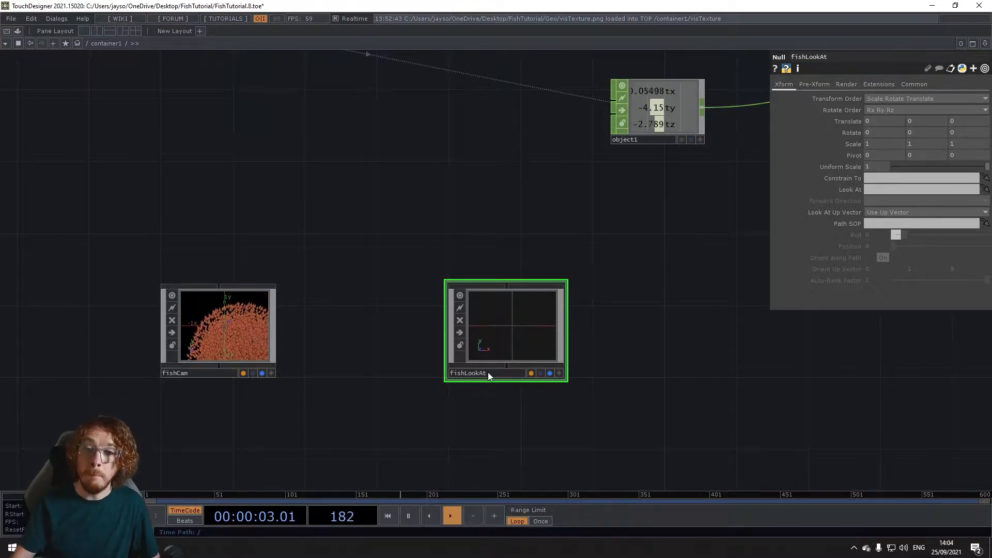
Step: Examine the fish position channels coming out of the shuffle and rename CHOPs
left_click_drag(599, 313, 583, 329)
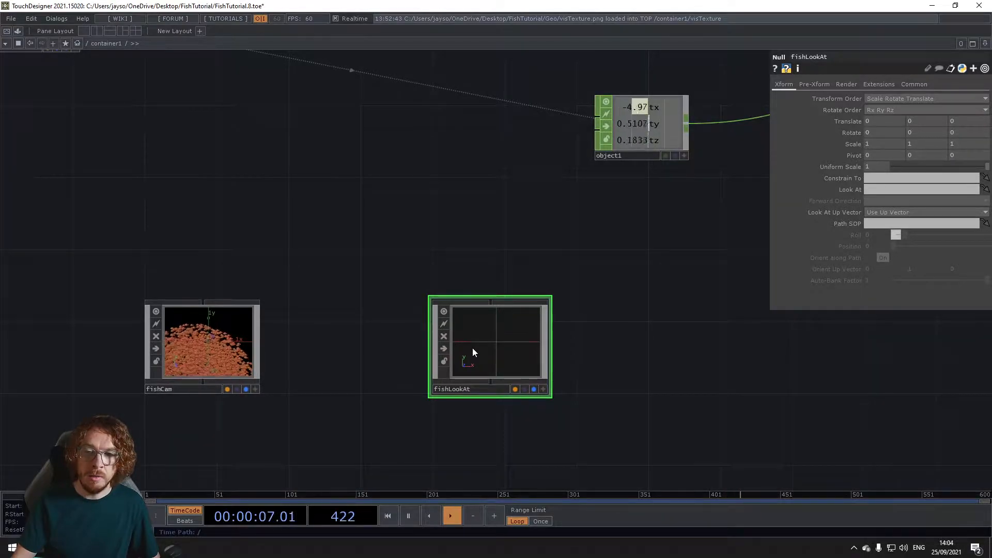
left_click_drag(513, 342, 498, 368)
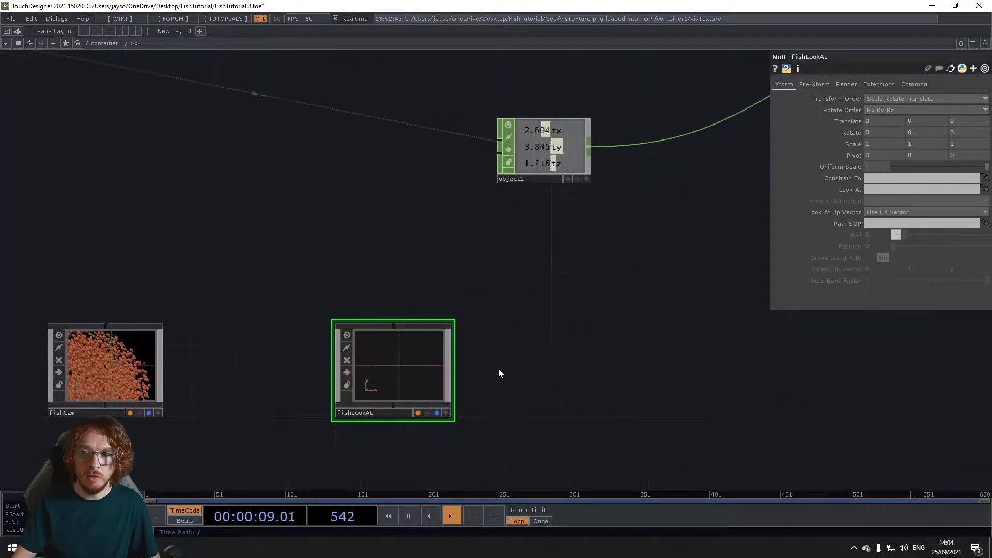
scroll(499, 368, "down", 5)
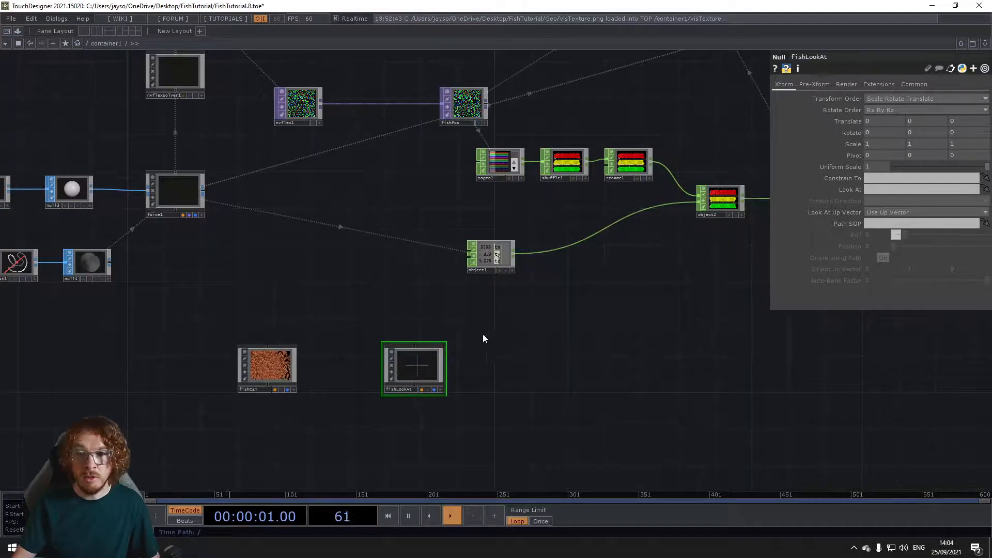
scroll(558, 320, "up", 5)
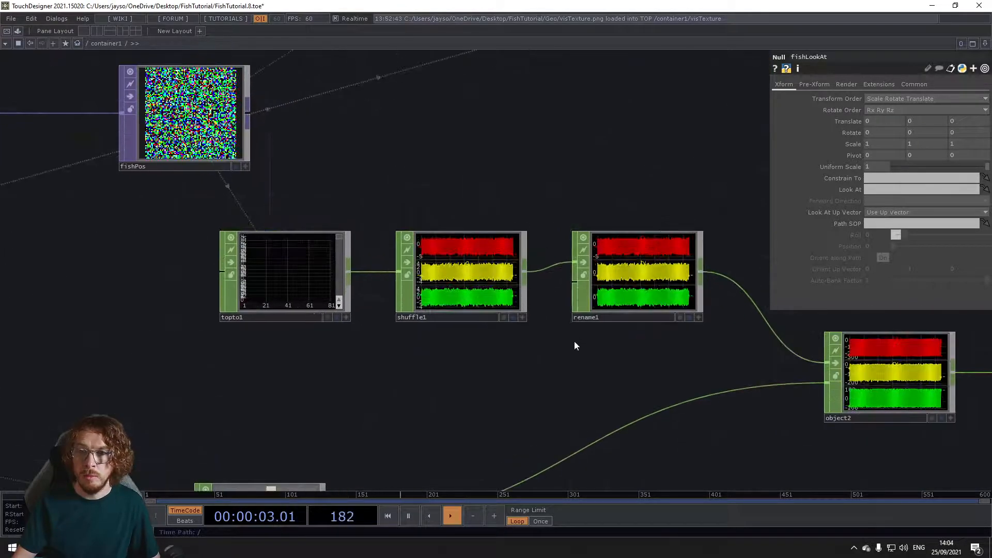
left_click_drag(575, 345, 436, 401)
scroll(571, 302, "up", 5)
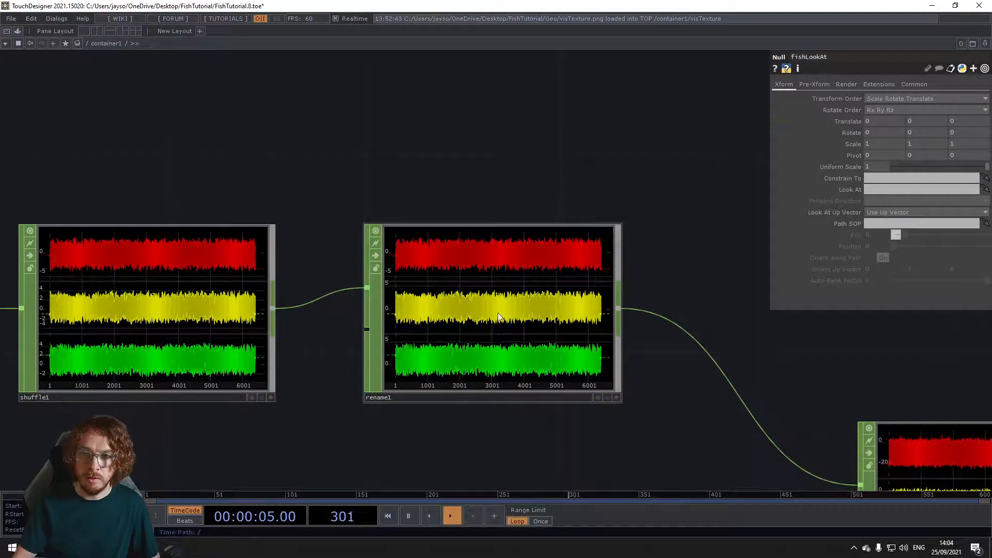
scroll(491, 317, "up", 4)
scroll(496, 307, "down", 4)
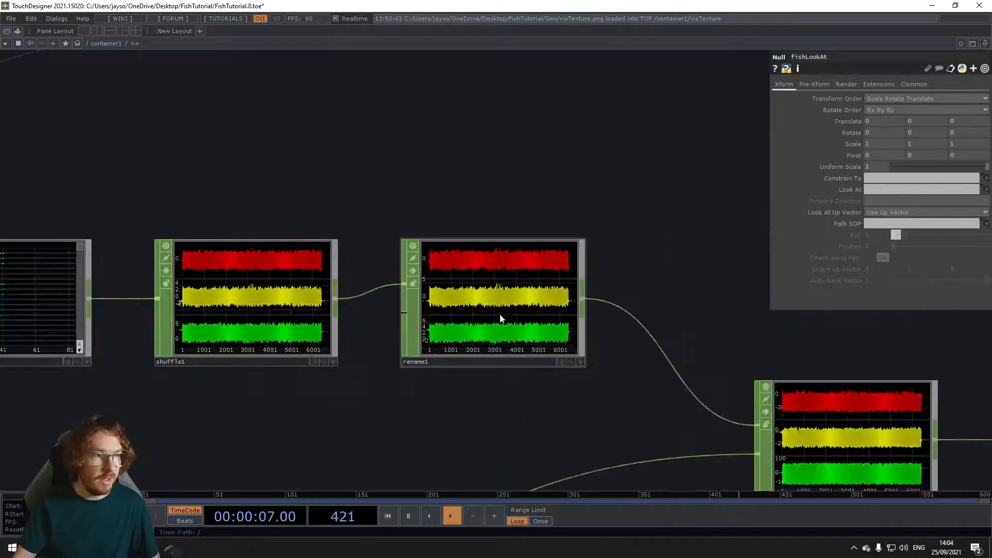
left_click_drag(423, 387, 548, 247)
scroll(291, 269, "down", 2)
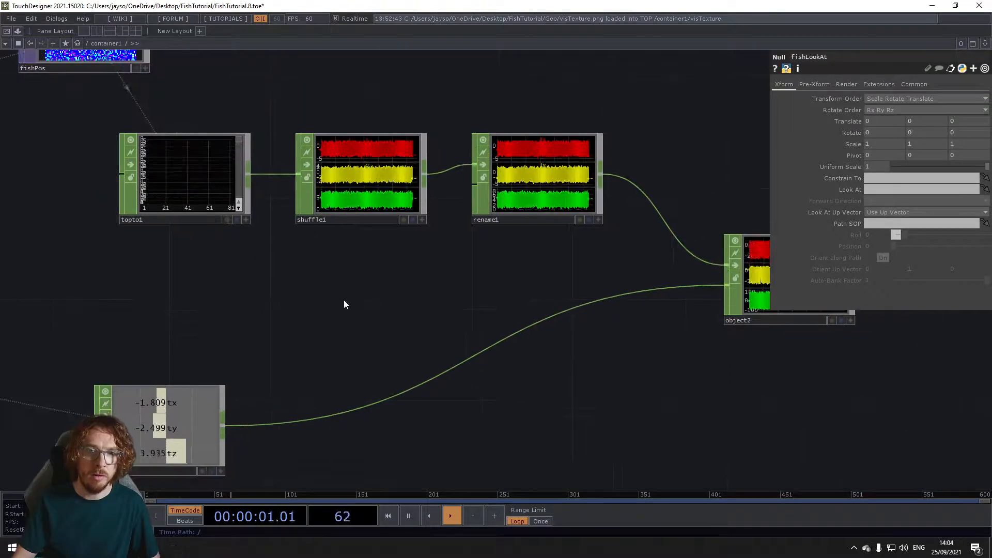
Step: Add a Select CHOP below fishLookAt and make it reference the rename1 CHOP
left_click_drag(297, 327, 358, 193)
scroll(361, 192, "down", 4)
left_click_drag(365, 260, 376, 185)
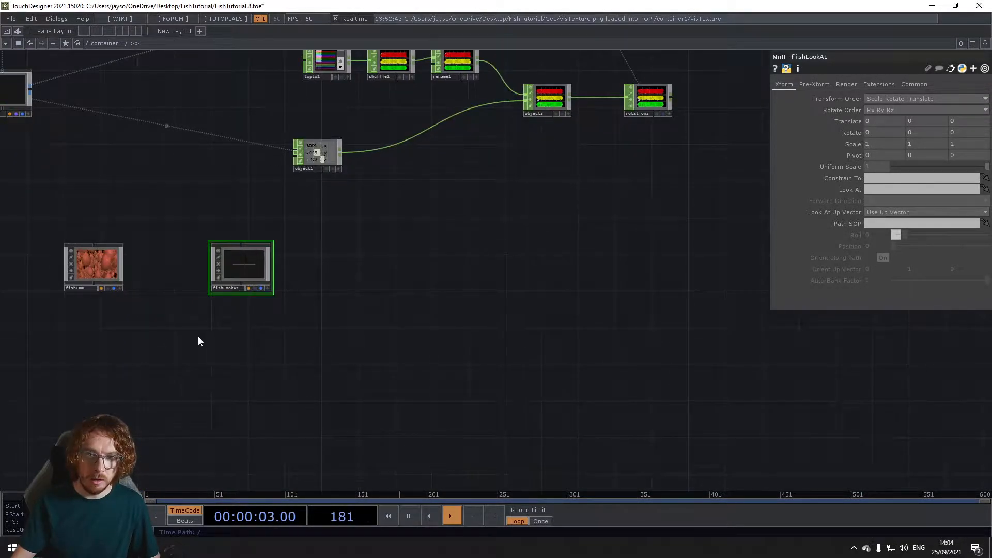
key("Tab")
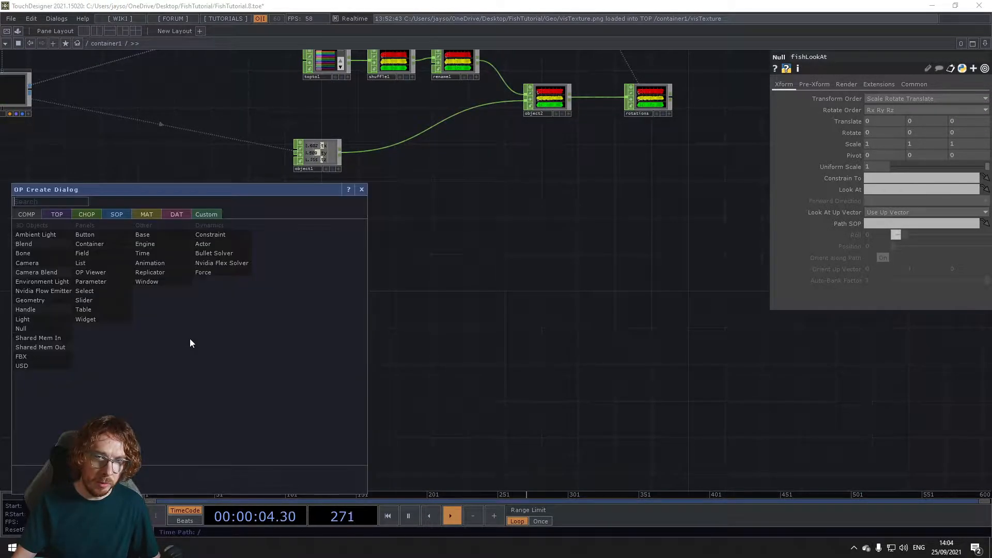
left_click(91, 215)
type("se")
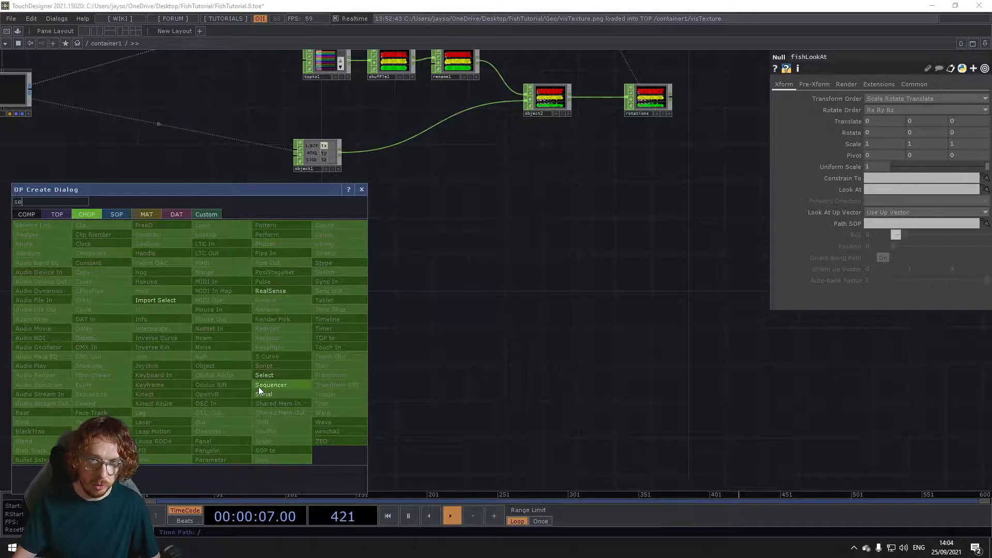
left_click(258, 386)
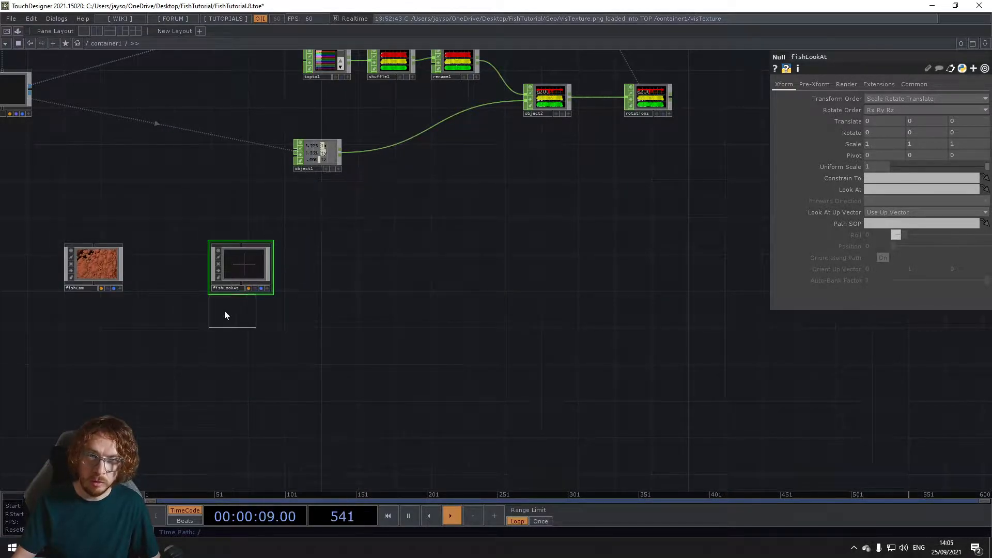
left_click(190, 327)
left_click_drag(457, 66, 183, 333)
Step: Append a Null CHOP to the output of select1
scroll(202, 330, "up", 5)
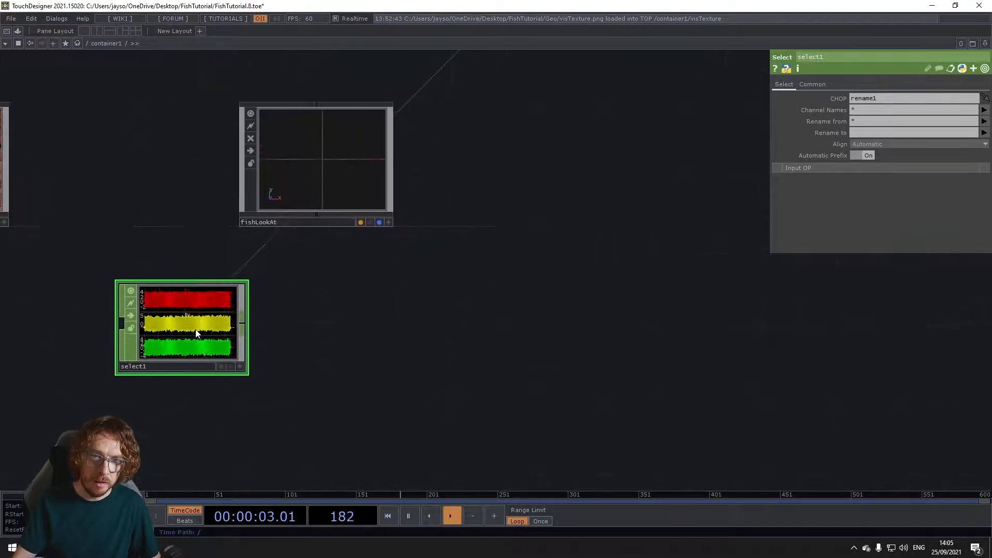
scroll(220, 328, "down", 3)
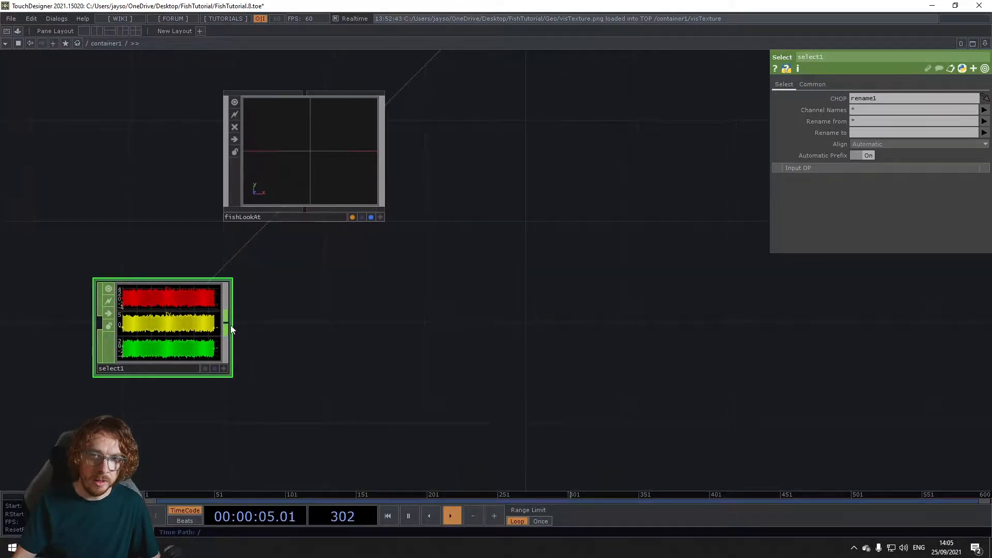
right_click(230, 325)
type("nu")
left_click(249, 345)
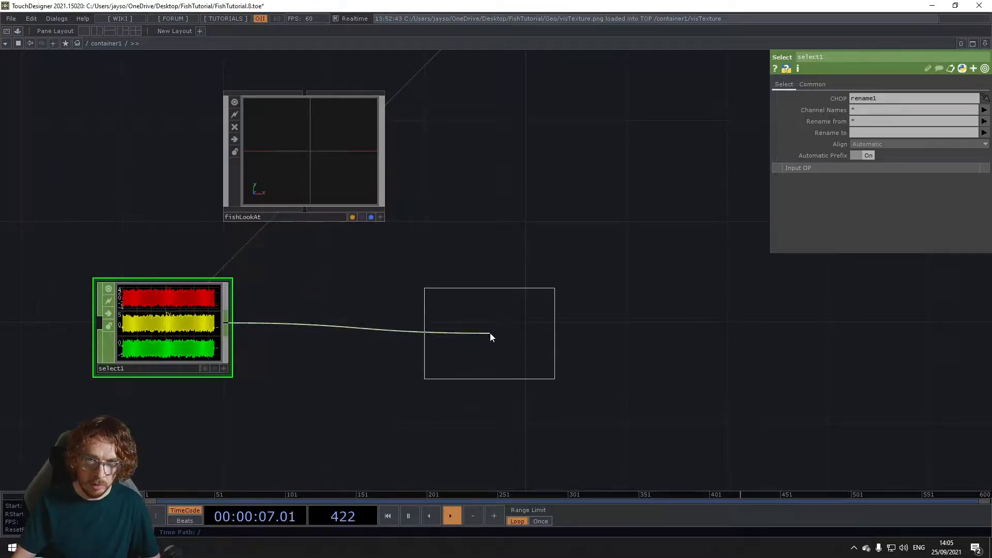
left_click(517, 326)
Step: Insert a Trim CHOP between select1 and its Null CHOP and set the Unit Values to Absolute
right_click(307, 324)
left_click(320, 311)
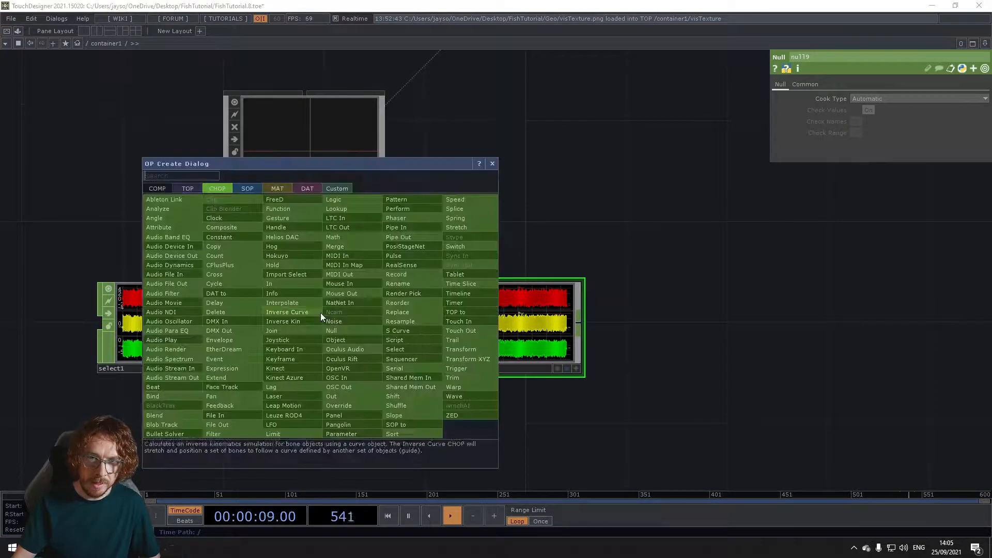
left_click(459, 365)
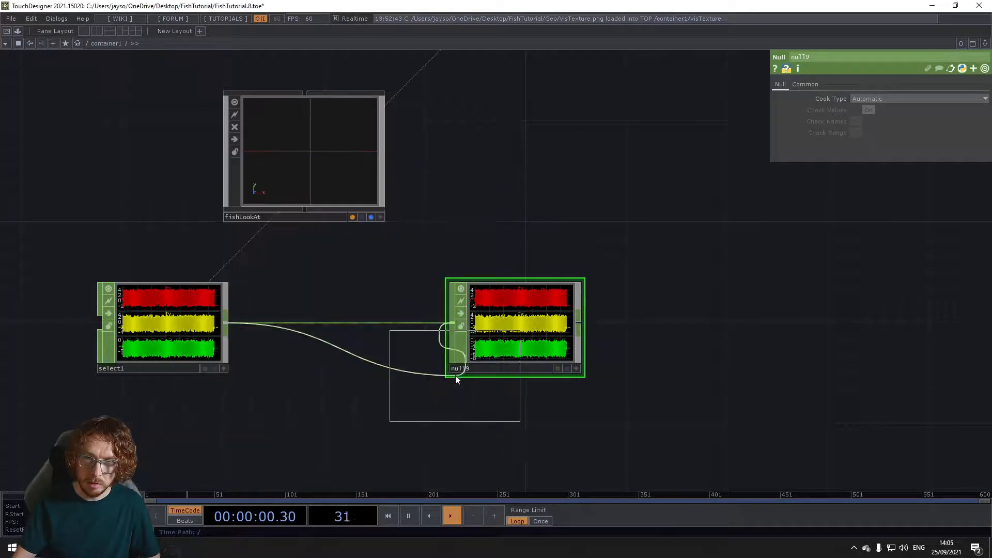
left_click(331, 324)
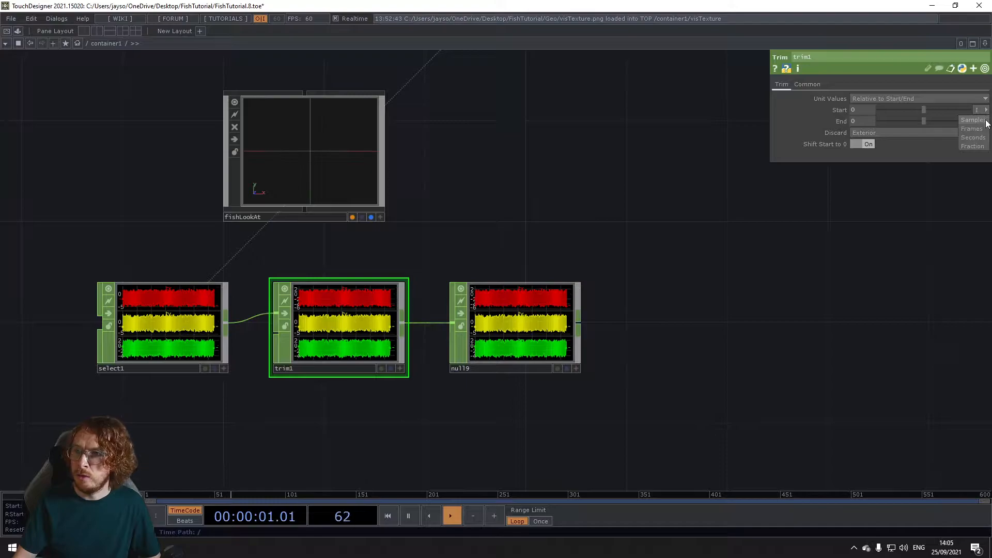
left_click(895, 101)
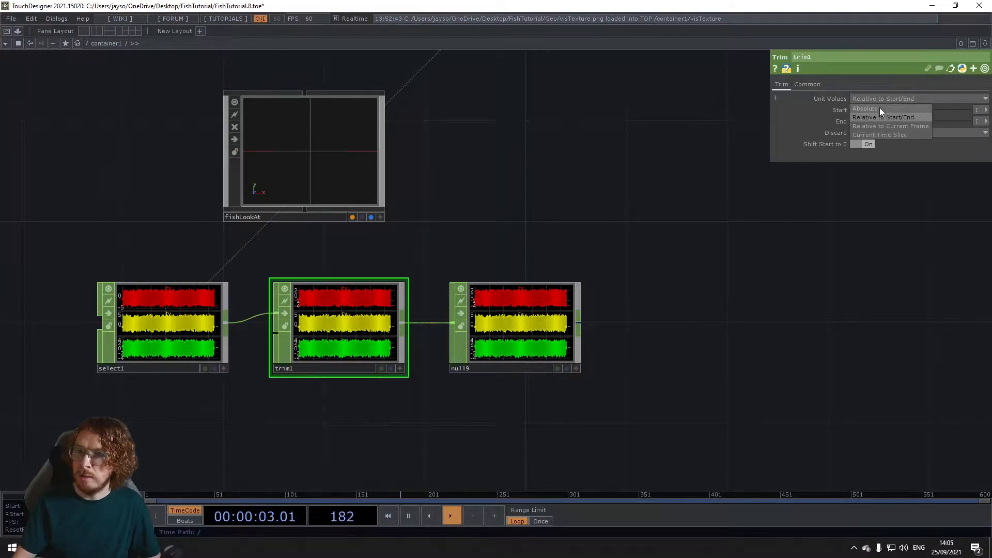
left_click(868, 108)
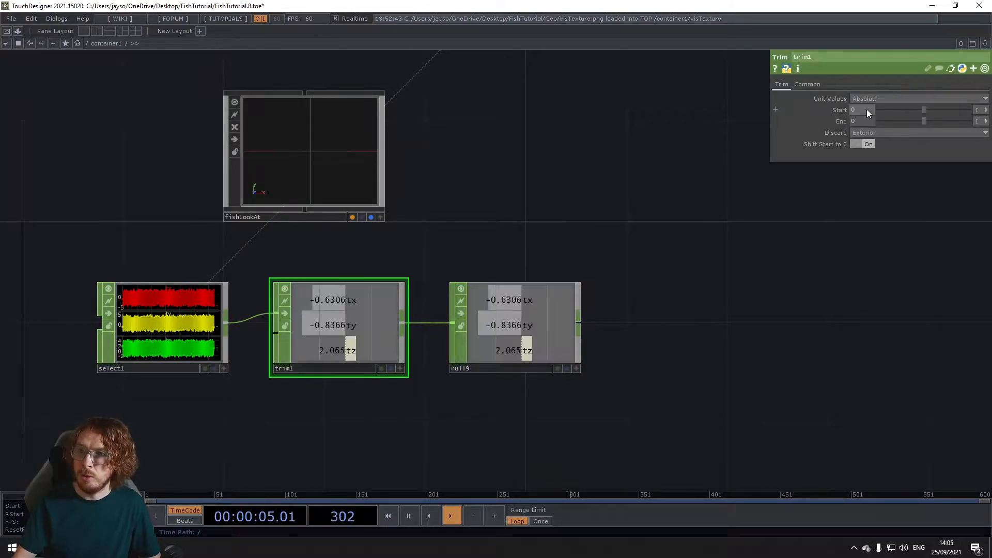
Step: Compare the full position channels in select1 with the trimmed tx, ty and tz channels in trim1
scroll(315, 339, "up", 5)
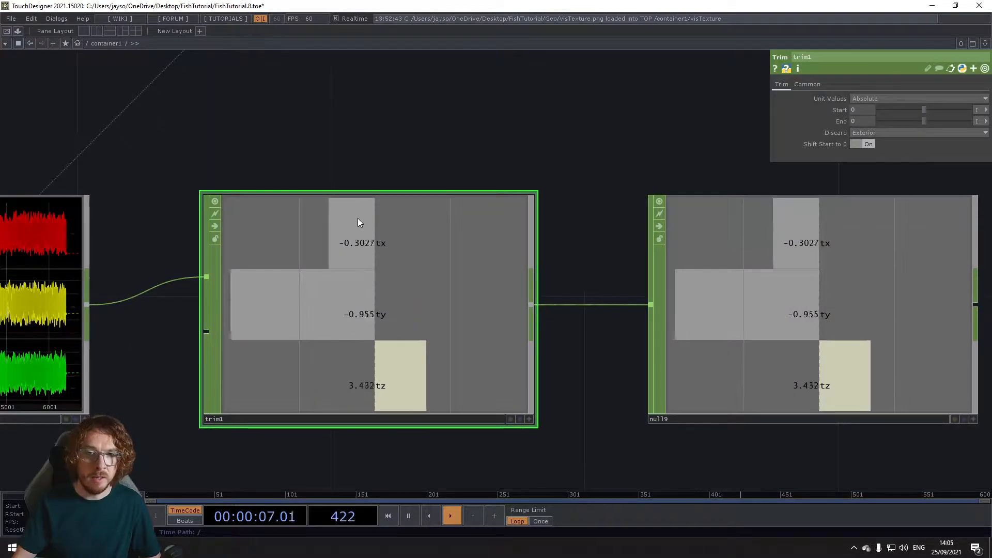
scroll(290, 429, "down", 5)
left_click_drag(262, 445, 306, 464)
scroll(236, 387, "up", 5)
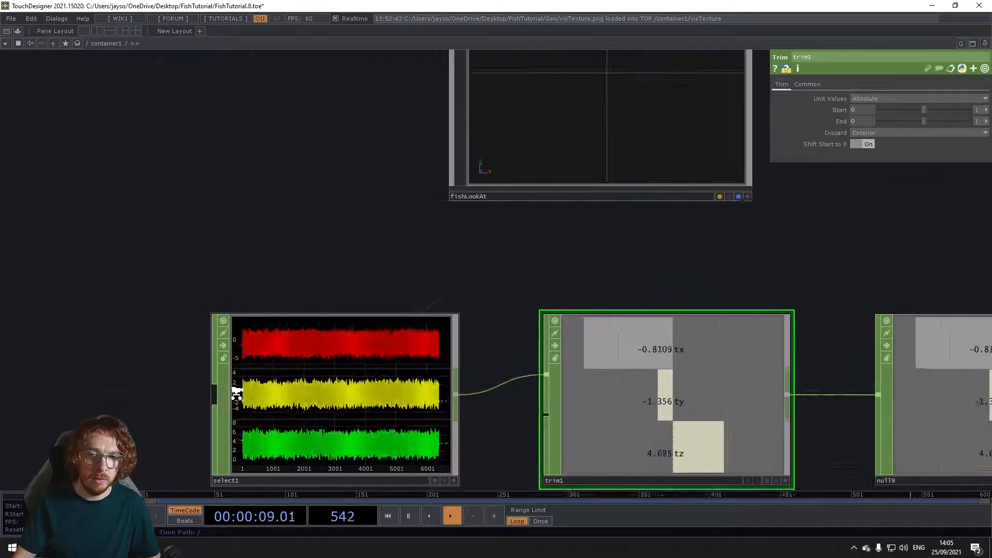
left_click_drag(160, 388, 171, 293)
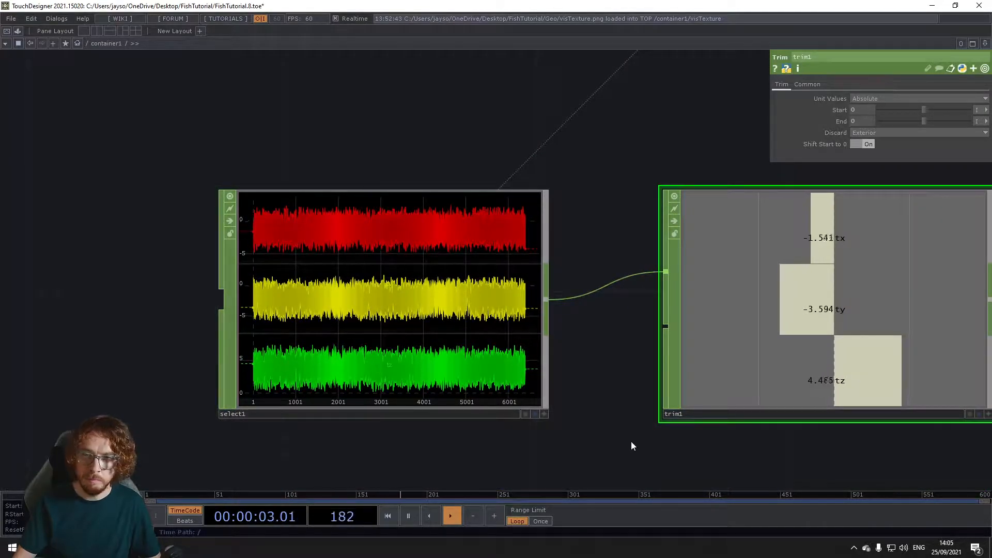
left_click_drag(641, 439, 344, 422)
scroll(340, 419, "down", 2)
scroll(341, 419, "down", 2)
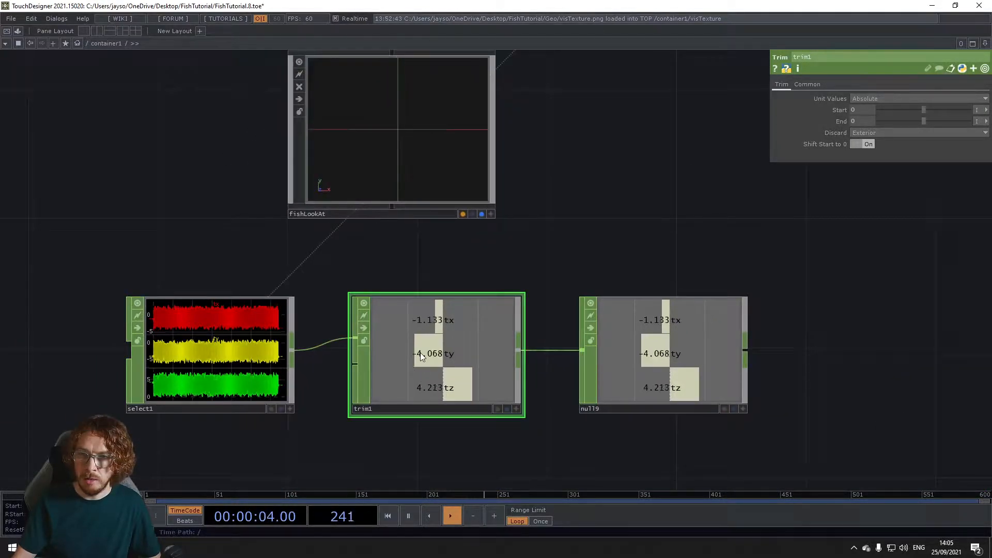
Step: Bind the End parameter of trim1 to its Start parameter and test the link by varying the value
right_click(836, 110)
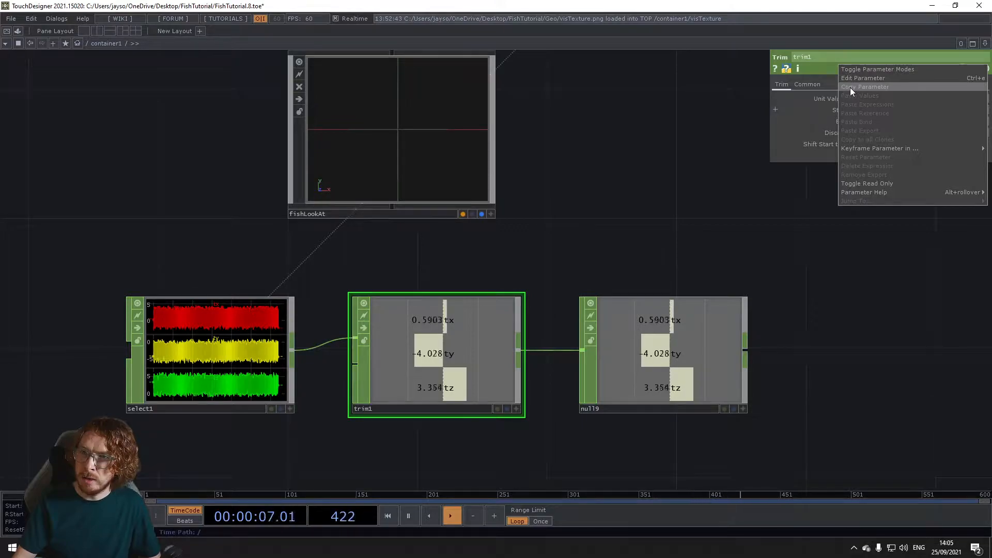
left_click(850, 88)
right_click(842, 123)
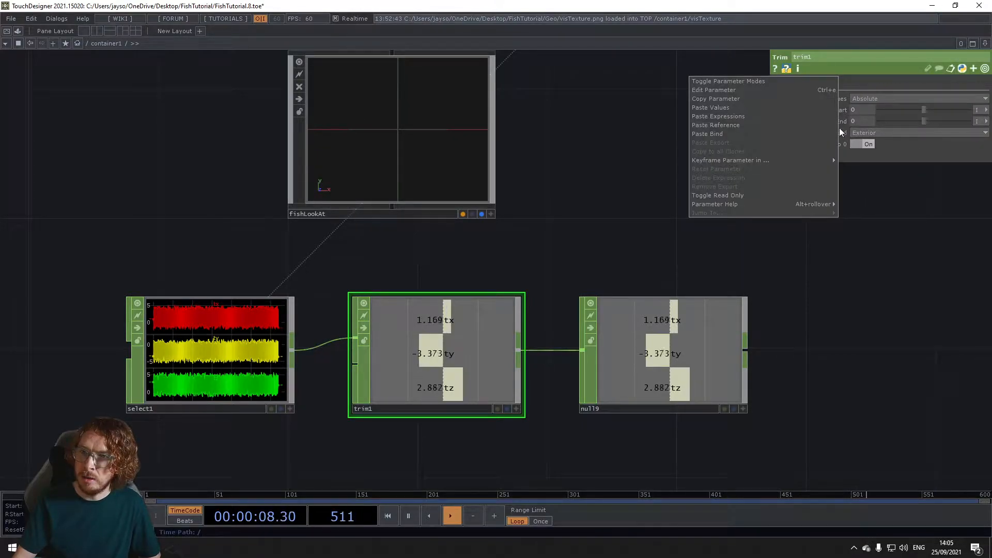
left_click(756, 135)
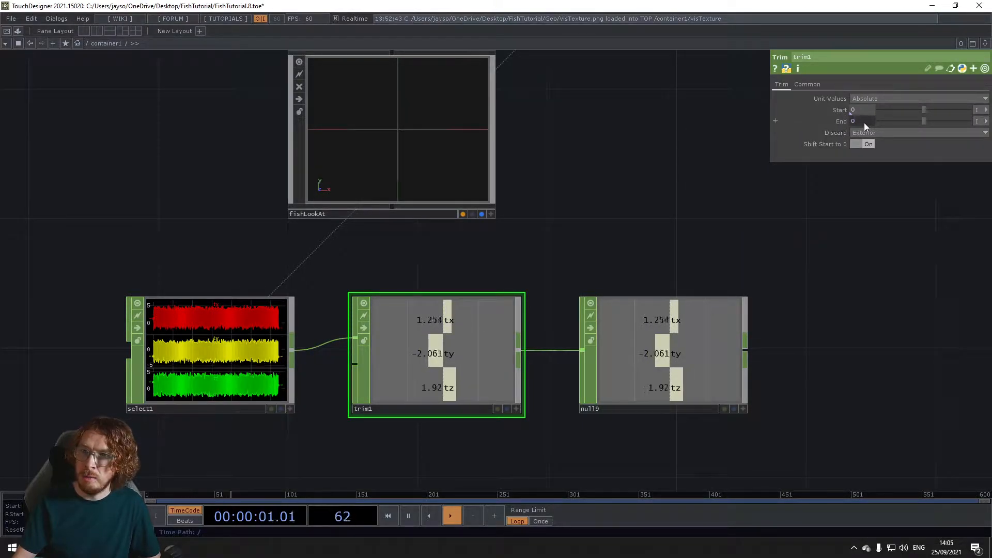
left_click_drag(864, 122, 867, 101)
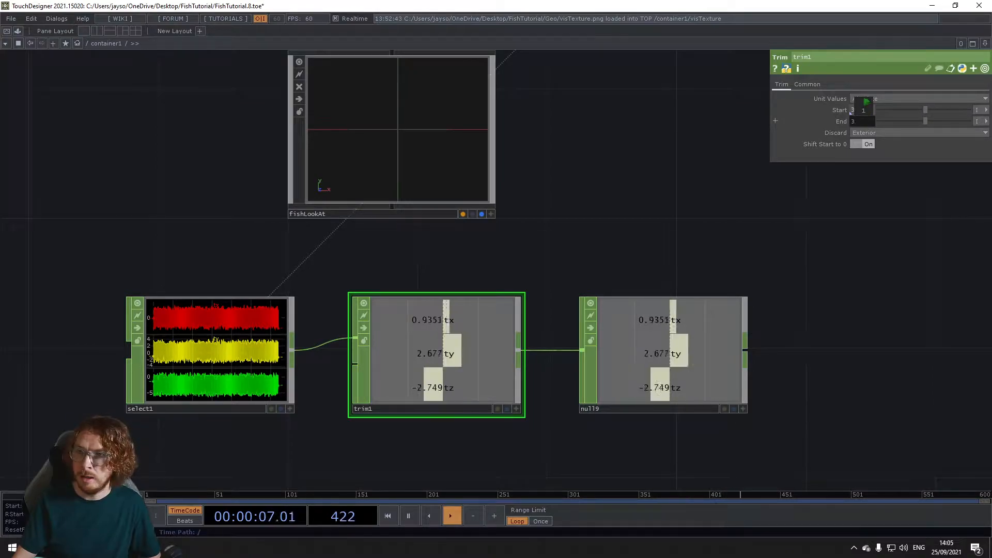
Step: Move the fishLookAt null closer to fishCam
scroll(636, 206, "down", 4)
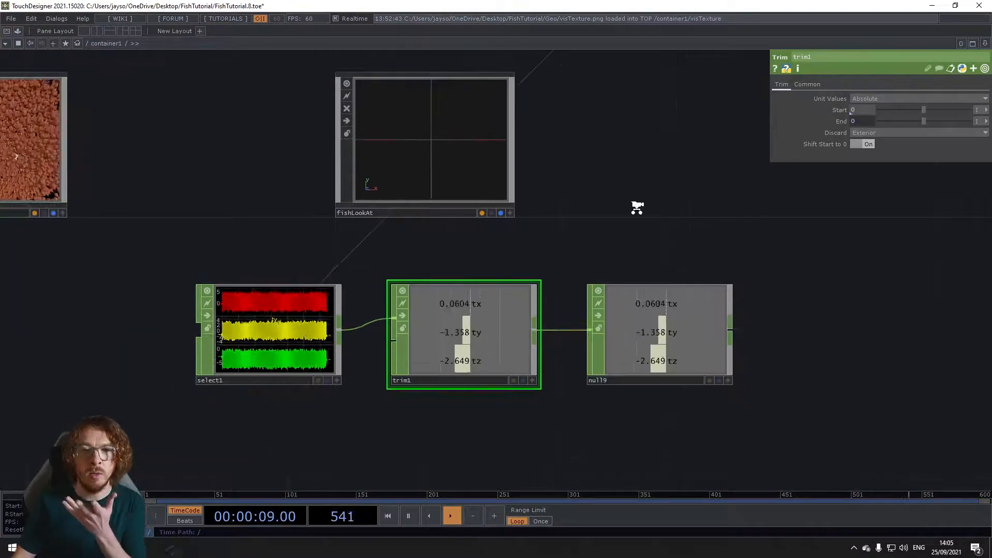
scroll(547, 229, "down", 1)
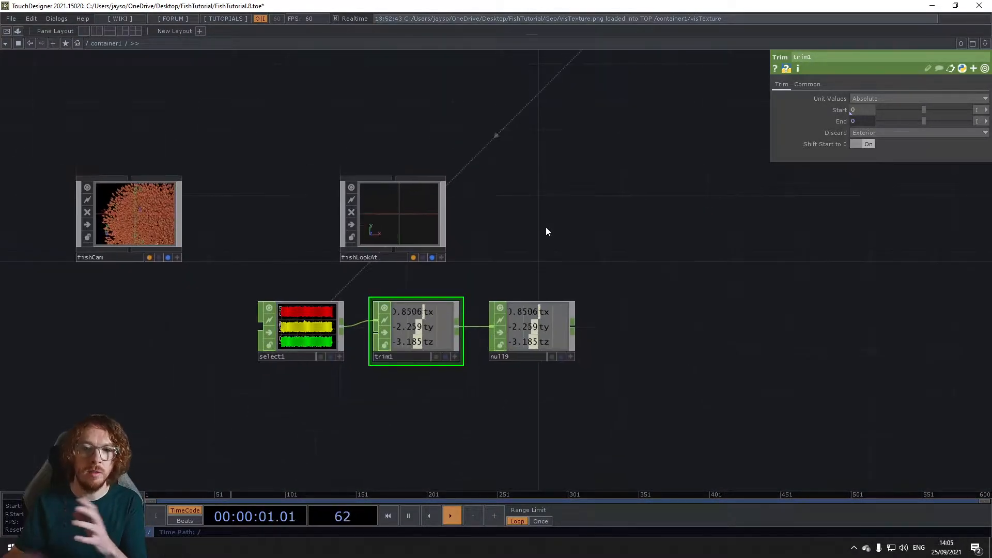
left_click_drag(408, 226, 337, 216)
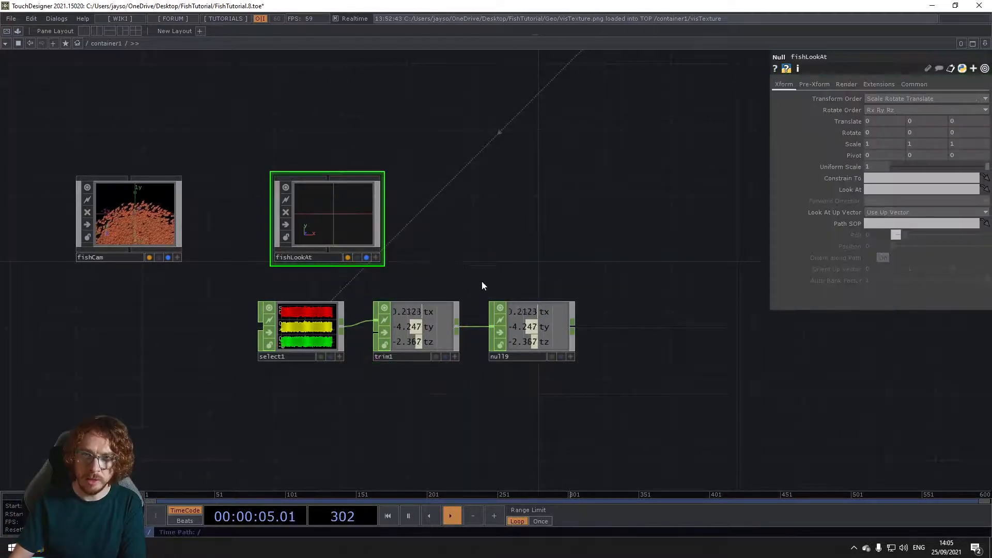
Step: Export the tx, ty and tz channels of the trimmed Null CHOP to fishLookAt's Translate X, Y and Z
left_click(531, 339)
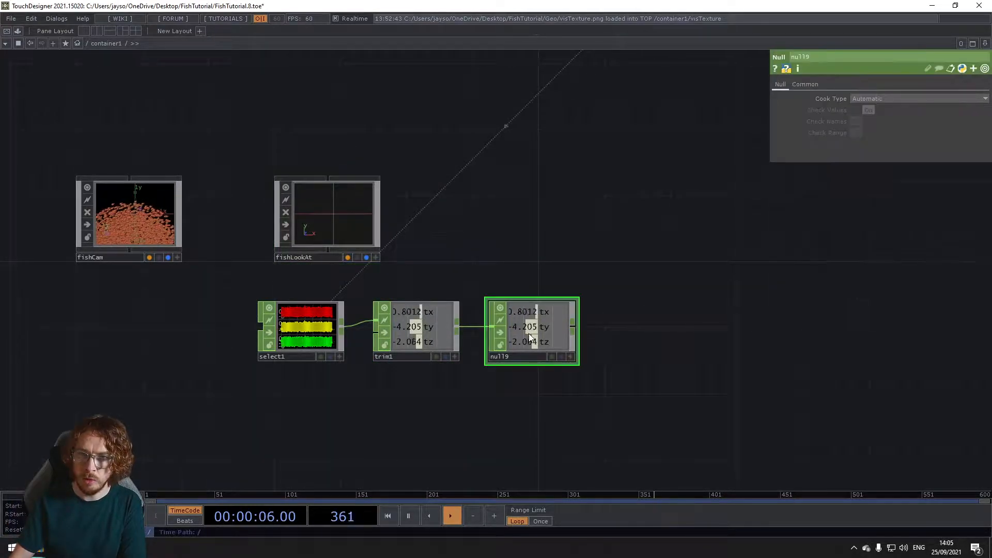
left_click(332, 216)
left_click(571, 356)
left_click_drag(528, 310, 528, 312)
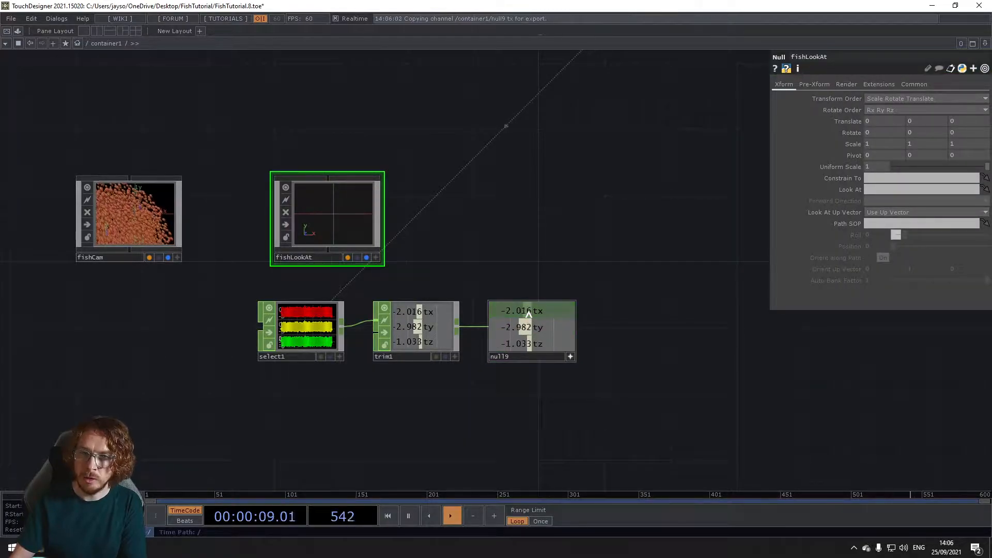
left_click_drag(881, 121, 918, 121)
left_click(924, 120)
left_click_drag(553, 347, 970, 122)
left_click(967, 117)
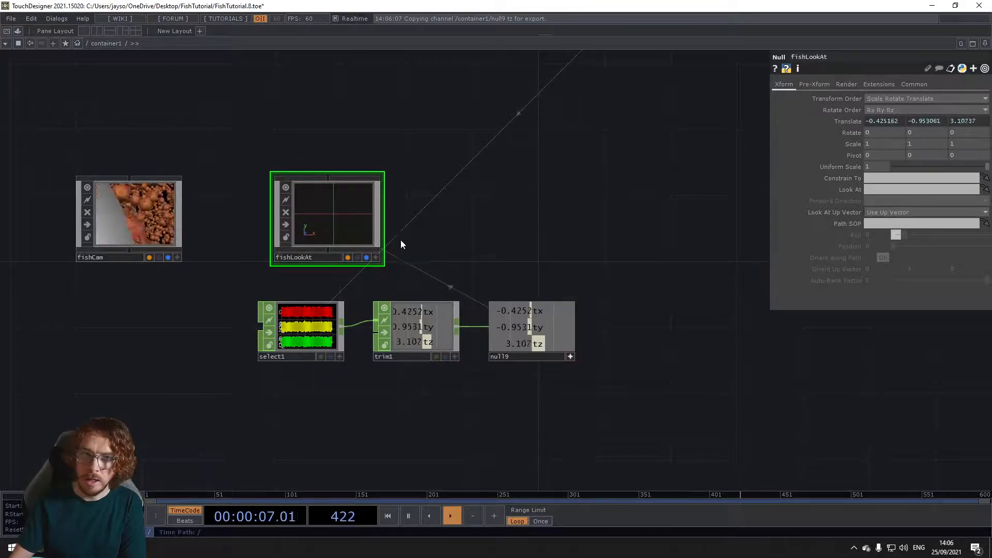
Step: Set fishCam's Look At target to the fishLookAt null and check the resulting camera view
scroll(521, 246, "down", 4)
scroll(377, 246, "up", 4)
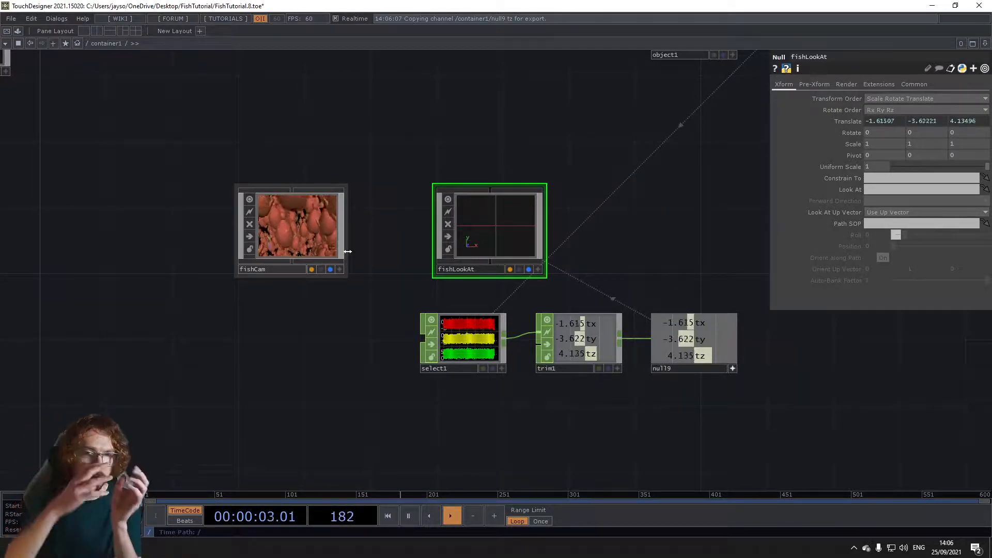
left_click(306, 238)
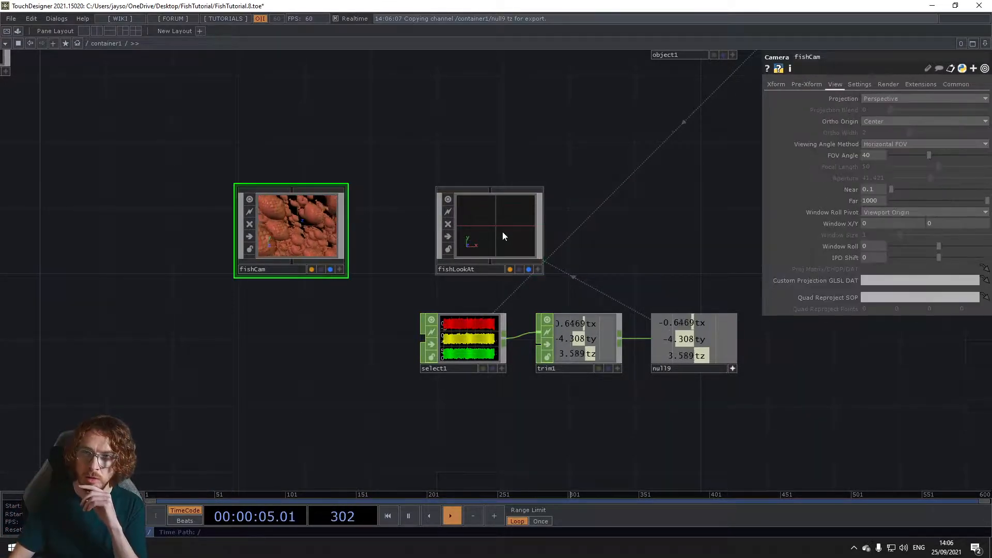
left_click(779, 85)
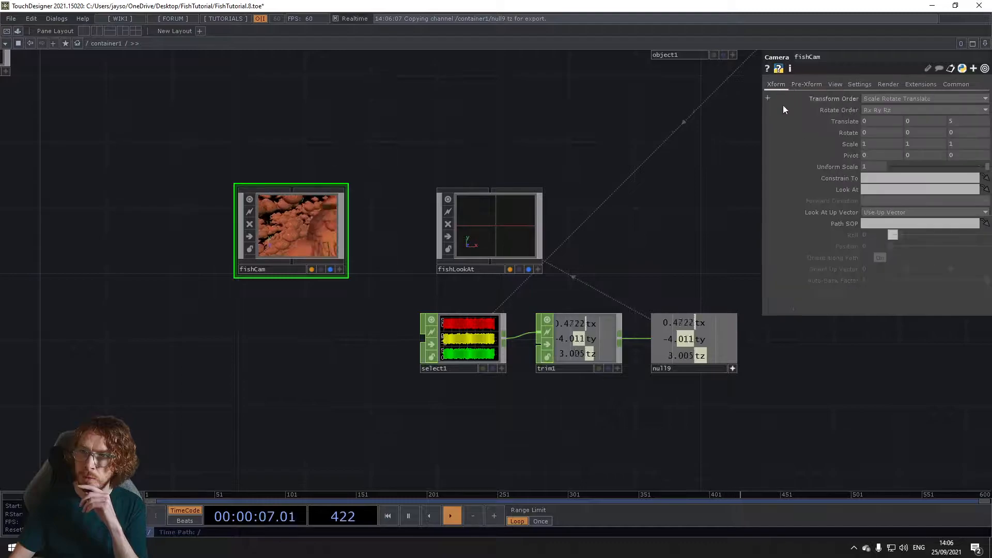
left_click_drag(496, 226, 888, 188)
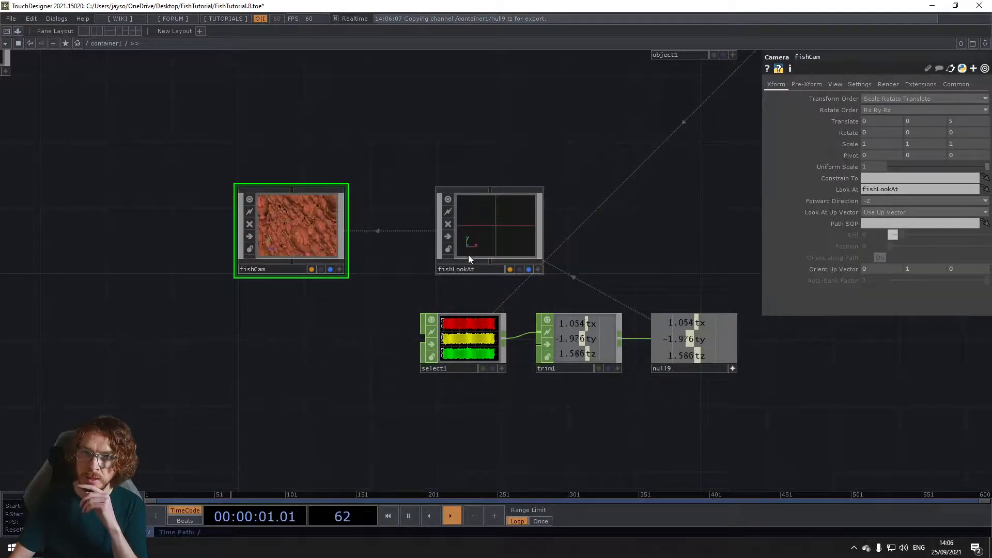
scroll(290, 244, "up", 10)
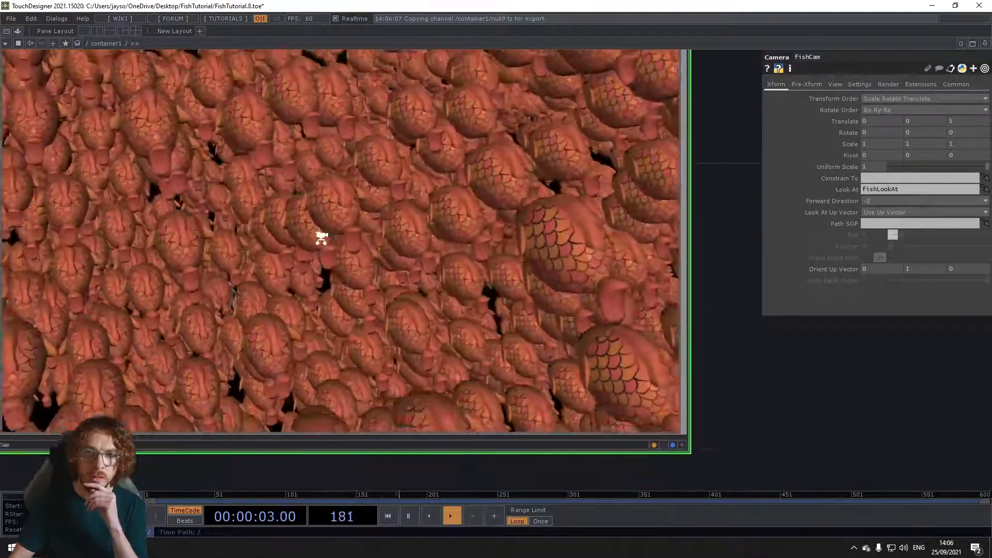
scroll(321, 238, "down", 2)
left_click_drag(691, 309, 697, 392)
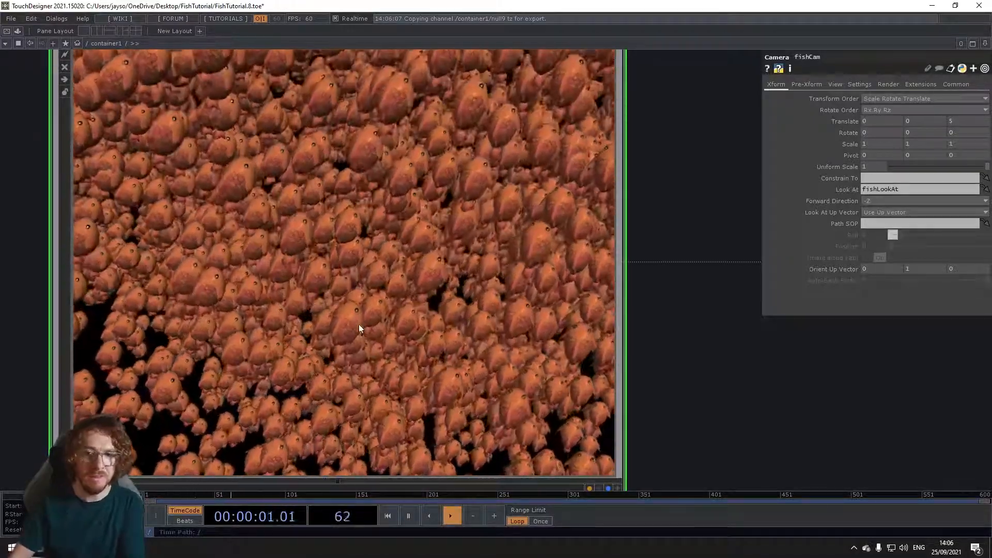
left_click_drag(731, 378, 739, 385)
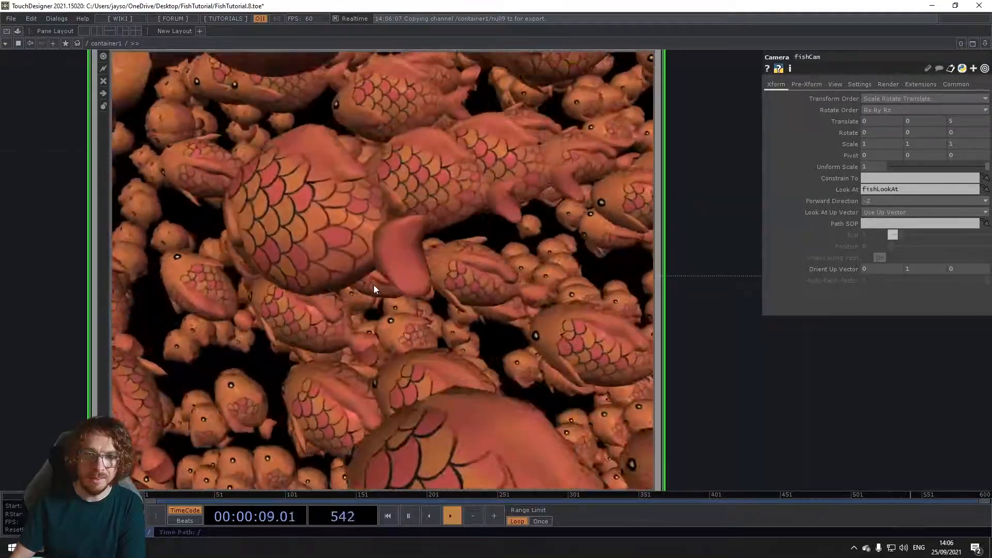
Step: Move null9 farther from trim1 to make room for another operator between them
left_click_drag(746, 372, 636, 339)
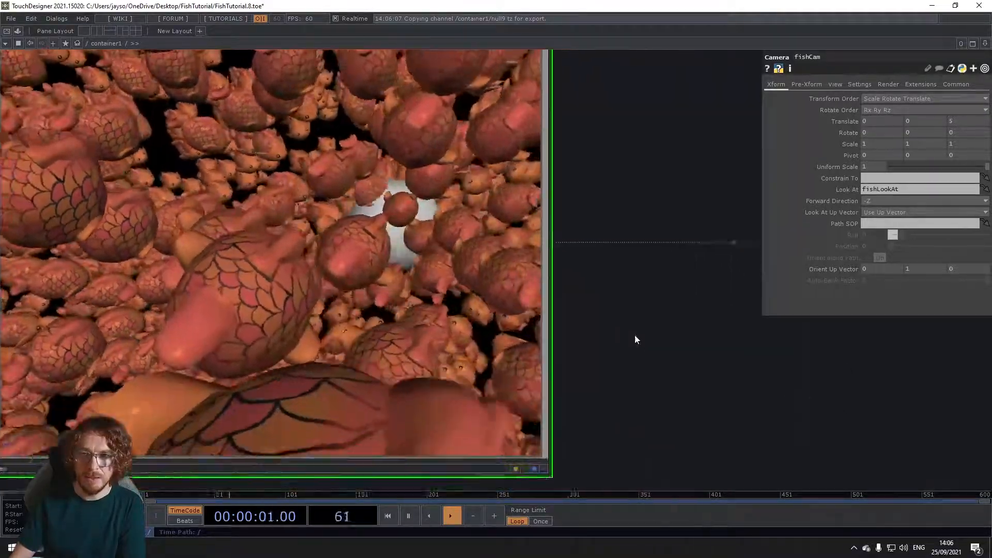
scroll(635, 339, "down", 5)
left_click_drag(771, 374, 667, 355)
left_click_drag(410, 392, 240, 369)
scroll(400, 359, "down", 2)
scroll(400, 358, "down", 2)
left_click_drag(651, 416, 550, 401)
Step: Insert a Lag CHOP between trim1 and null9
right_click(358, 389)
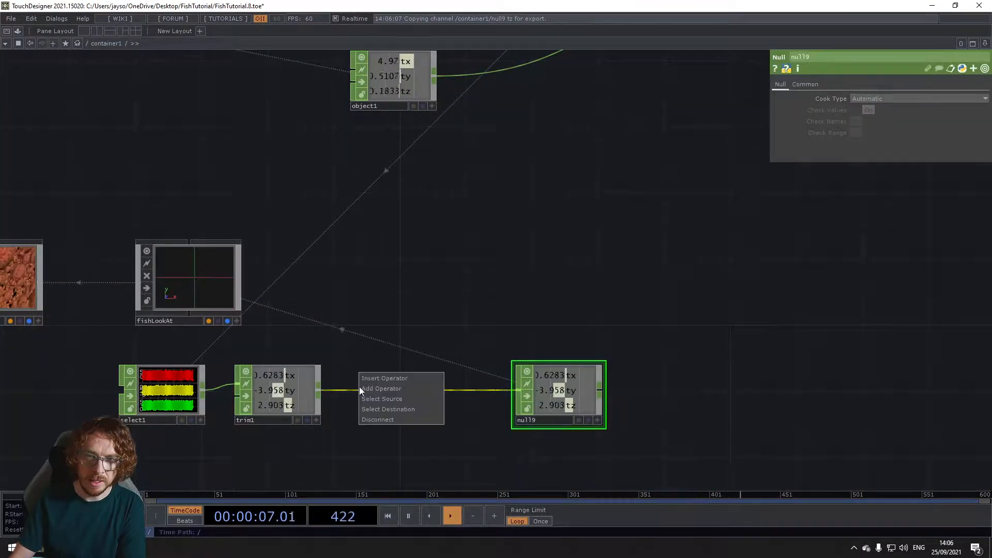
left_click(373, 379)
type("lag")
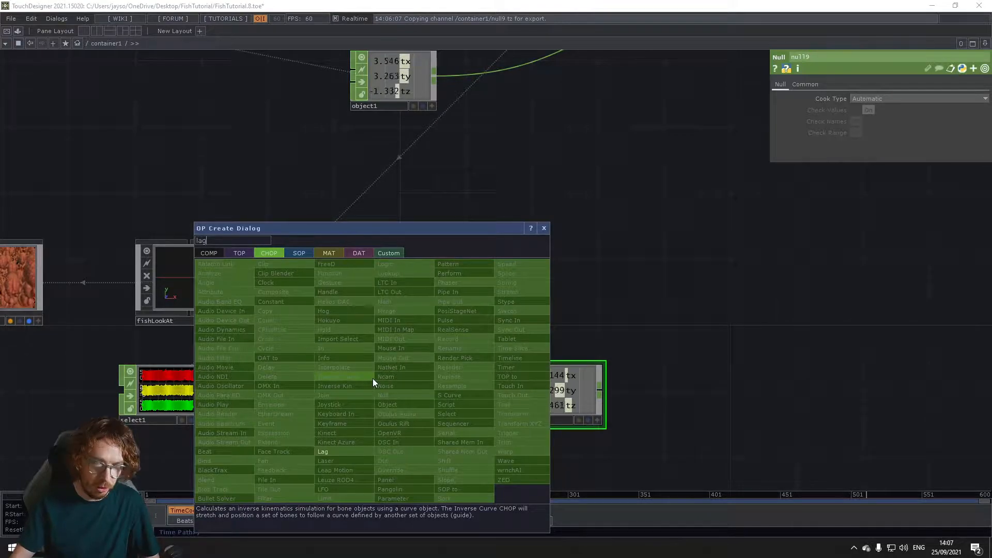
left_click(343, 451)
left_click(419, 391)
left_click_drag(414, 392, 398, 392)
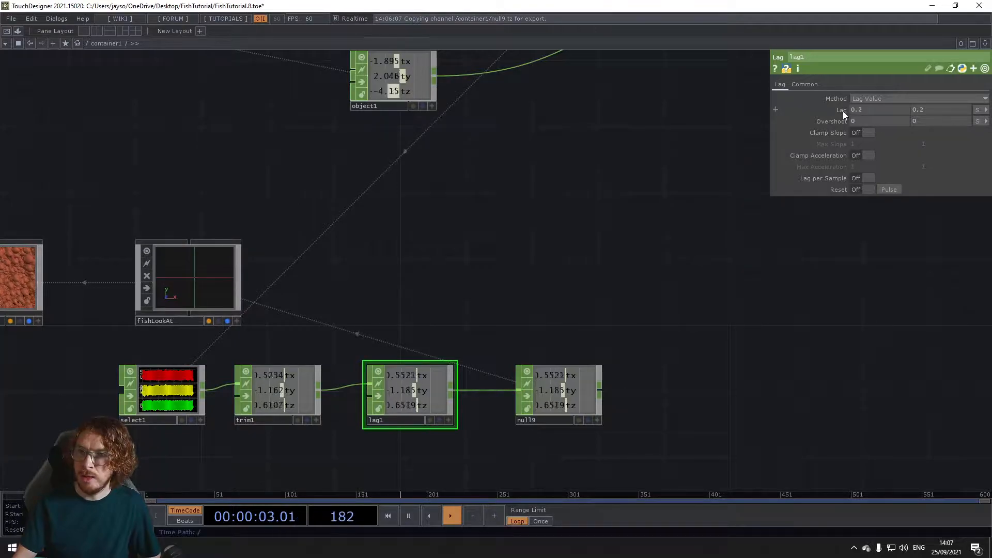
Step: Set both Lag values of lag1 to 1 and check the smoothed motion in fishCam's view
middle_click_drag(843, 111, 858, 99)
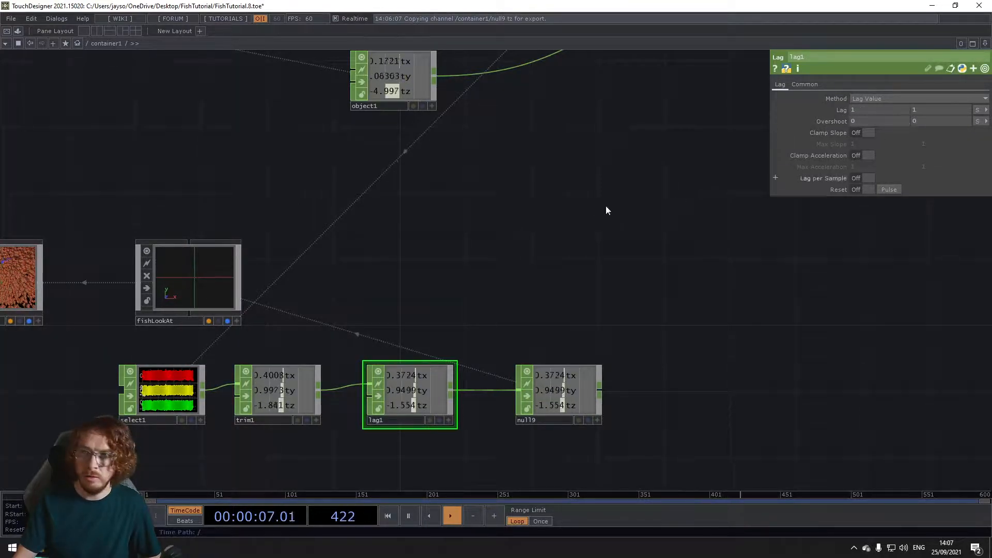
scroll(443, 237, "down", 3)
left_click_drag(173, 248, 338, 247)
scroll(285, 265, "up", 10)
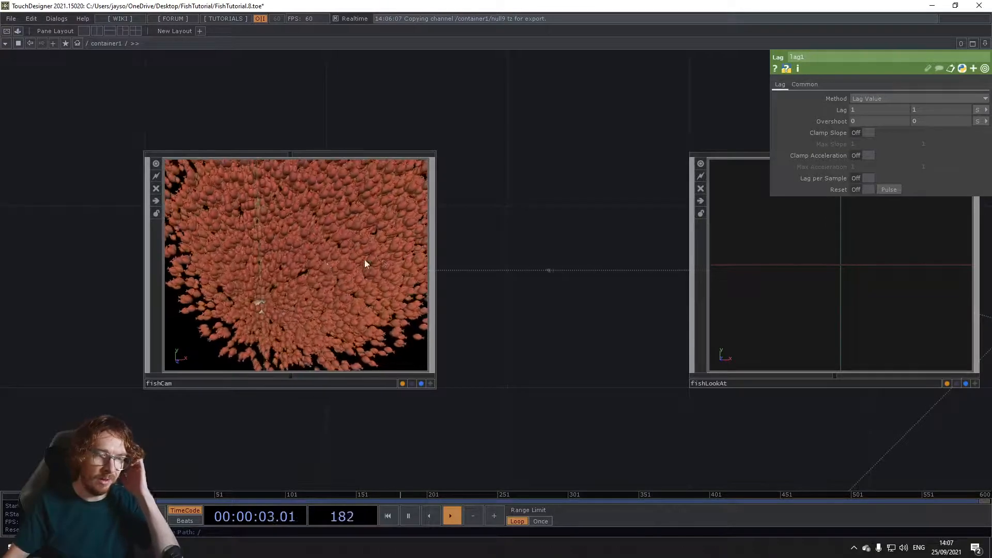
left_click_drag(545, 319, 468, 318)
scroll(468, 317, "down", 5)
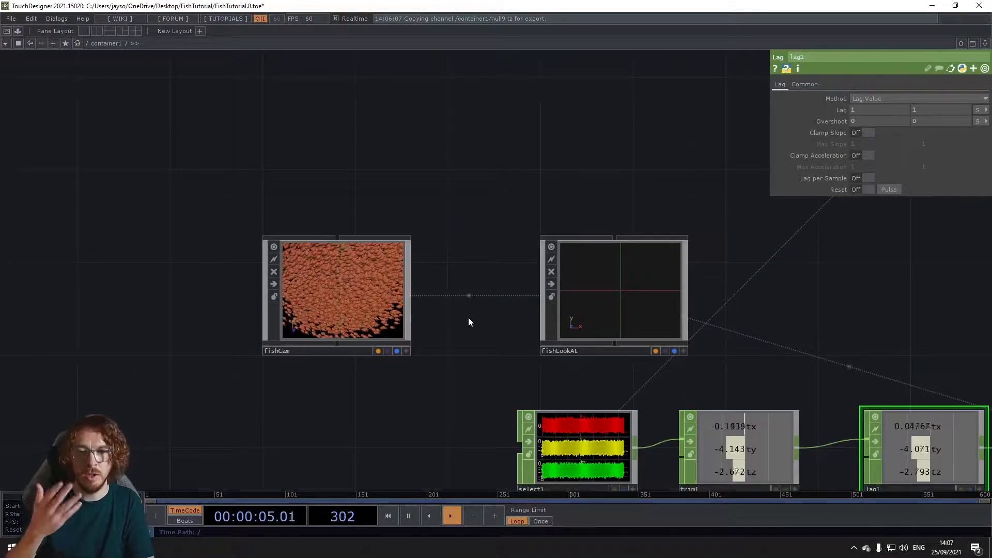
Step: Set the Camera(s) parameter of render1 to fishCam
left_click_drag(494, 206, 436, 237)
left_click_drag(402, 194, 351, 191)
scroll(418, 187, "down", 5)
left_click_drag(609, 211, 383, 250)
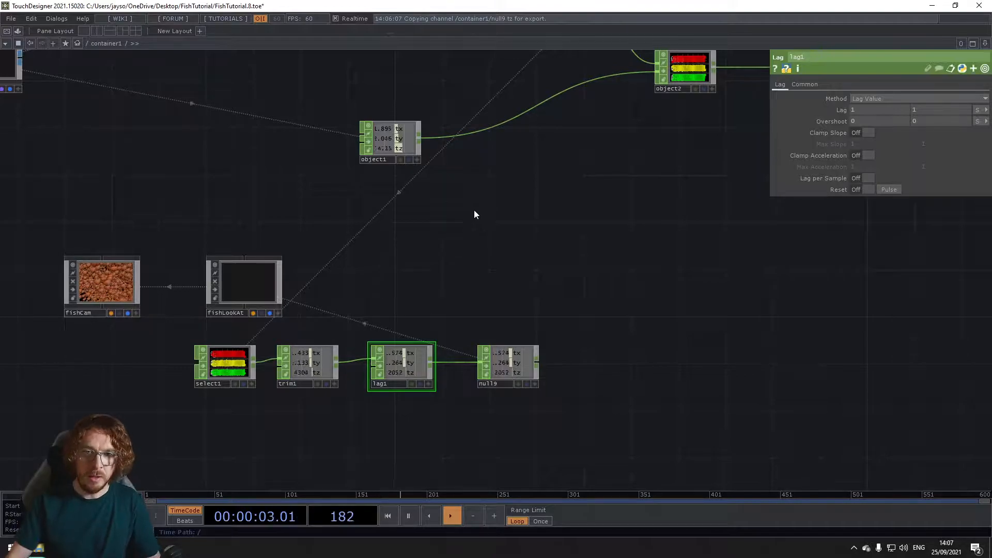
left_click_drag(434, 249, 419, 280)
scroll(454, 288, "down", 5)
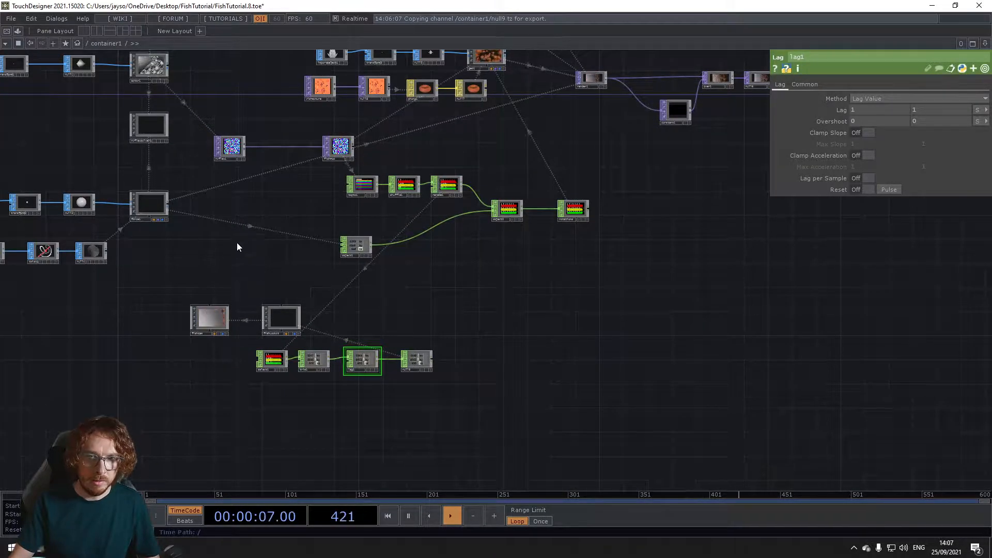
left_click_drag(522, 306, 429, 341)
left_click_drag(476, 379, 470, 480)
left_click(492, 216)
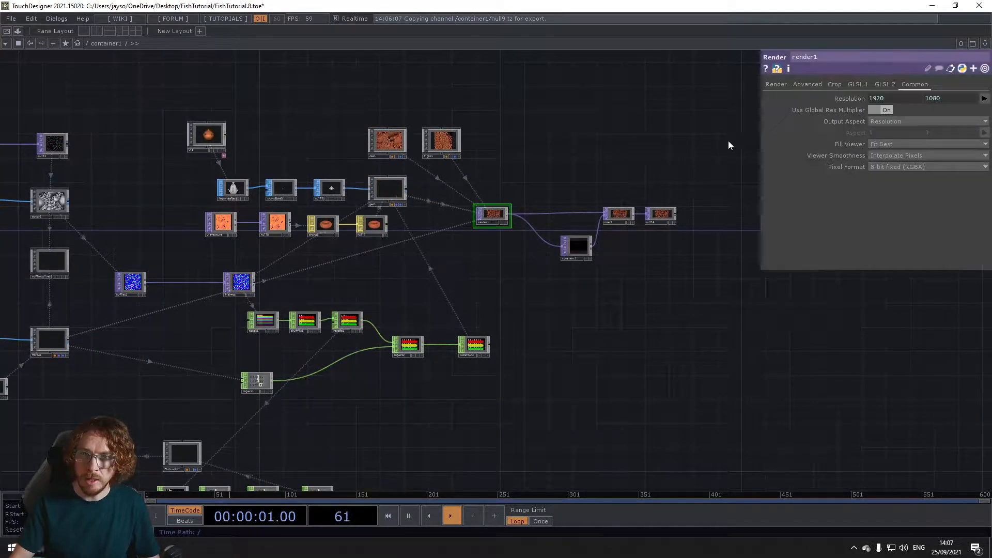
left_click(778, 84)
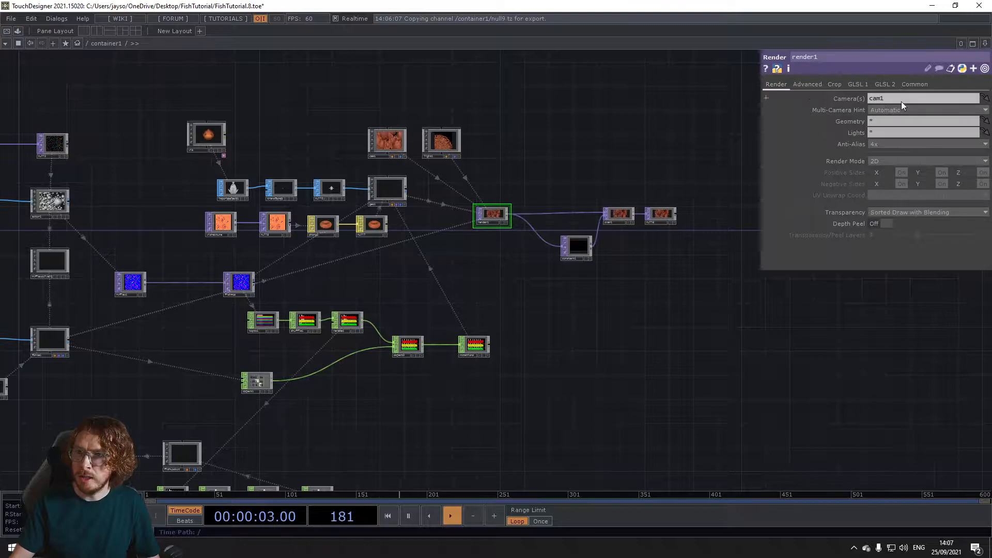
type("fishCam")
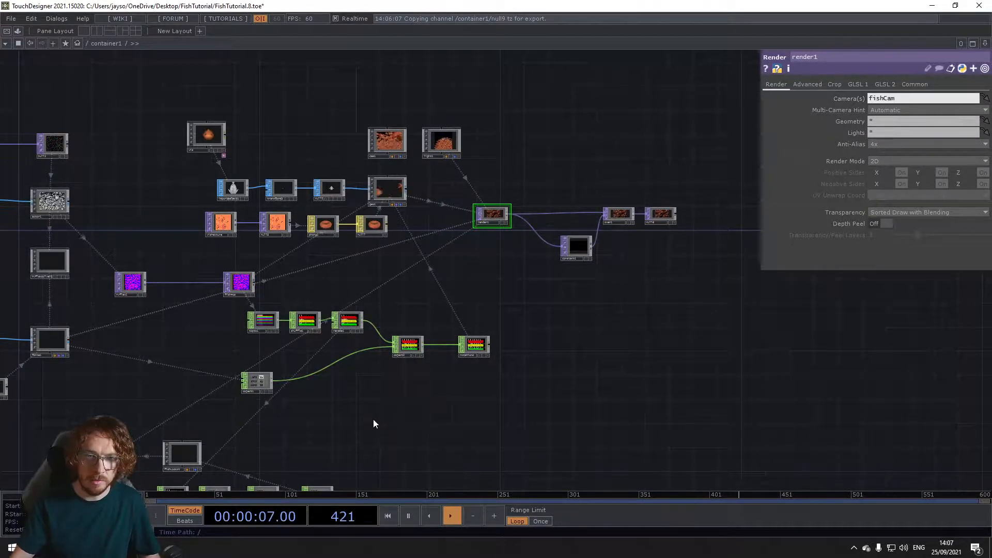
Step: Display the final null of the render chain as the network background and set fishCam's Translate Z to 0
left_click_drag(345, 362, 416, 297)
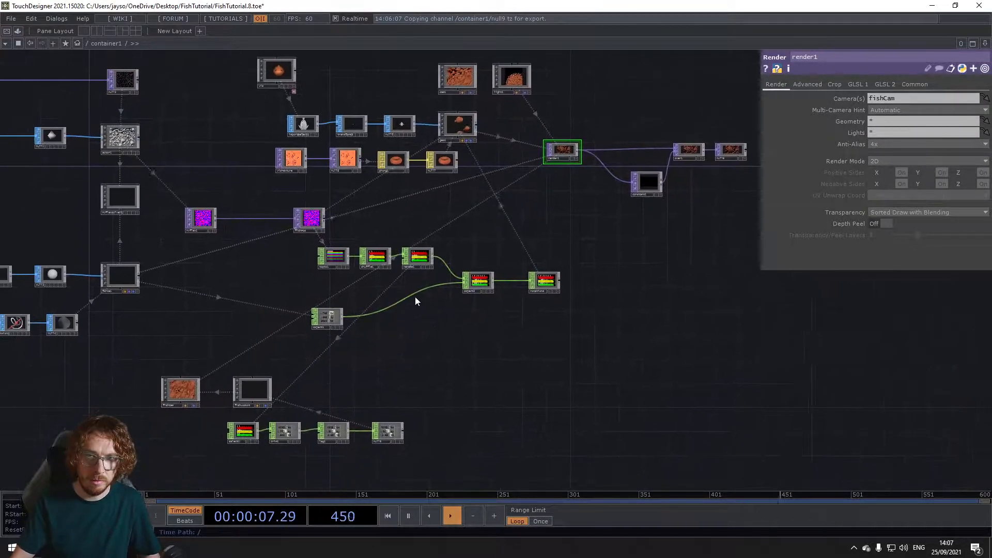
left_click(741, 158)
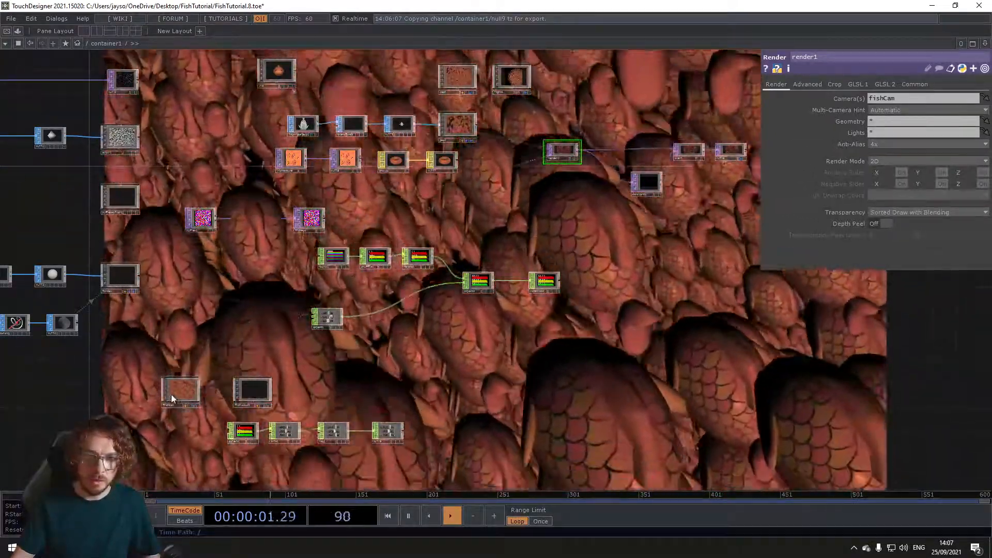
left_click(173, 392)
left_click(957, 122)
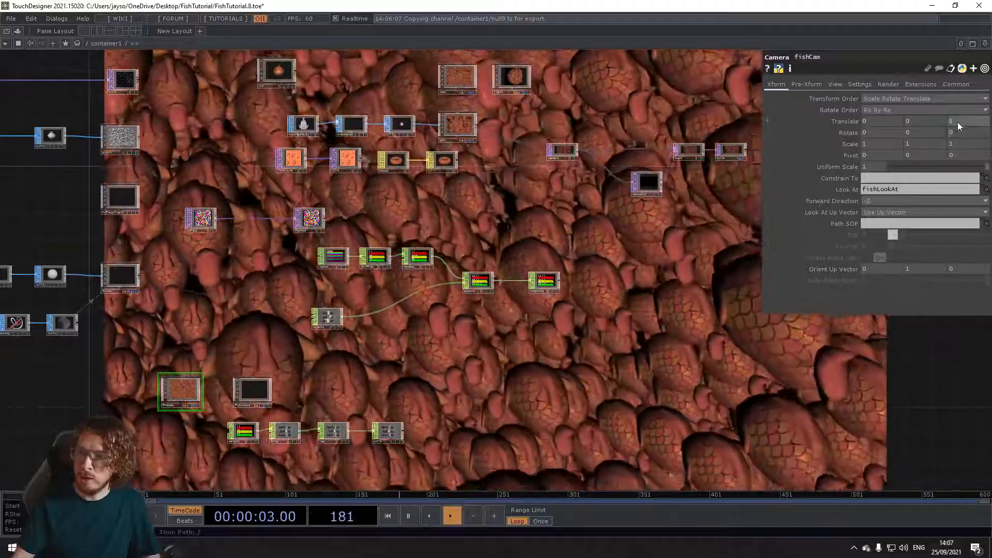
type("0")
key("Return")
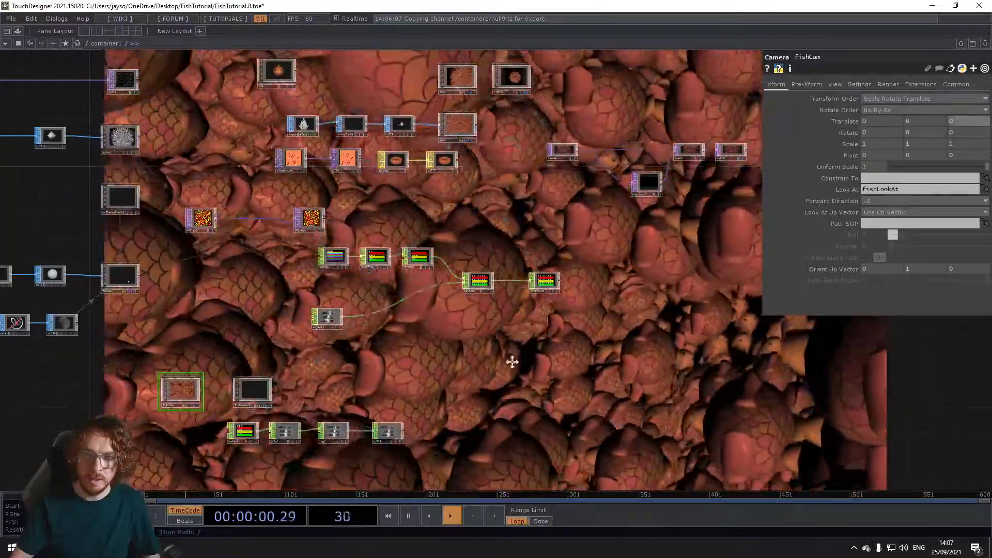
Step: Delete the original cam1 camera and light1 light above geo1
left_click_drag(512, 362, 414, 334)
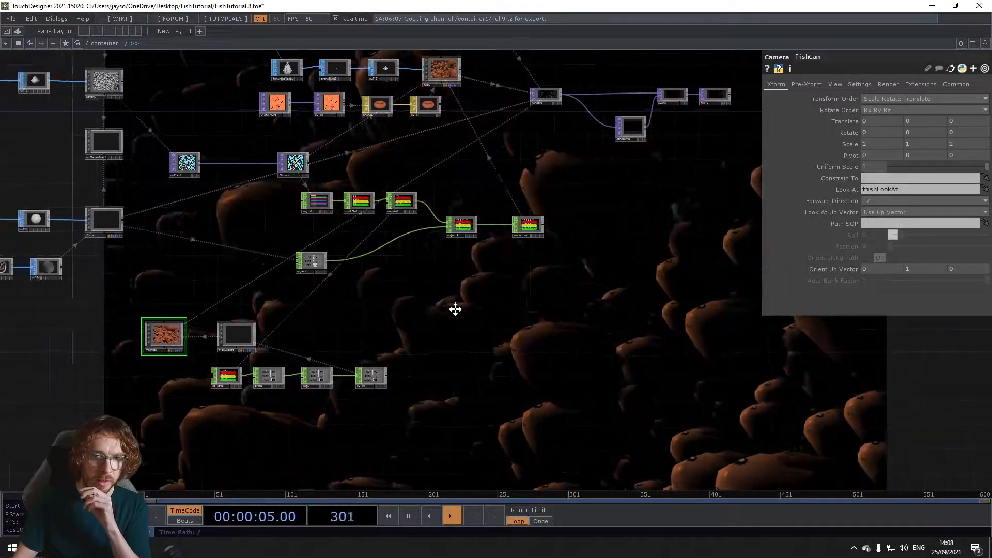
left_click_drag(239, 273, 285, 287)
middle_click_drag(267, 257, 260, 260)
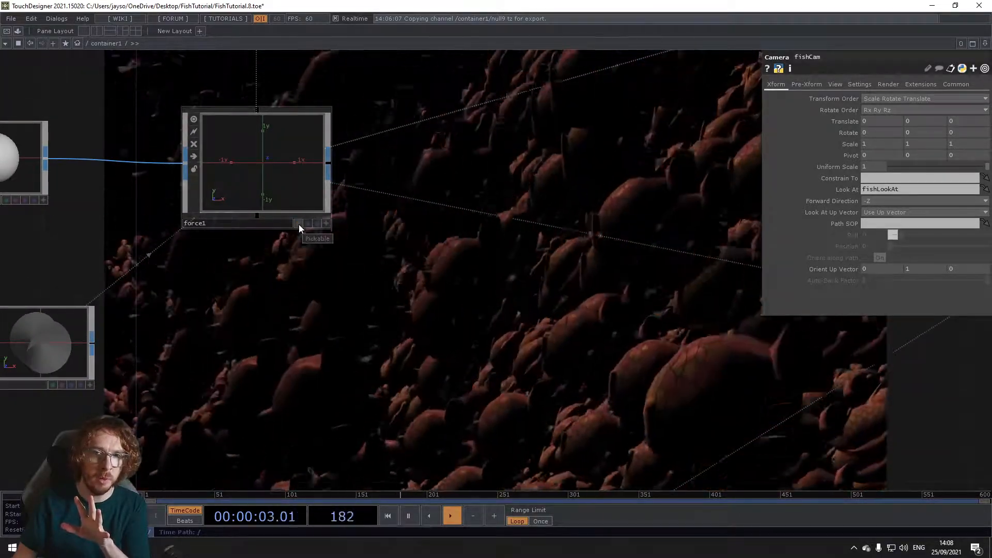
scroll(333, 351, "down", 3)
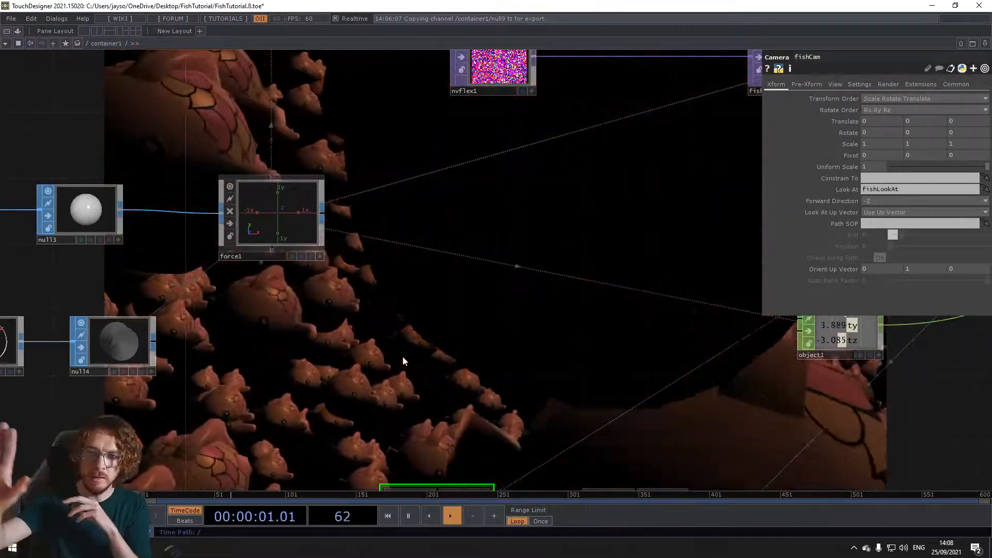
scroll(402, 357, "down", 6)
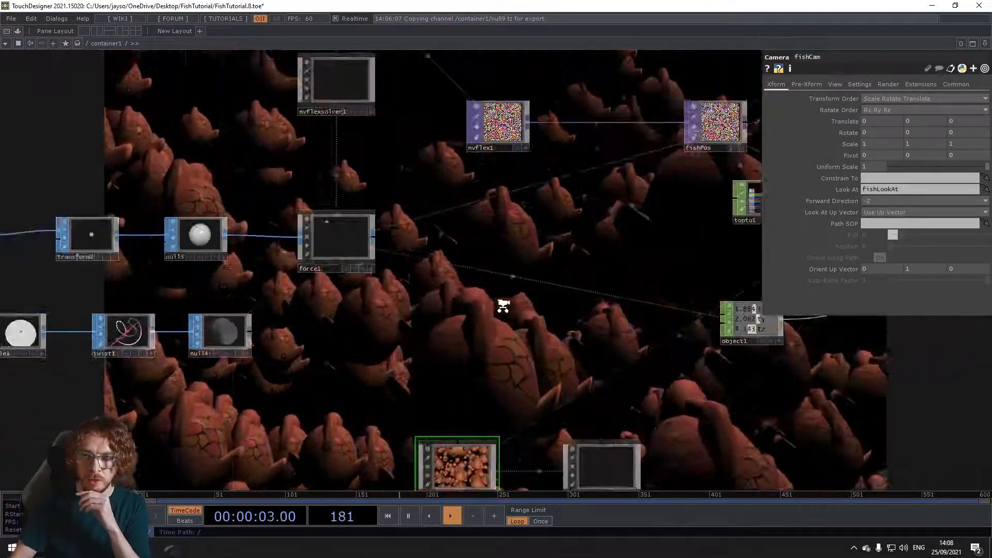
scroll(538, 209, "up", 8)
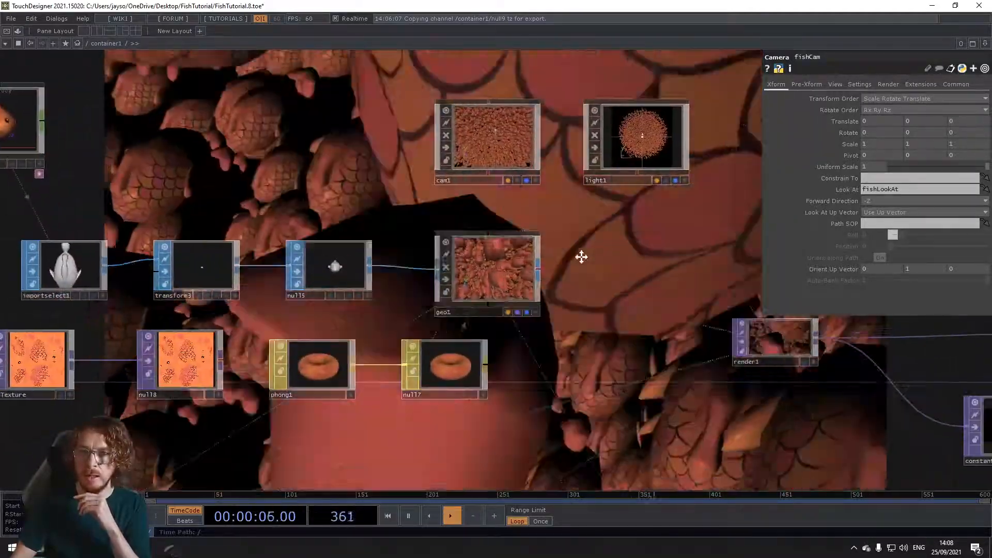
left_click(587, 161)
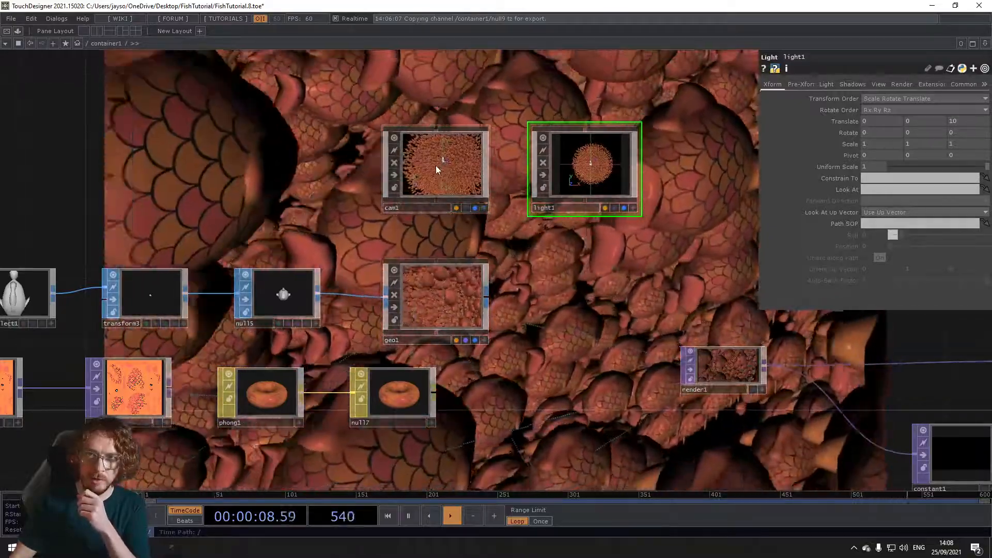
left_click(420, 167)
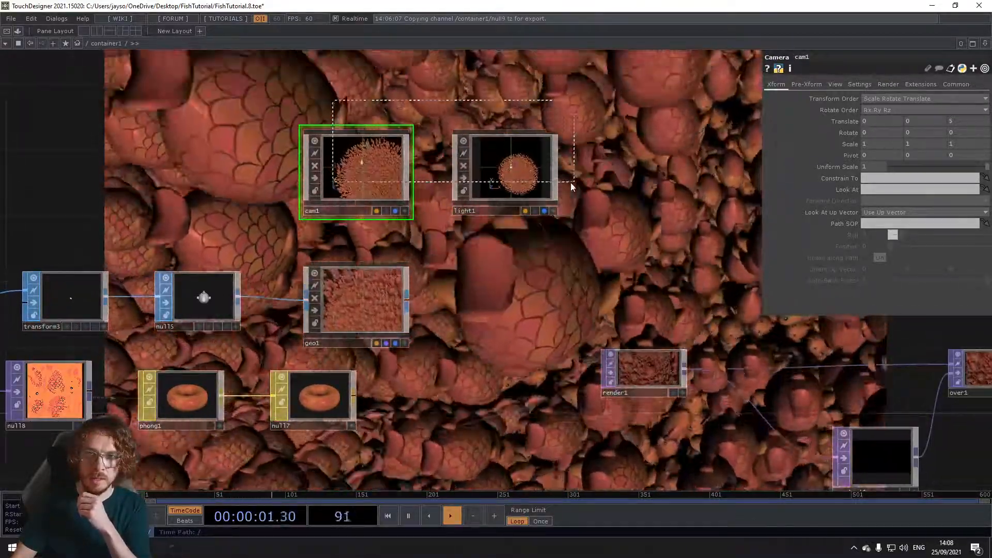
left_click(553, 187, "ctrl")
key("Delete")
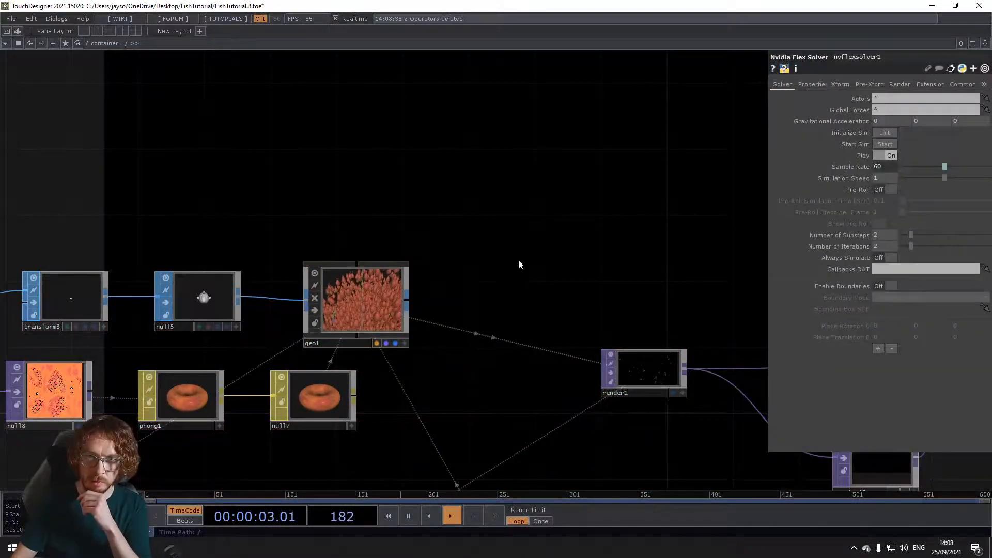
Step: Add a Light COMP directly below fishCam
left_click_drag(520, 259, 573, 111)
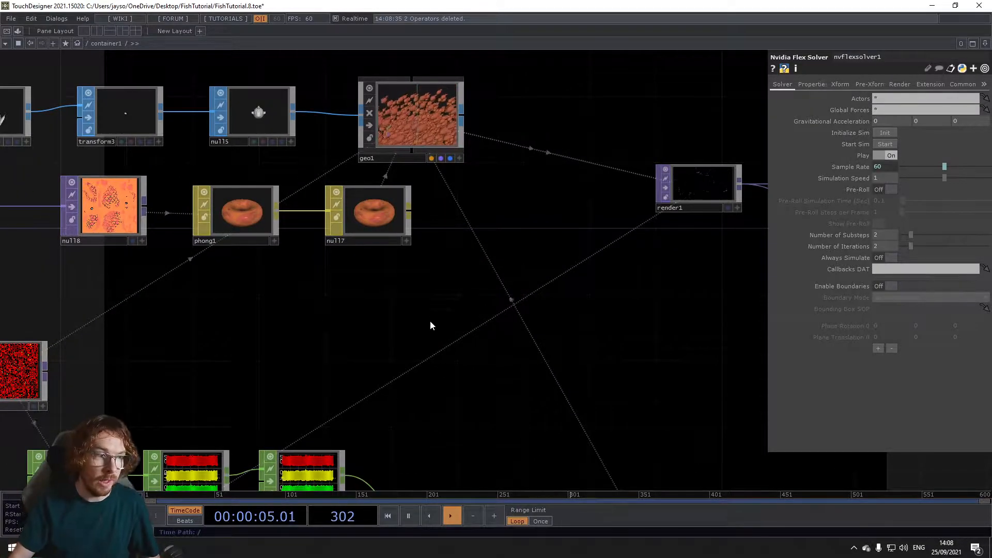
left_click_drag(236, 484, 228, 400)
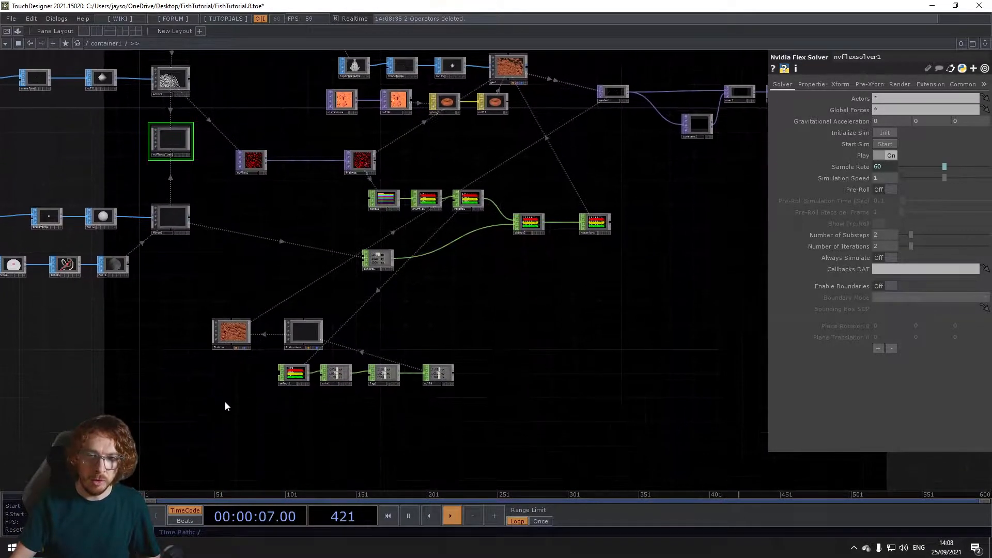
key("Tab")
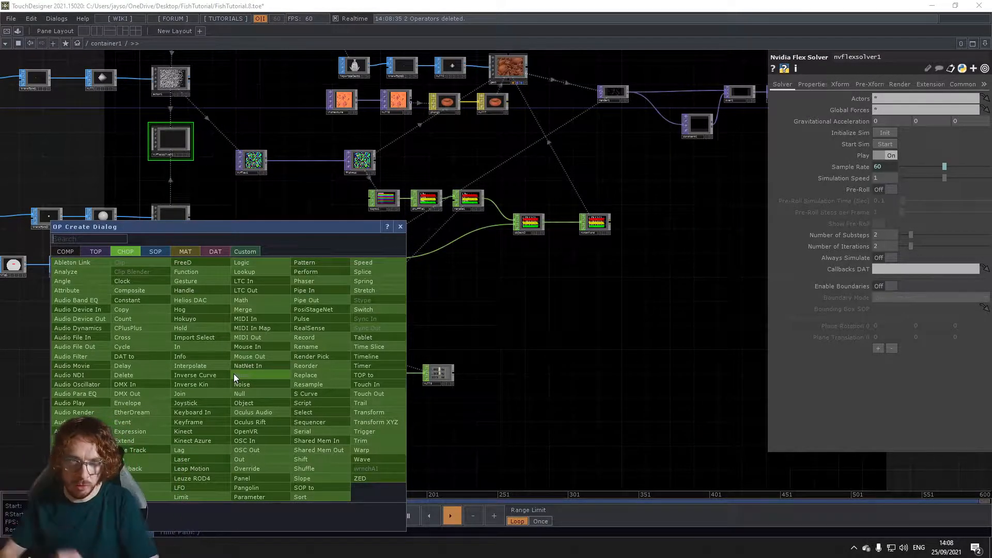
left_click(61, 252)
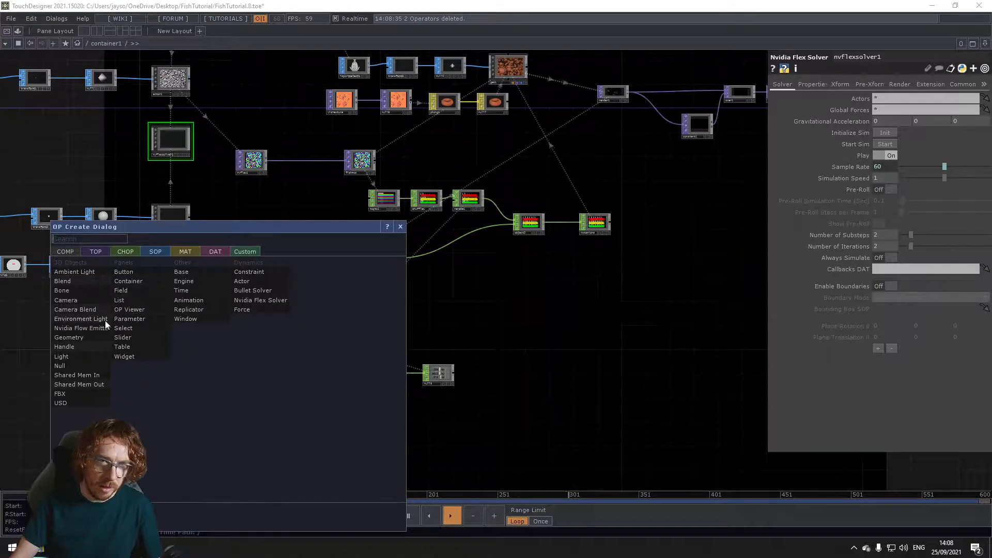
left_click(83, 357)
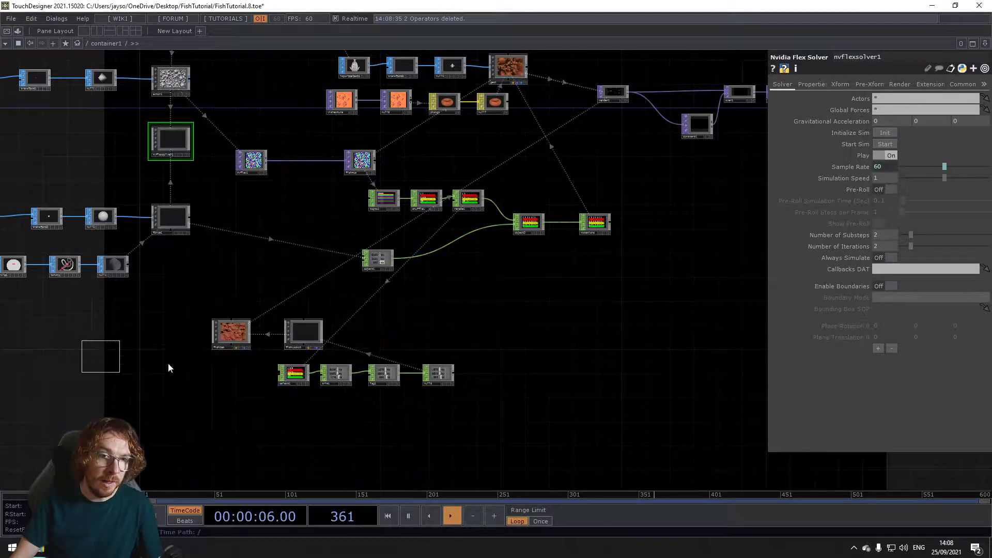
left_click(228, 380)
scroll(237, 369, "up", 5)
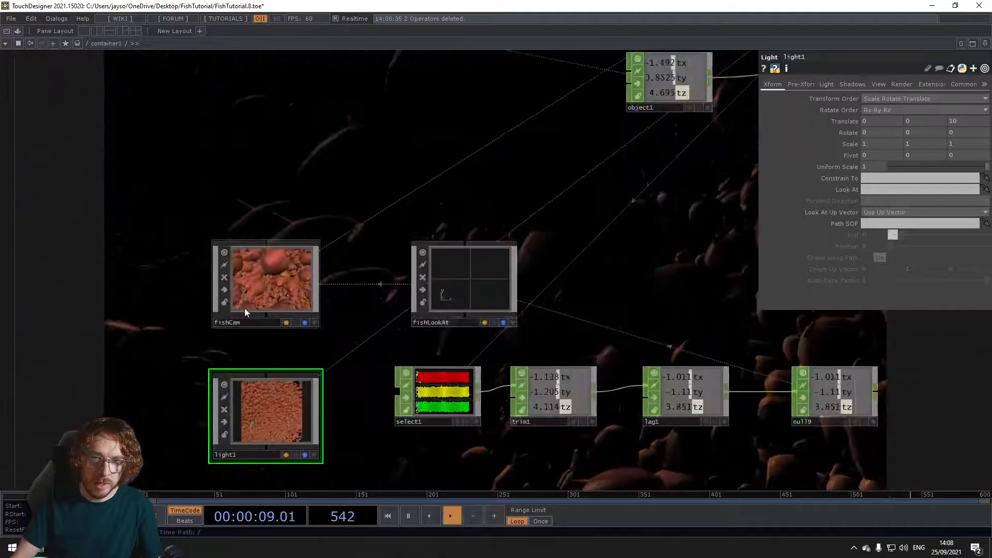
Step: Point light1 at fishLookAt through its Look At parameter and set its Translate Z to 0
left_click(260, 276)
left_click(479, 296)
left_click(270, 417)
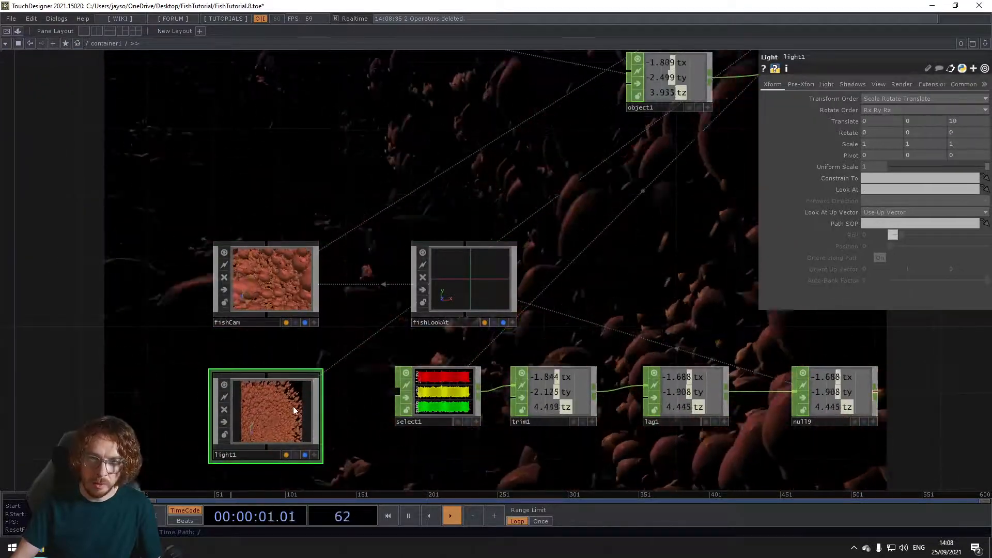
left_click_drag(469, 289, 854, 193)
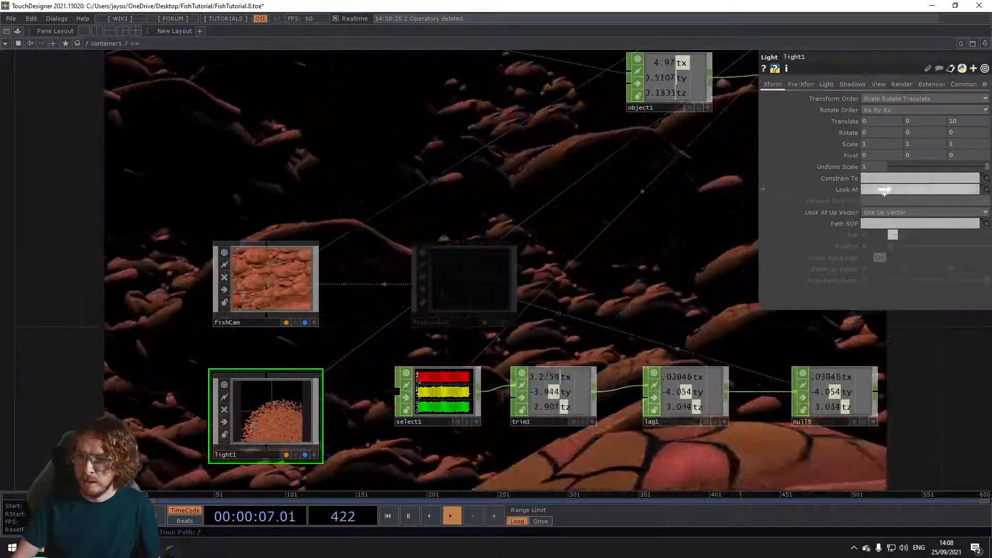
scroll(605, 271, "down", 3)
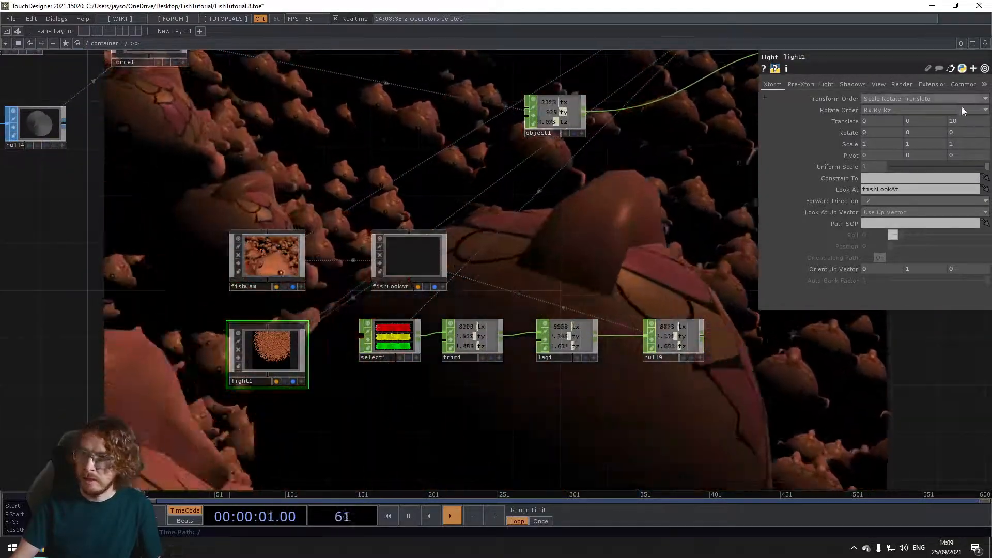
type("0")
key("Return")
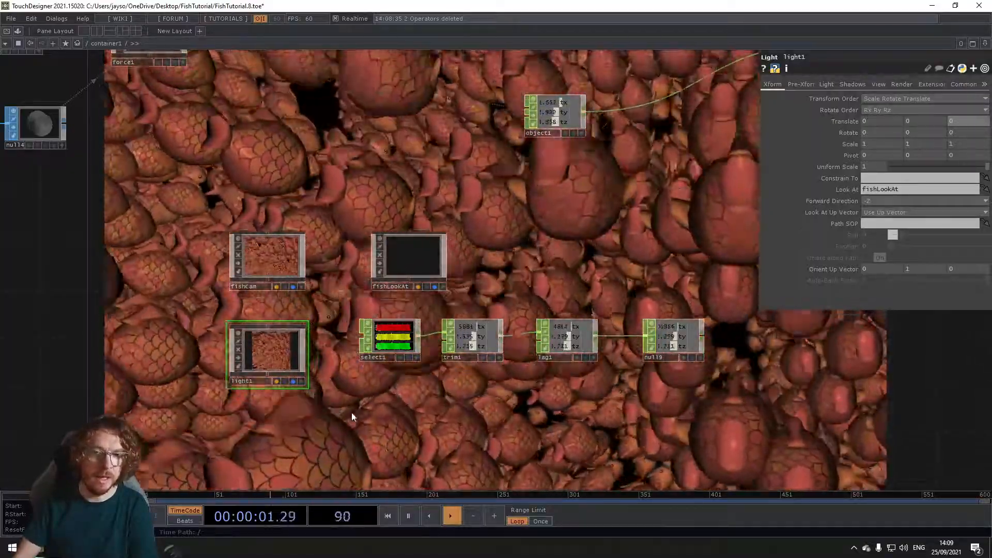
left_click_drag(334, 418, 301, 362)
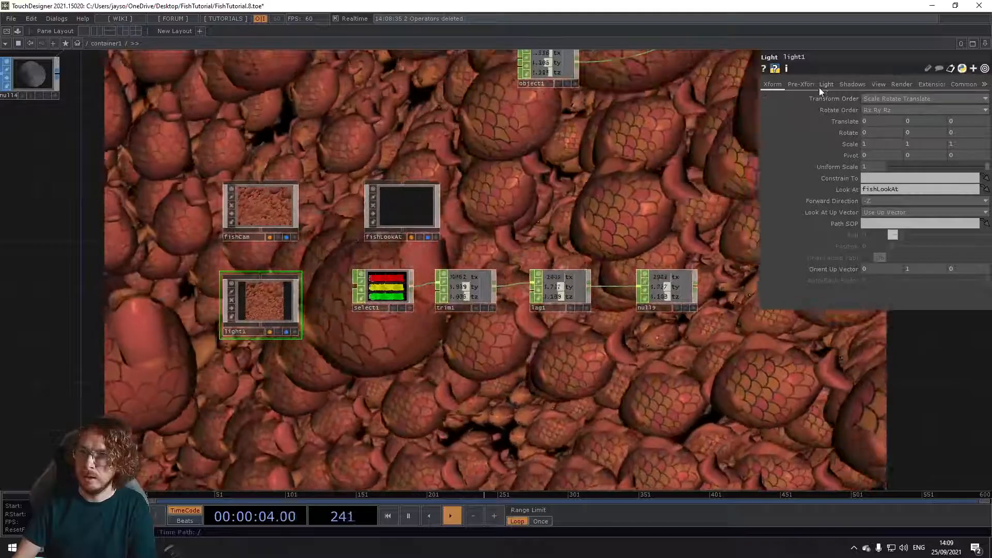
Step: Try light1 as a Cone Light with Cone Angle 19 and Cone Delta 14, then return it to Point Light
left_click(826, 84)
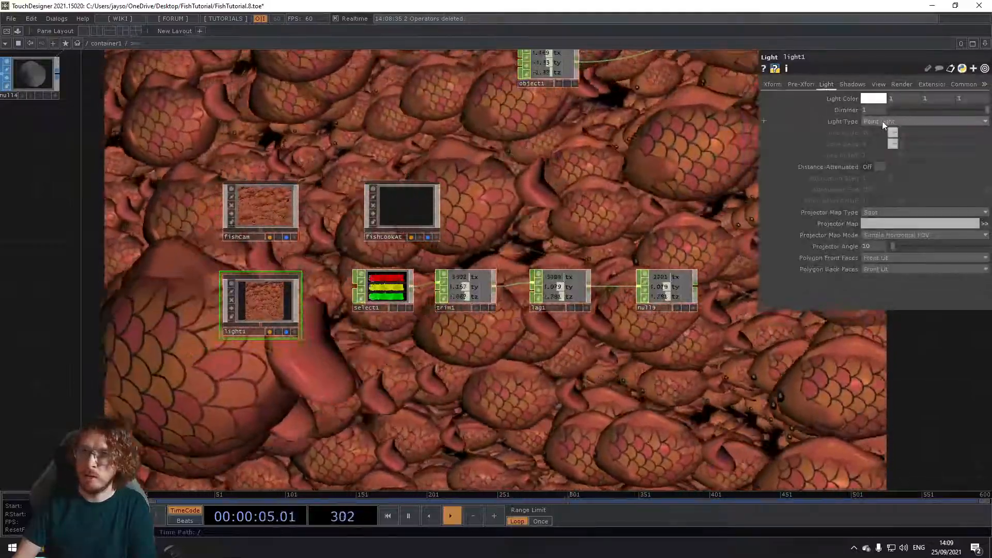
left_click(882, 122)
left_click(882, 139)
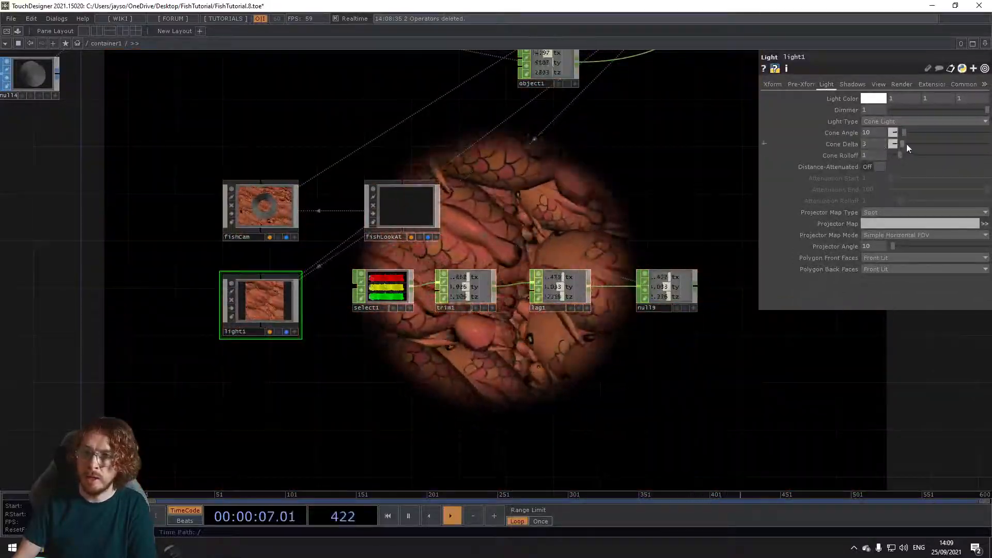
left_click_drag(903, 132, 905, 144)
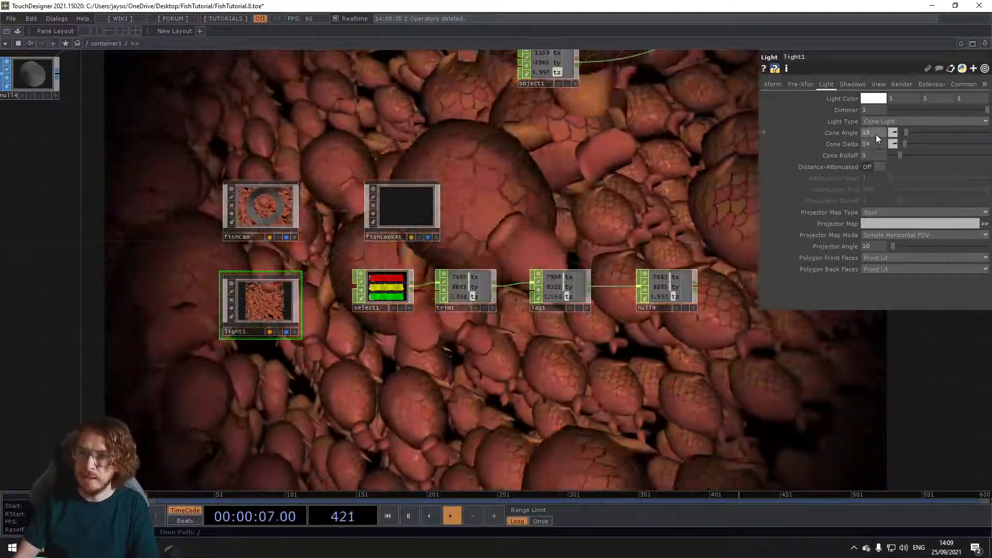
middle_click_drag(876, 134, 848, 124)
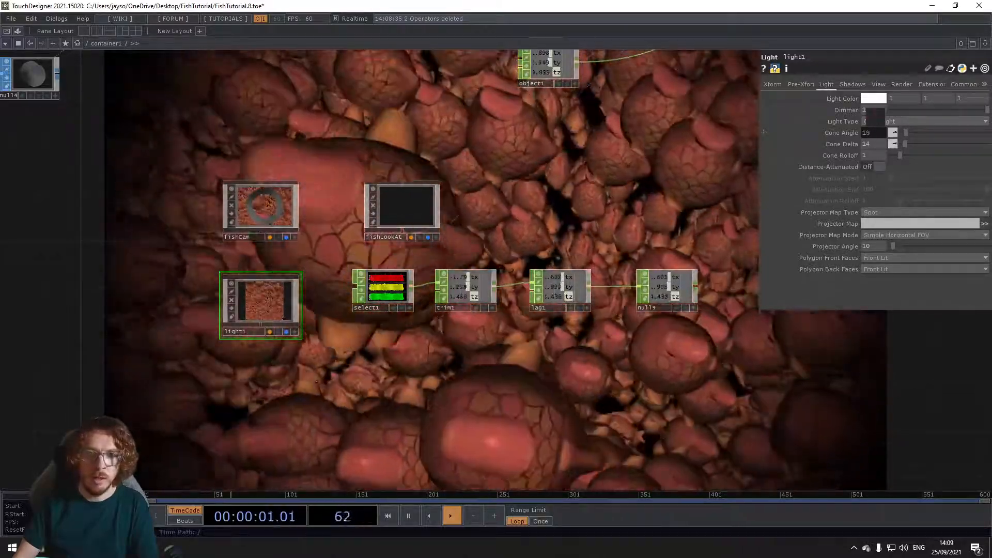
left_click(875, 122)
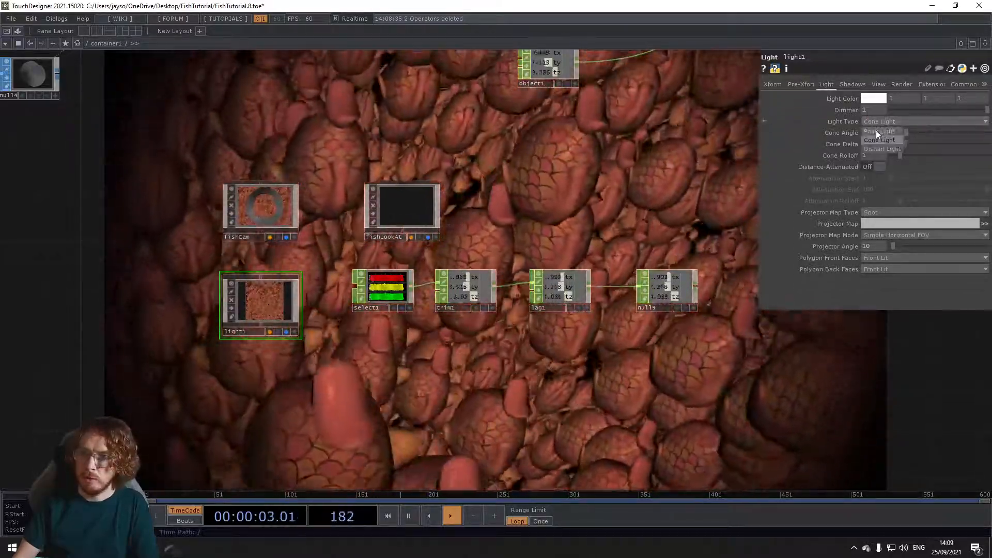
left_click(877, 131)
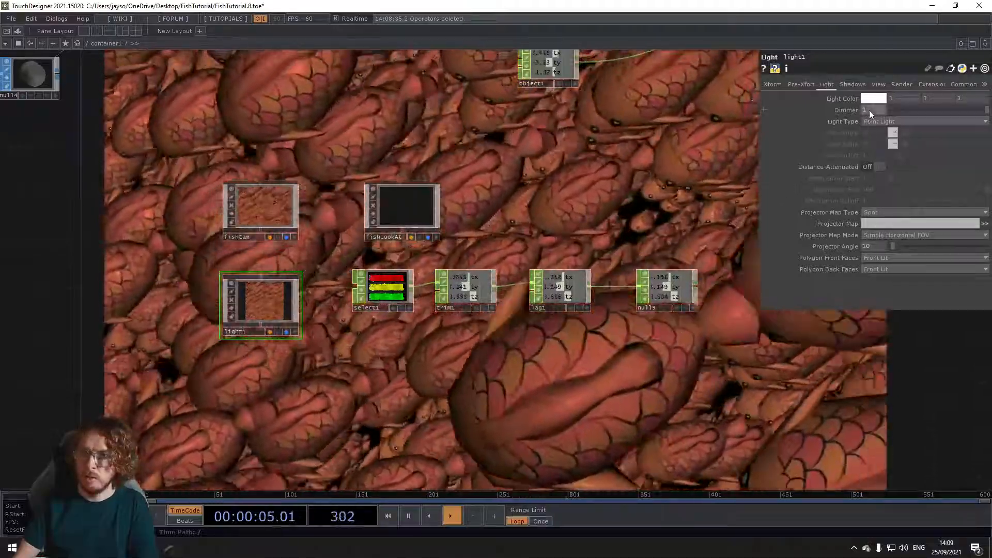
Step: Try light turquoise and dark blue as the Light Color of light1, then restore white
mouse_move(869, 110)
middle_mouse_down()
mouse_move(869, 98)
mouse_move(847, 98)
mouse_move(874, 99)
middle_mouse_up()
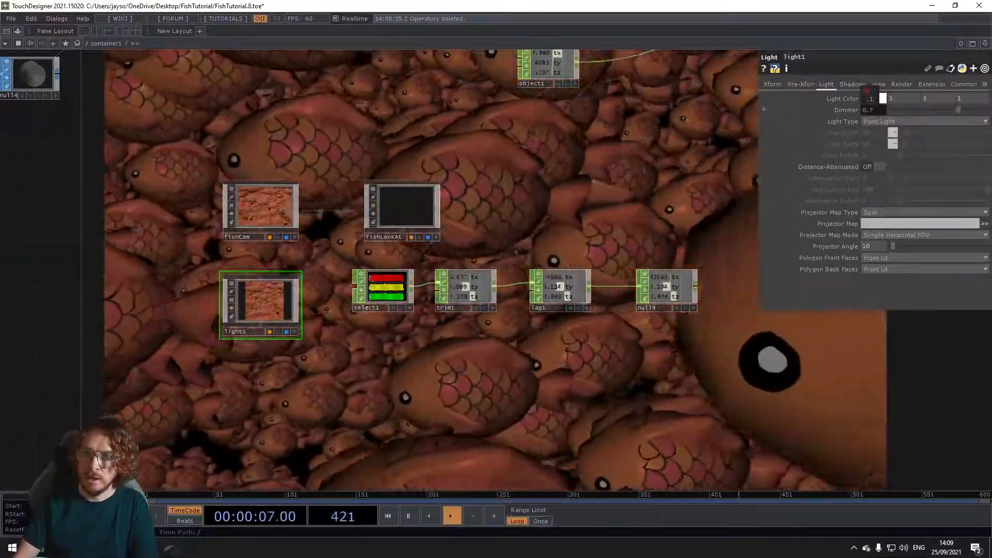
left_click(876, 98)
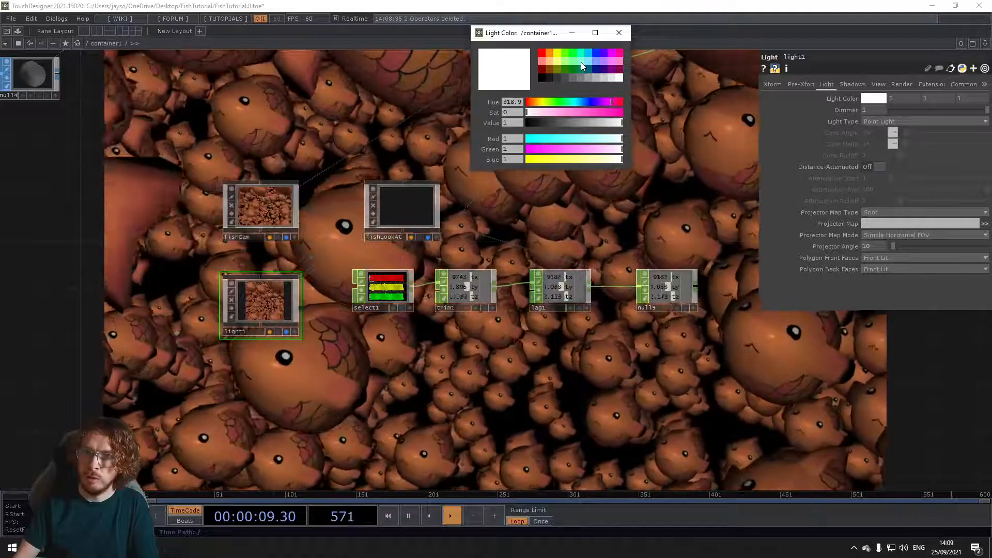
left_click(581, 62)
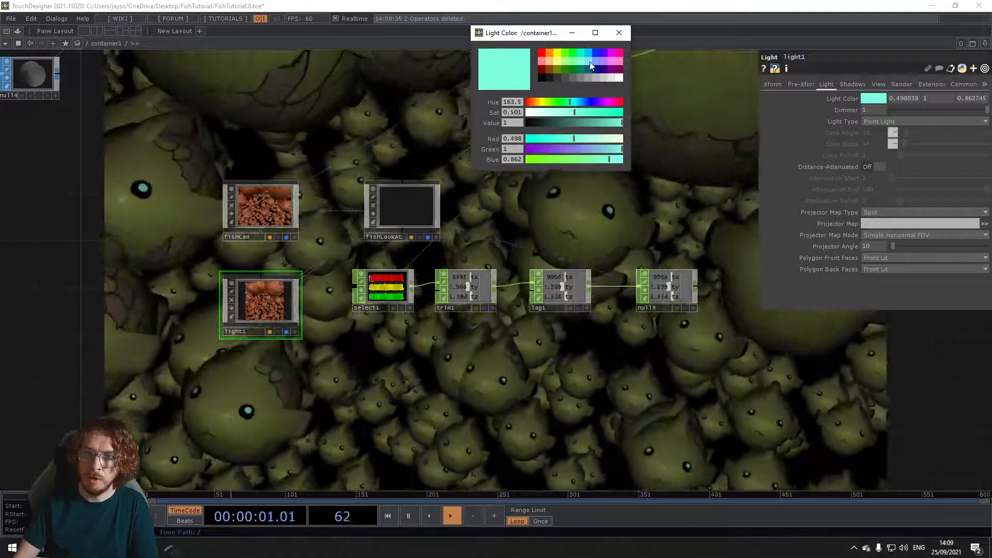
left_click(590, 68)
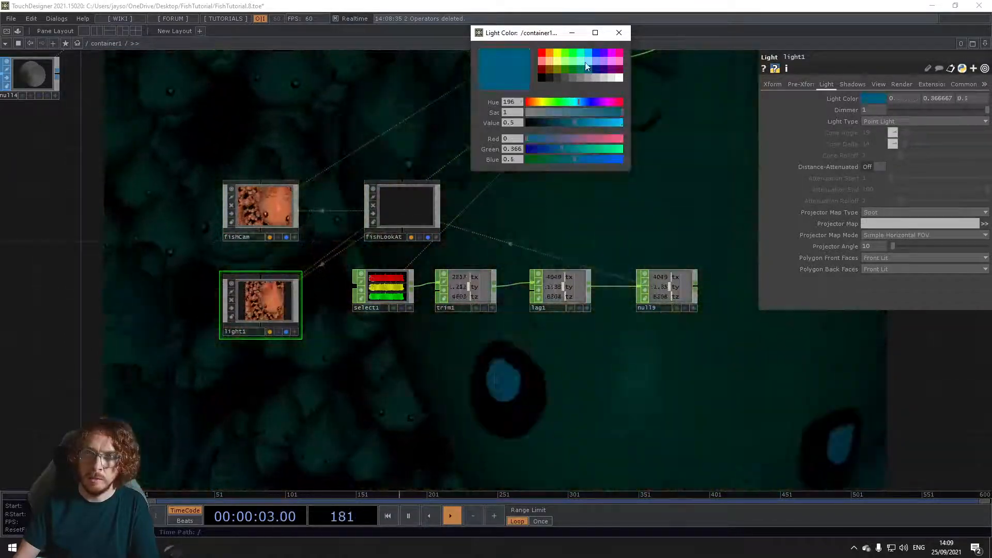
left_click(619, 78)
left_click(619, 32)
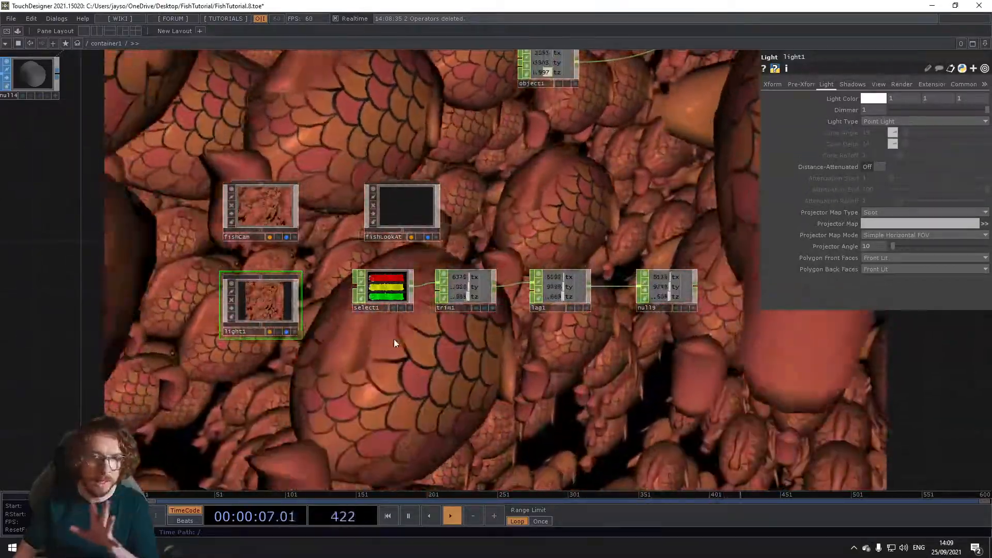
Step: Examine the particle property settings of nvflexsolver1
left_click_drag(394, 343, 368, 345)
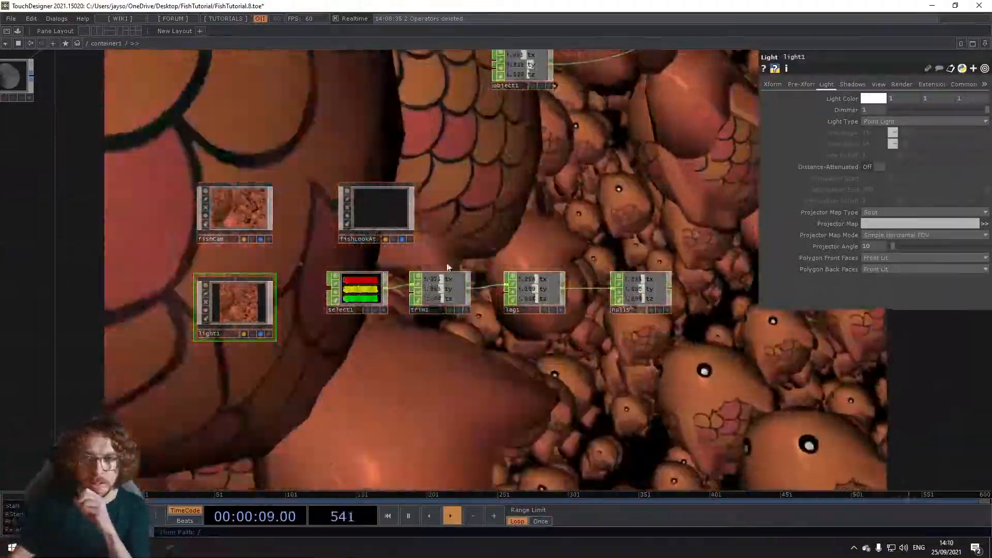
mouse_move(607, 170)
left_mouse_down()
mouse_move(527, 197)
mouse_move(491, 228)
mouse_move(510, 286)
left_mouse_up()
left_click_drag(125, 134, 204, 194)
scroll(204, 195, "down", 3)
left_click_drag(278, 230, 348, 314)
left_click(195, 147)
left_click_drag(219, 220, 268, 269)
scroll(237, 201, "up", 4)
left_click(814, 85)
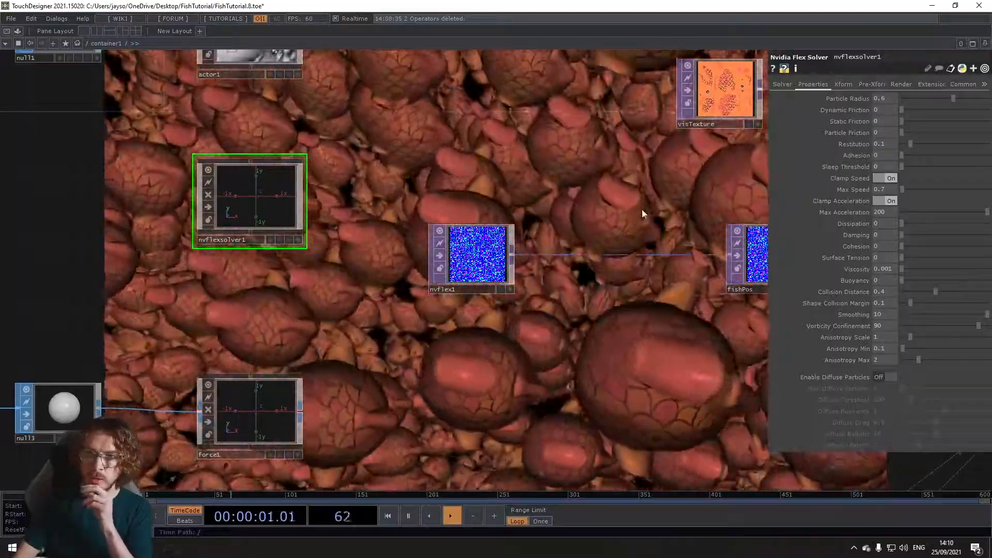
Step: Insert a Noise TOP between nvflex1 and fishPos, turn off its Monochrome option and align it with them
left_click_drag(629, 211, 513, 231)
scroll(511, 235, "down", 3)
left_click_drag(474, 304, 340, 307)
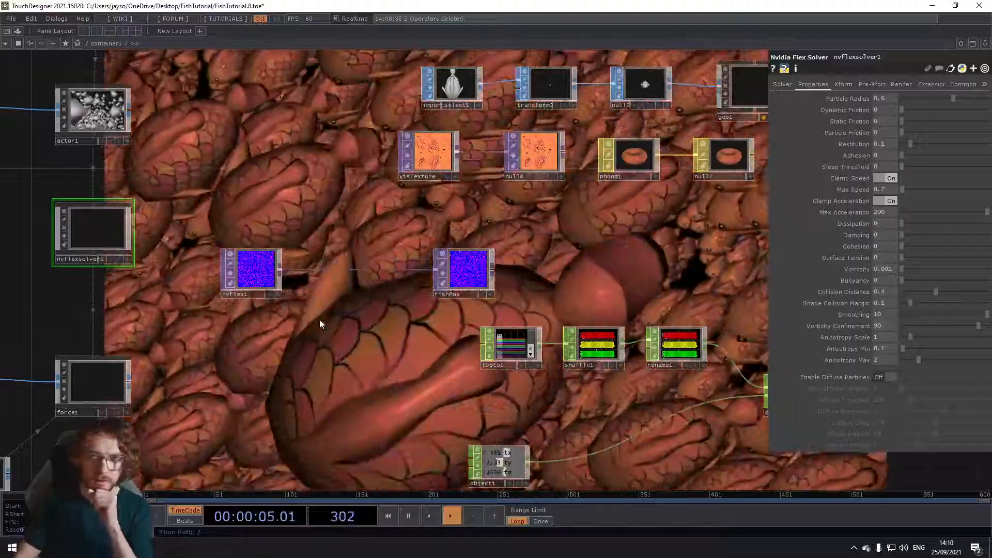
scroll(313, 305, "up", 3)
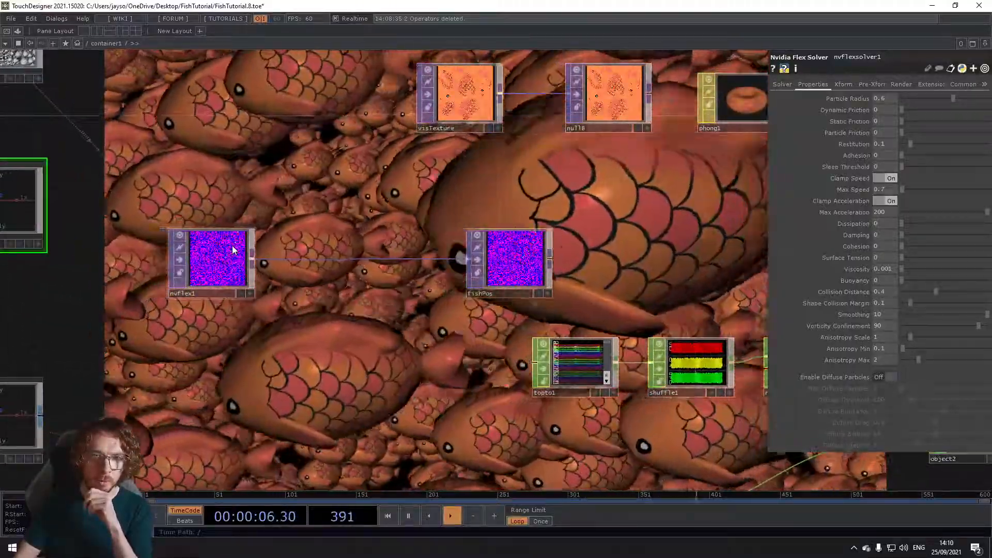
left_click(222, 284)
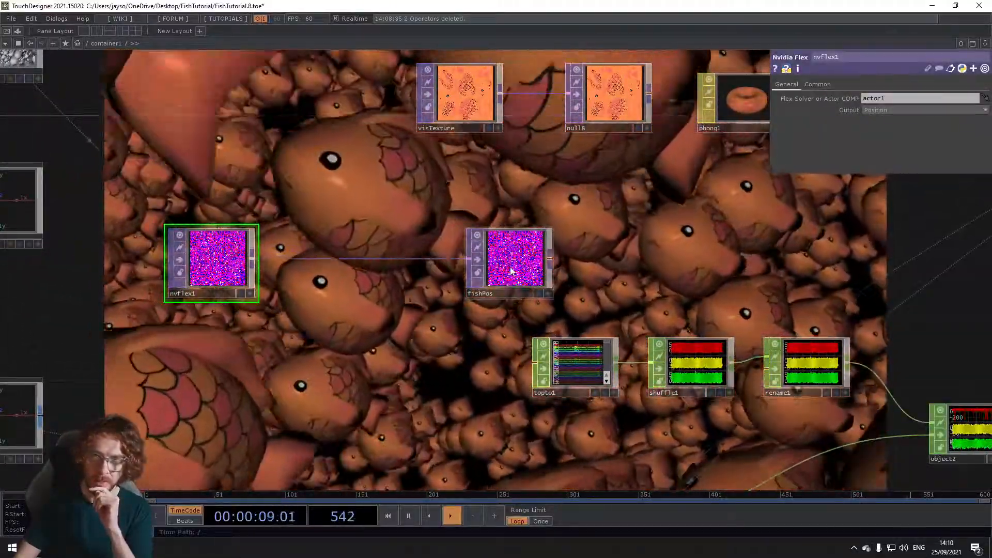
left_click(511, 271)
left_click_drag(702, 179, 756, 243)
mouse_move(372, 300)
left_mouse_down()
mouse_move(374, 275)
mouse_move(376, 296)
left_mouse_up()
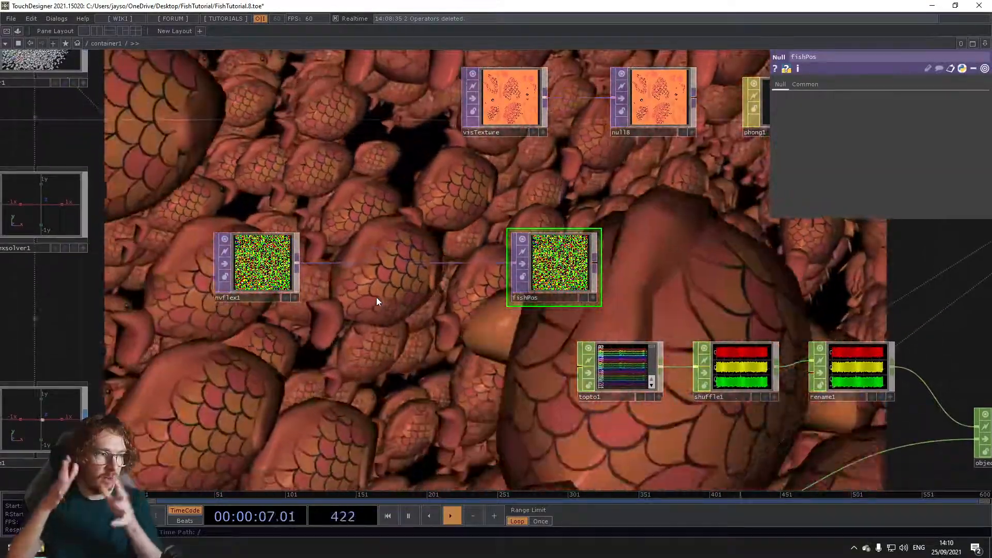
right_click(373, 253)
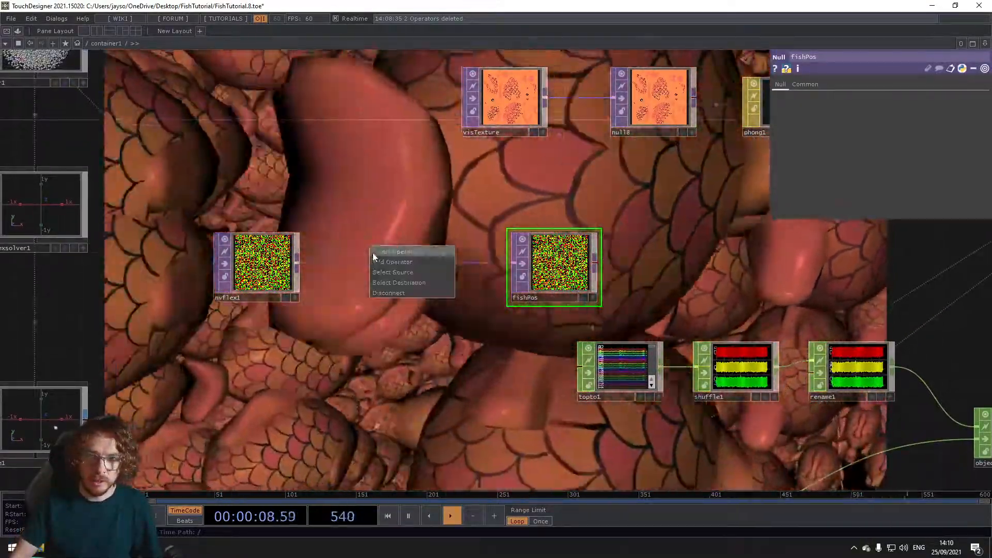
left_click(373, 253)
type("noi")
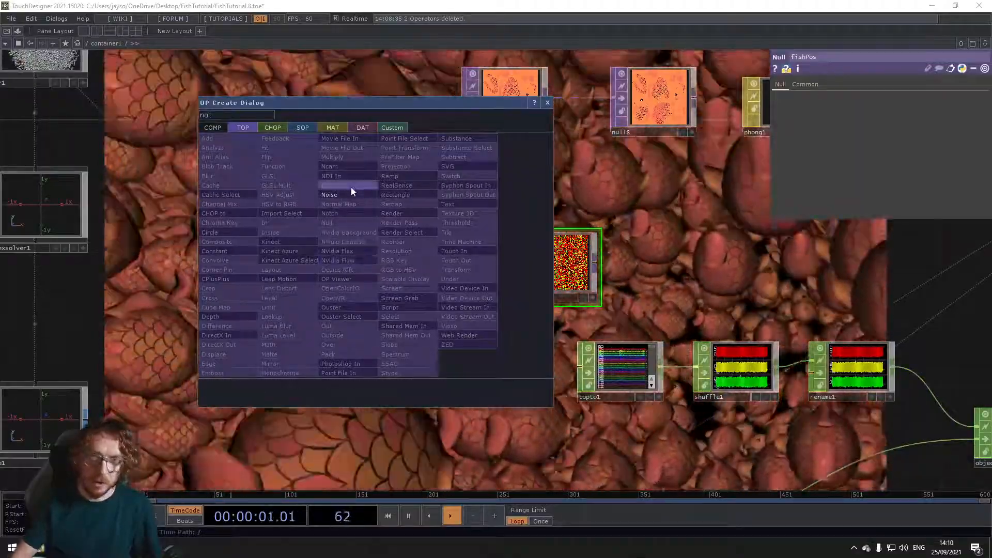
left_click(351, 191)
left_click(407, 267)
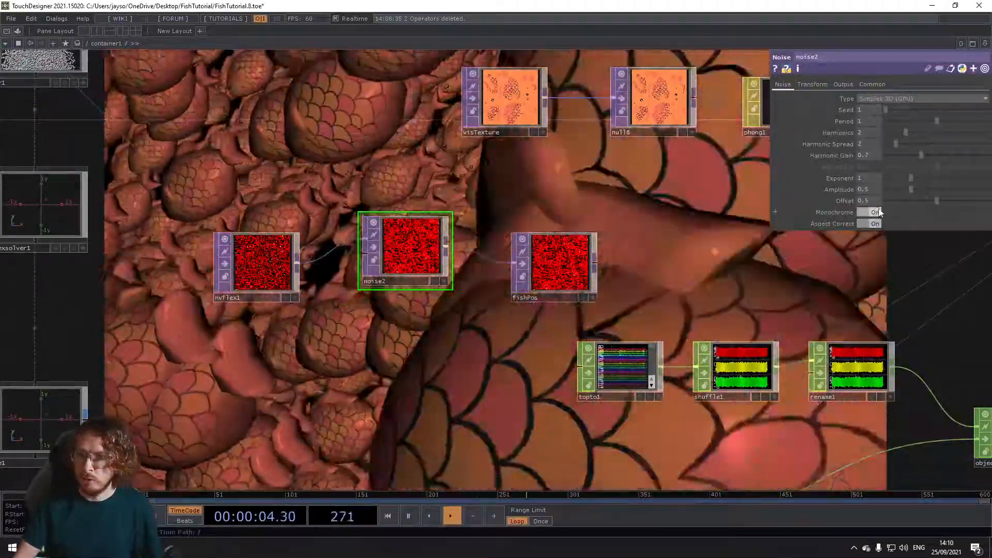
left_click(869, 213)
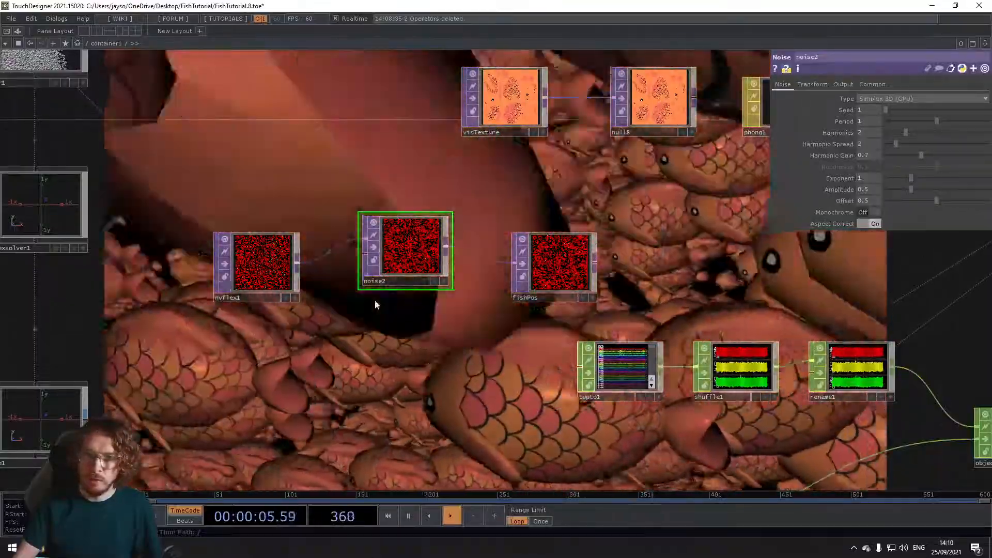
left_click_drag(385, 245, 385, 261)
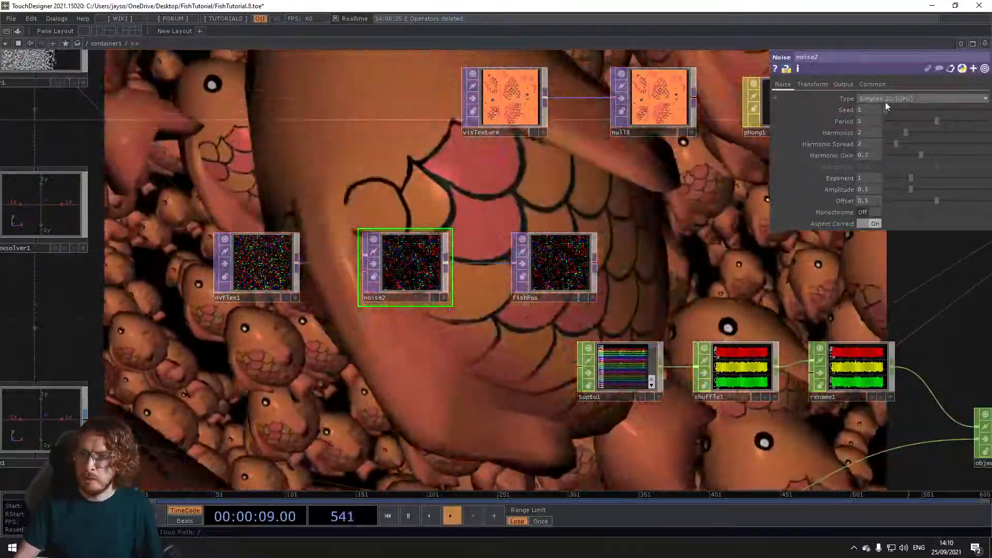
Step: Animate the Translate Z of noise2 with the expression absTime.seconds * .05
left_click(885, 100)
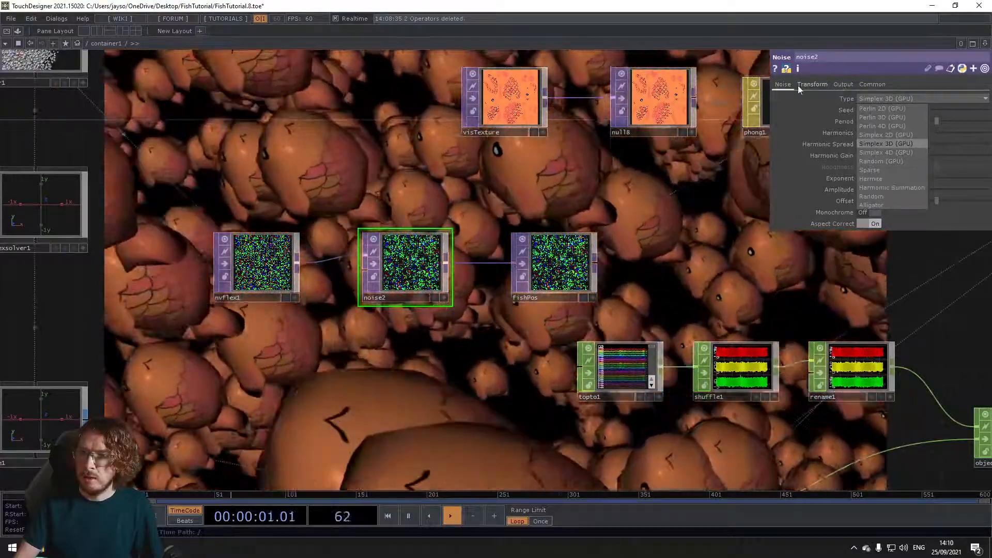
left_click(805, 85)
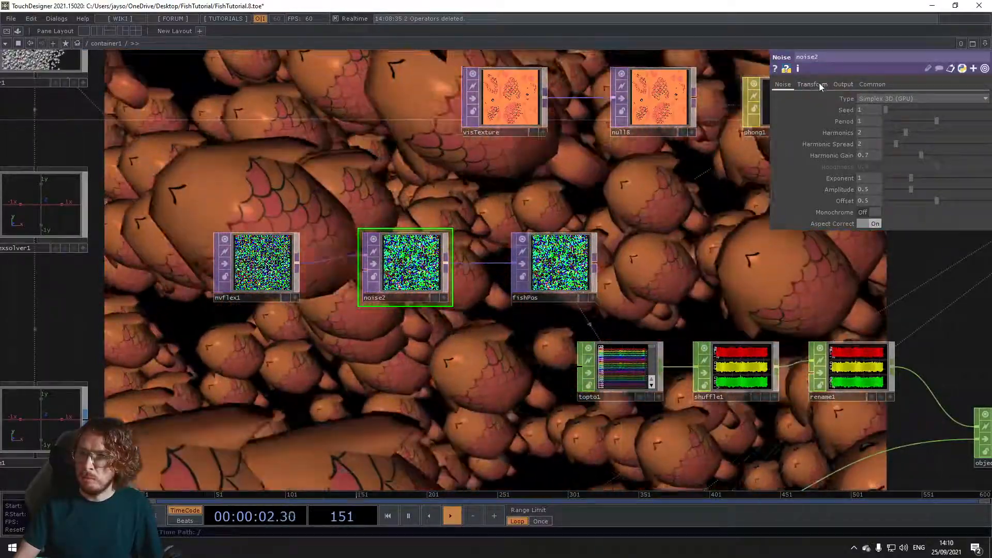
left_click(817, 84)
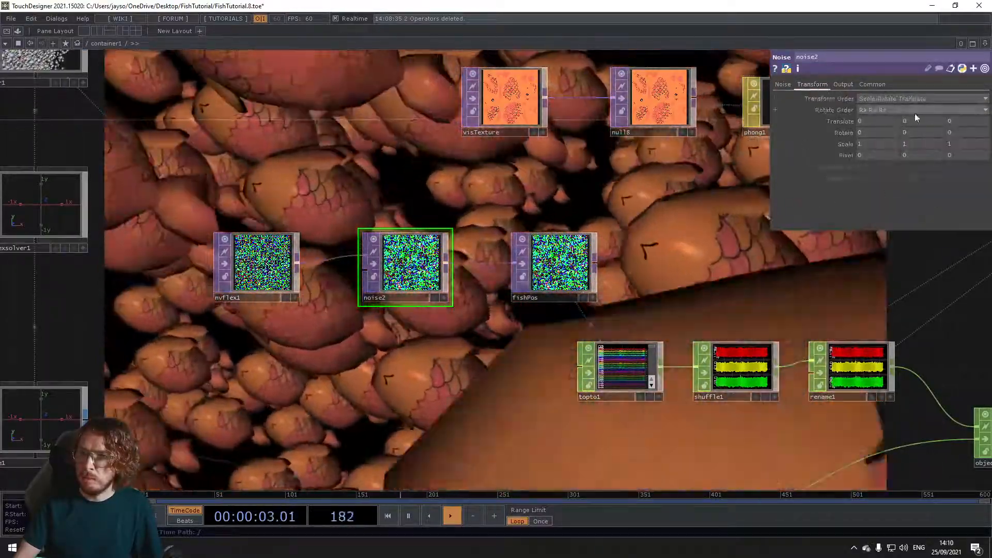
type("absTime.seco")
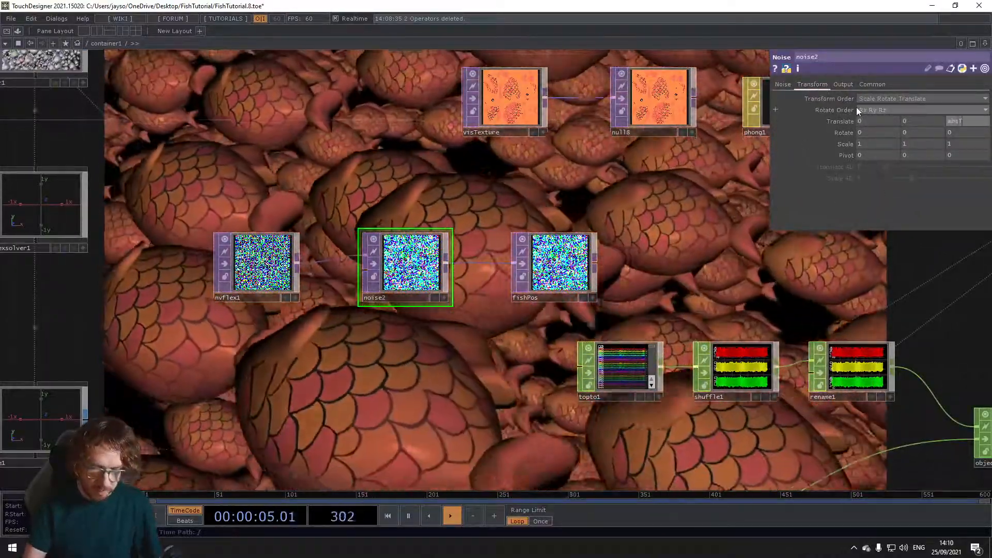
type("nds")
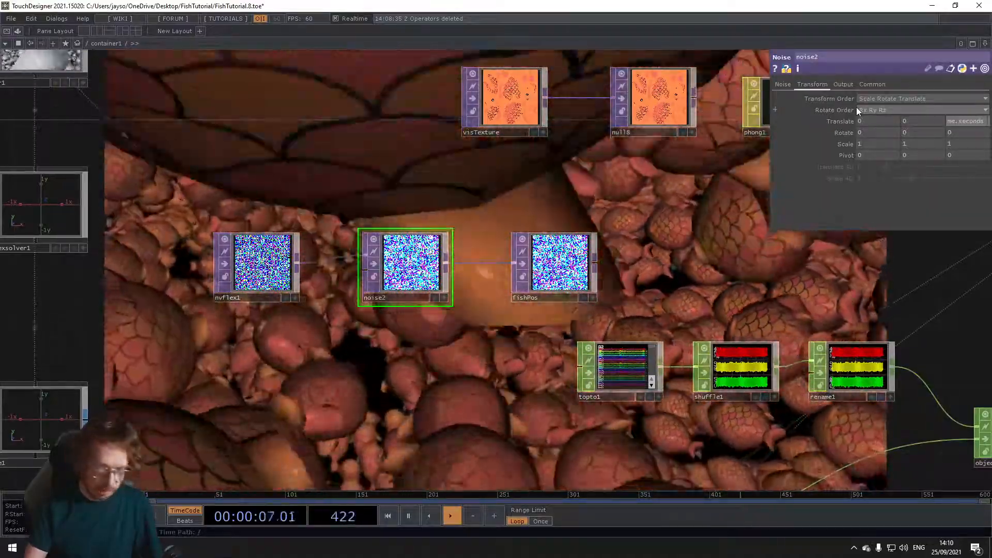
key("Return")
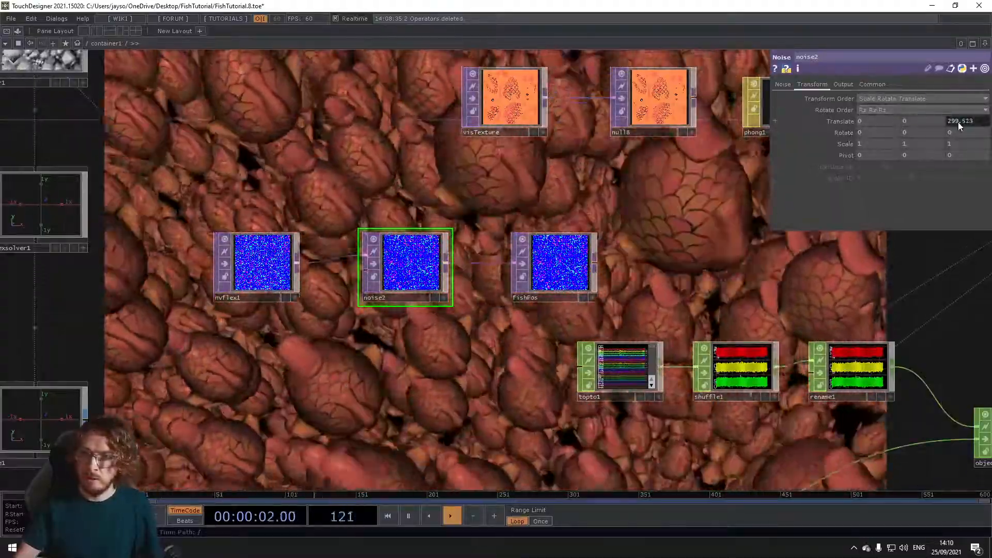
left_click(958, 122)
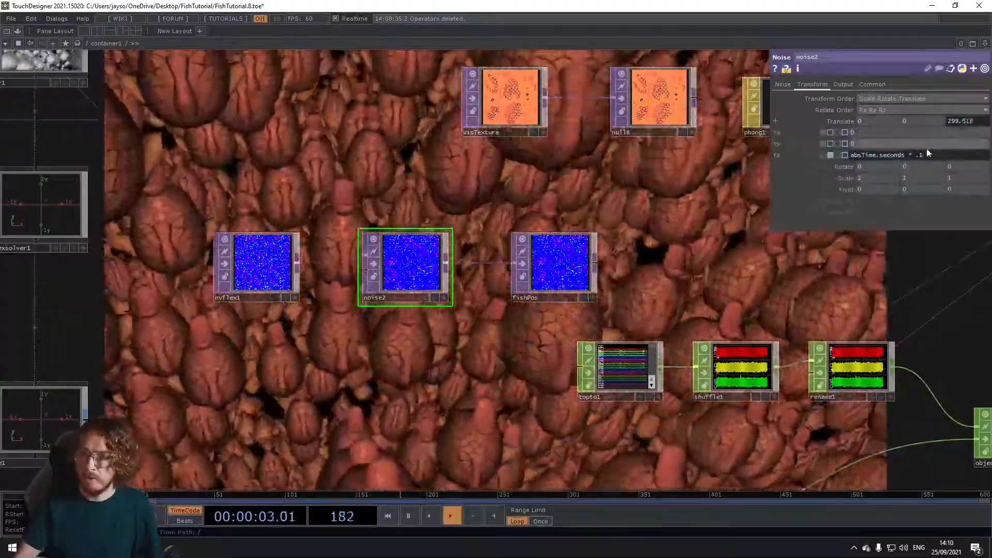
key("BackSpace")
type("05")
key("Return")
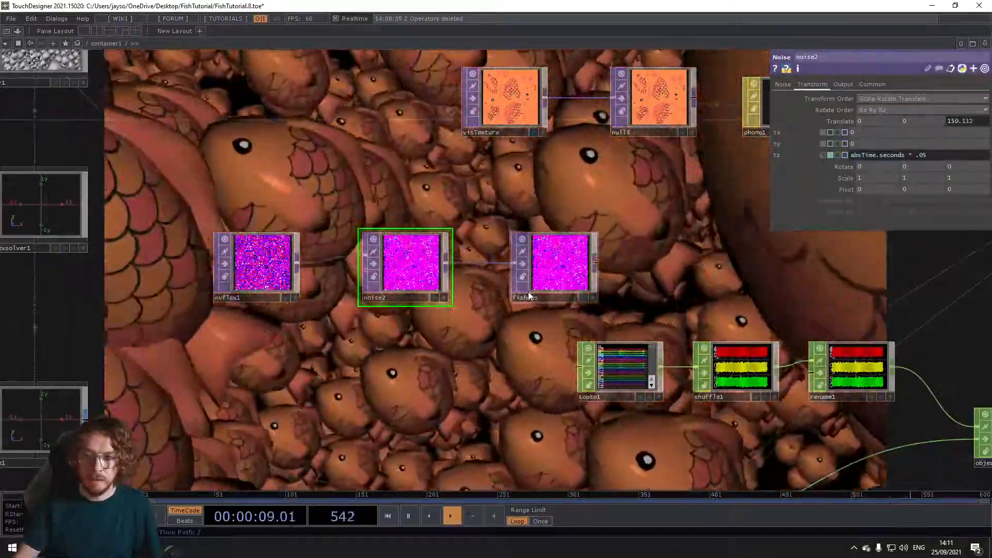
scroll(387, 398, "down", 3)
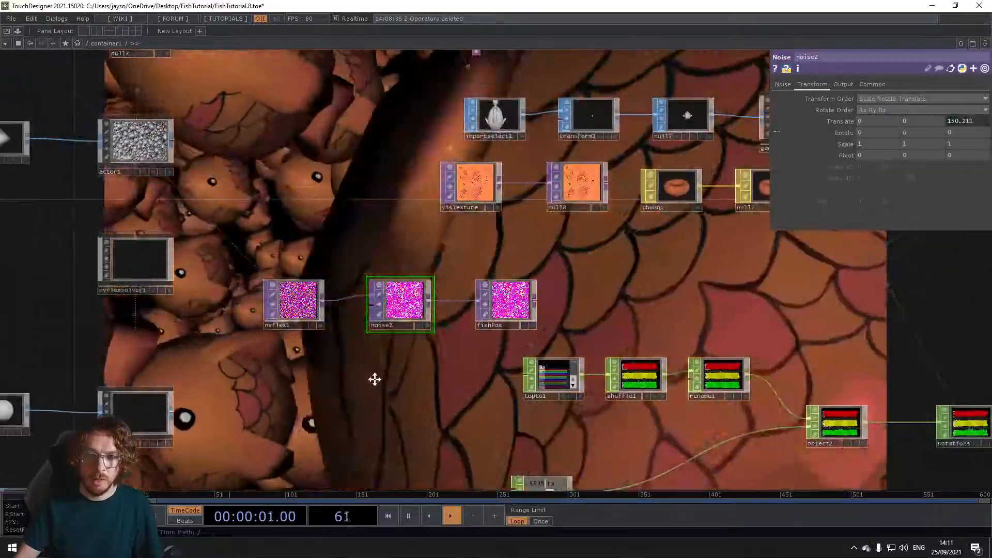
left_click_drag(379, 384, 271, 298)
left_click_drag(278, 336, 204, 332)
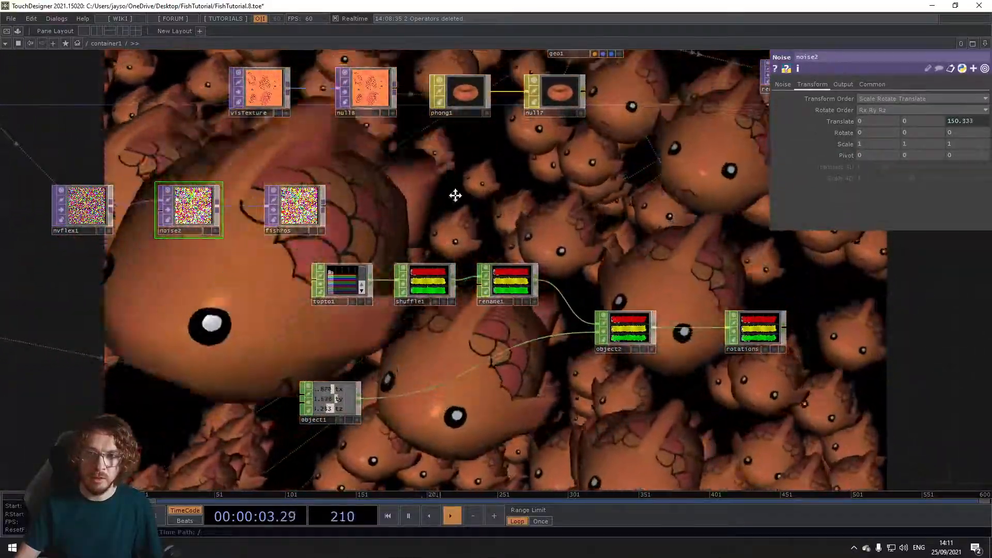
scroll(455, 207, "down", 4)
left_click_drag(447, 233, 408, 225)
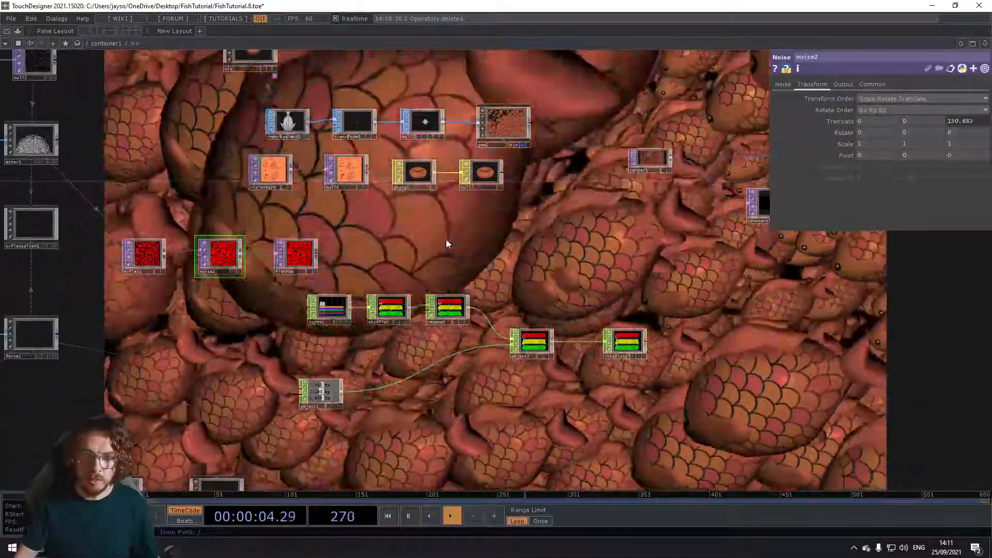
left_click_drag(448, 233, 408, 323)
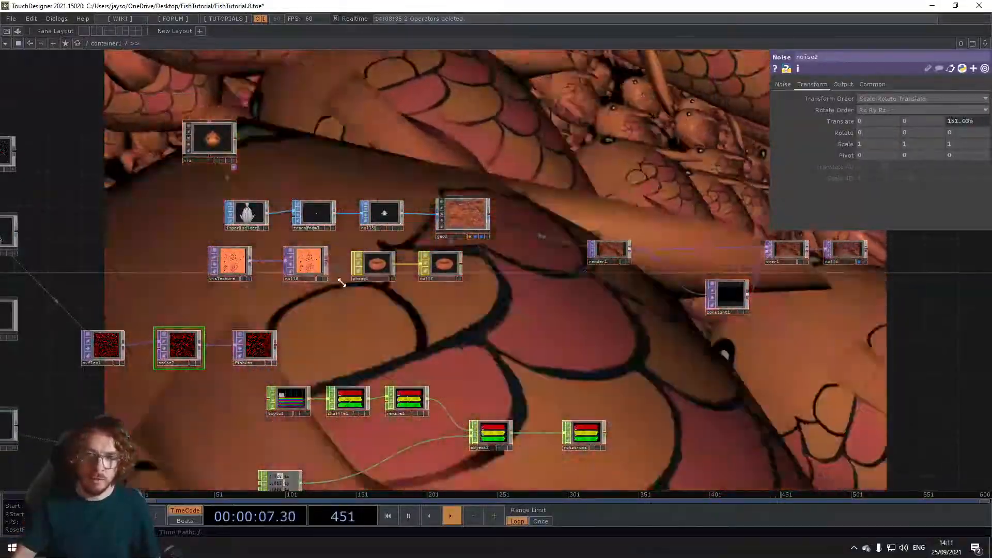
Step: Add a new Noise TOP in the empty area below the object1 and object2 CHOPs
left_click_drag(340, 265, 343, 147)
left_click_drag(375, 376, 345, 328)
scroll(343, 327, "up", 4)
key("Tab")
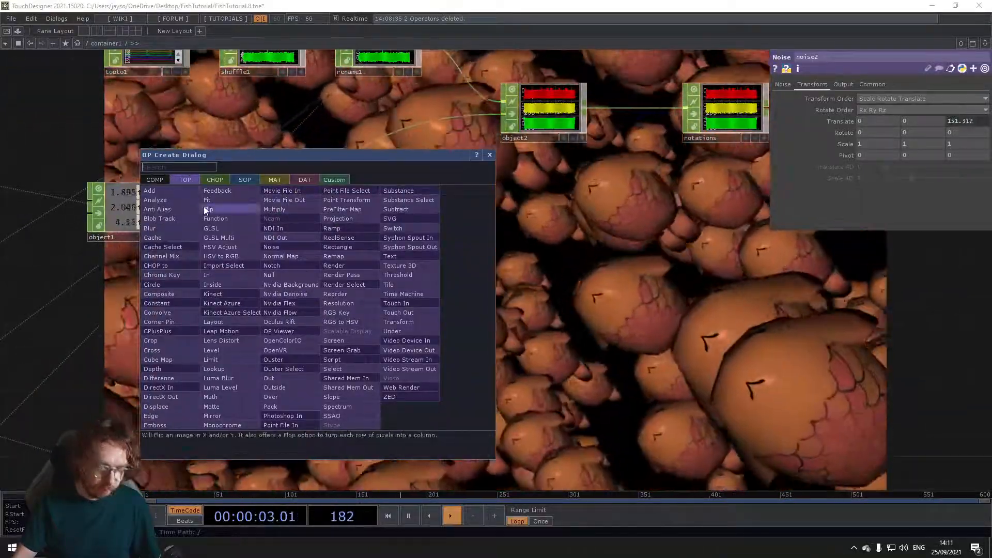
type("no")
left_click(280, 244)
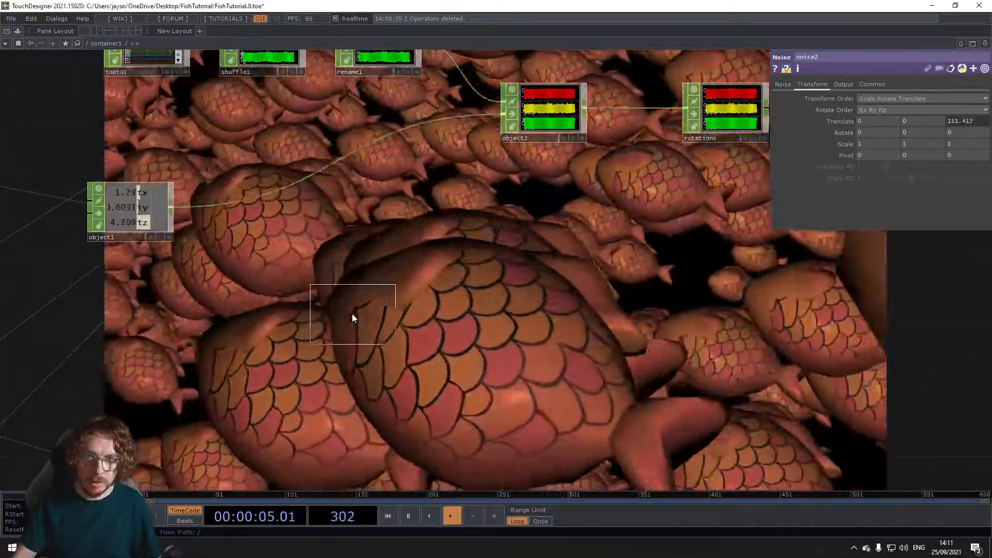
left_click(352, 310)
scroll(444, 317, "up", 2)
scroll(444, 243, "down", 5)
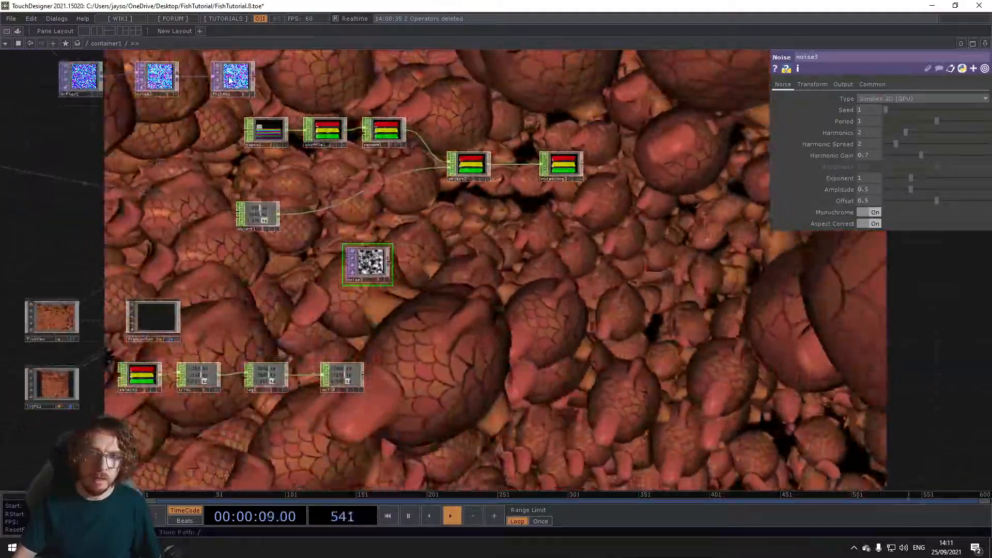
Step: Set the resolution width of noise3 to the expression op('fishPos').width
left_click(227, 74)
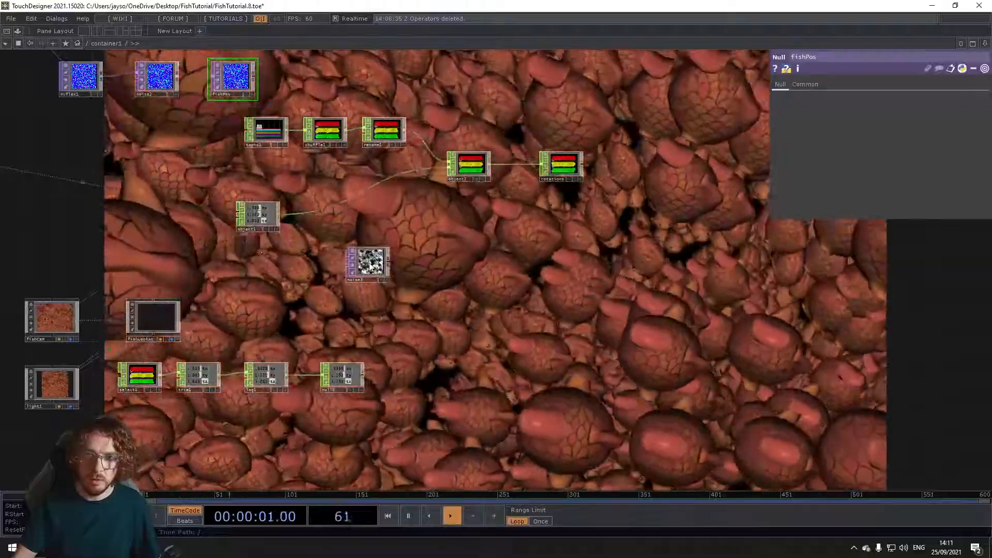
left_click(370, 266)
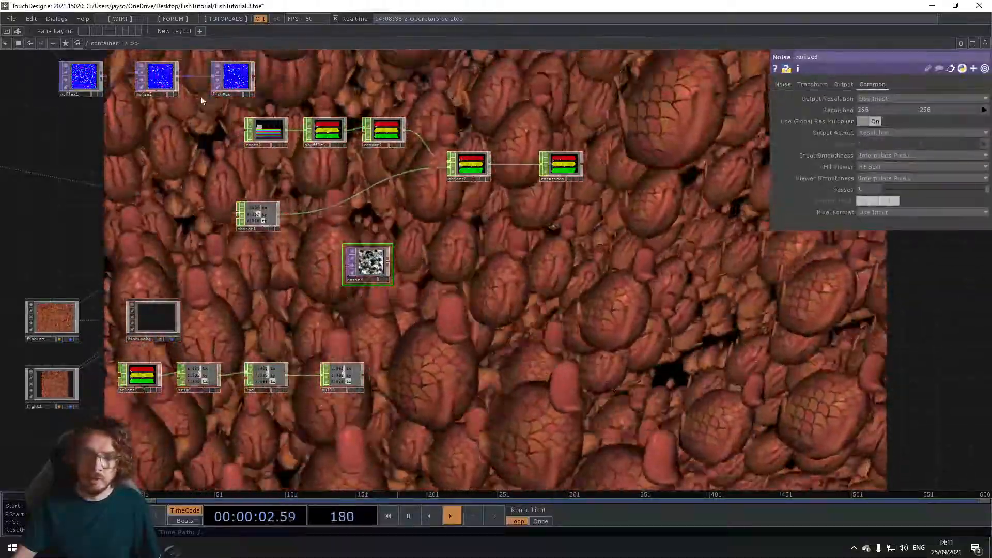
left_click_drag(231, 78, 341, 83)
left_click_drag(933, 114, 895, 113)
left_click(916, 120)
type(".widt")
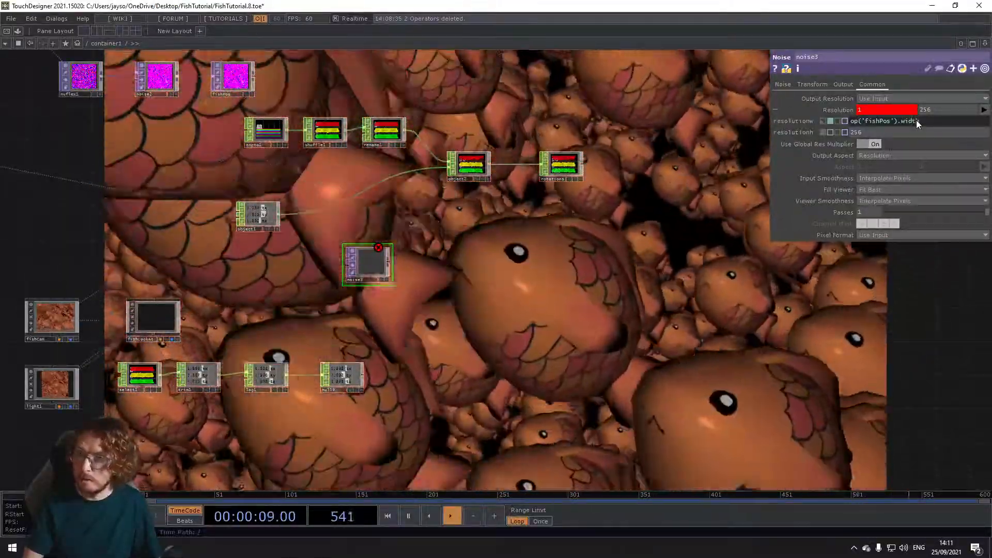
type("h")
key("Return")
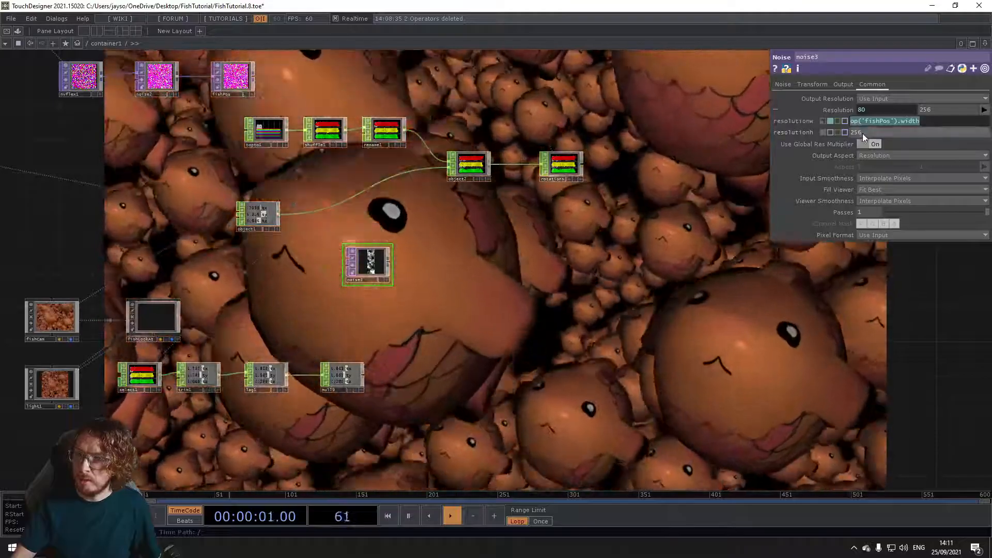
Step: Set the resolution height of noise3 to the expression op('fishPos').height
left_click(863, 133)
type("op('fishPos').width")
key("BackSpace")
key("BackSpace")
key("BackSpace")
key("BackSpace")
key("BackSpace")
type("height")
key("Return")
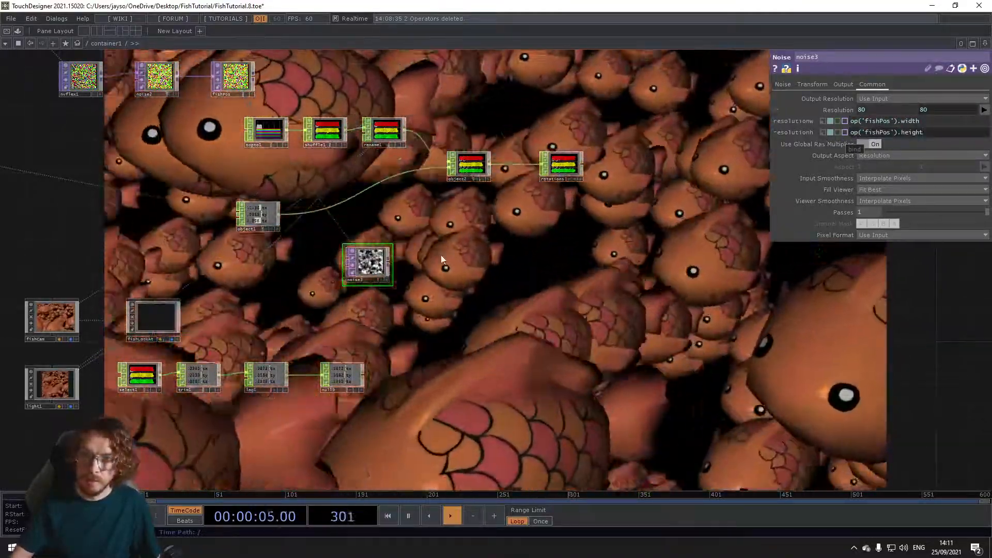
Step: Set the Pixel Format of noise3 to 32-bit float (RGBA)
scroll(372, 261, "up", 5)
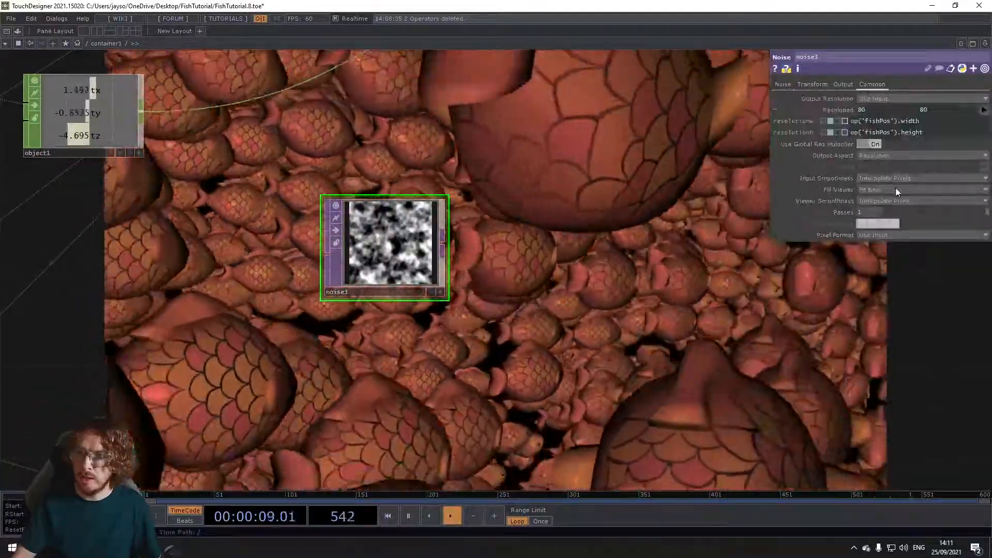
left_click(890, 235)
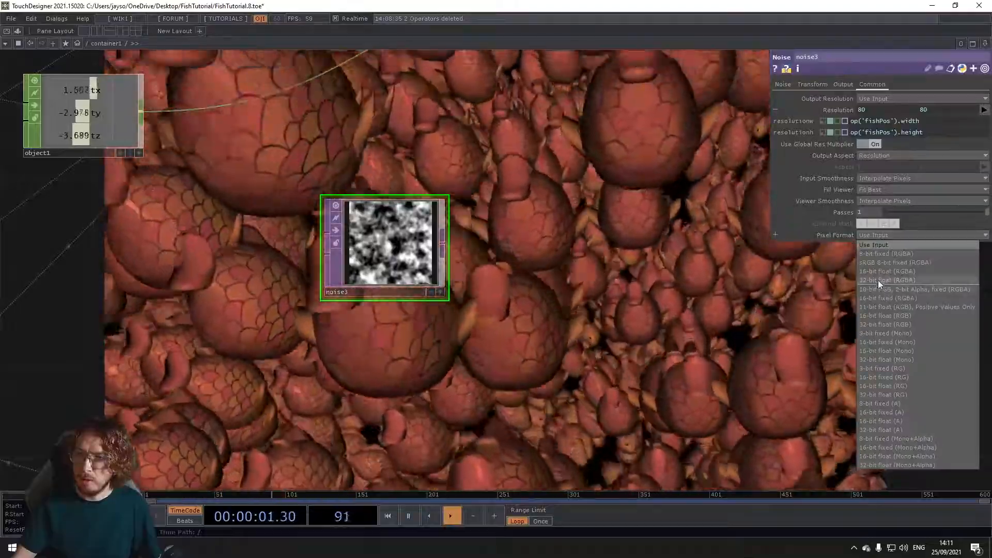
left_click(879, 280)
scroll(478, 270, "down", 2)
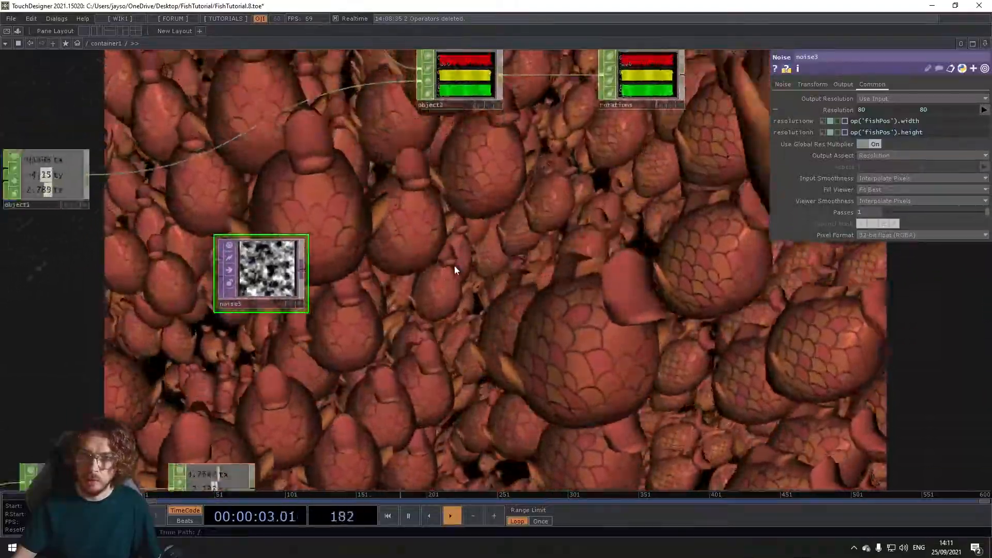
left_click_drag(454, 265, 366, 279)
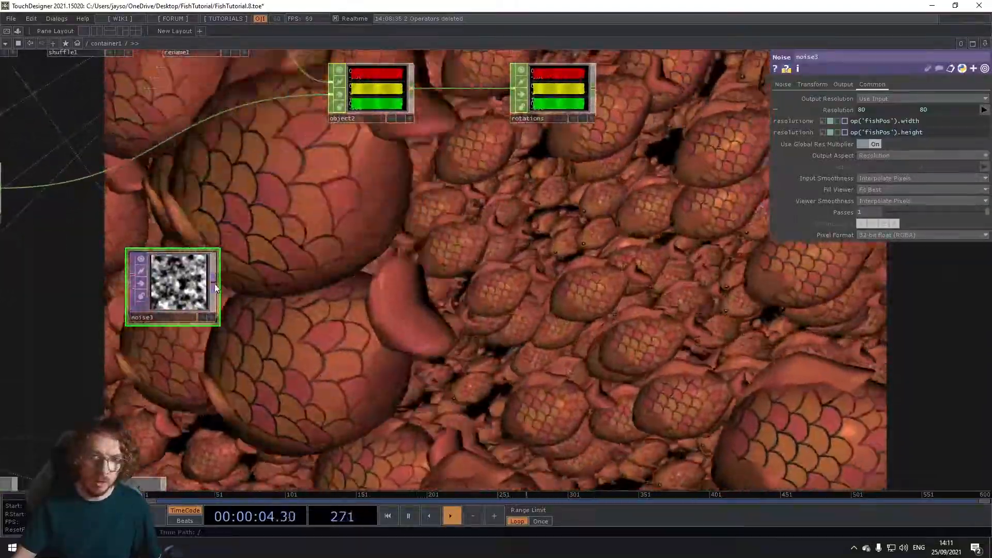
right_click(215, 284)
type("nu")
left_click(178, 255)
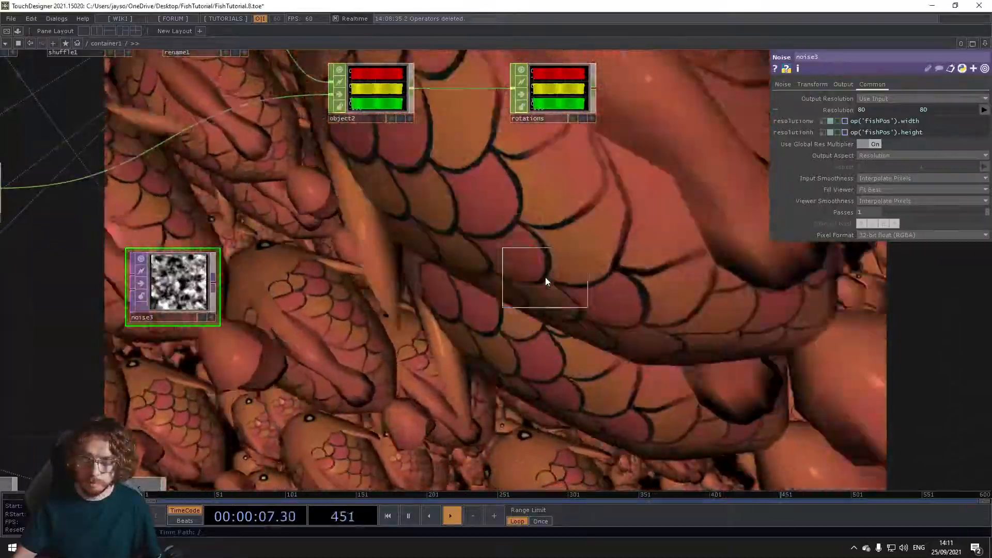
left_click(545, 278)
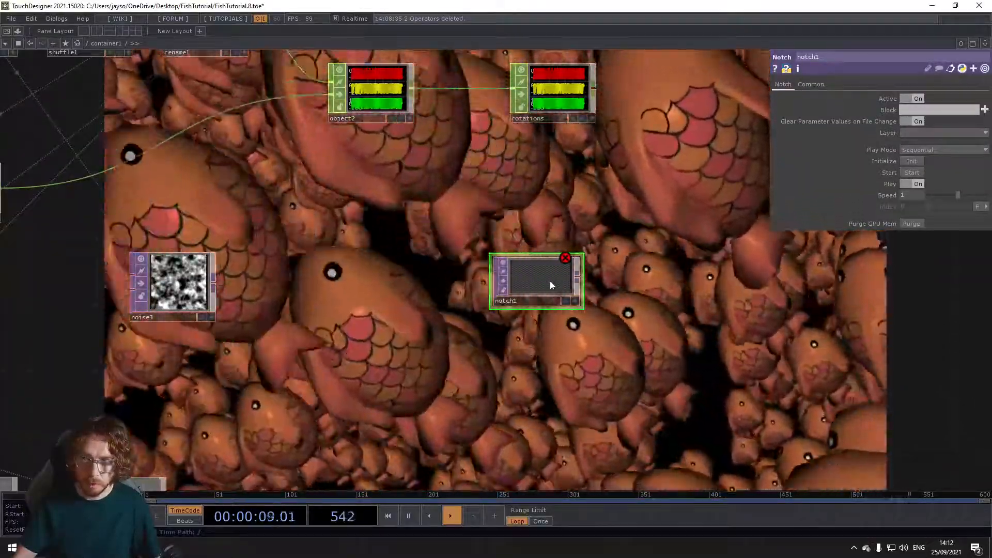
key("Delete")
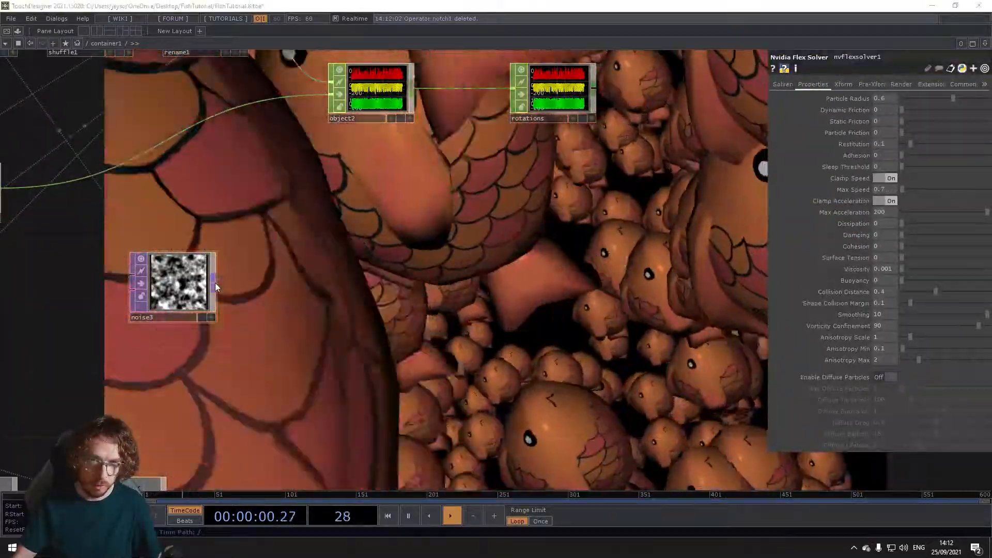
Step: Connect a Null TOP to the output of noise3
right_click(215, 284)
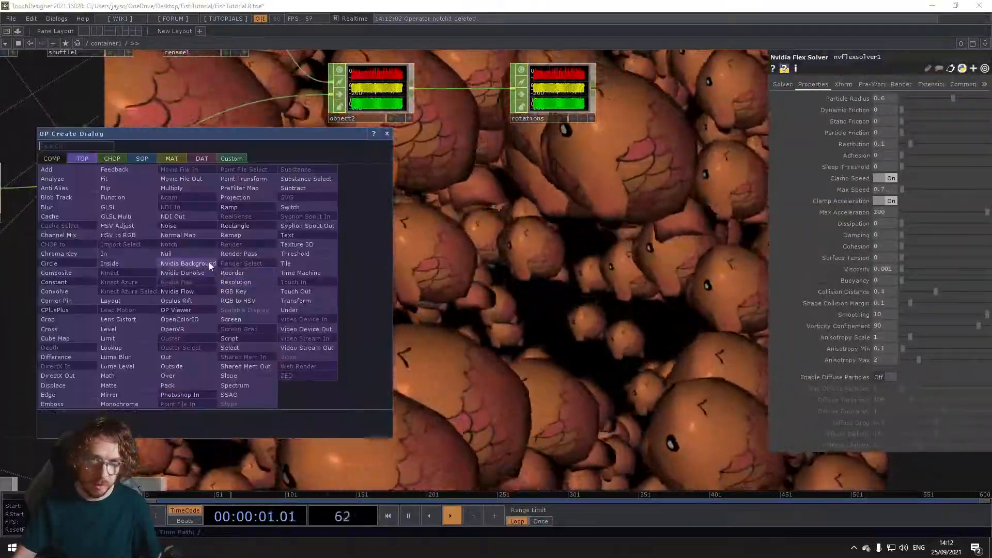
left_click(166, 254)
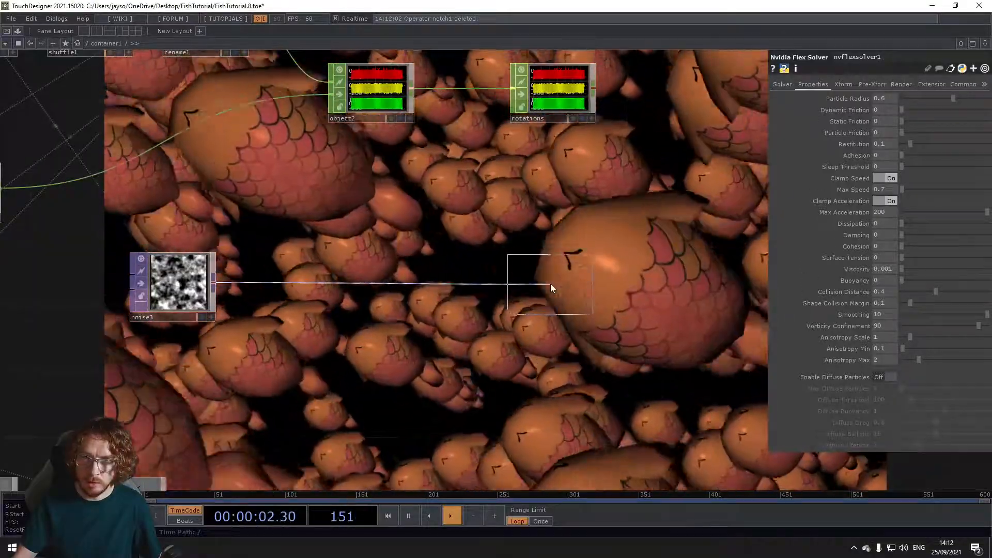
left_click(550, 284)
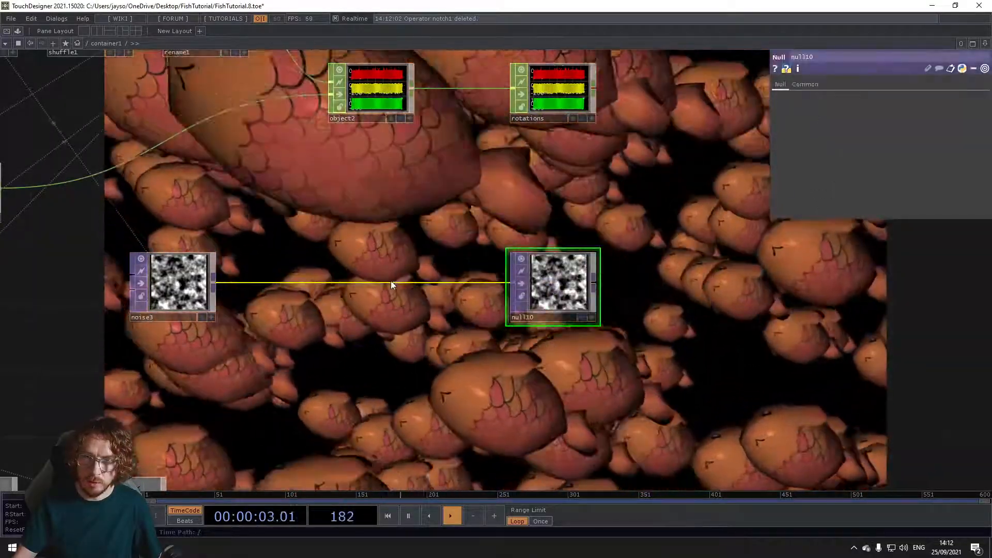
Step: Insert a Math TOP between noise3 and null10 and align it with them
right_click(302, 284)
left_click(317, 273)
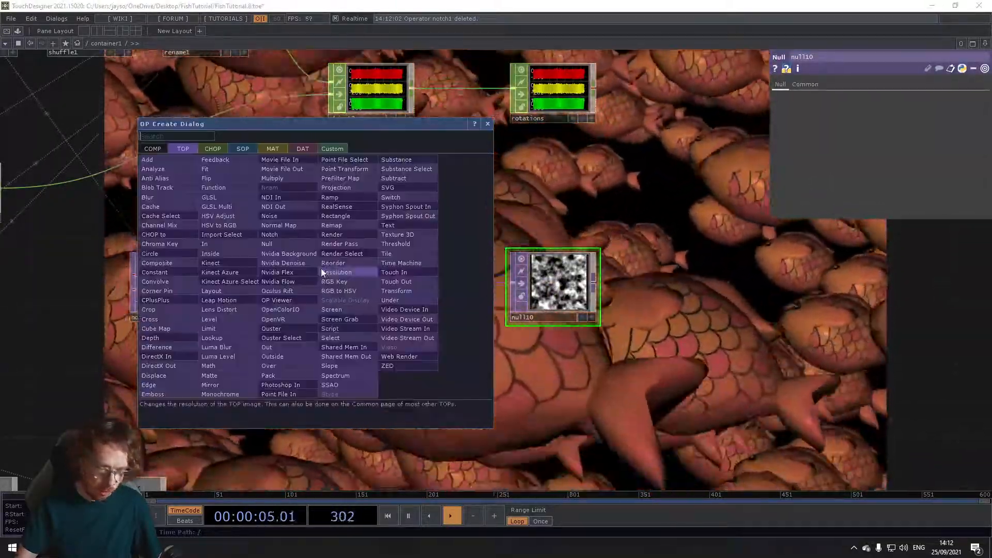
type("mat")
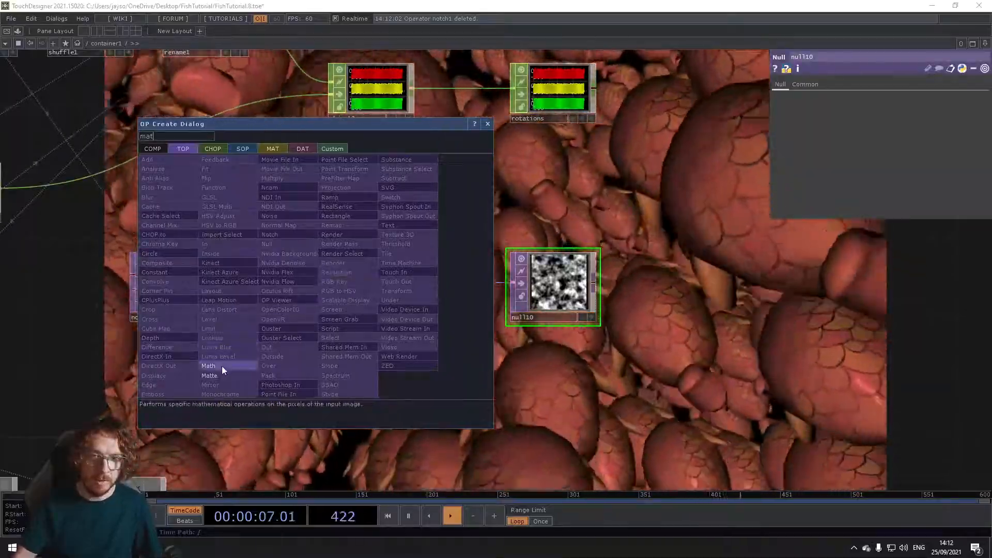
left_click(222, 365)
left_click(387, 272)
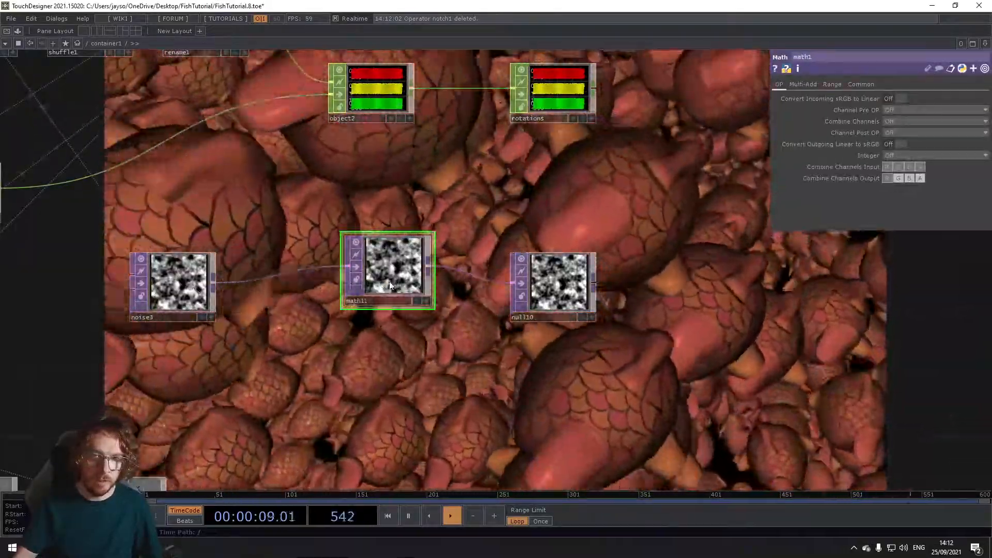
left_click_drag(390, 285, 380, 298)
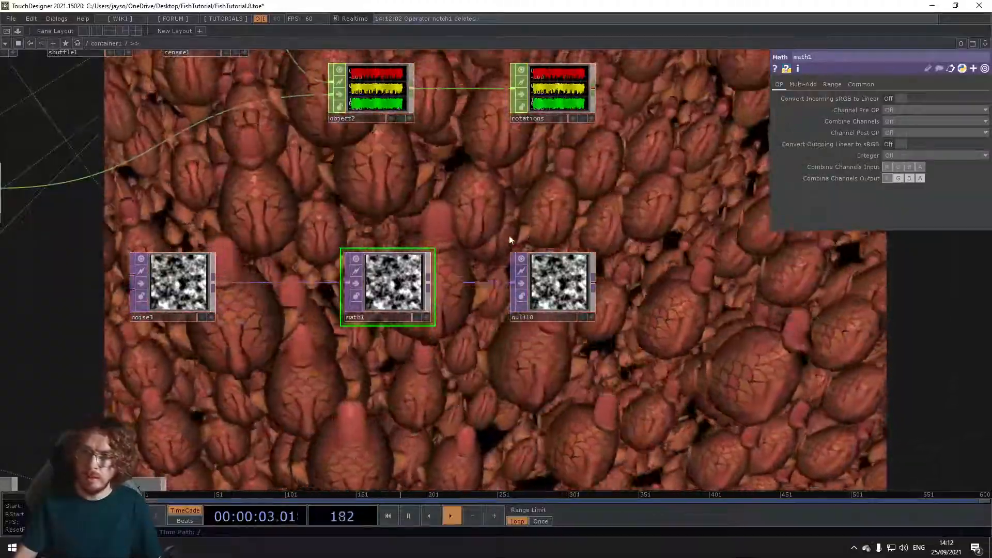
Step: Set the To Range of math1 to .5 and 2
left_click(832, 84)
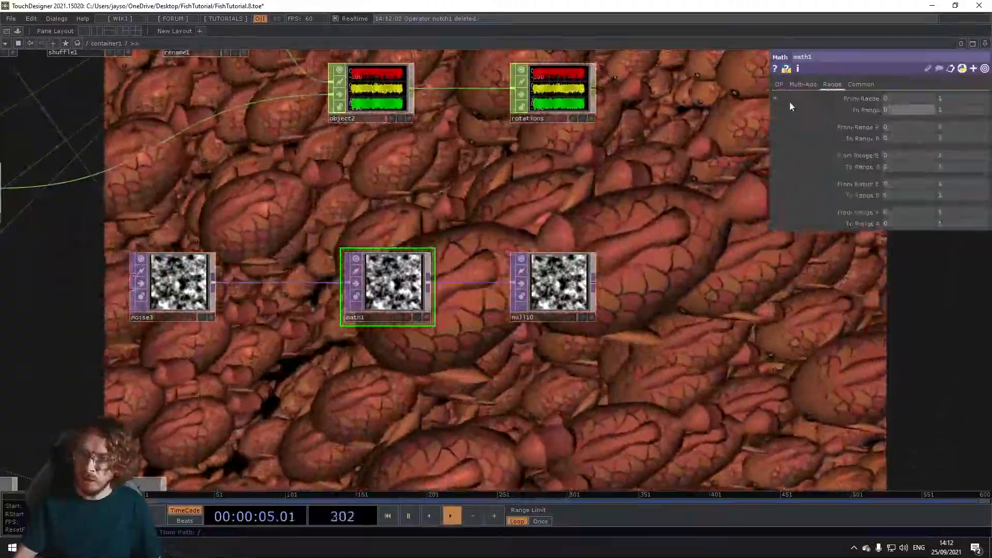
type(".")
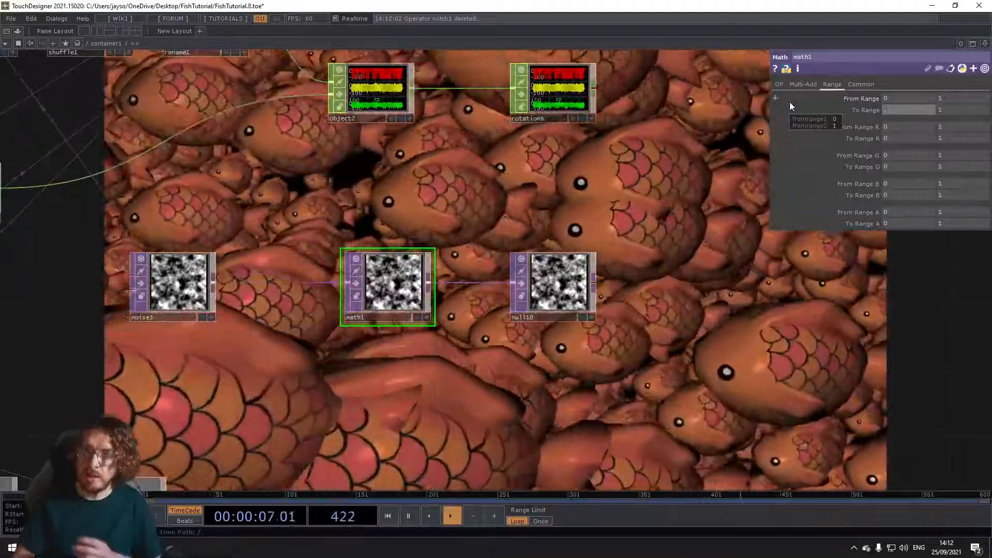
type("5")
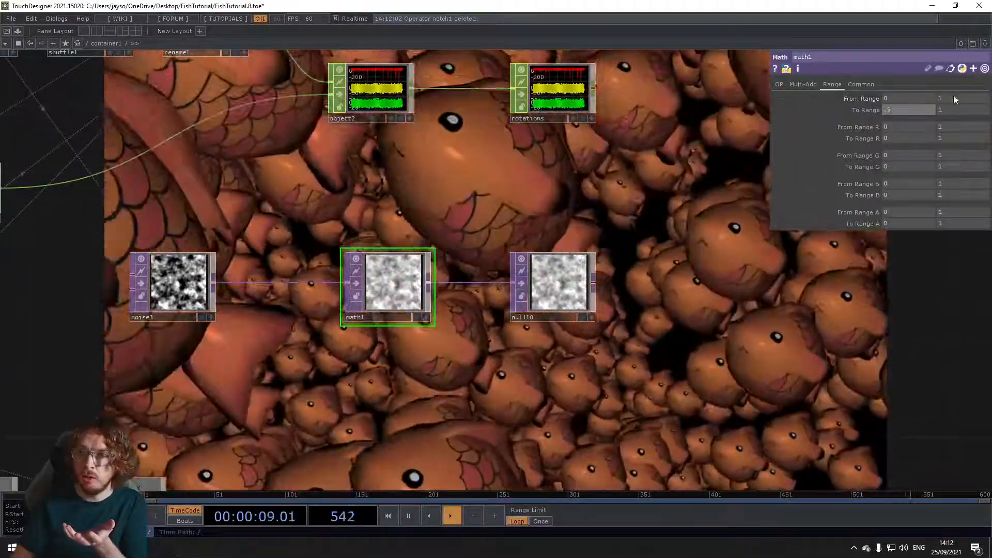
key("Tab")
type("2")
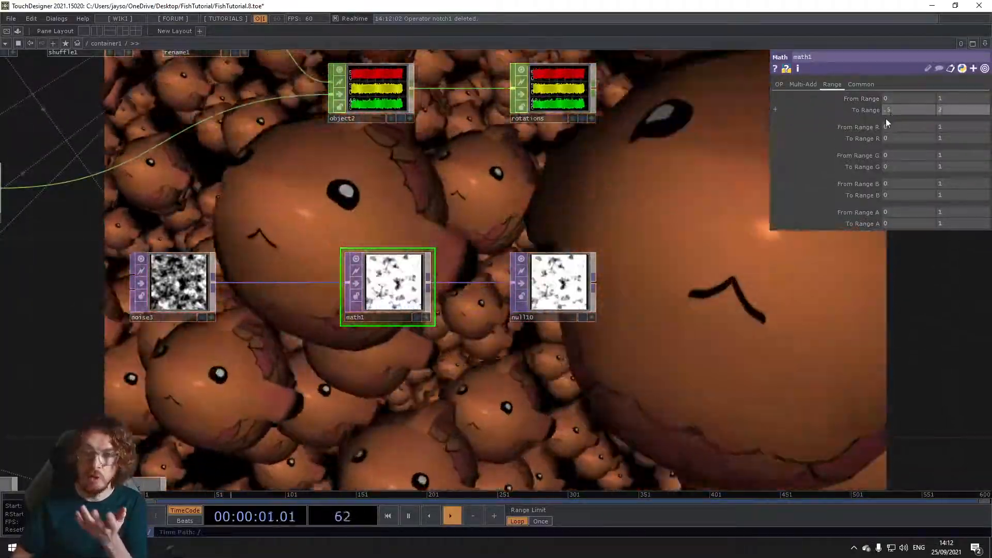
Step: Rename the Null TOP after math1 as scale
left_click_drag(464, 216, 371, 232)
left_click(440, 336)
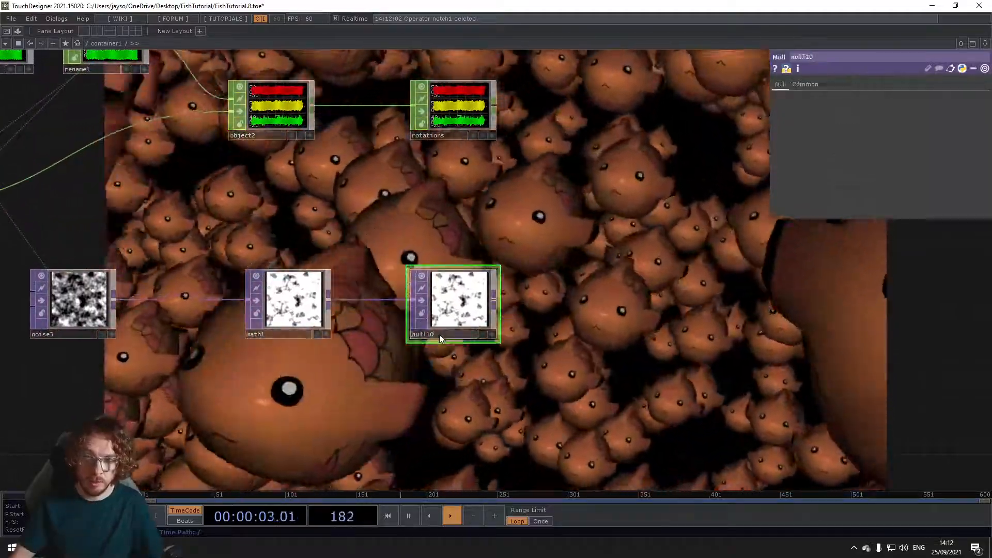
left_click(440, 334)
type("scale")
key("Return")
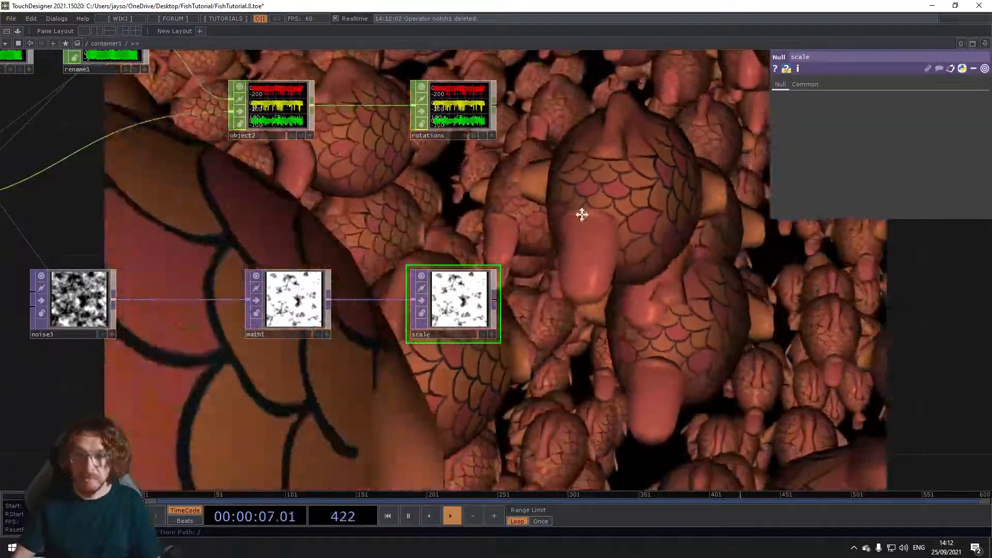
Step: Assign scale as the instancing Scale OP of geo1, with Scale X, Y and Z all using channel r
scroll(586, 201, "down", 6)
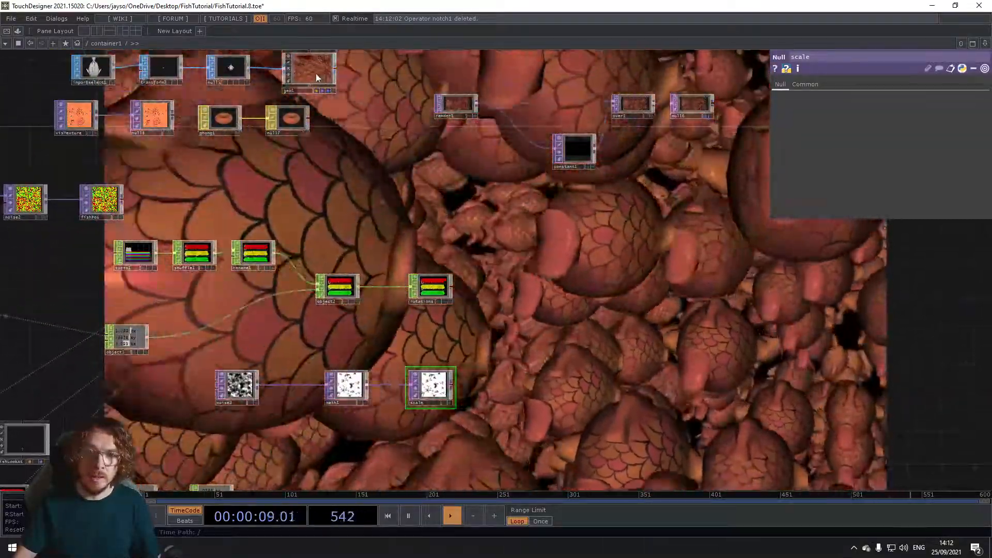
left_click(316, 78)
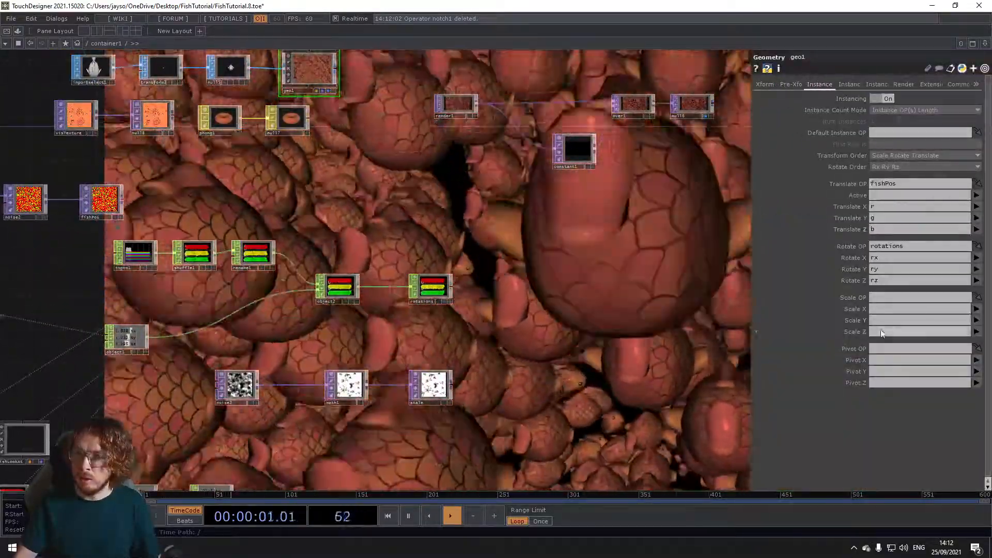
left_click_drag(435, 386, 898, 302)
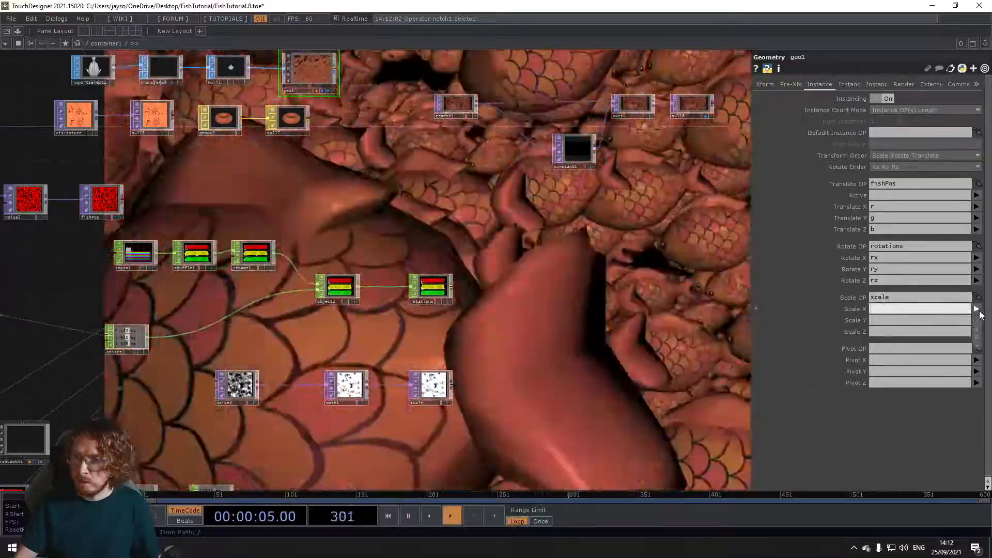
left_click(979, 320)
left_click(977, 321)
left_click(979, 339)
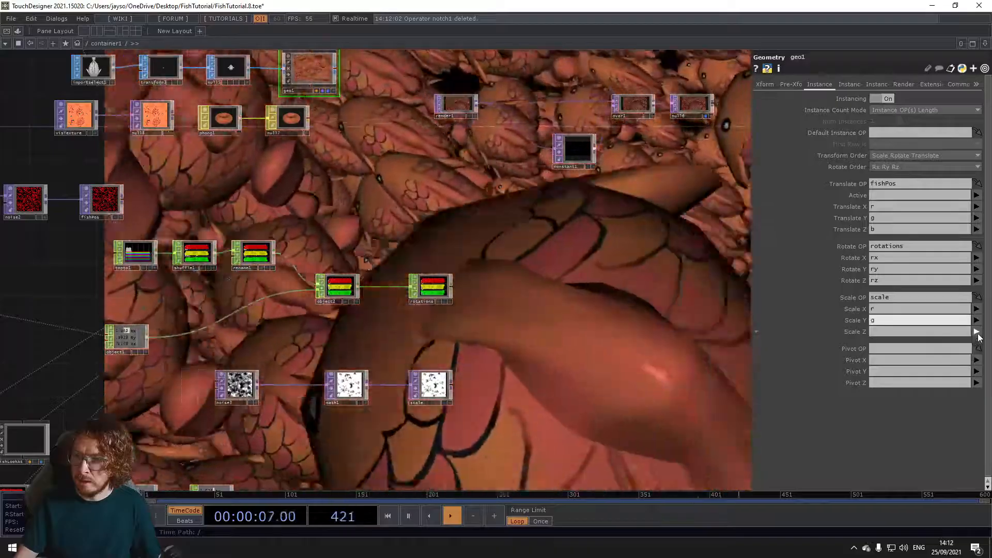
left_click(976, 322)
left_click(978, 334)
left_click(976, 333)
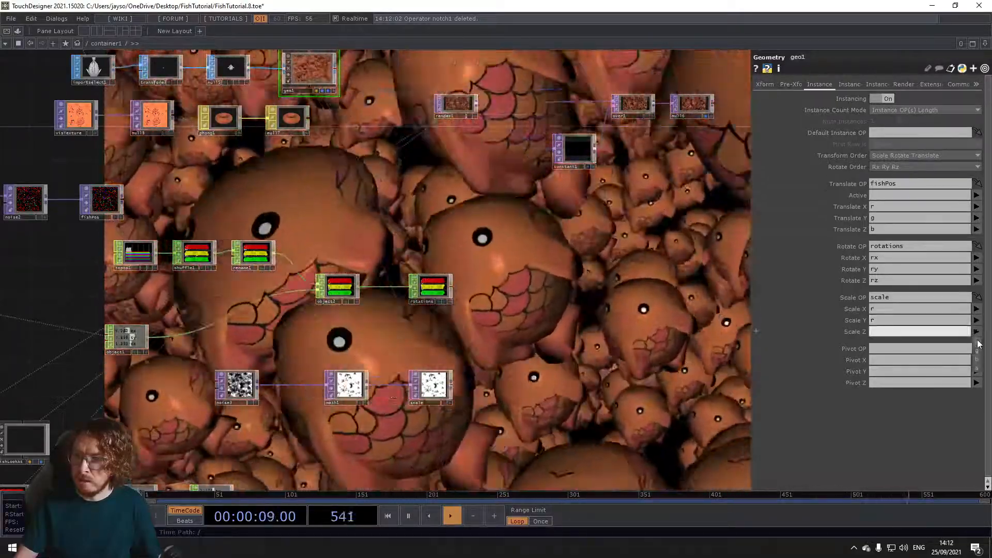
left_click(978, 342)
Step: Set the Uniform Scale of the Transform SOP in the fish model chain to 0.05
scroll(492, 320, "down", 3)
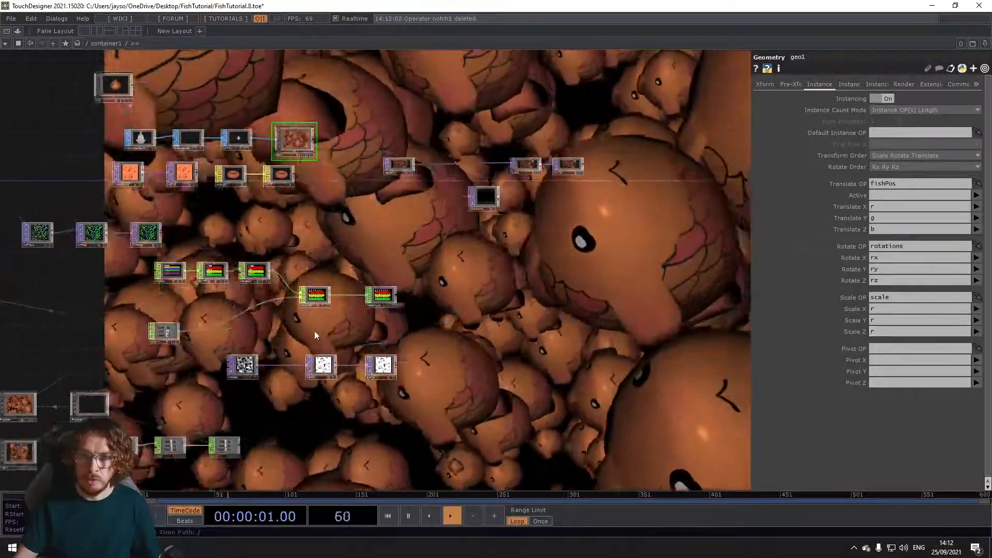
scroll(325, 331, "down", 2)
scroll(251, 245, "down", 2)
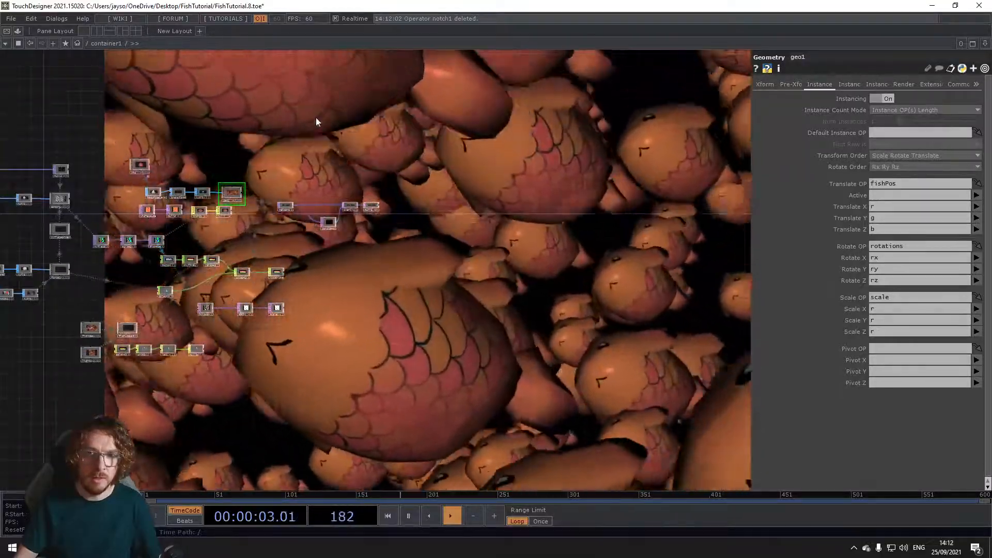
scroll(310, 155, "up", 4)
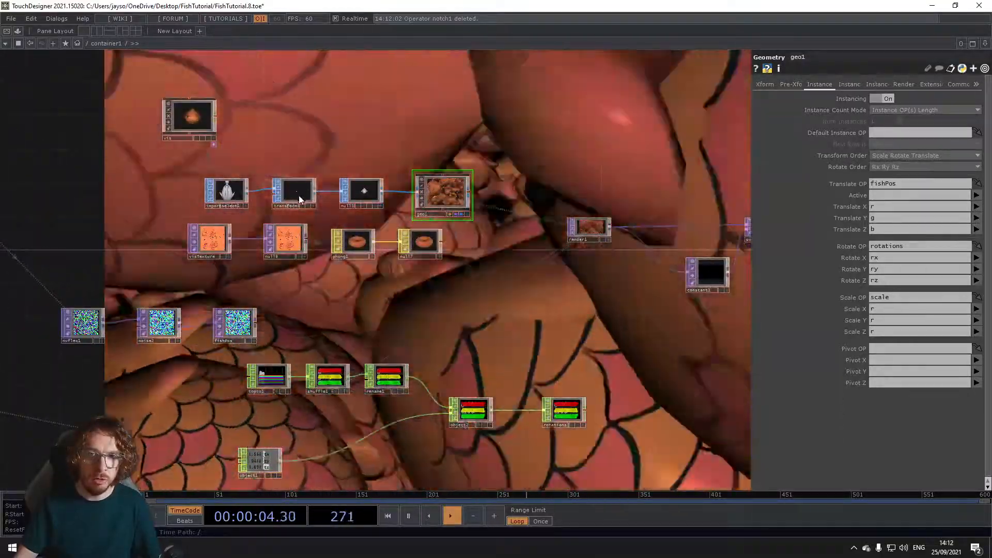
left_click(296, 194)
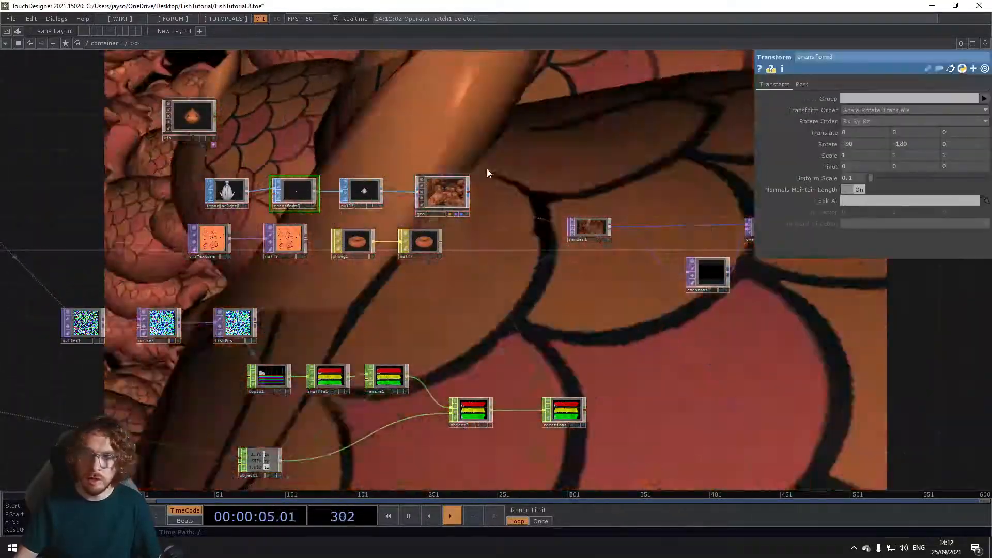
mouse_move(858, 178)
middle_mouse_down()
mouse_move(856, 190)
mouse_move(843, 189)
middle_mouse_up()
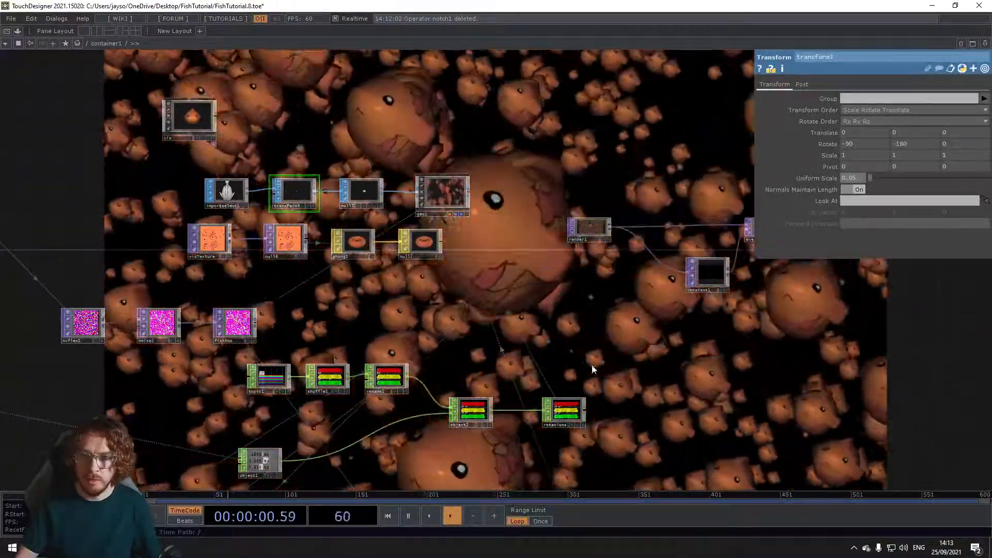
Step: Enable Linear fog in the settings of the fishCam camera
left_click_drag(594, 387, 707, 297)
left_click_drag(322, 371, 354, 199)
left_click_drag(415, 442, 414, 388)
left_click_drag(339, 380, 371, 326)
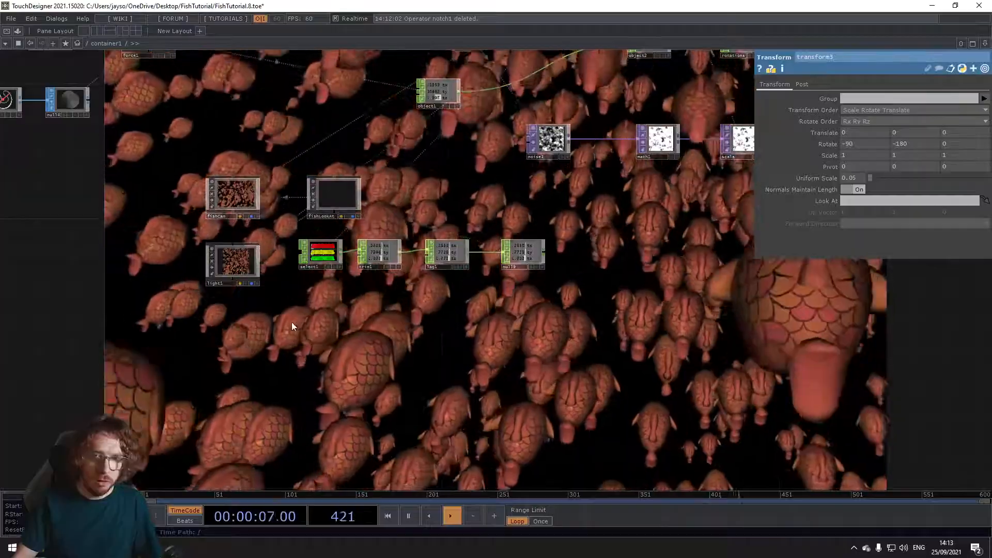
left_click_drag(248, 243, 229, 254)
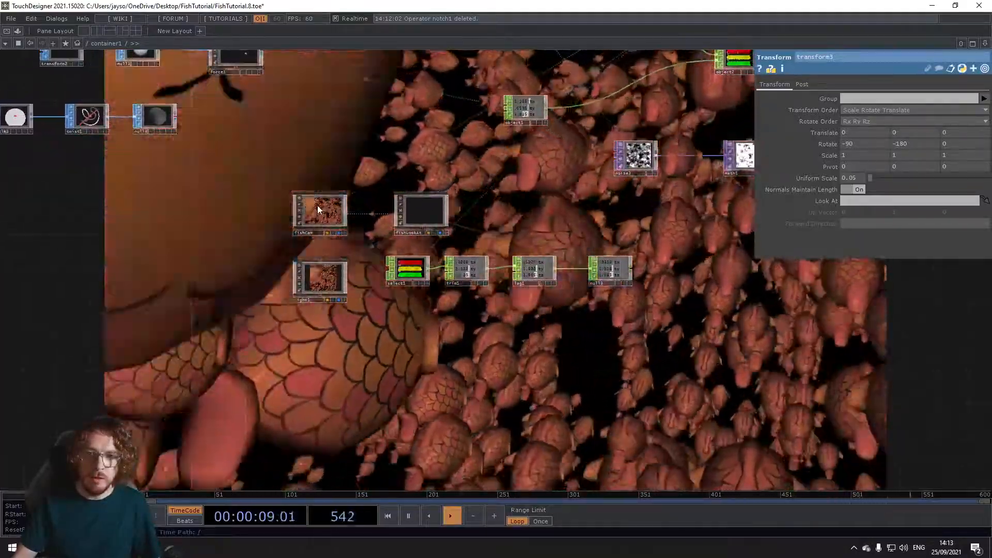
left_click(317, 206)
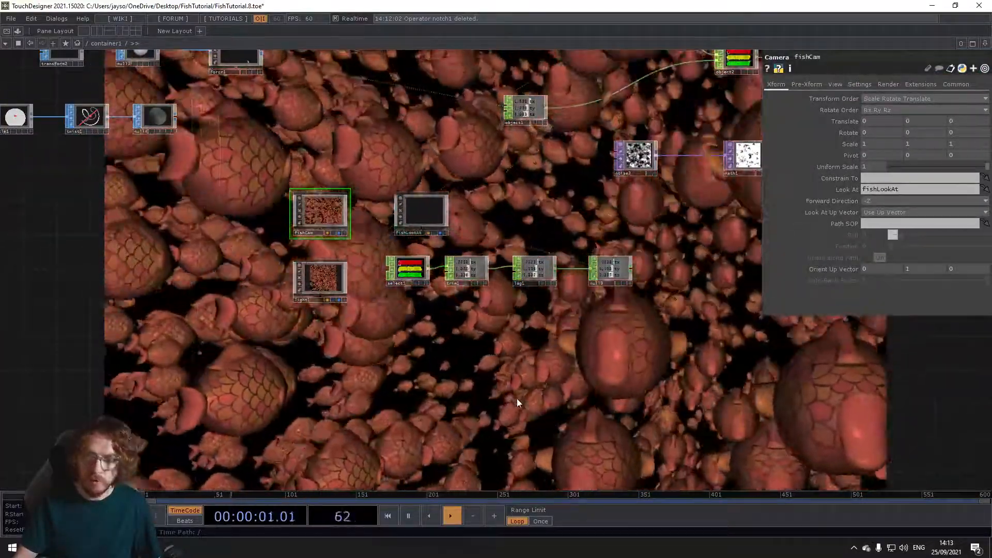
left_click_drag(444, 398, 368, 386)
left_click_drag(618, 360, 643, 362)
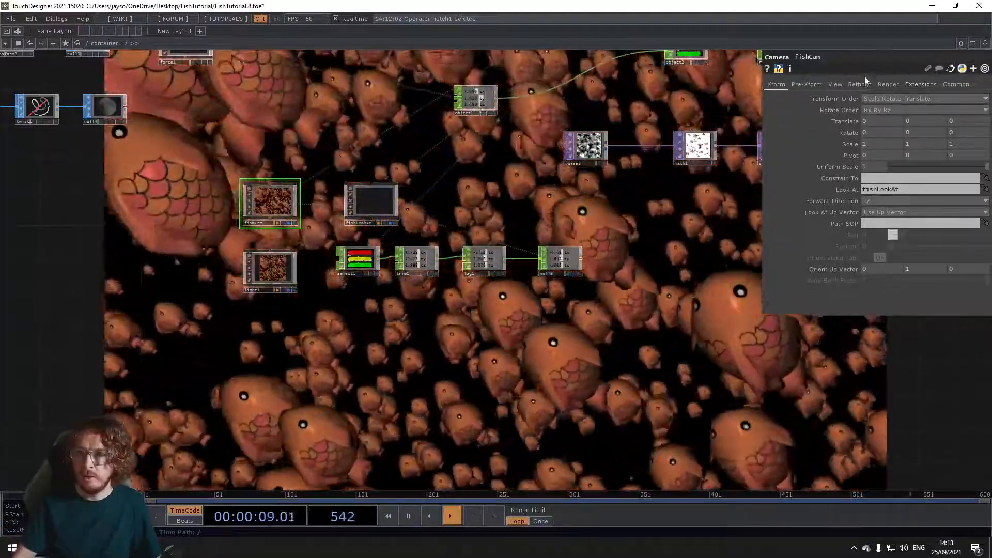
scroll(306, 166, "up", 4)
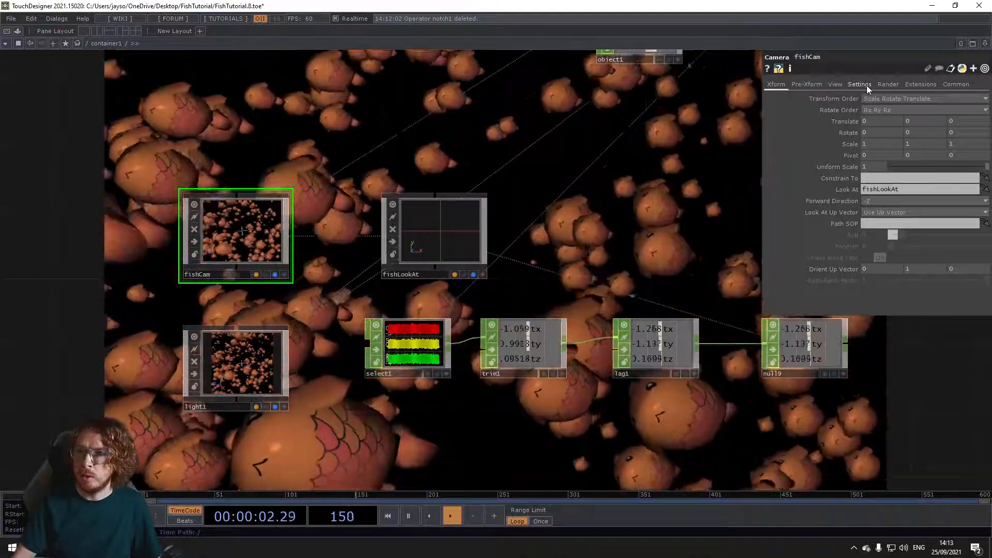
left_click(866, 85)
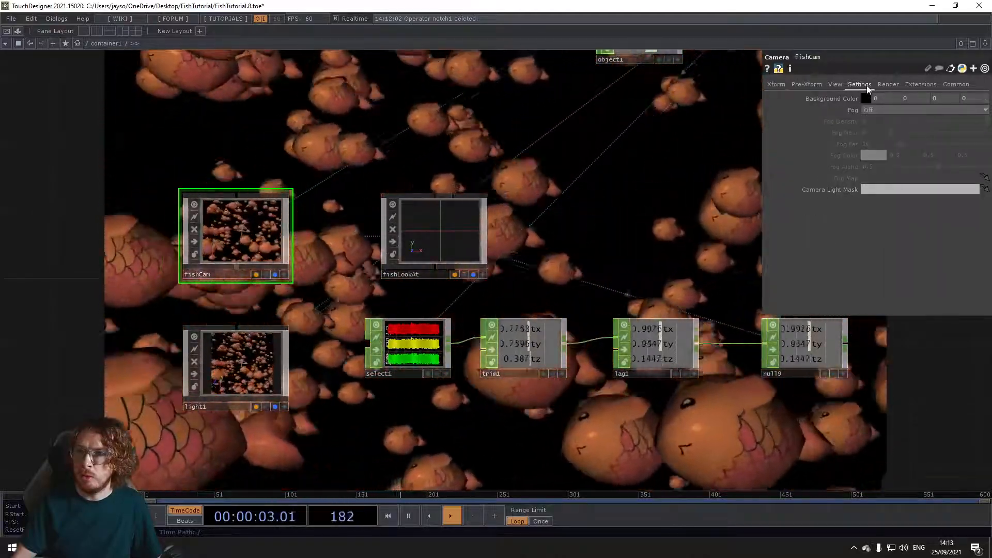
left_click(872, 108)
left_click(886, 121)
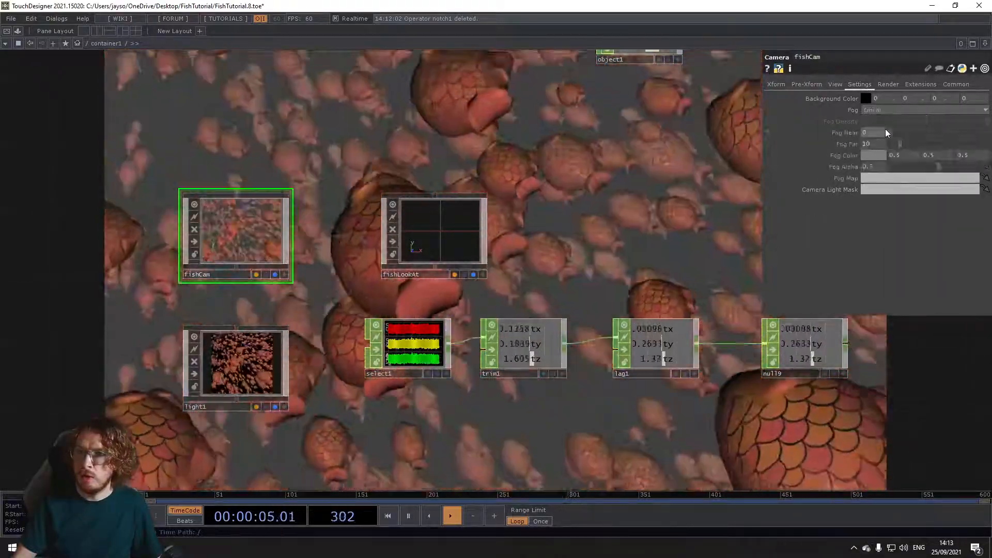
Step: Set the Fog Color of fishCam to black
left_click(872, 155)
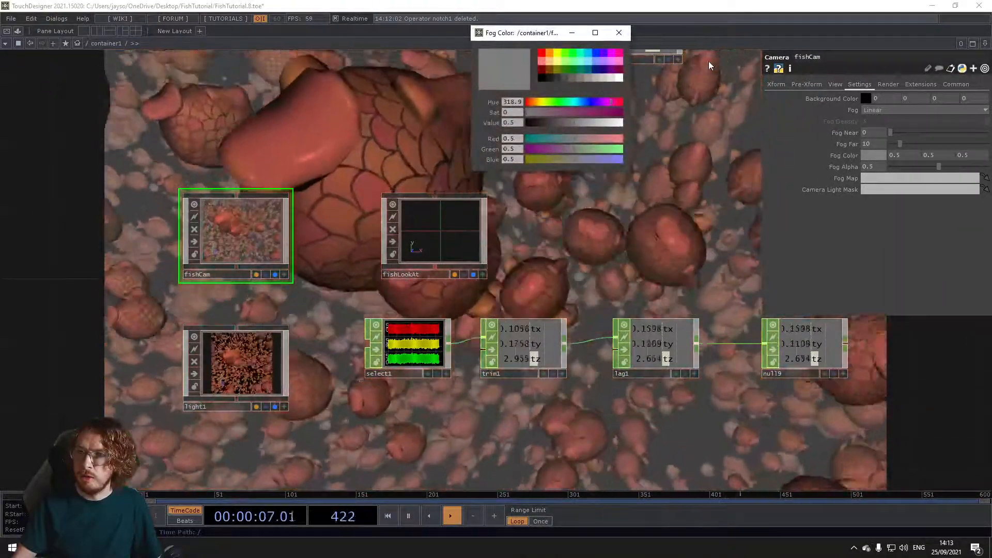
left_click(540, 77)
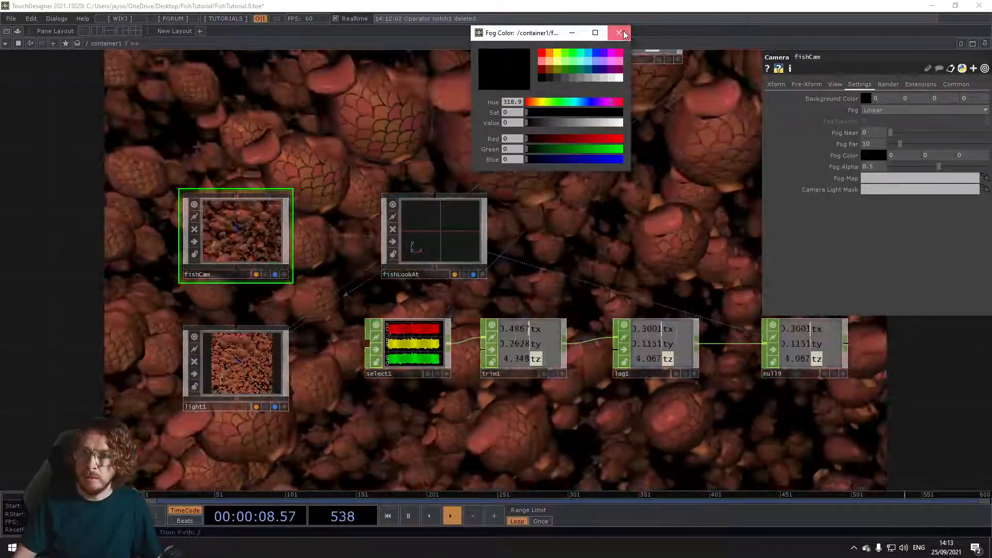
left_click(618, 32)
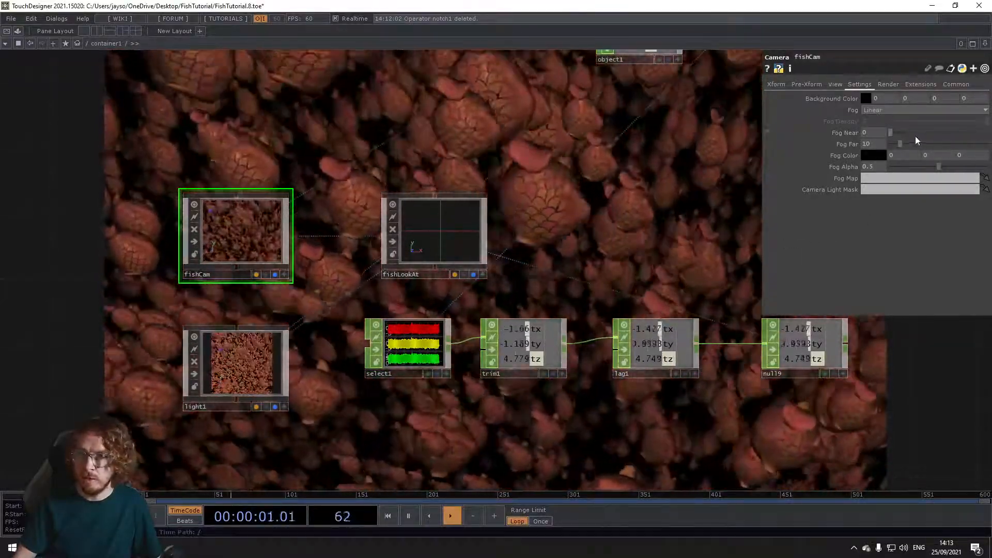
Step: Set fishCam's Fog Near to 2 and Fog Far to 4.2
left_click_drag(878, 132, 880, 122)
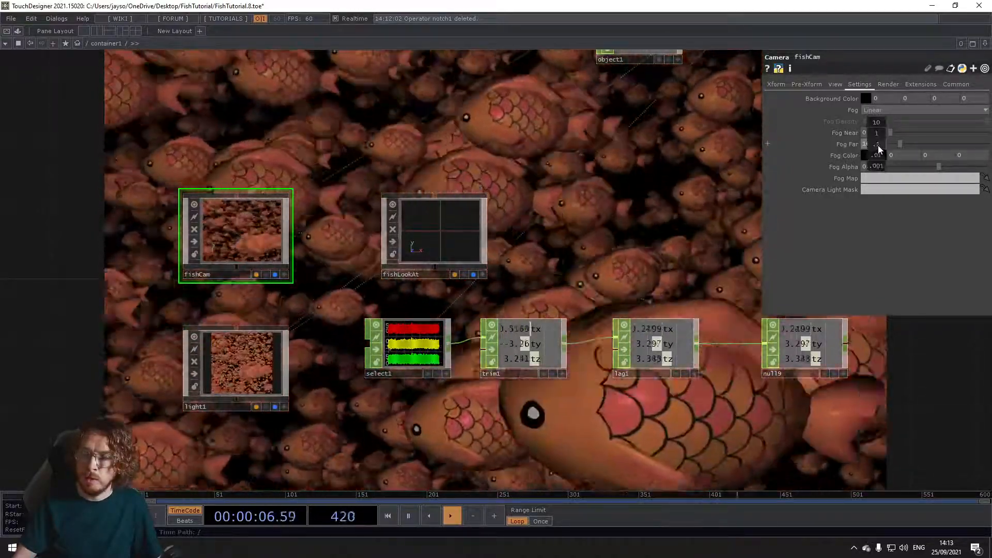
middle_click_drag(879, 144, 871, 134)
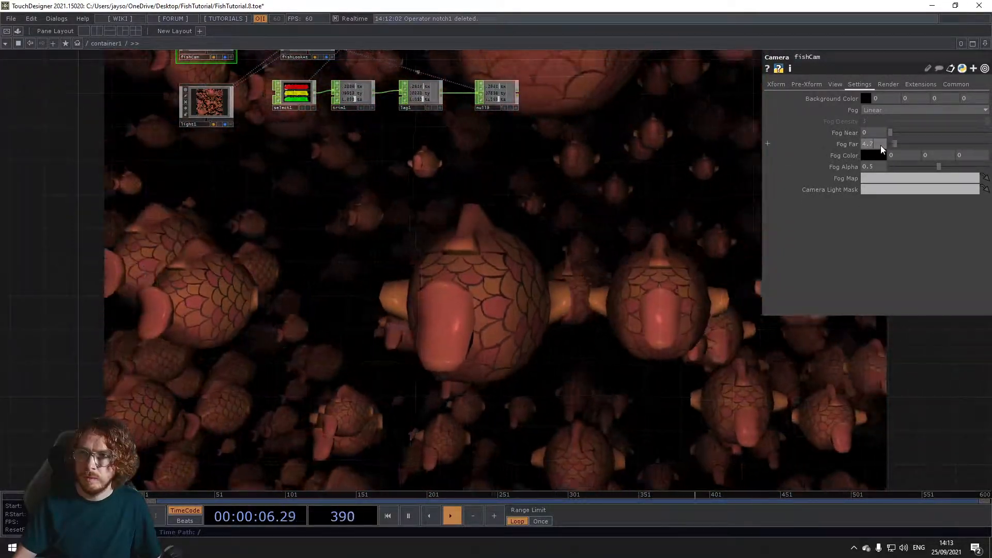
middle_click_drag(880, 145, 768, 143)
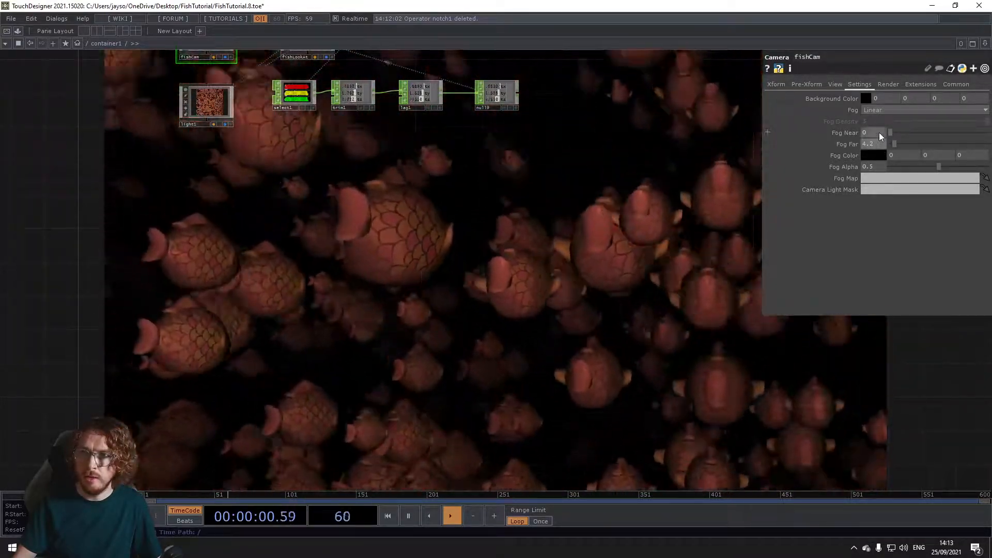
middle_click_drag(879, 132, 899, 117)
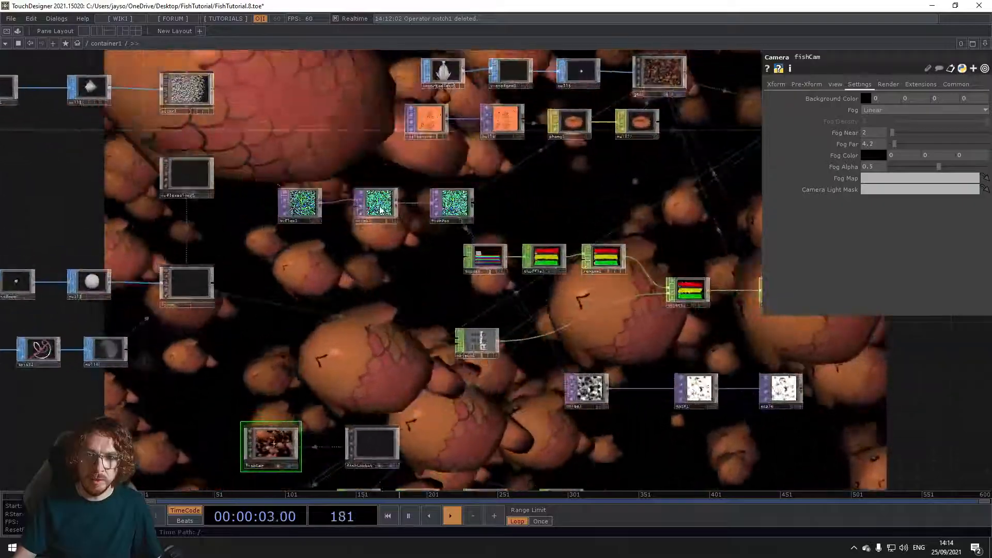
Step: Set the Translate Z expression of noise2 to absTime.seconds * .025
left_click(380, 209)
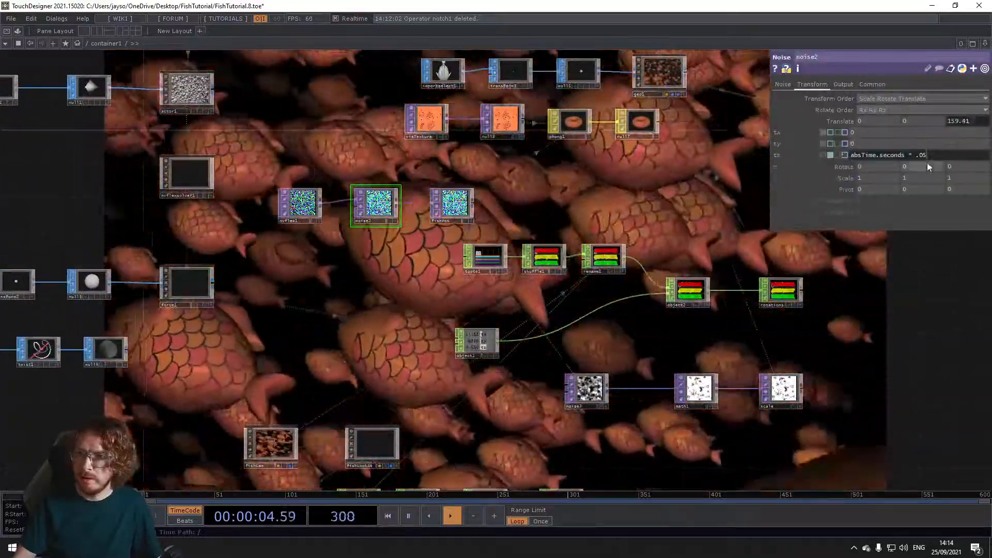
left_click(928, 151)
key("BackSpace")
type("25")
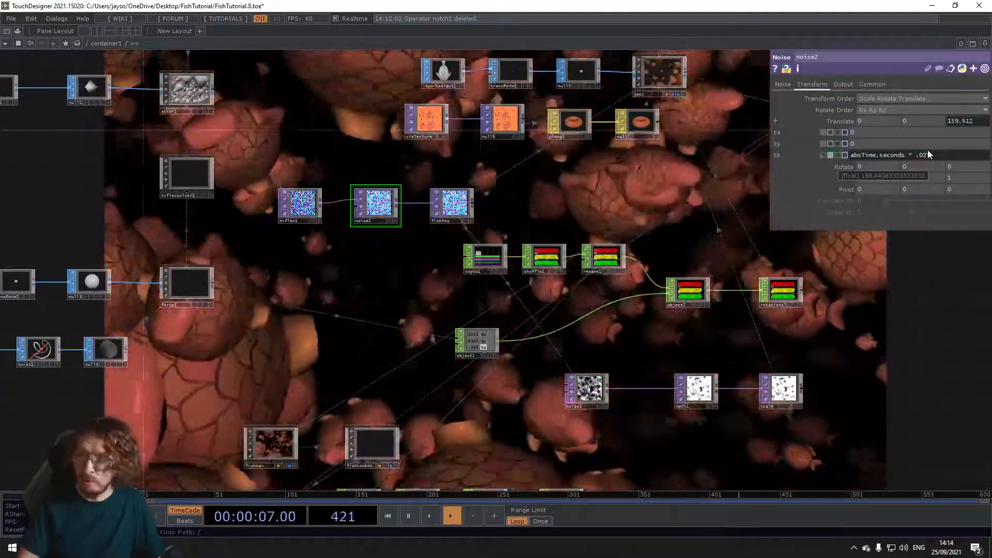
key("Return")
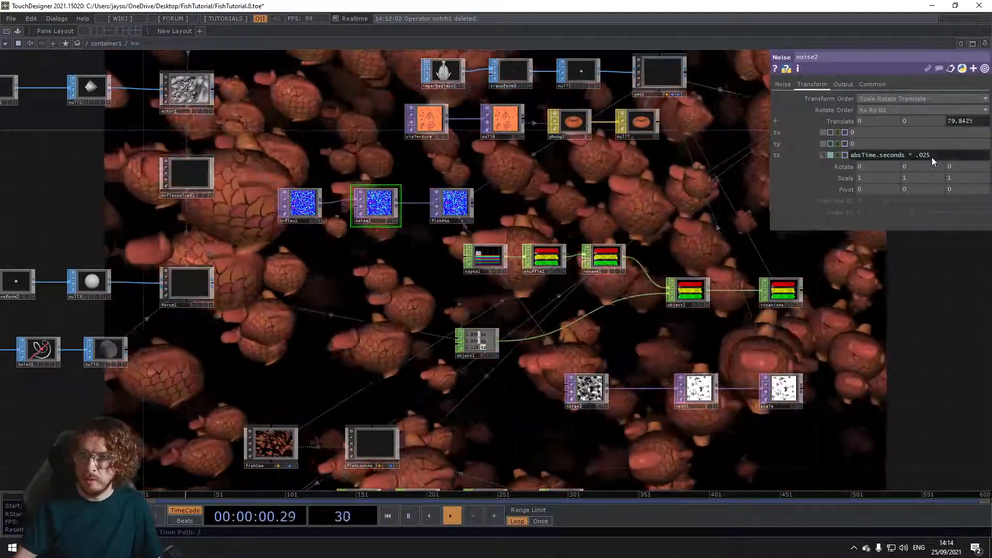
Step: Set the Translate Z expression of noise2 to absTime.seconds * .03
left_click(939, 153)
key("BackSpace")
key("BackSpace")
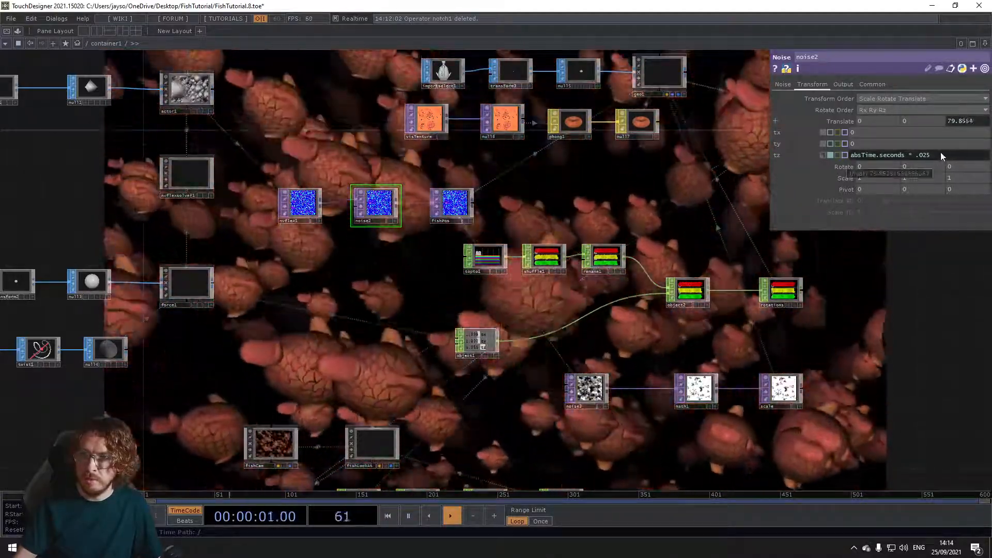
type("3")
key("Return")
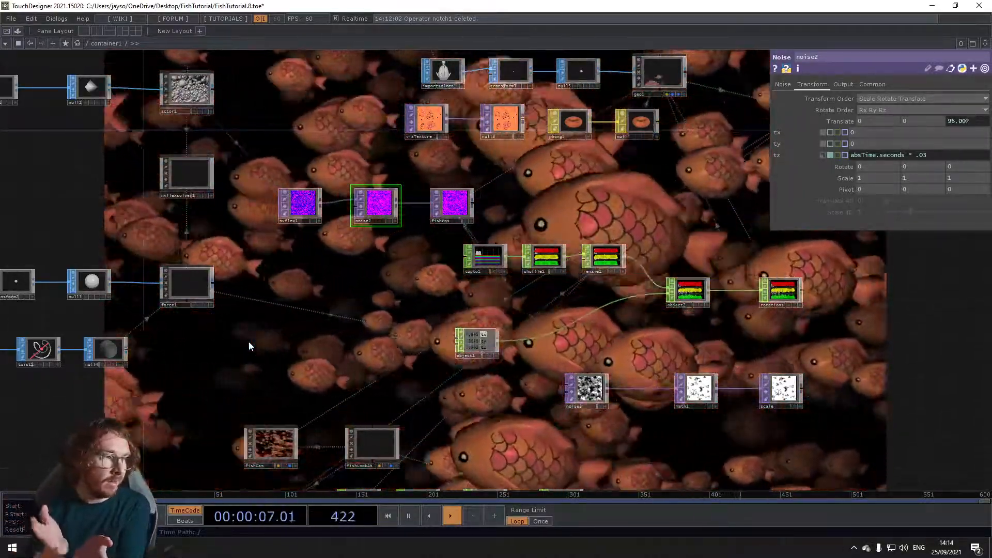
Step: Examine the chain of nvflex1, noise2 and fishPos, and move noise2 slightly closer to fishPos
scroll(393, 341, "down", 10)
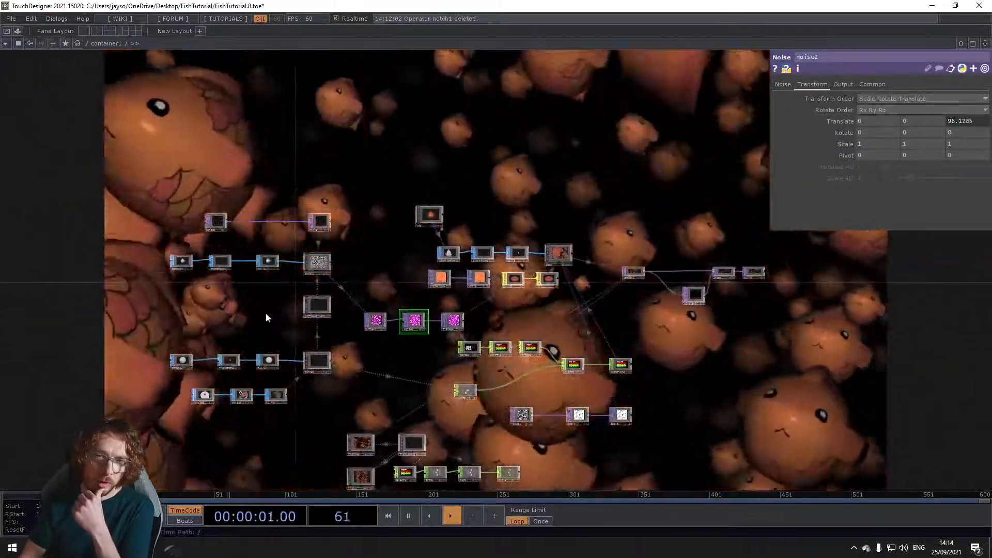
scroll(248, 333, "up", 5)
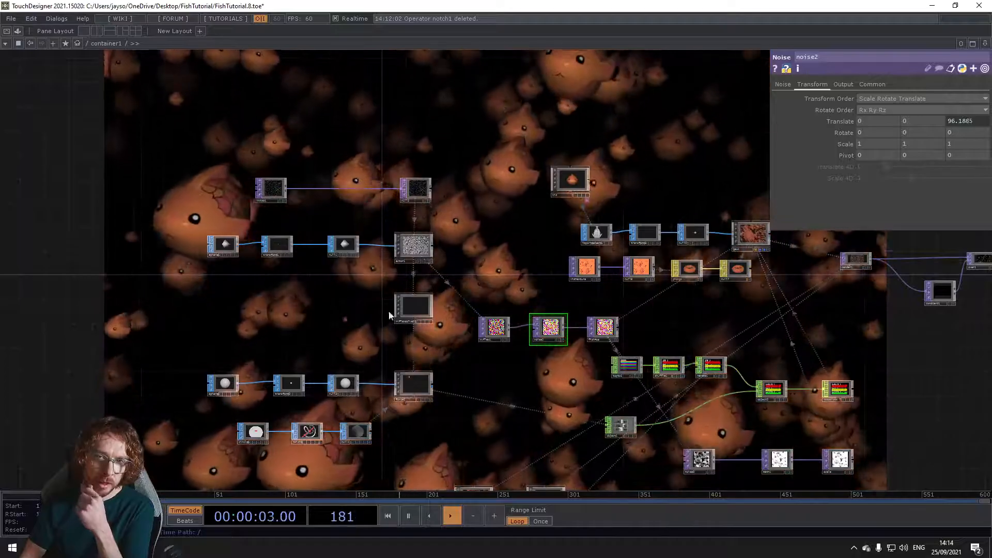
left_click_drag(371, 324, 345, 318)
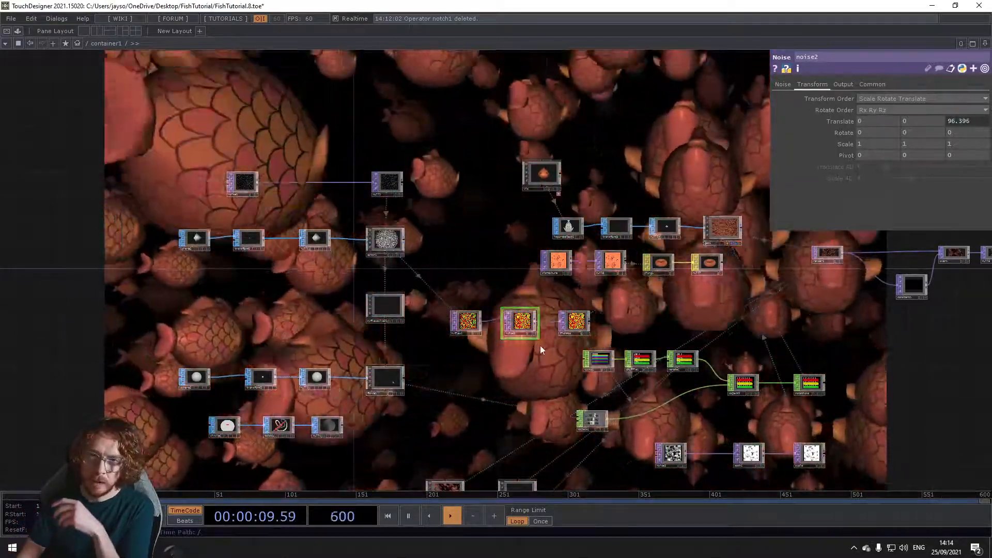
left_click_drag(405, 384, 385, 382)
scroll(365, 326, "up", 5)
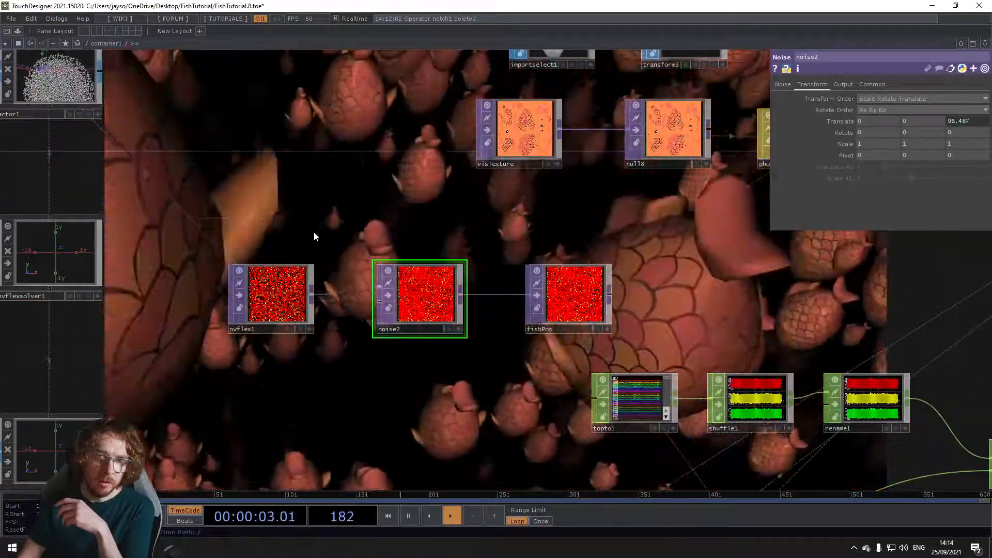
left_click_drag(325, 287, 163, 212)
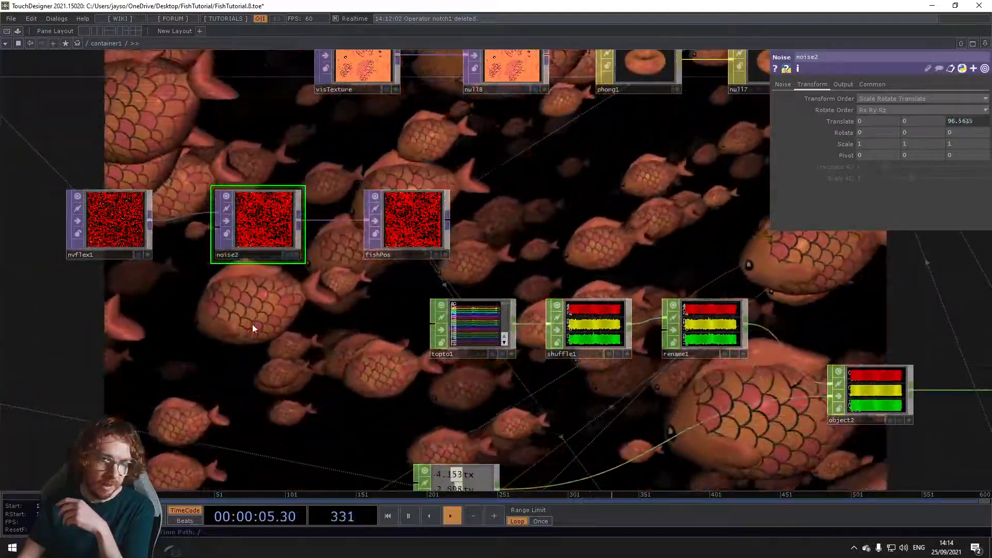
left_click_drag(252, 324, 245, 326)
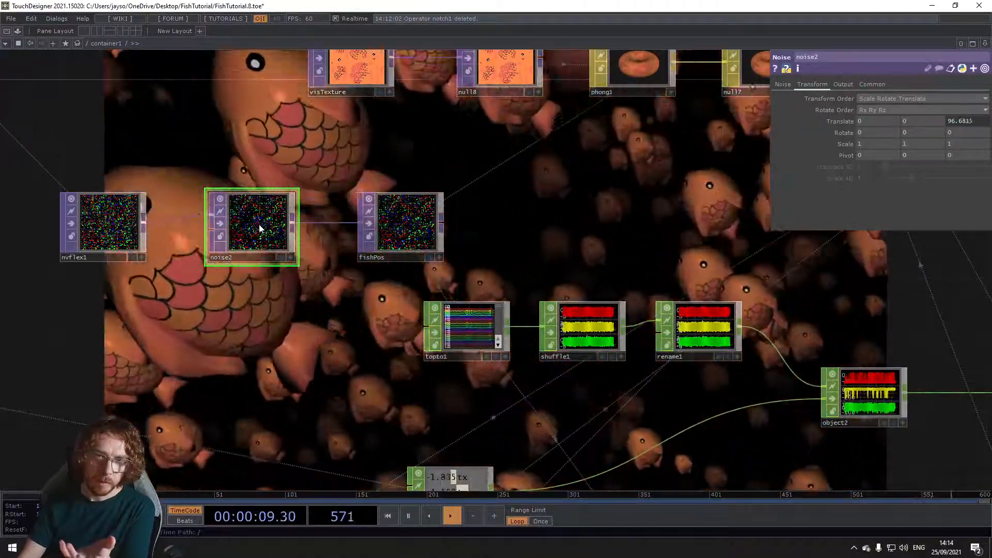
left_click_drag(259, 225, 275, 225)
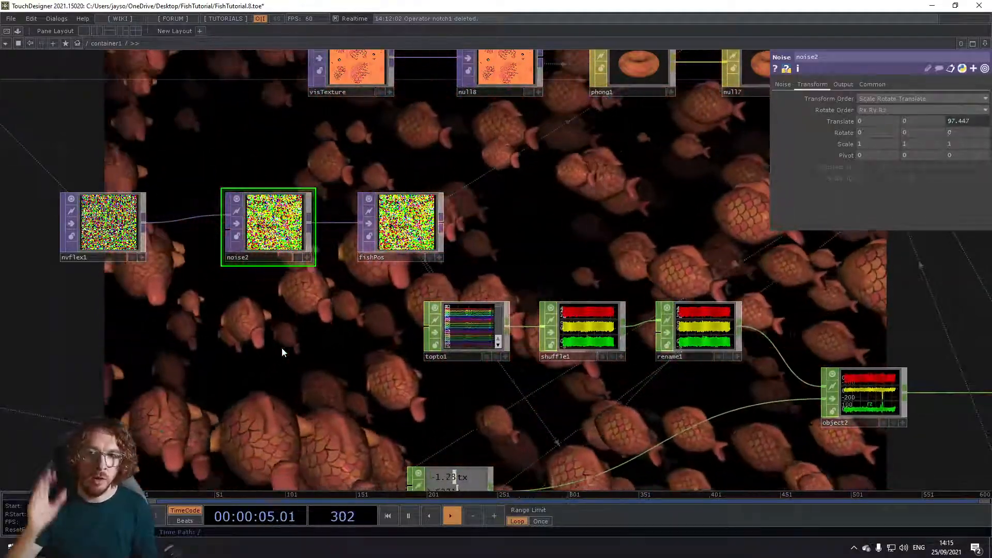
scroll(104, 336, "down", 6)
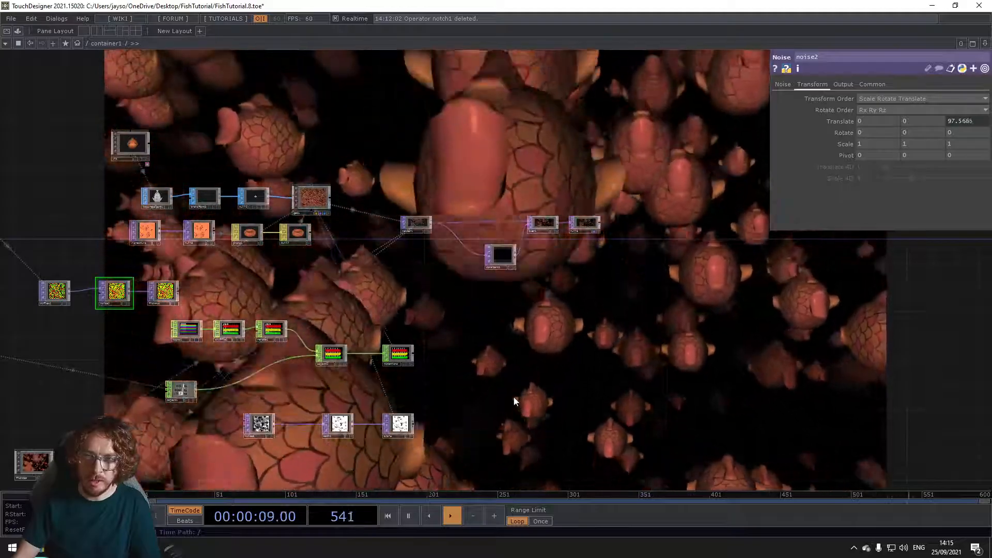
left_click_drag(507, 405, 702, 365)
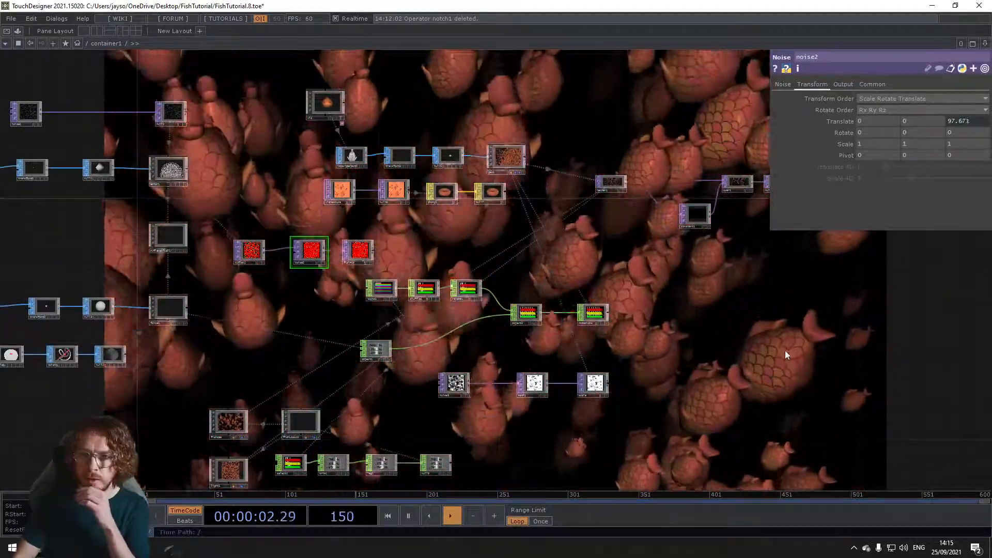
scroll(711, 342, "down", 5)
scroll(685, 331, "up", 5)
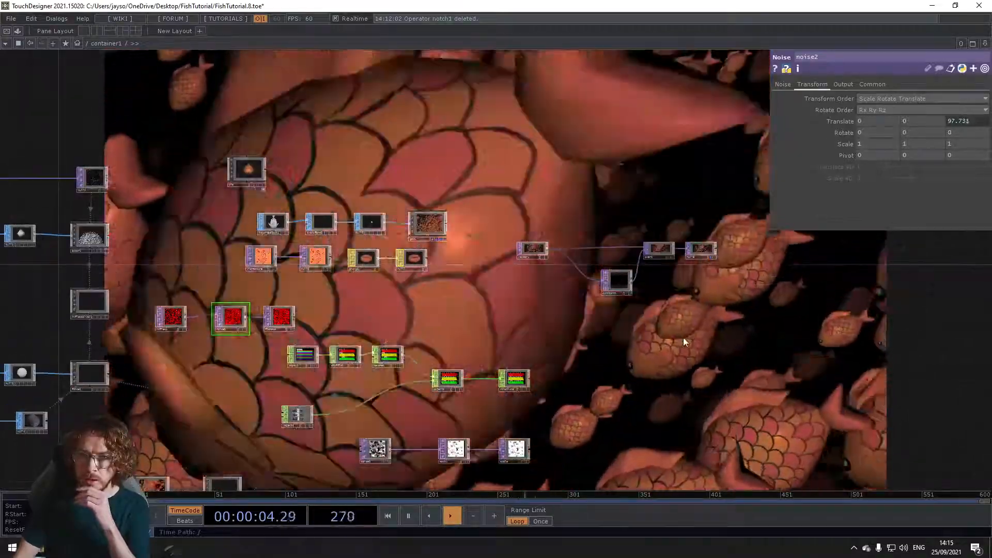
scroll(683, 341, "down", 5)
left_click_drag(684, 405, 547, 305)
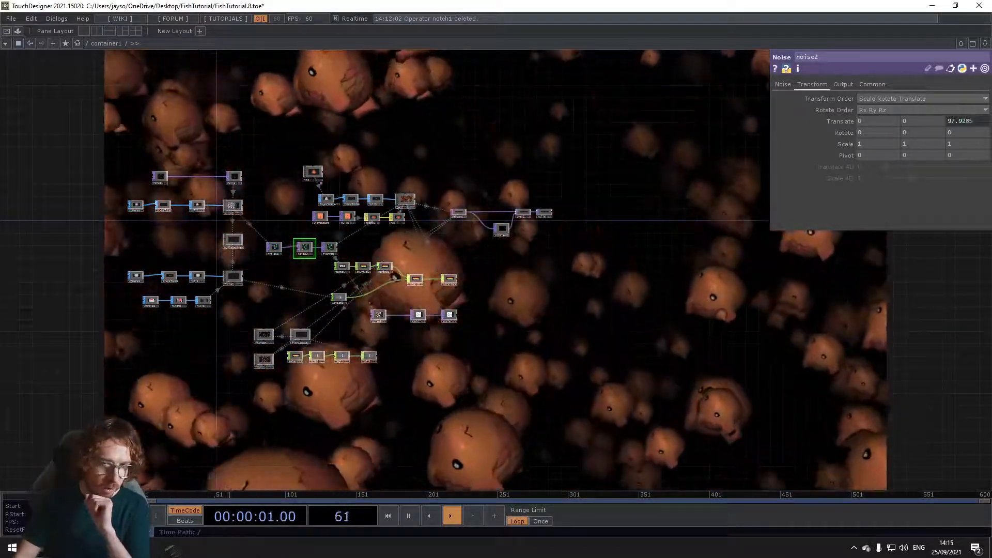
Step: Switch to the web browser and look over the thoseEyes channel page on Twitch
key("alt+Tab")
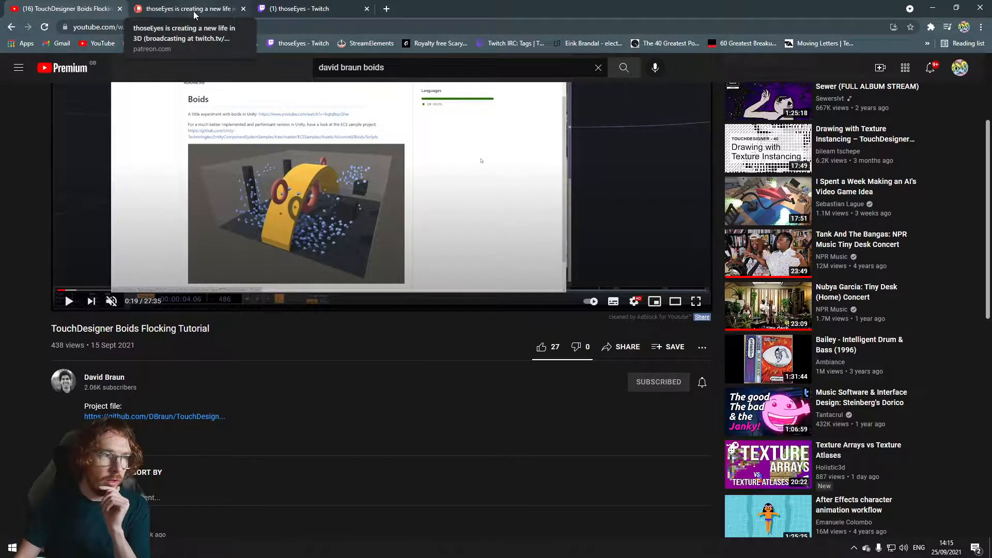
left_click(279, 9)
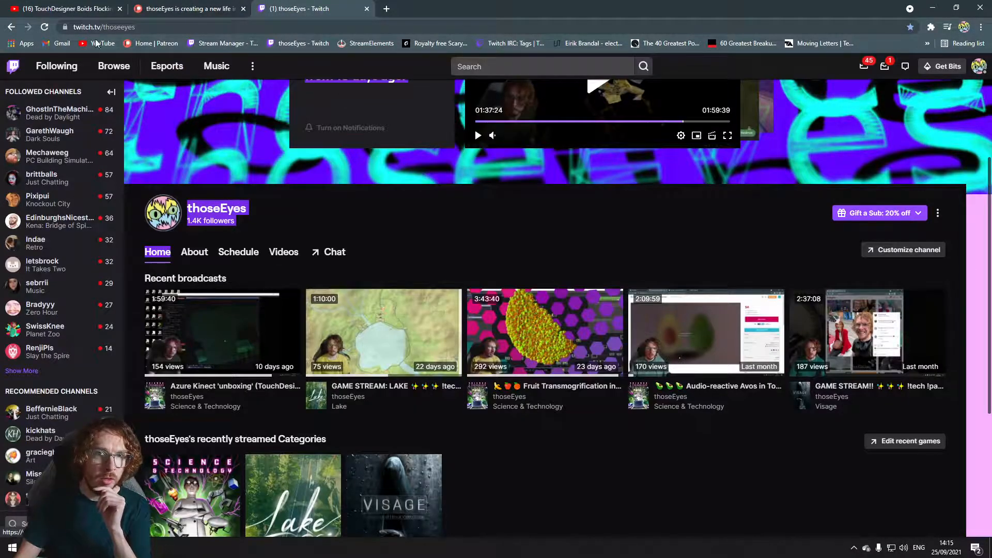
scroll(362, 256, "down", 3)
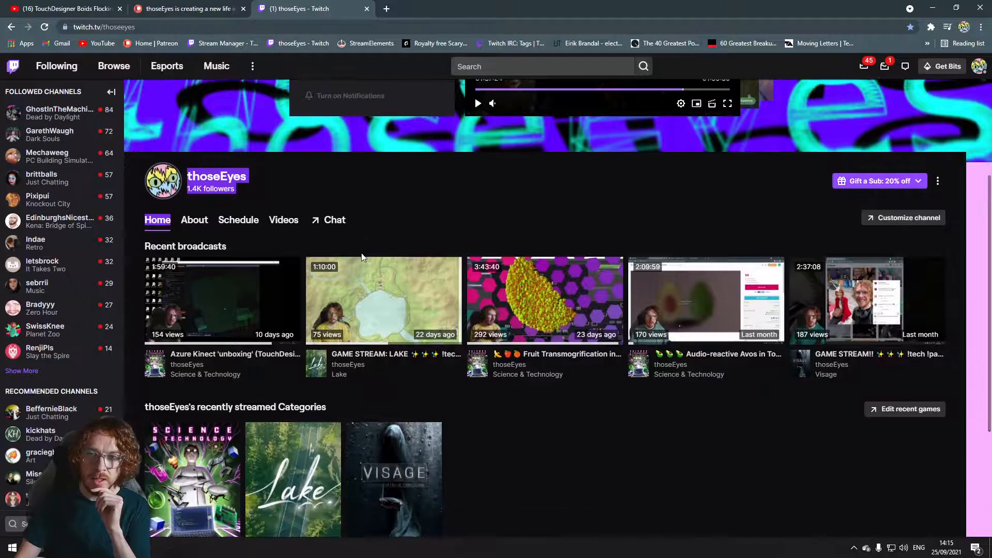
scroll(594, 293, "up", 5)
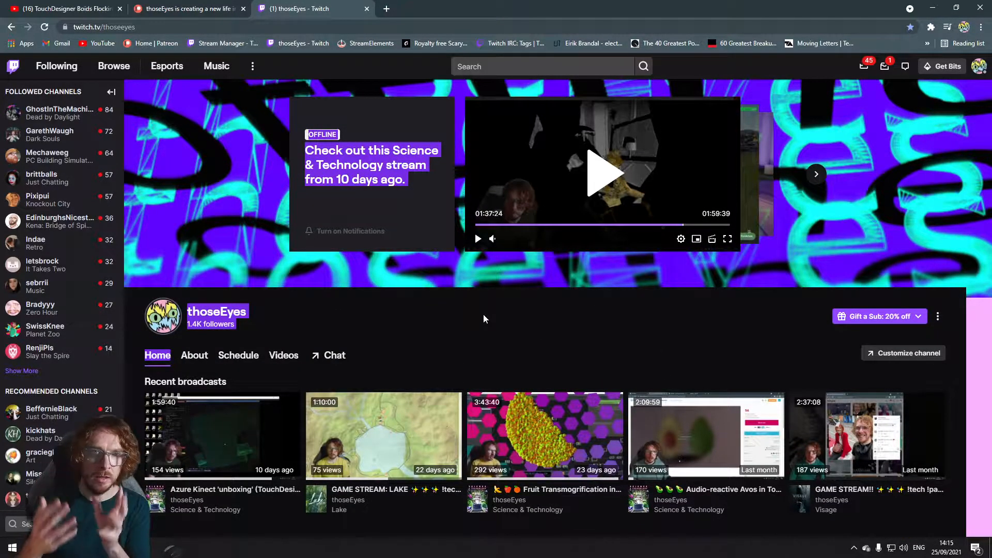
Step: Look over the thoseEyes creator page on Patreon and return to the TouchDesigner network
left_click(198, 14)
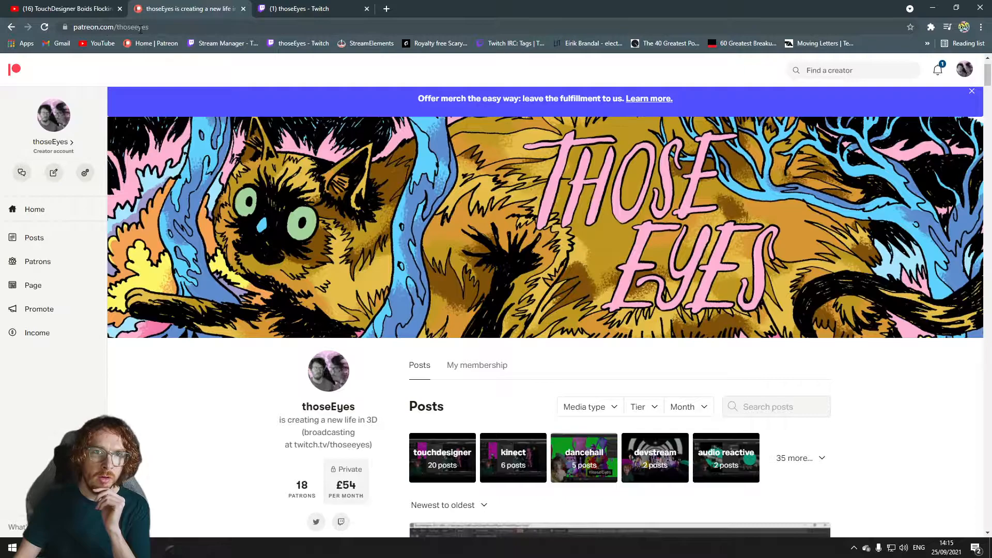
scroll(266, 351, "down", 1)
scroll(266, 330, "up", 2)
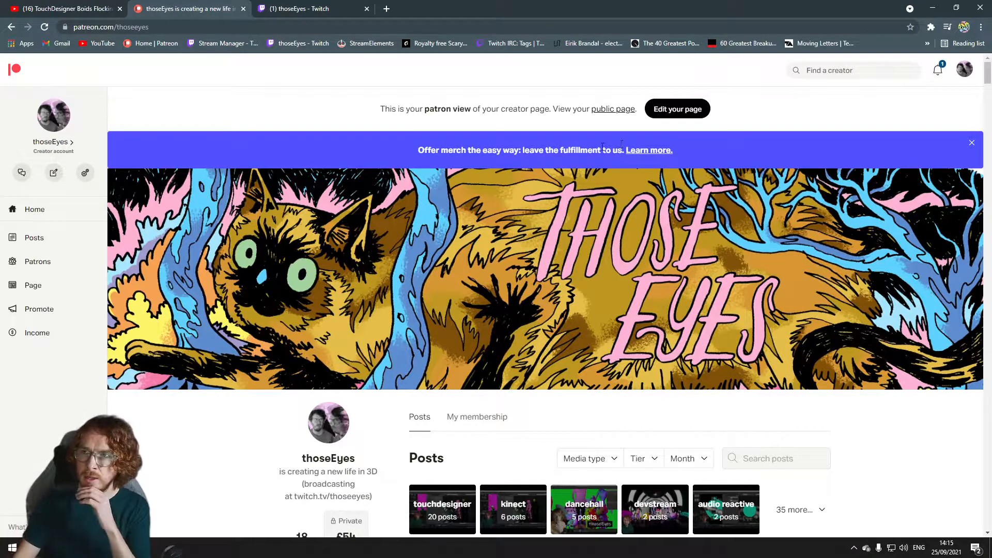
left_click(933, 8)
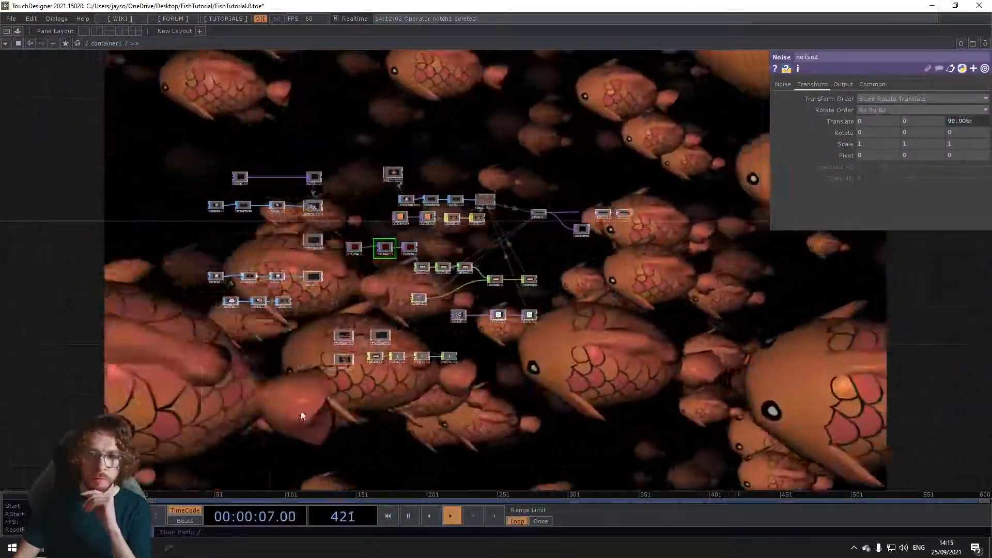
scroll(303, 411, "up", 3)
left_click_drag(396, 304, 379, 330)
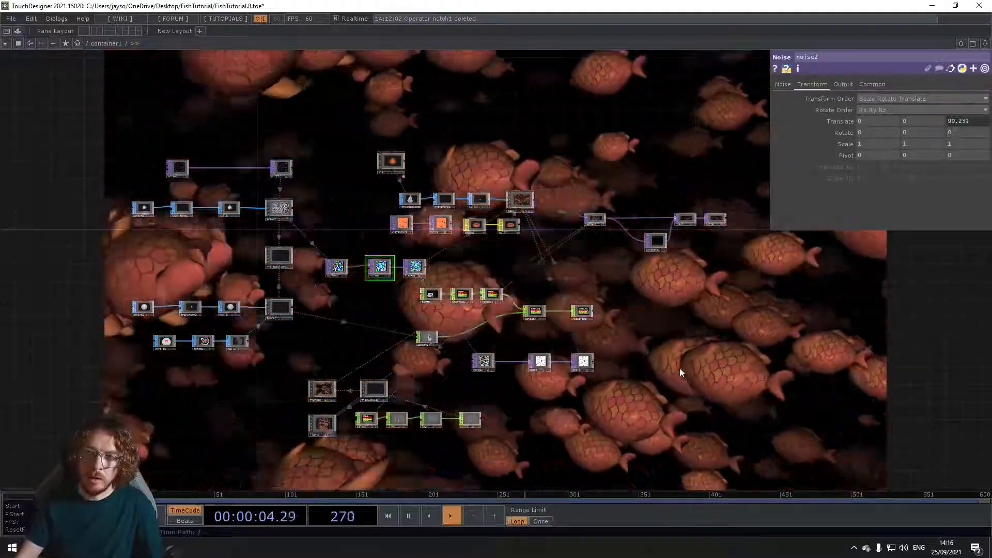
left_click_drag(638, 364, 613, 324)
left_click_drag(603, 404, 607, 397)
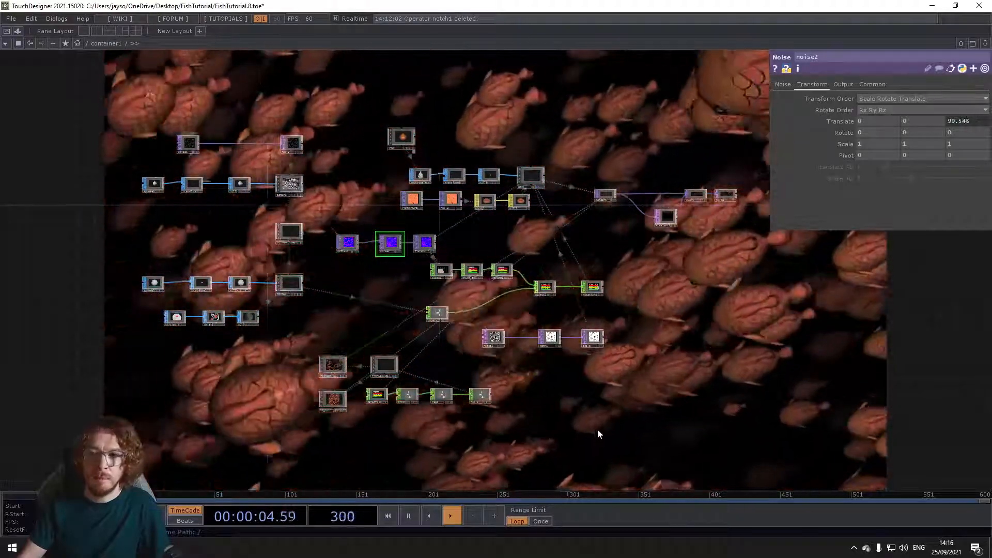
left_click_drag(590, 424, 531, 404)
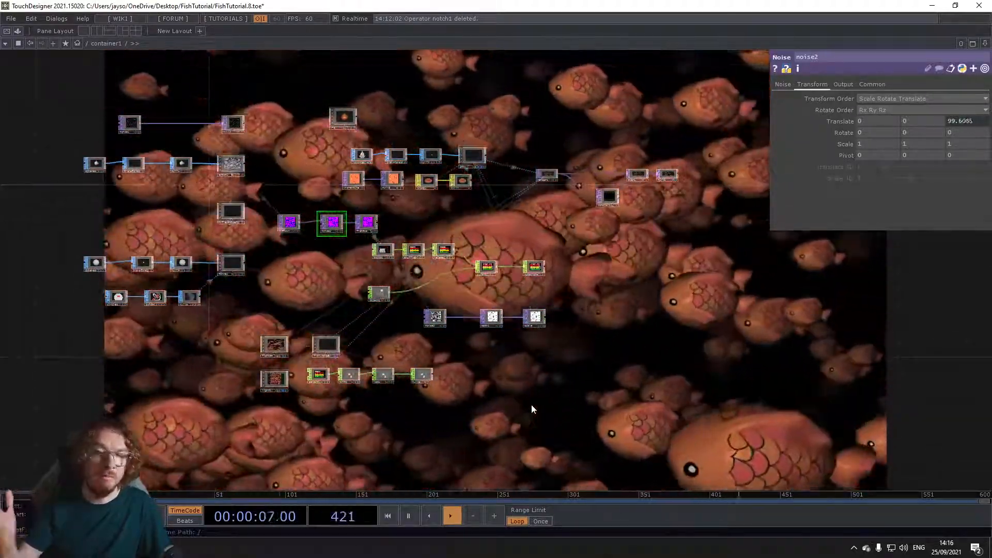